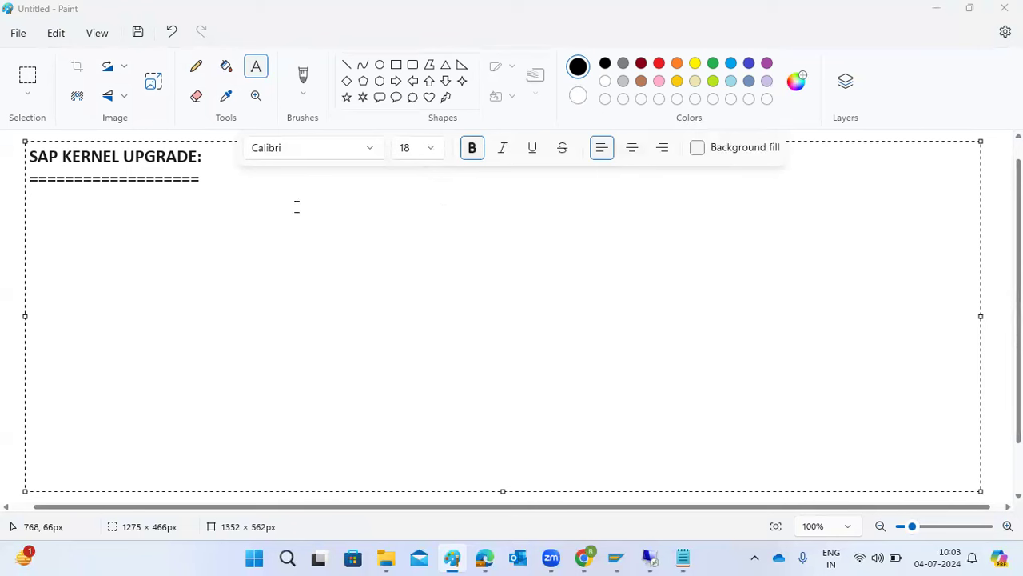
Add the line "Path : /usr/sap/SID/SYS/EXE ---global" beneath the underlined SAP KERNEL UPGRADE heading
click(244, 216)
text(Path : /usr/sap/SID/SYS/EXE ---)
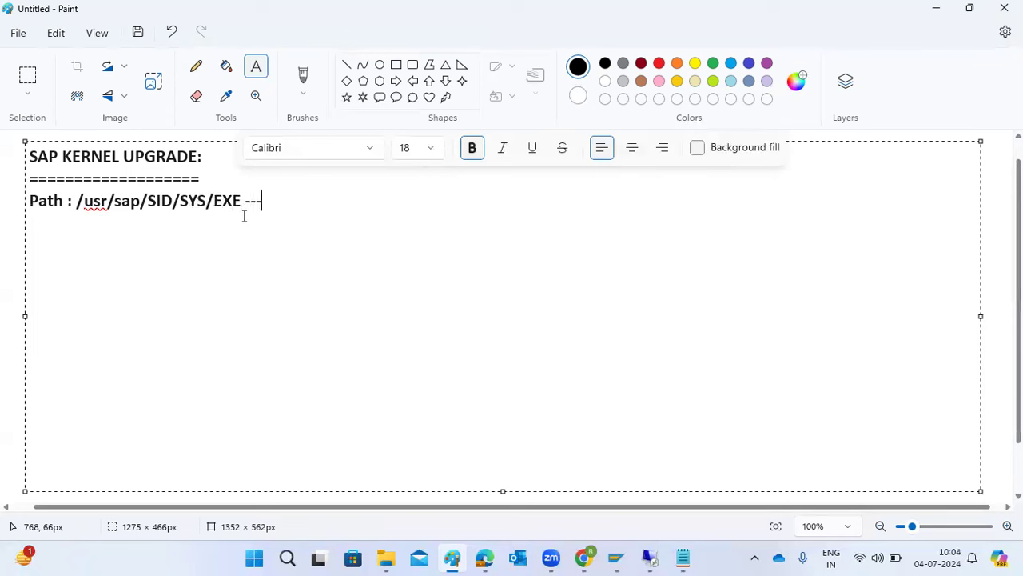
text(global)
key(Return)
Add two indented path lines below: "/usr/sap/SID/D*/exe - Local" and "/usr/sap/SID/ASCS*/exe - LOCAL"
text(/usr/sa)
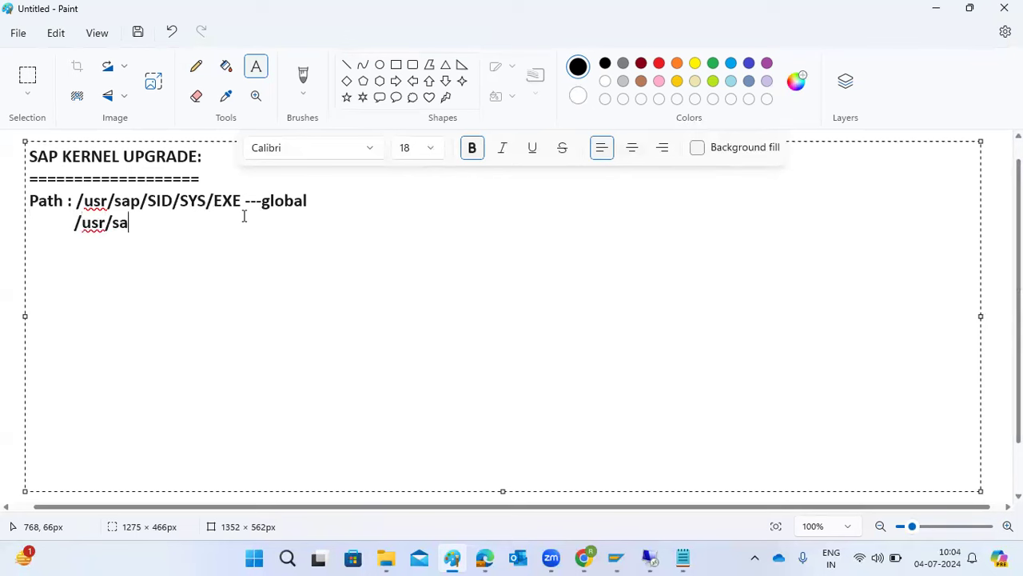
text(p/SID/D*/exe )
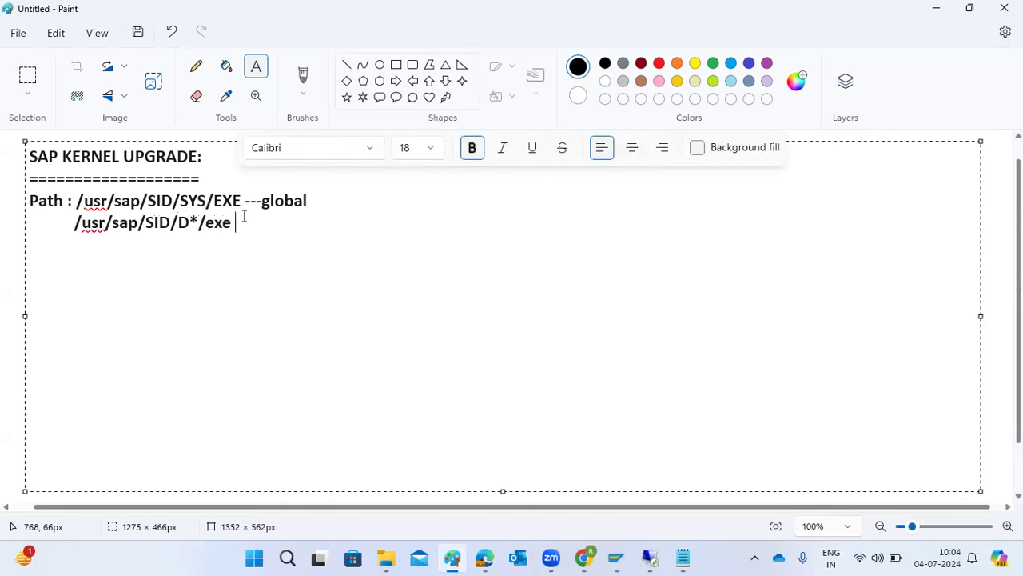
text(--Local)
key(Return)
text(/usr/sap)
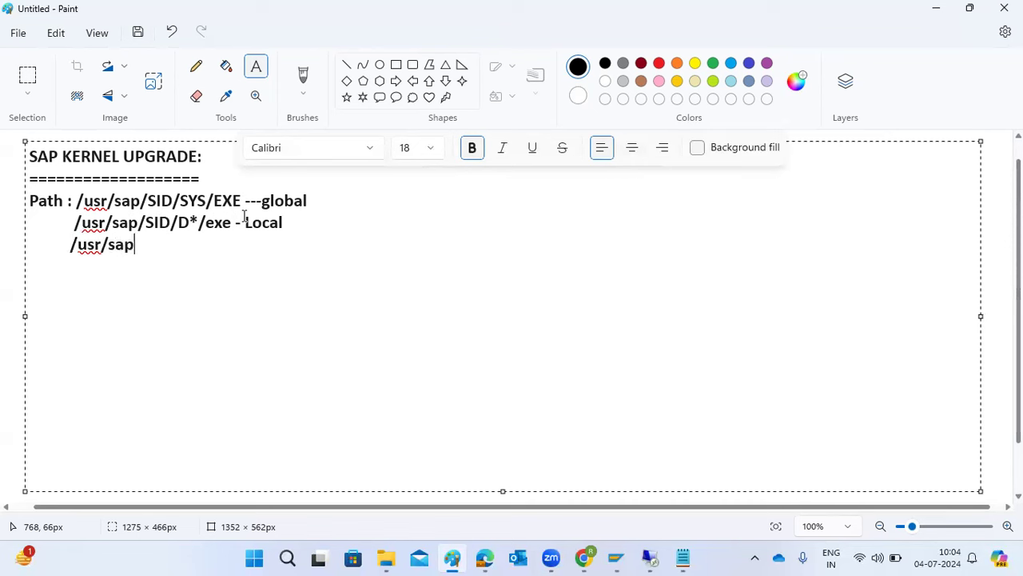
text(/SID/ASCS*/exe - LOCAL)
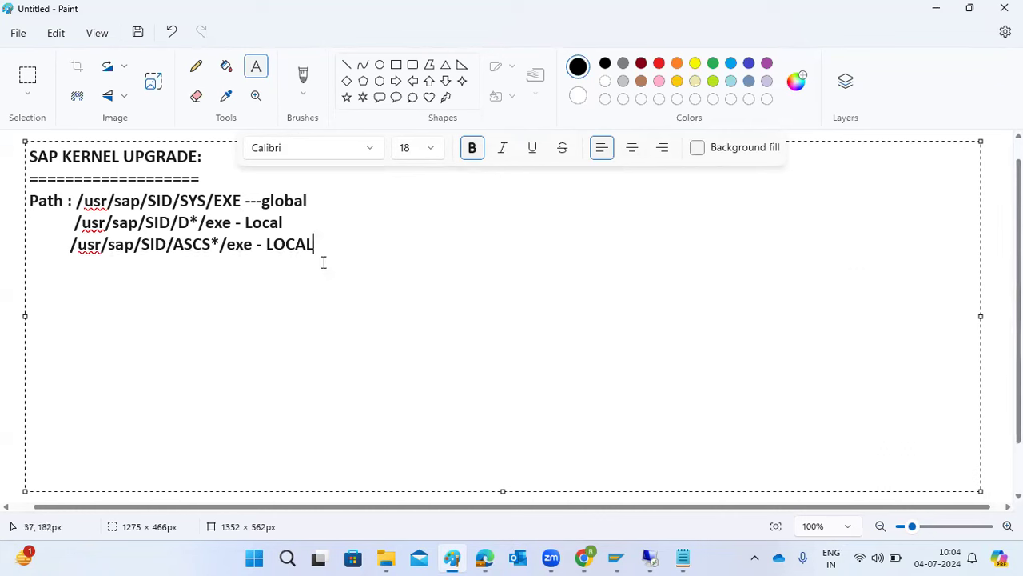
Leave a blank line after the paths and write "How to check the current version :"
key(Return)
key(Return)
text(How )
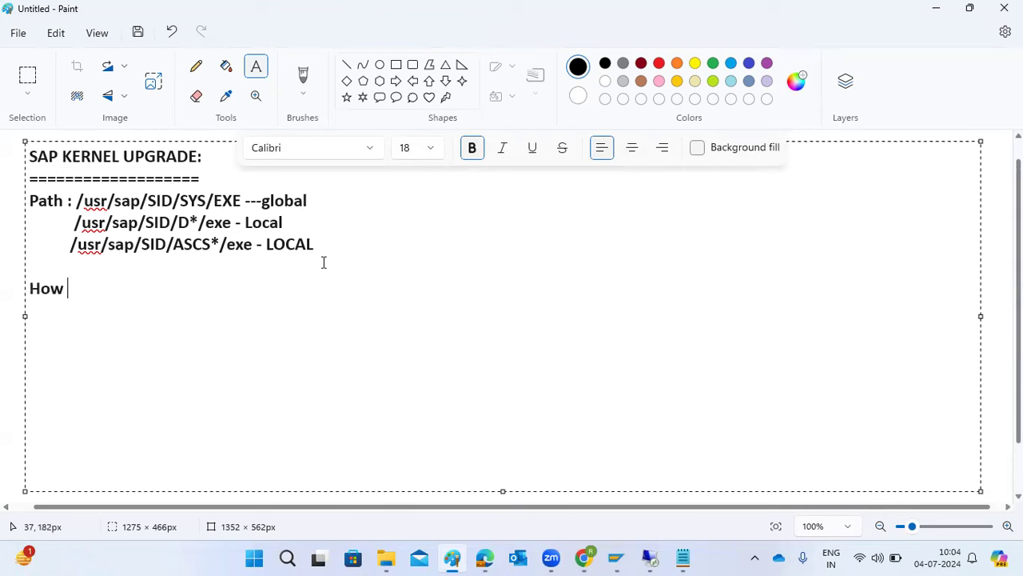
text(to check the )
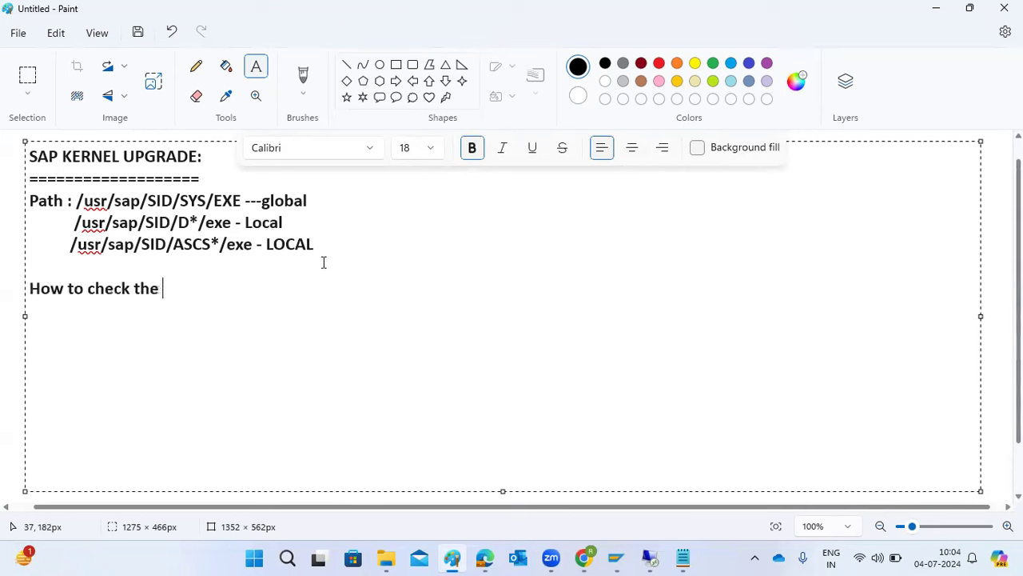
text(curr)
key(BackSpace)
key(BackSpace)
text(rrent version : )
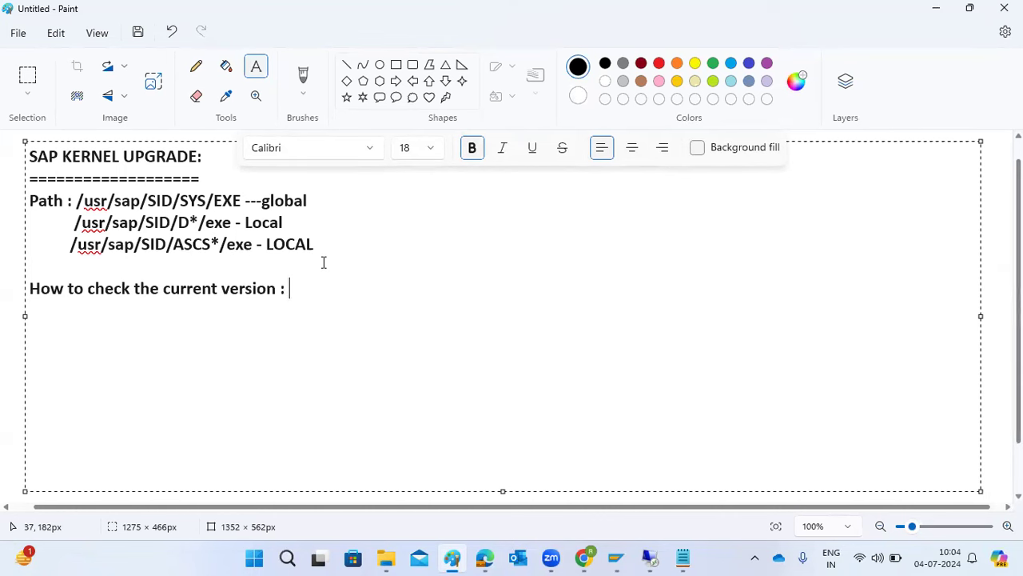
Complete the version-check line with "SM51 - release note infor or DISP+work"
text(SM51 - release note i)
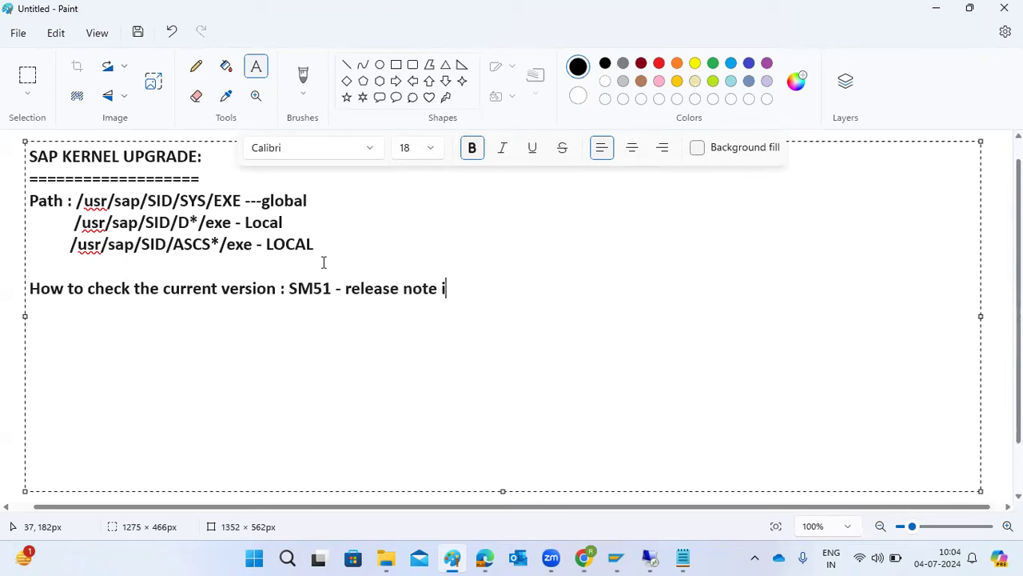
text(nfor  )
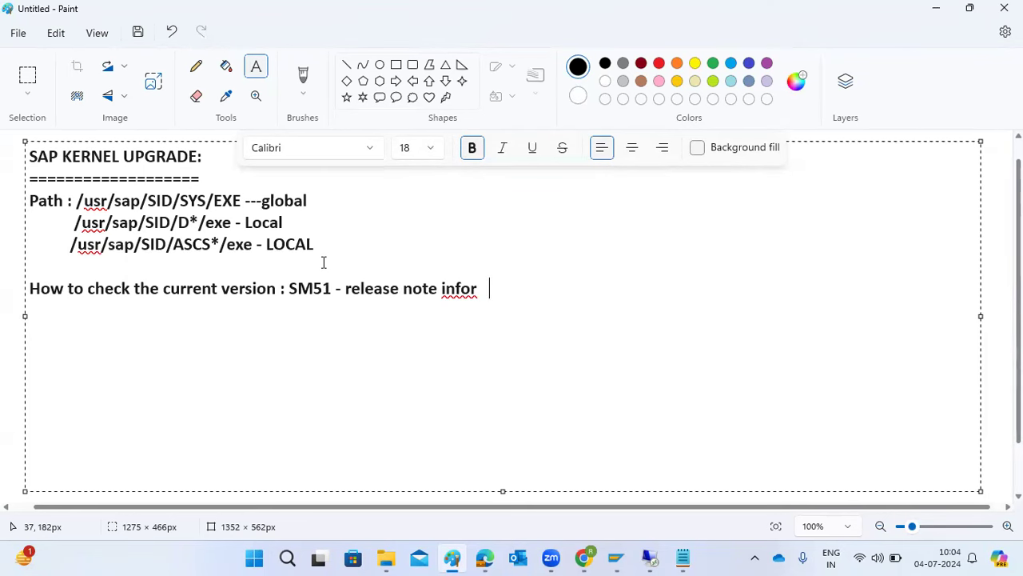
text(or DISP)
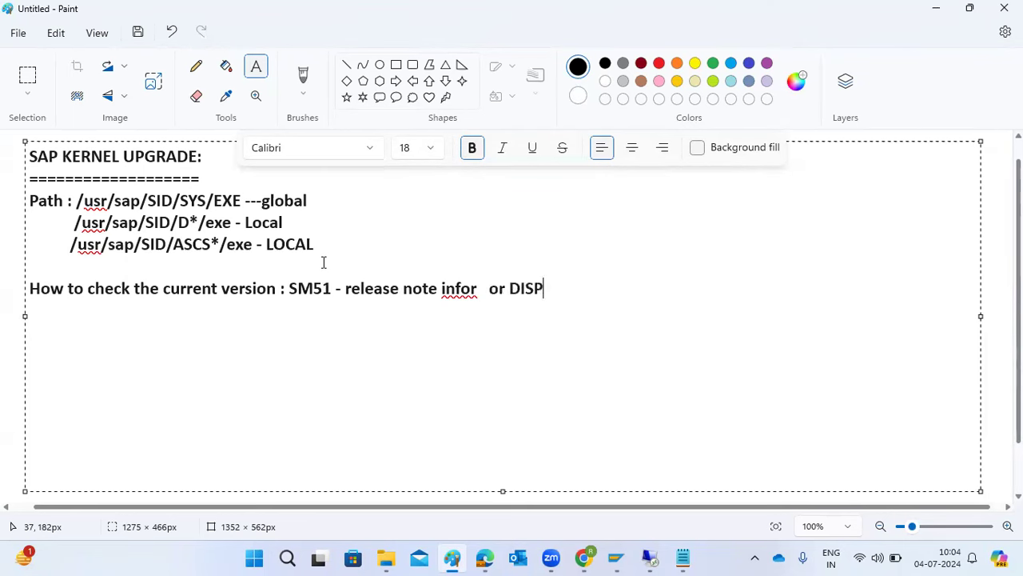
text(+wopr)
key(BackSpace)
key(BackSpace)
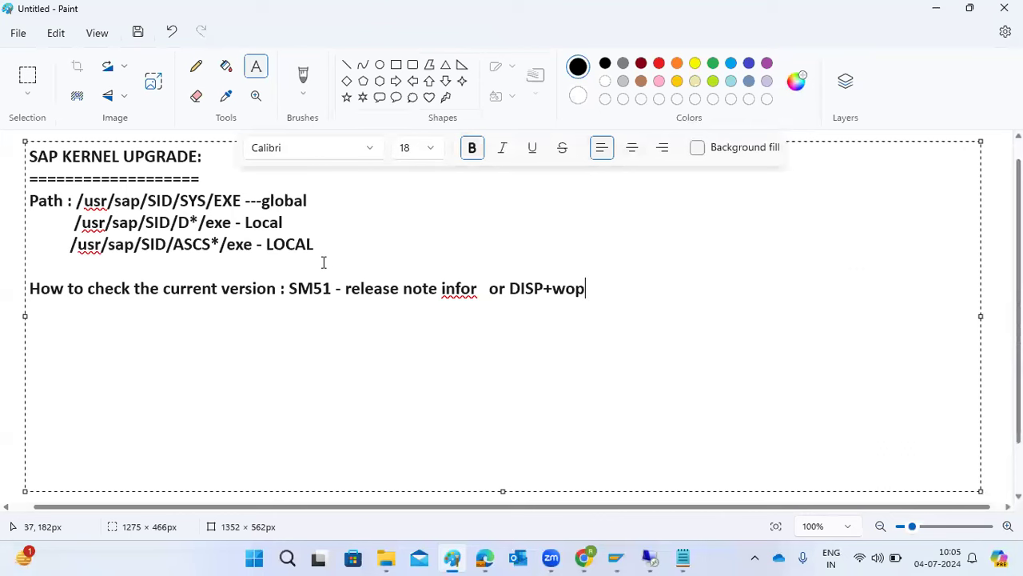
text(rk)
Switch to the SAP logon window and log on to client 001 as user basis, entering the account password
click(614, 557)
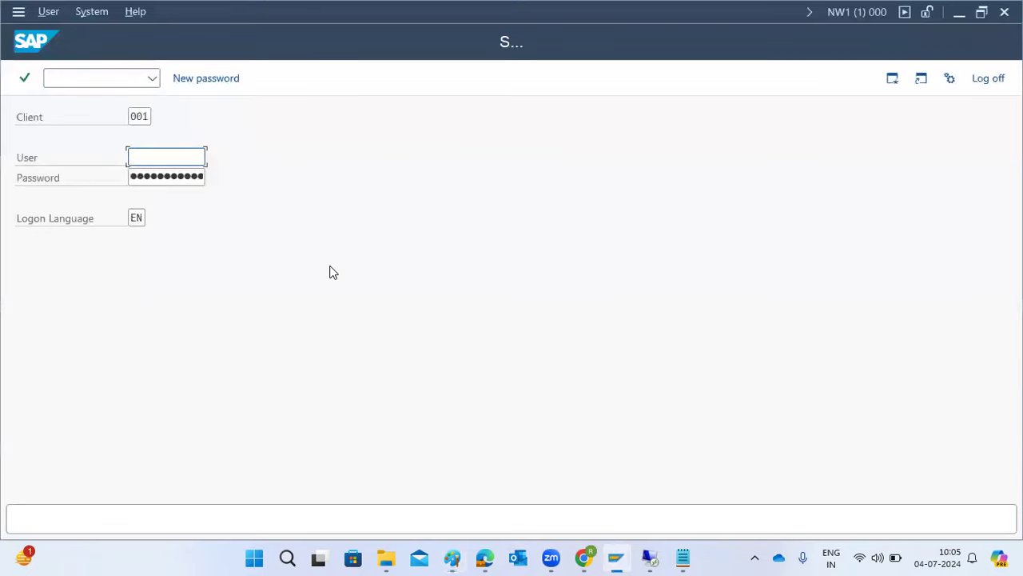
text(basis)
key(Tab)
text(●●●●●●)
key(Return)
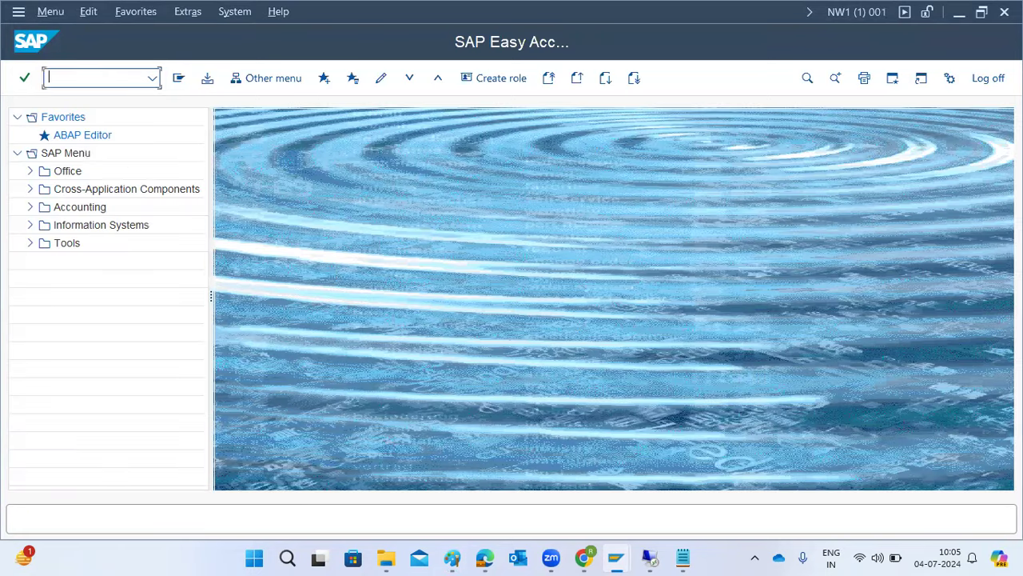
Run transaction SM51 and display the release notes of the application server instance
text(sm51)
key(Return)
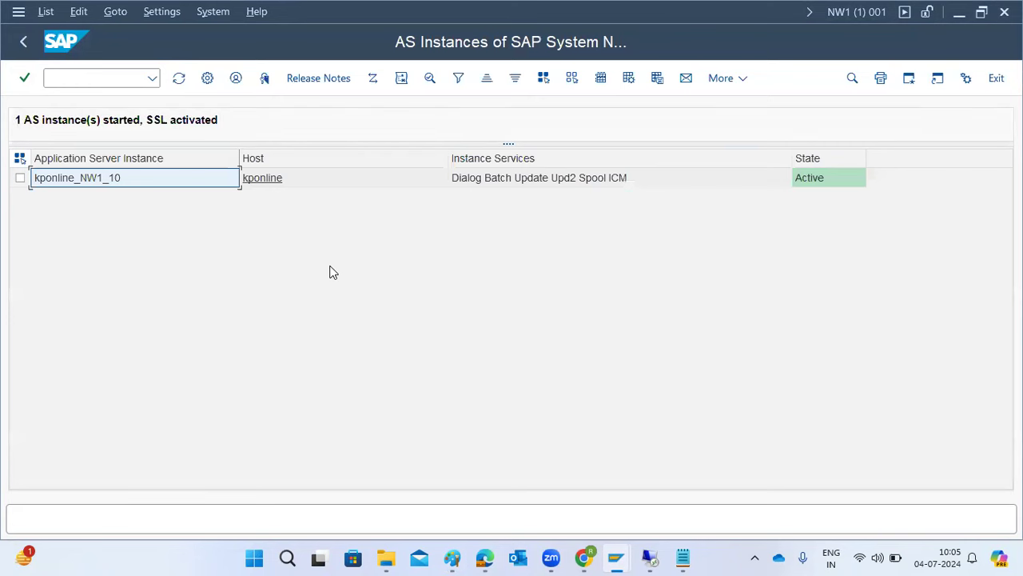
click(330, 80)
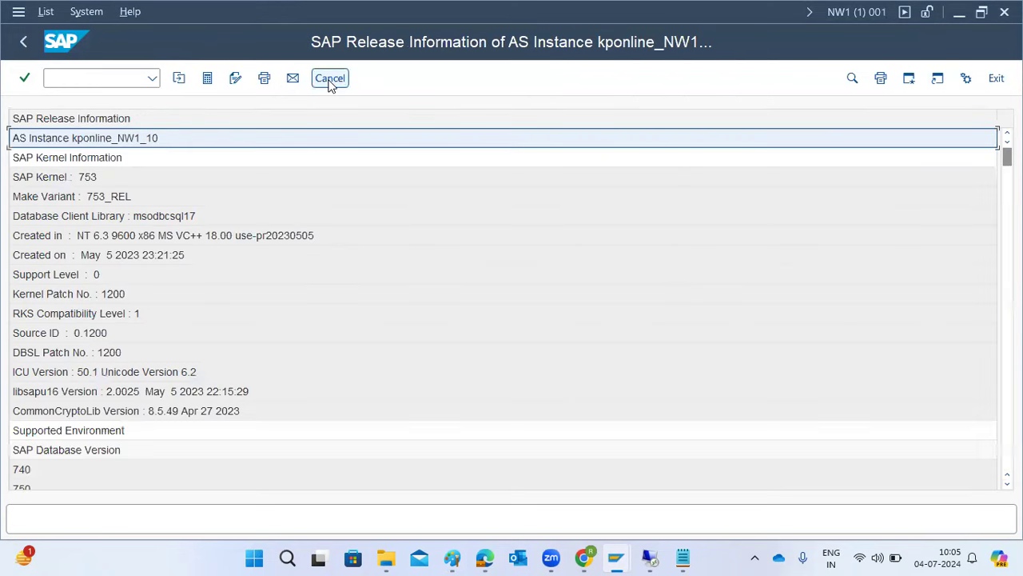
Examine the kernel release, make variant and kernel patch number in the SAP release information
click(81, 201)
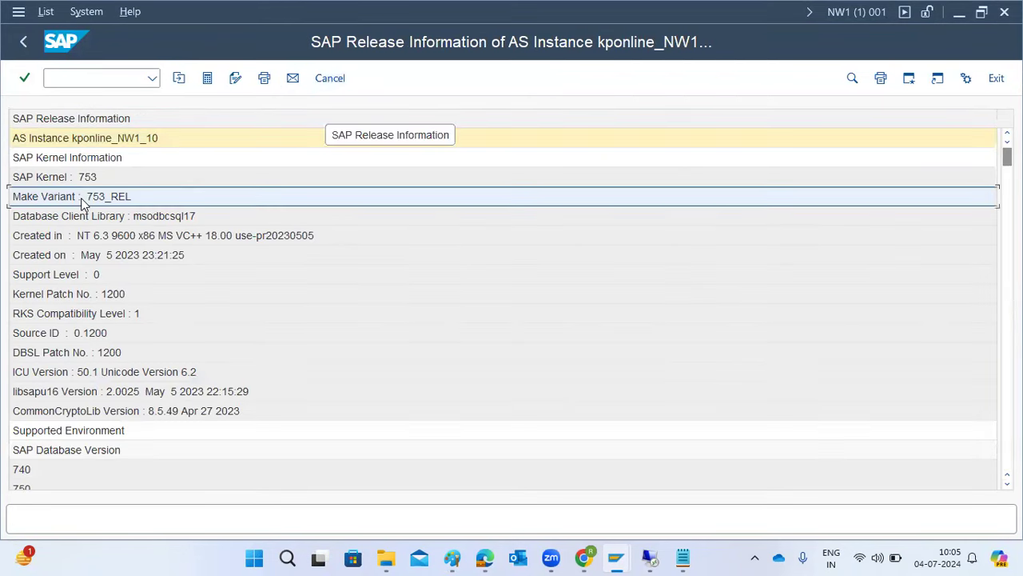
click(102, 302)
click(93, 192)
click(100, 312)
click(110, 200)
click(108, 292)
click(109, 202)
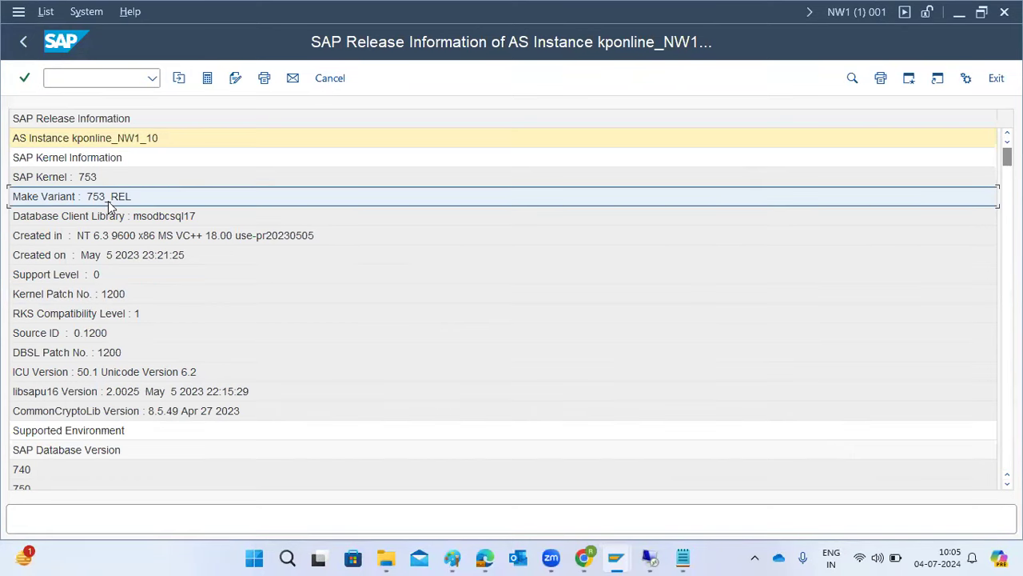
click(111, 293)
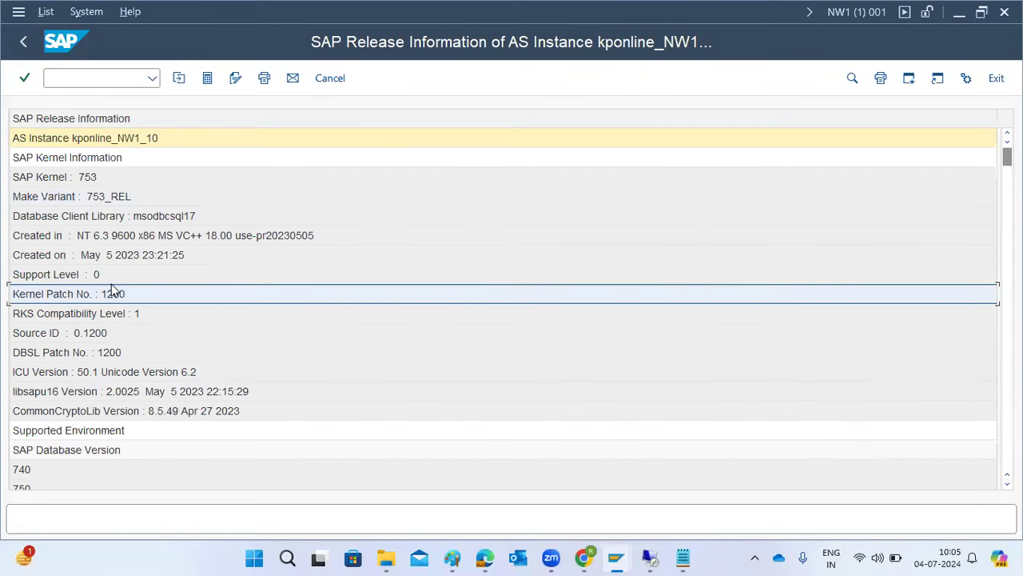
click(97, 180)
click(100, 193)
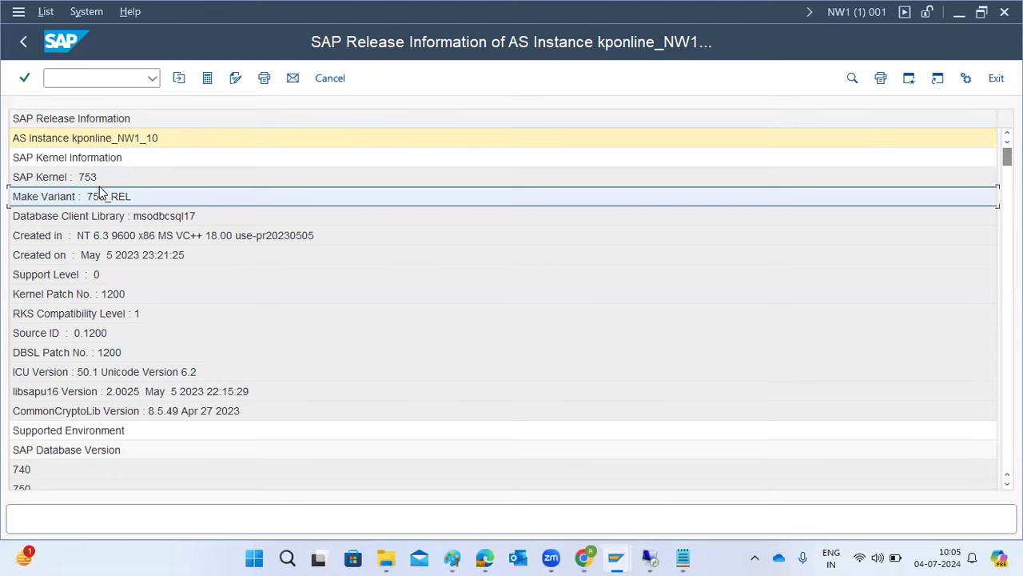
click(83, 181)
click(85, 293)
click(99, 195)
key(alt+Tab)
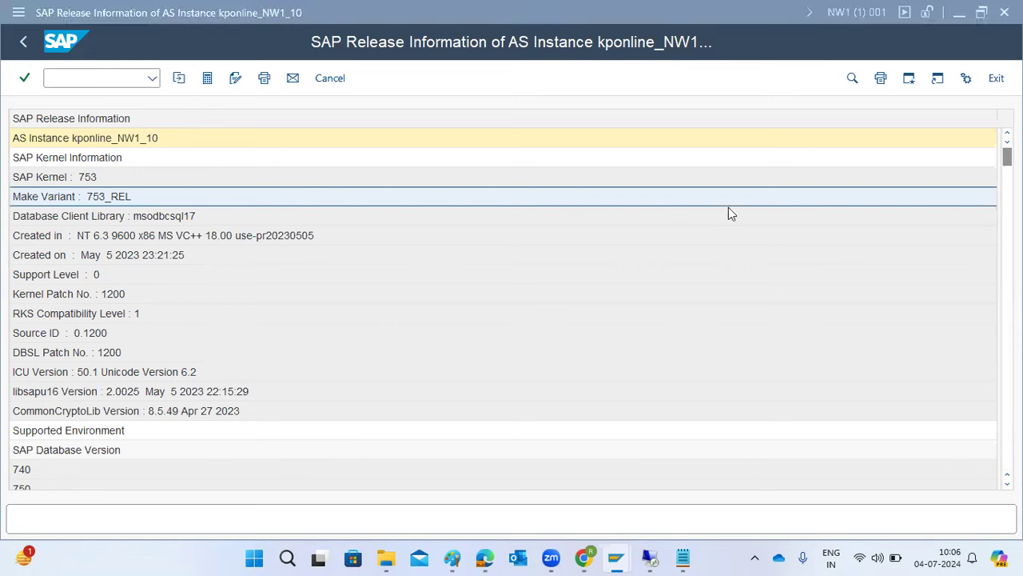
click(280, 133)
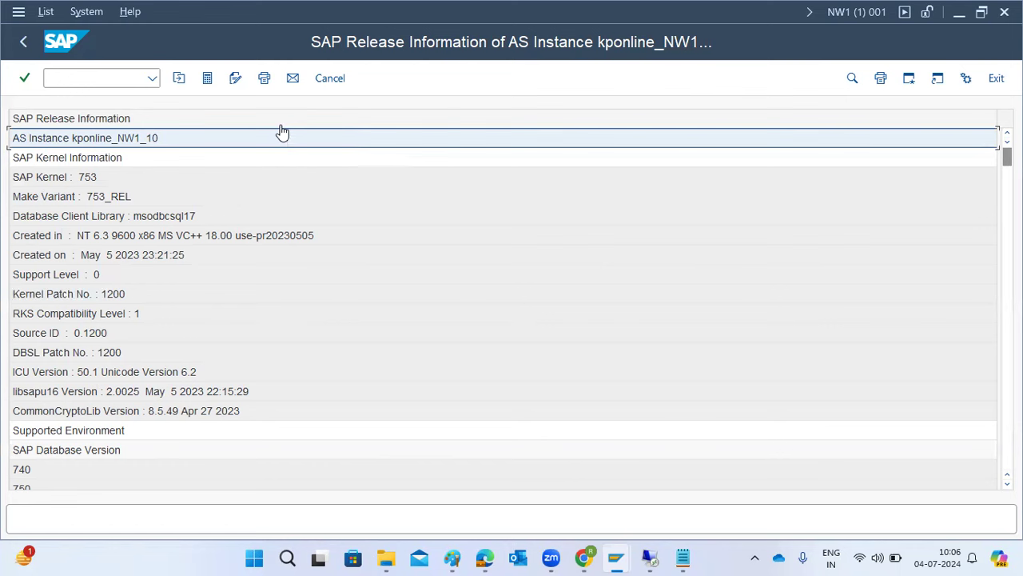
Open the system status and show the details of the installed product version
click(86, 11)
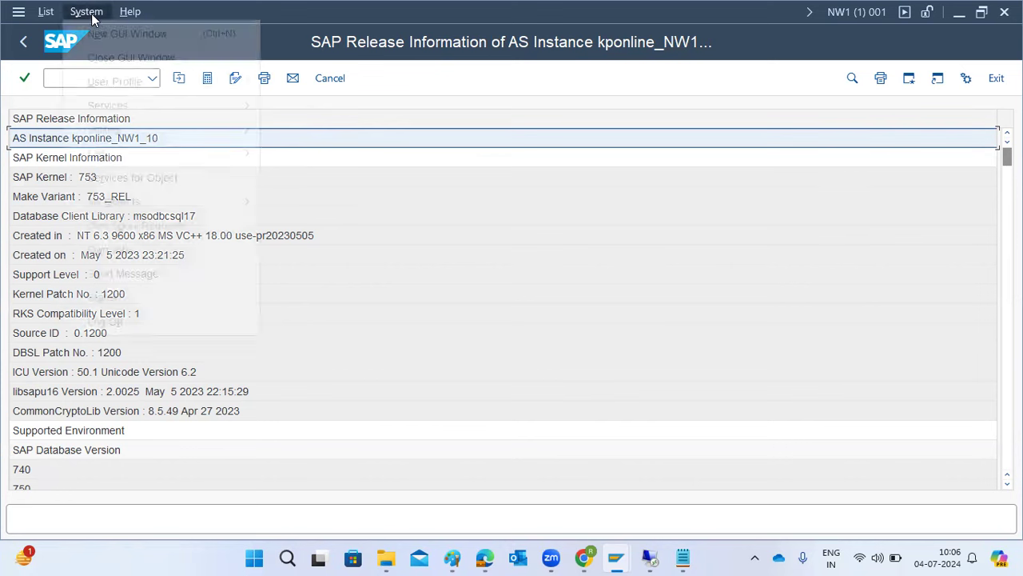
click(116, 297)
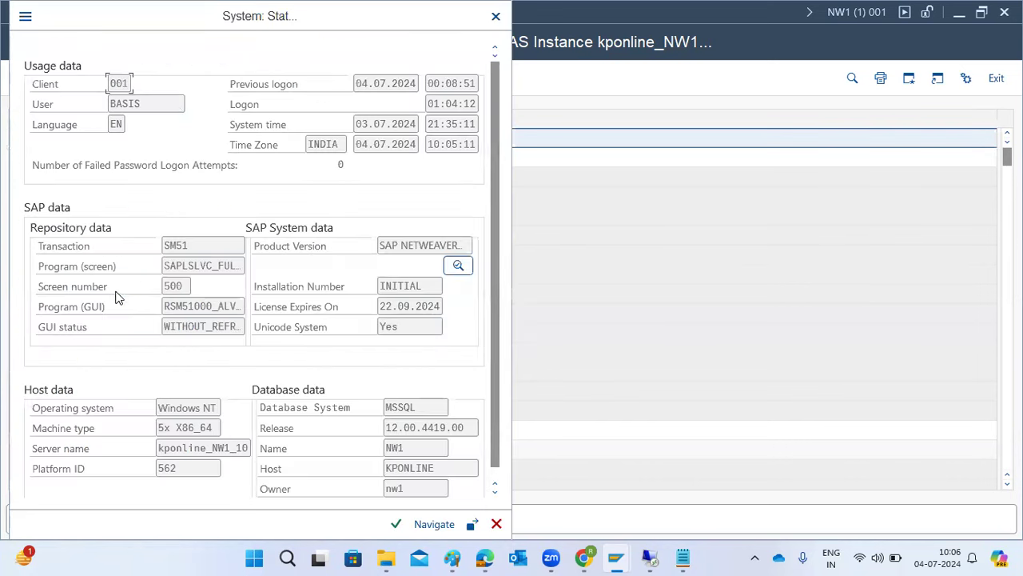
click(458, 268)
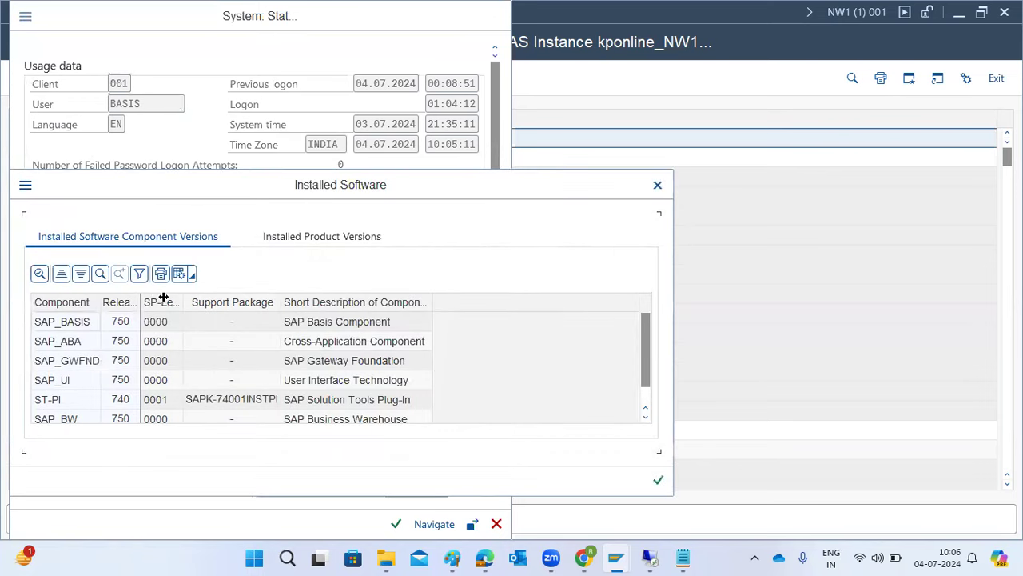
Review the installed software component versions and product versions, checking the component names and releases such as SAP_BASIS
click(71, 342)
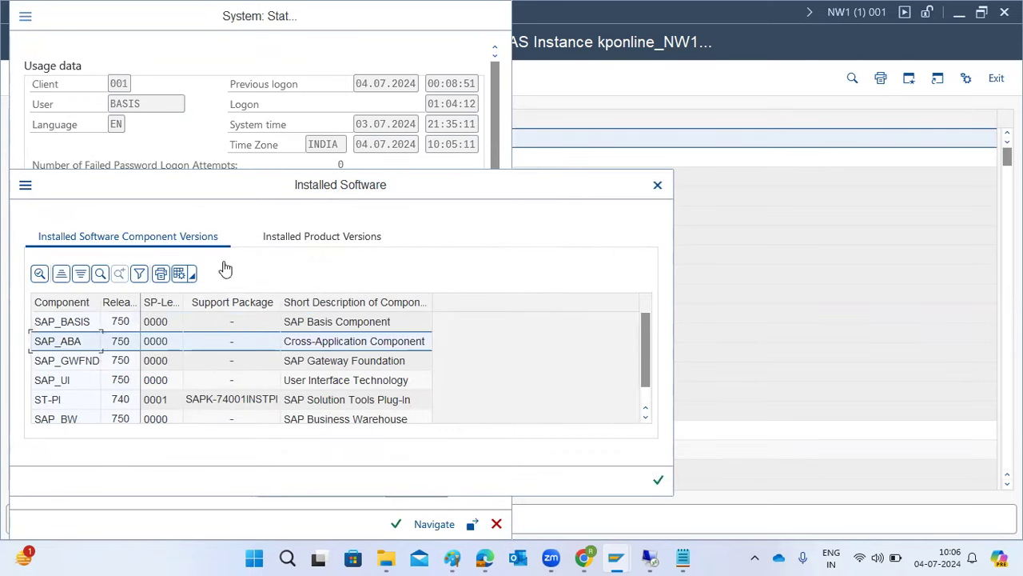
click(287, 240)
click(109, 324)
click(132, 239)
click(82, 399)
scroll(82, 399, down, 1)
scroll(83, 399, up, 1)
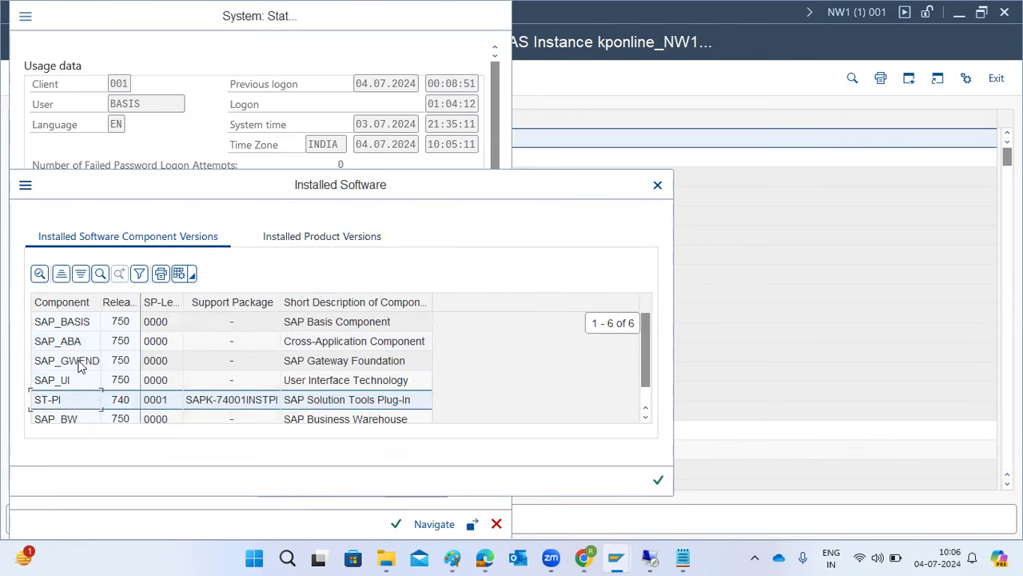
click(83, 361)
click(83, 340)
click(87, 320)
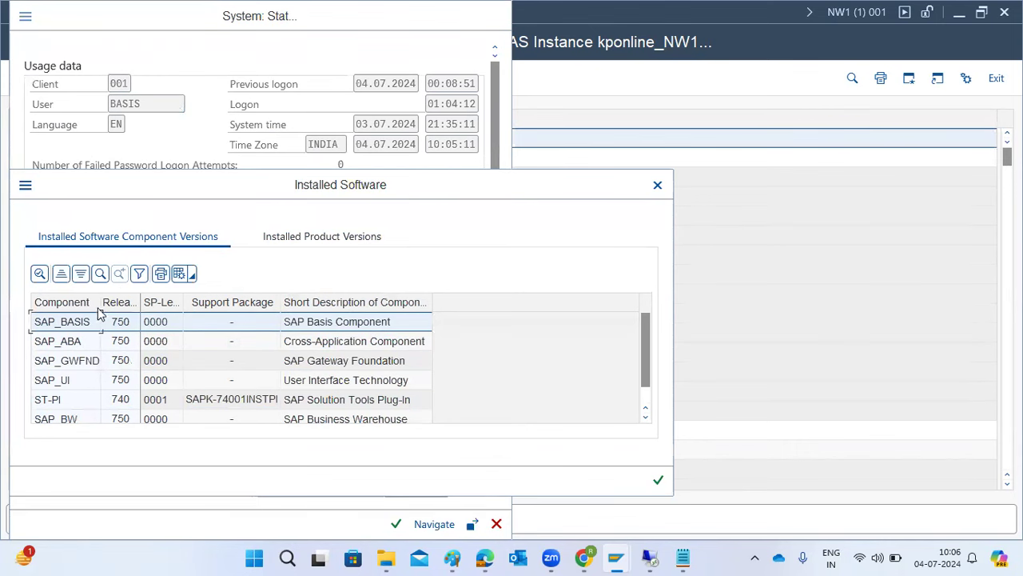
Close the installed software and system status dialogs and go back to the SAP Easy Access screen
click(656, 187)
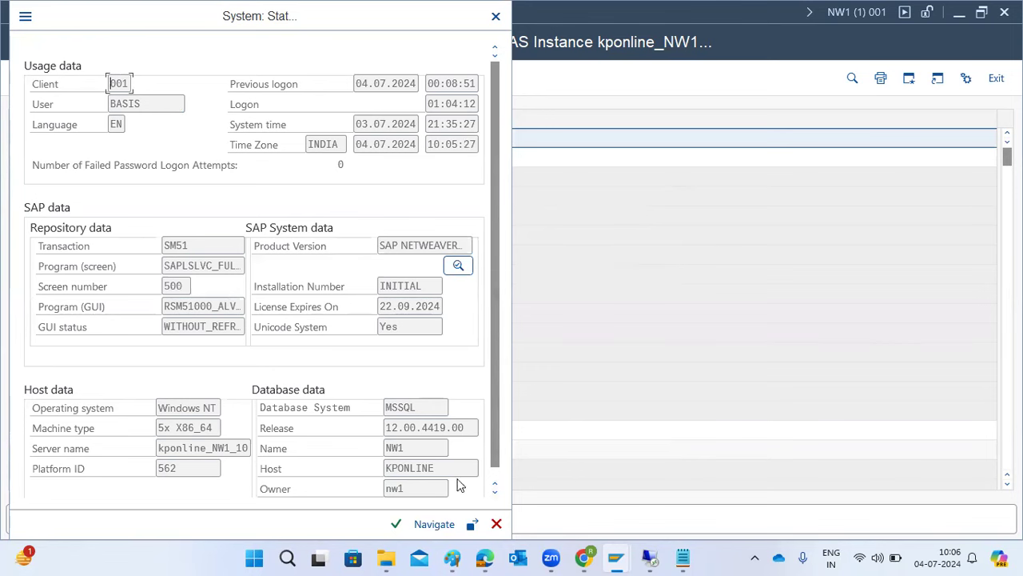
click(497, 523)
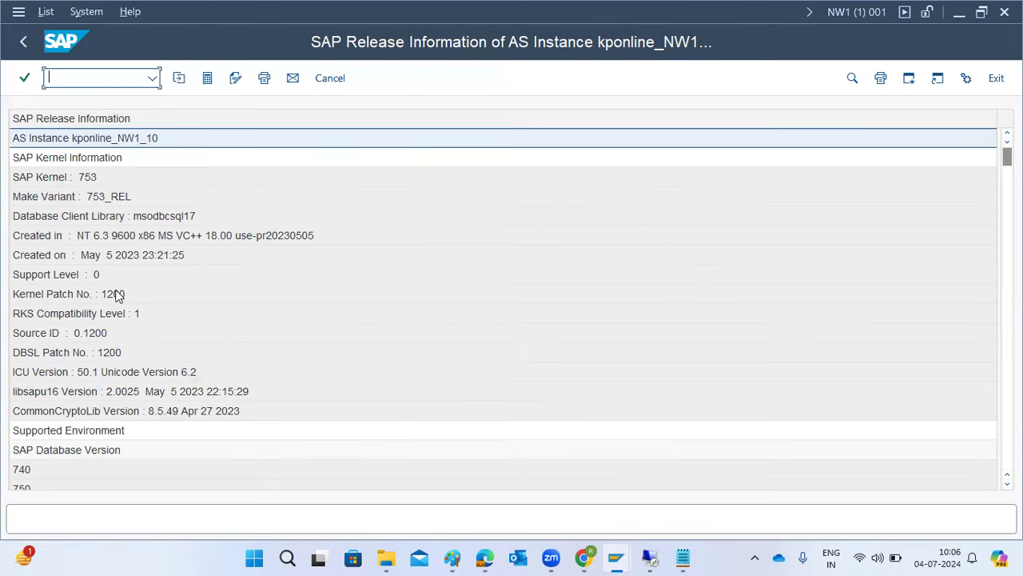
click(22, 45)
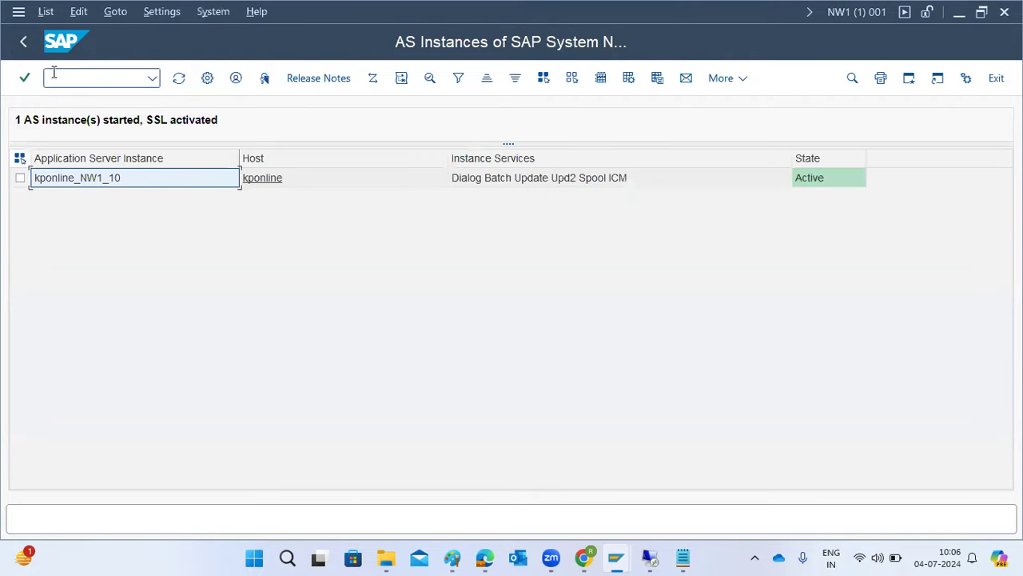
click(23, 47)
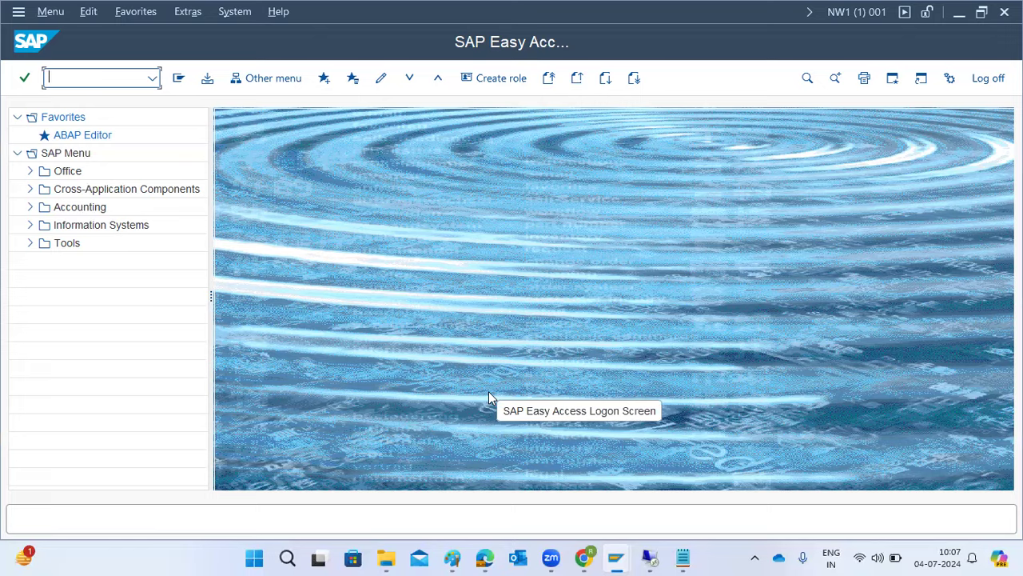
Switch to the Paint notes and add the line "Step 1 : Check the current kernel version" below the version-check note
click(453, 557)
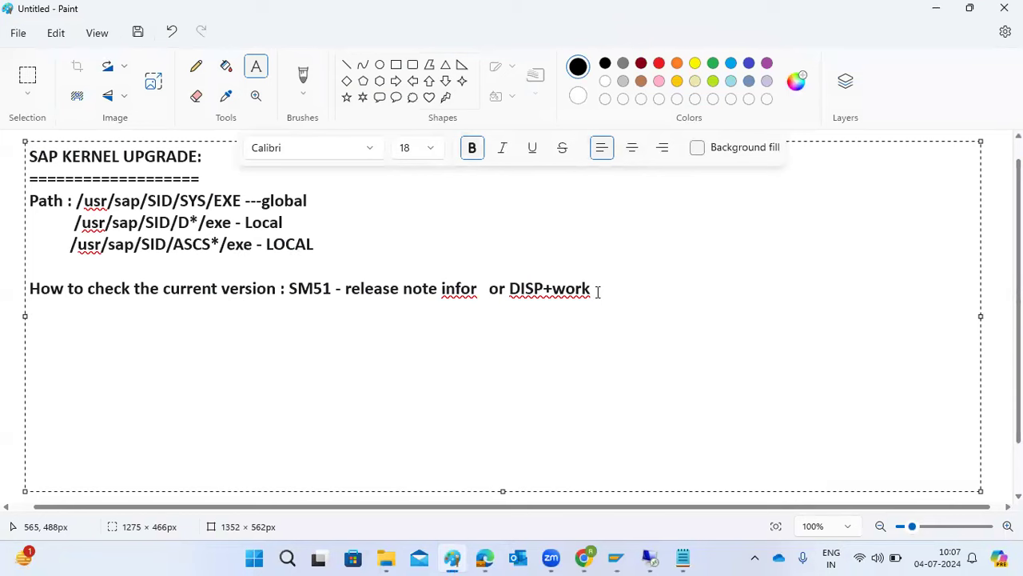
key(Return)
text(Steps 1)
key(BackSpace)
key(BackSpace)
key(BackSpace)
text(1 :)
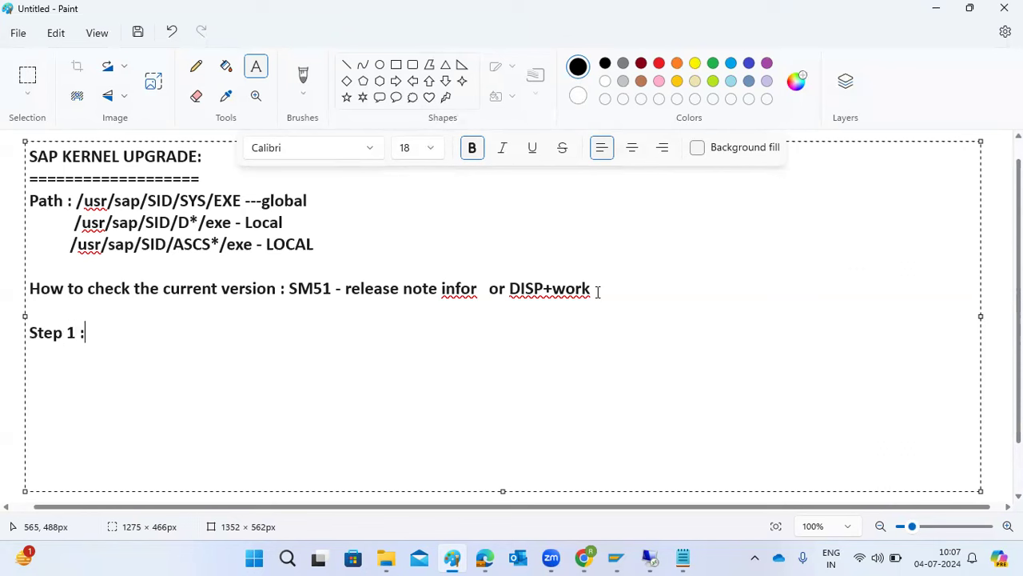
text( Check the current ke)
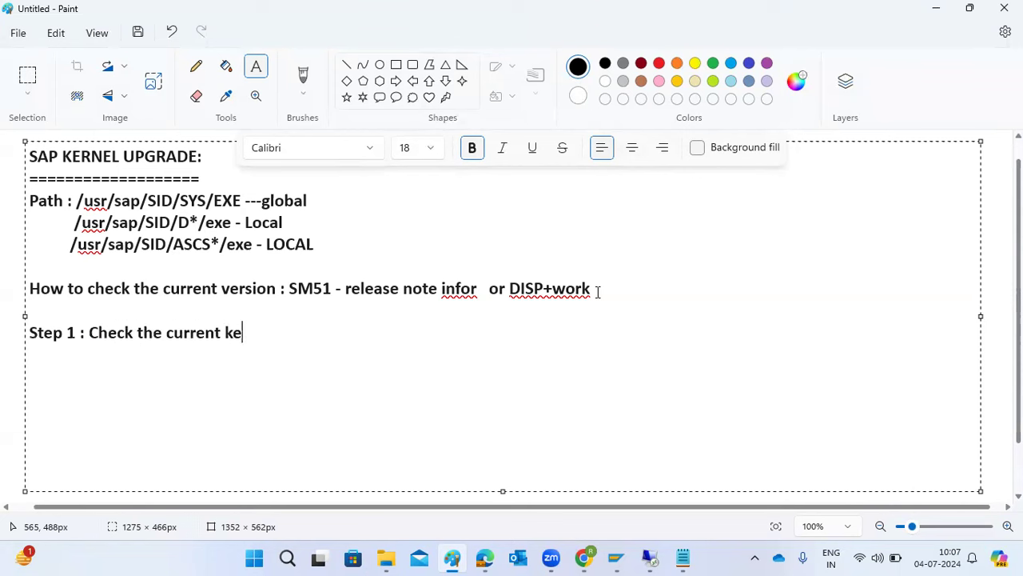
text(rnel version)
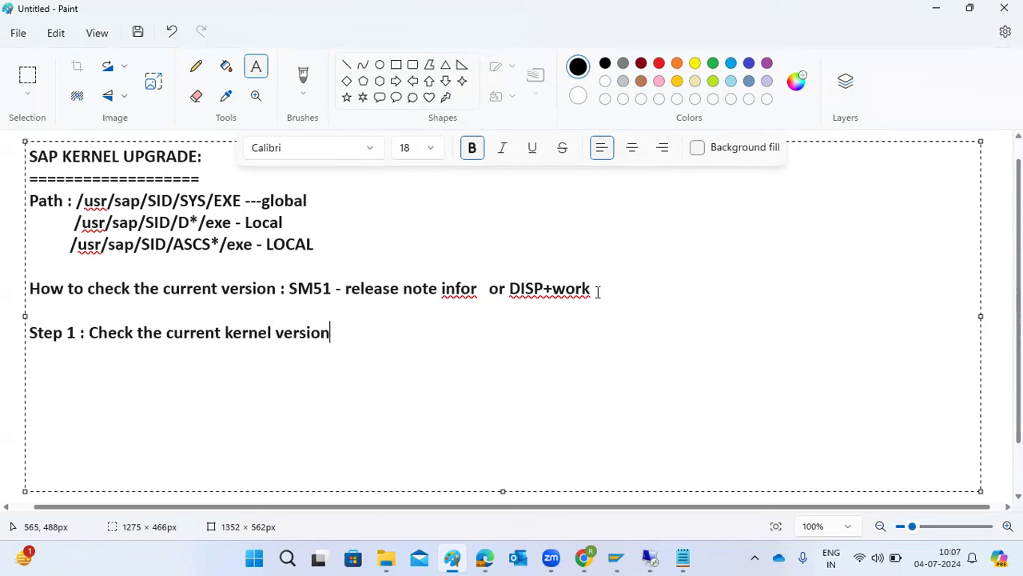
Add the line "Step 2 : Read the release information note of target kernel" to the notes
key(Return)
text(Step 2 : Re)
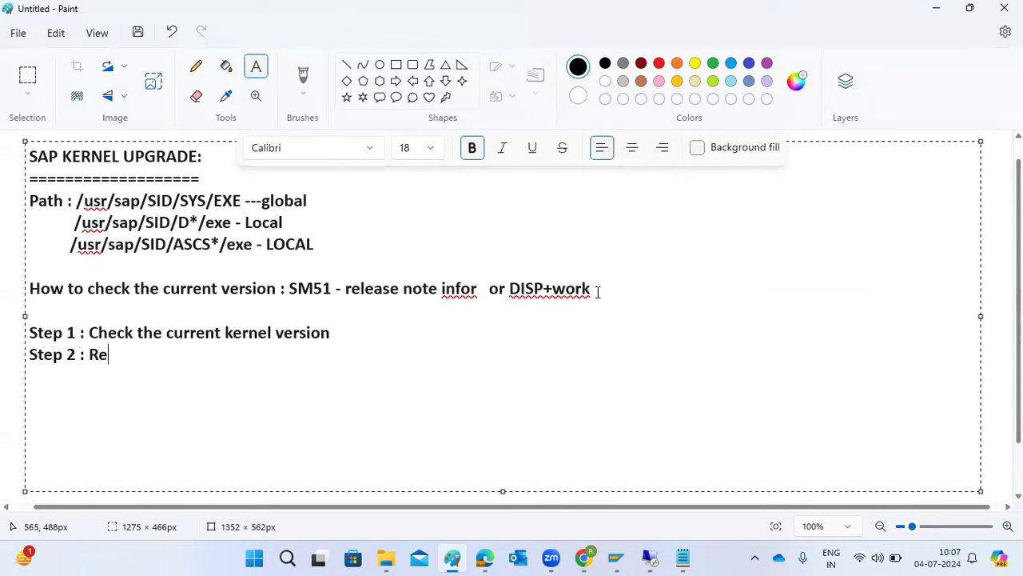
text(ad the release information)
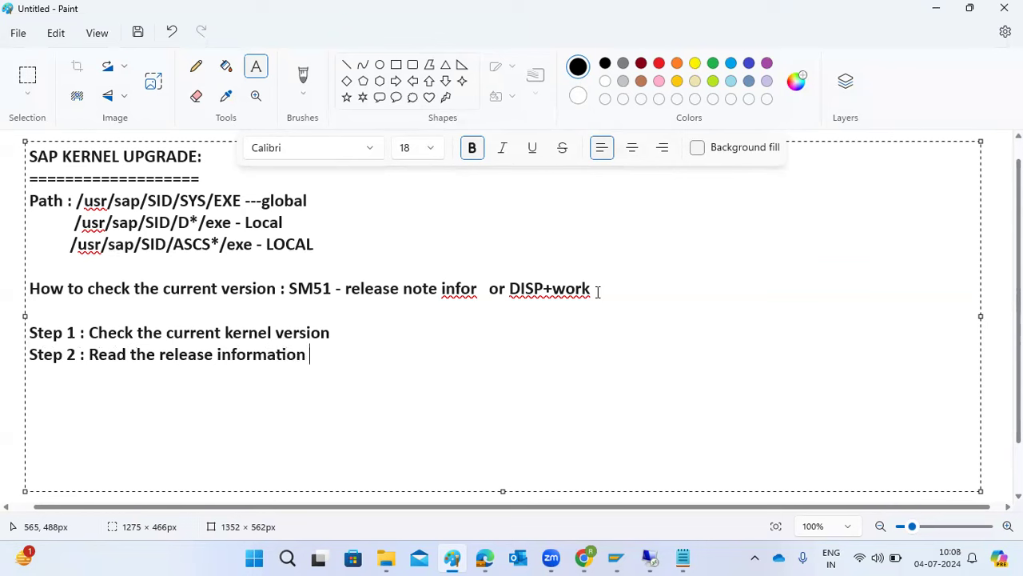
text( note of targ)
text(ert)
key(BackSpace)
key(BackSpace)
text(t )
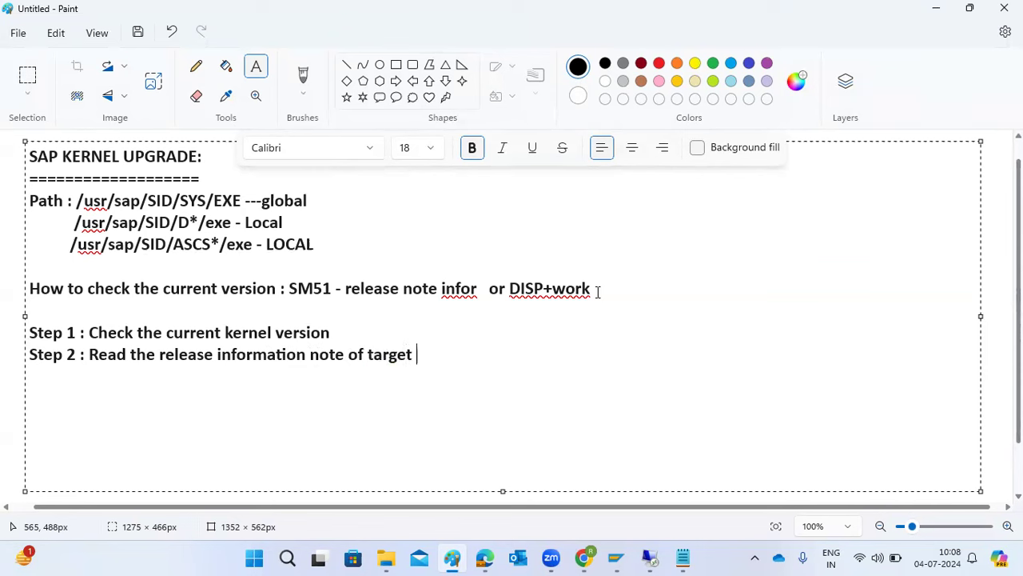
text(kernel )
Add the line "Step 3 : download the kernels from SMP (SAPEXE ,SAP ExEDB)" to the notes
text(Step 3 )
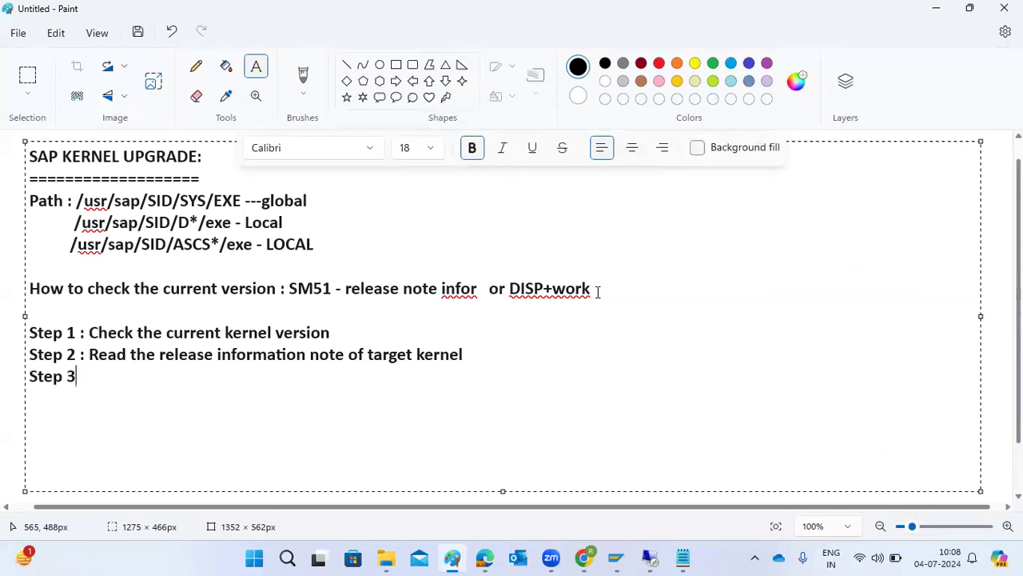
text( : download the)
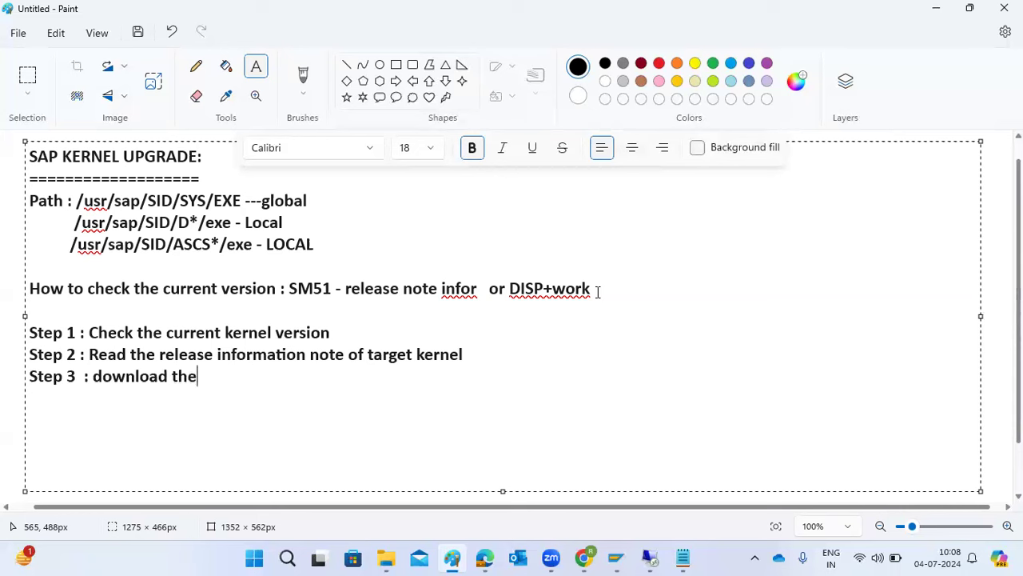
text( kernels from )
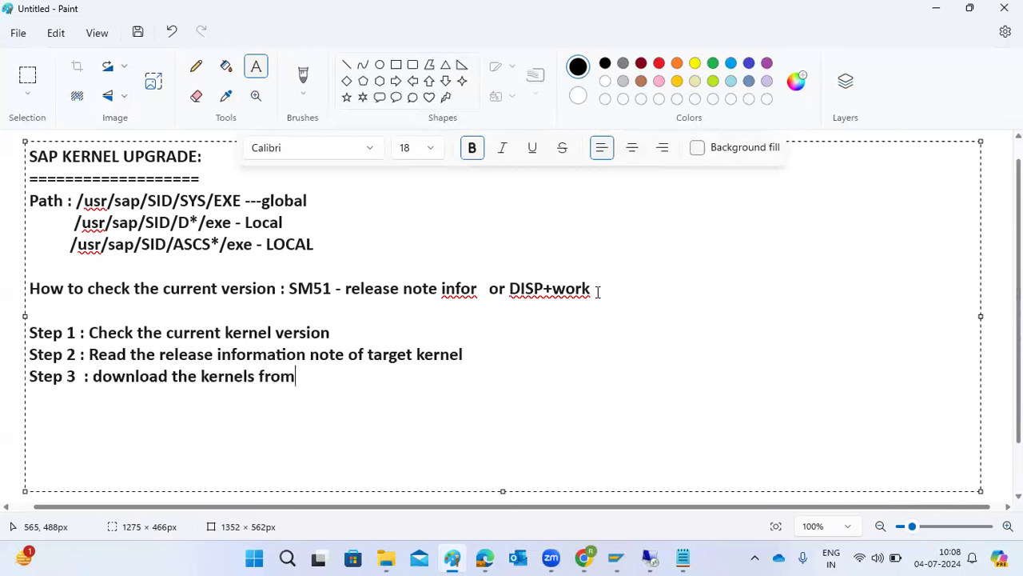
text(SMP (SAPEXE ,SAP ExE)
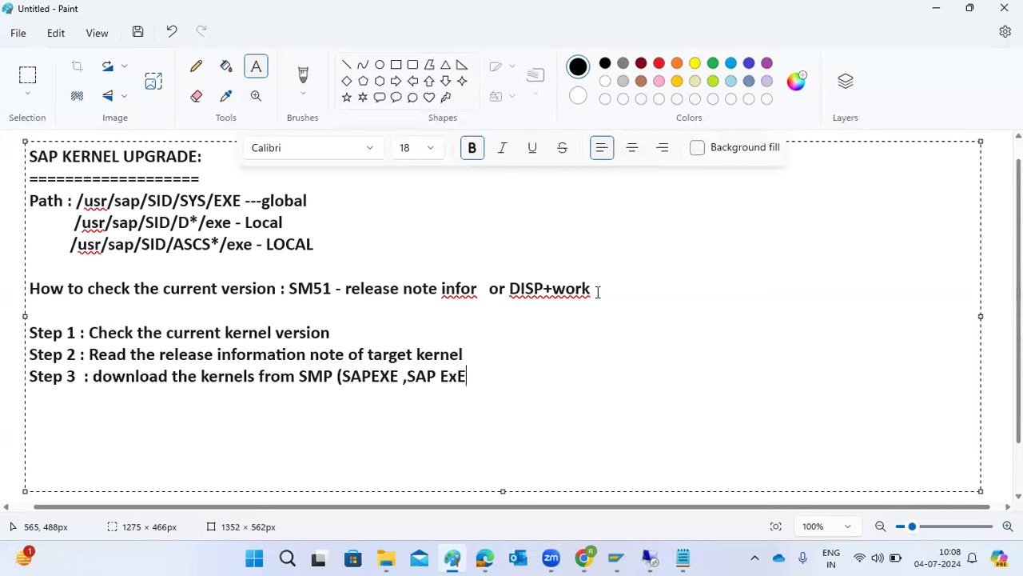
text(DB))
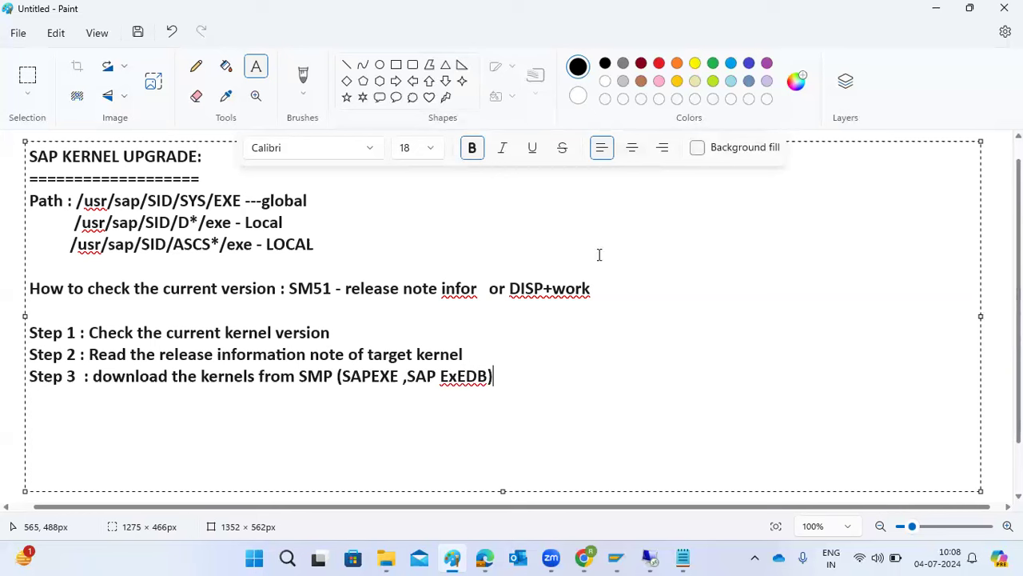
drag(441, 375, 470, 375)
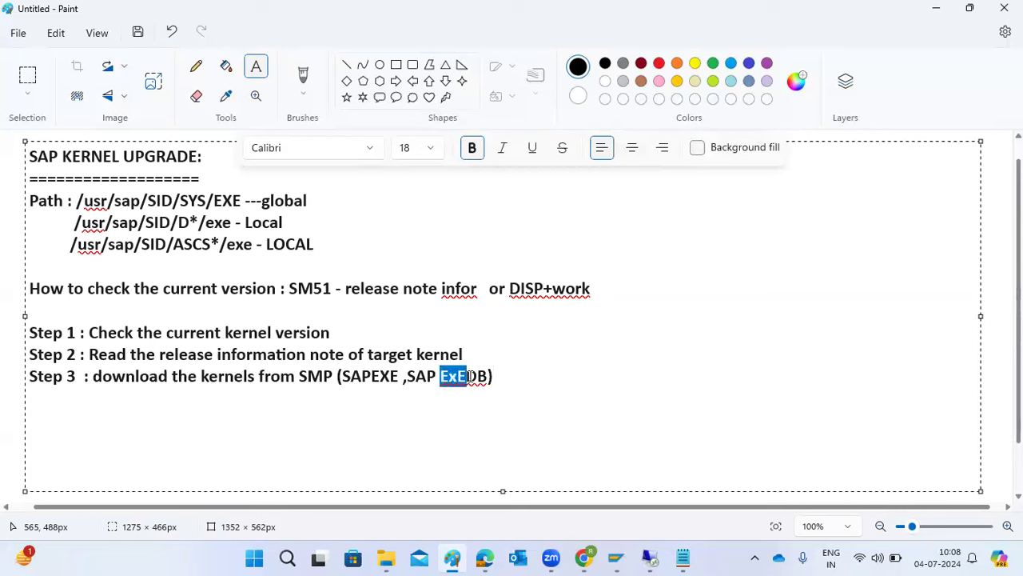
Add the line "Step 4: Move the kernel files to App server level", correct the misspelled "files", and start a "Step 5:" line
click(510, 375)
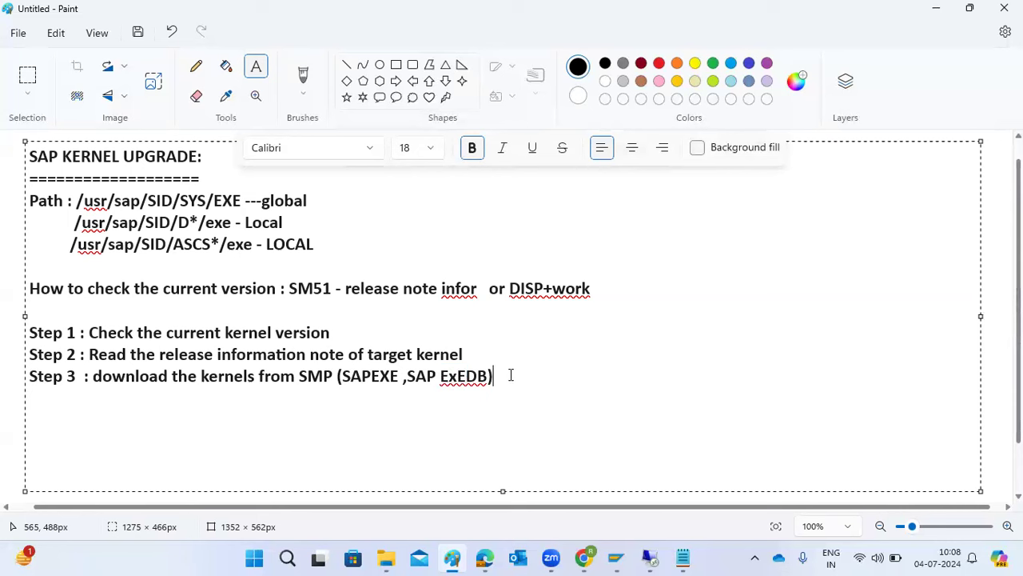
text(Step 4: Move the)
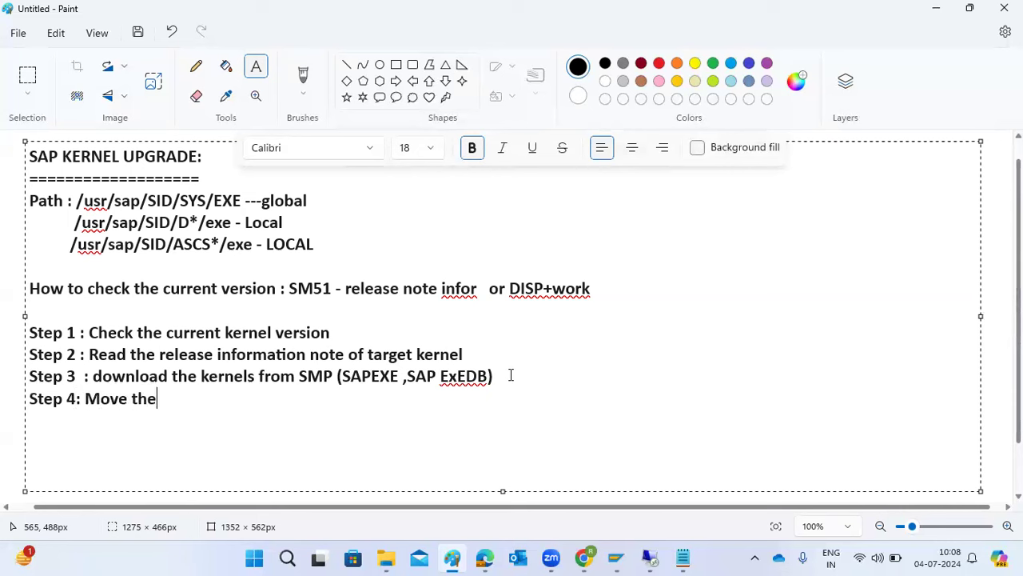
text( kernel fiel)
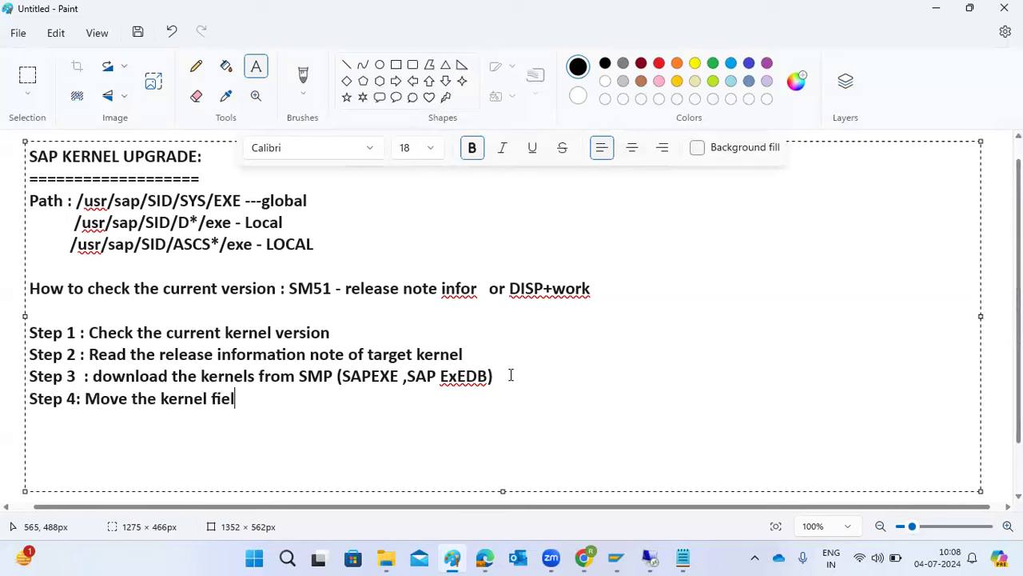
text(s to Ap)
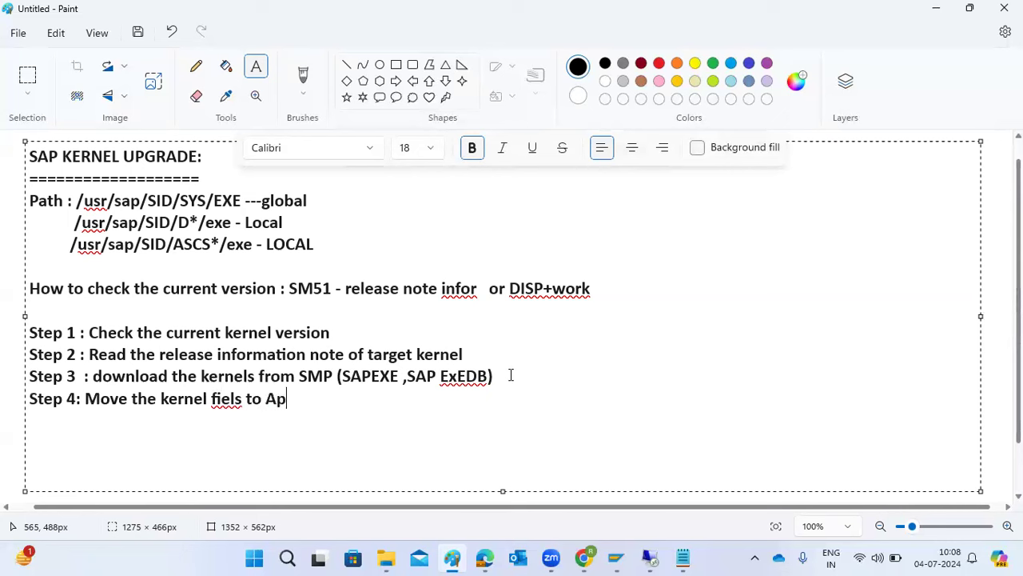
text(p server level)
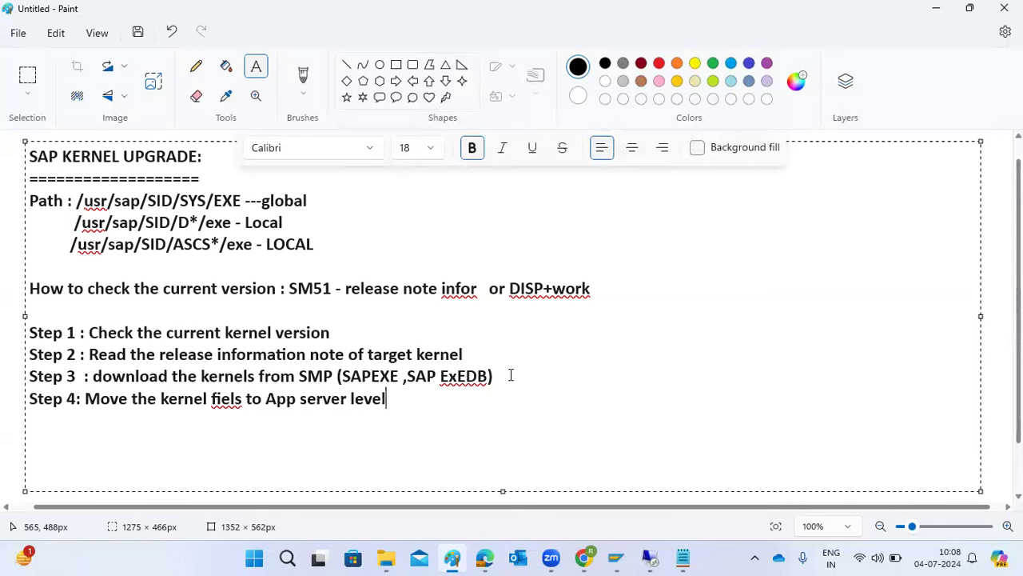
key(Return)
text(Step 5:)
right_click(235, 408)
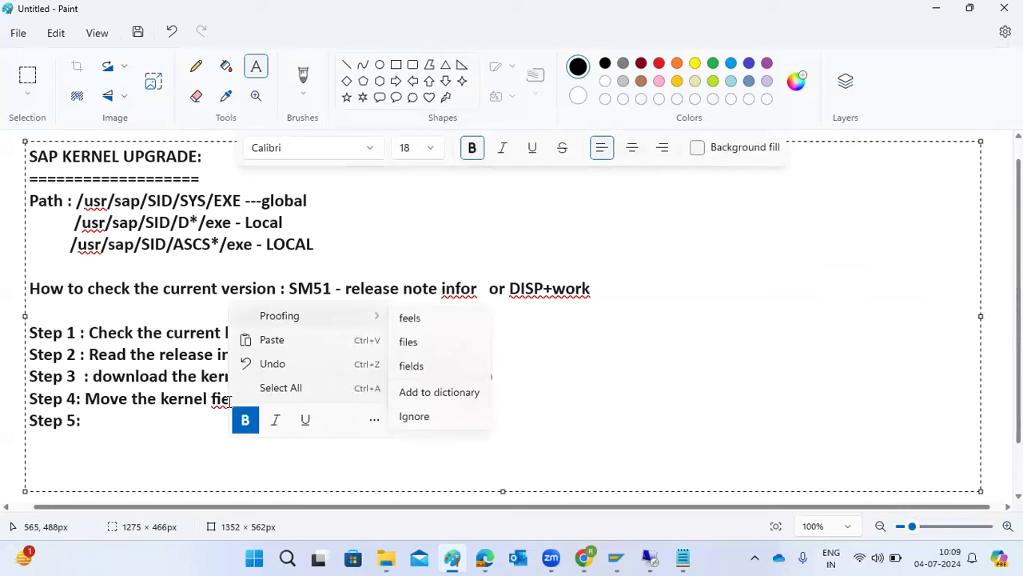
click(404, 342)
Complete Step 5 with "Extract the kernel files" and add the line "Step 6: Take the backup of existing kernel"
click(210, 421)
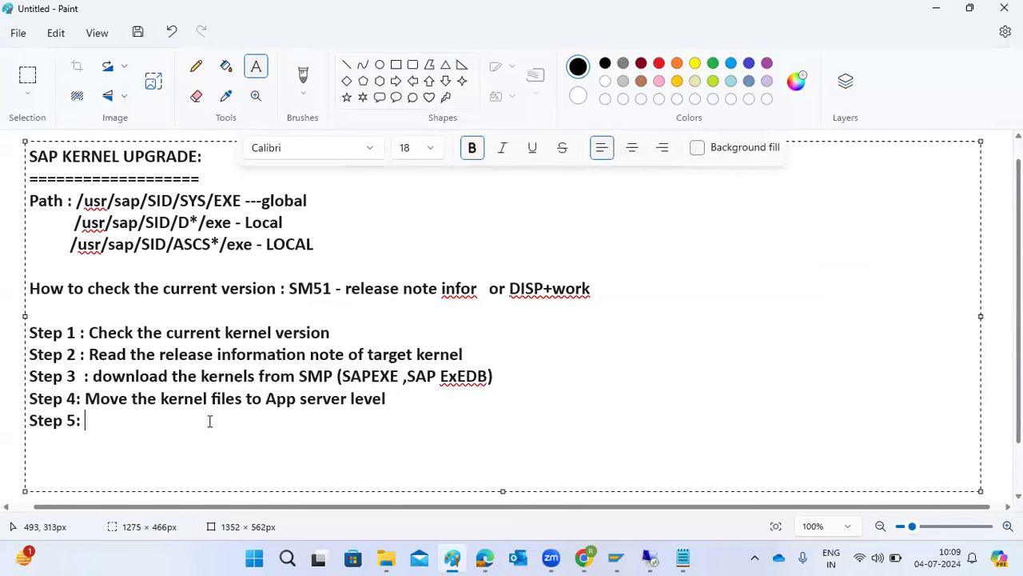
text(Extract the kernel files)
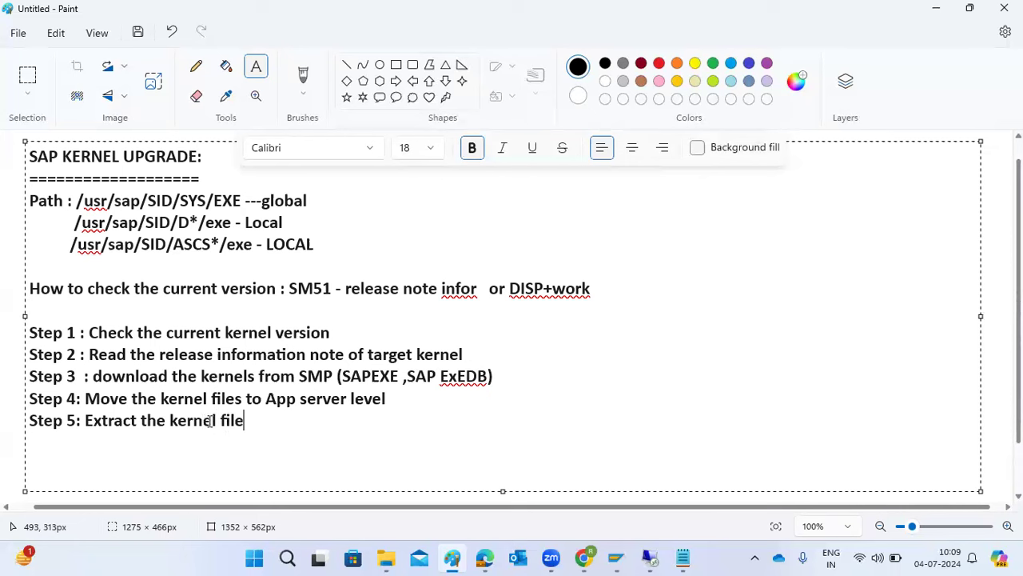
key(Return)
text(Step)
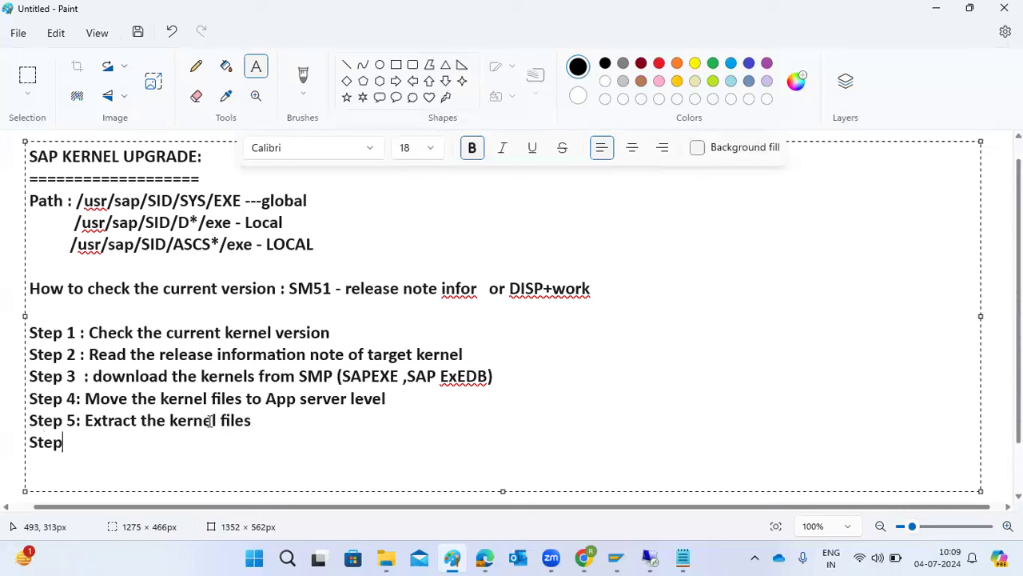
text( 6: Take the backup of existing kernel)
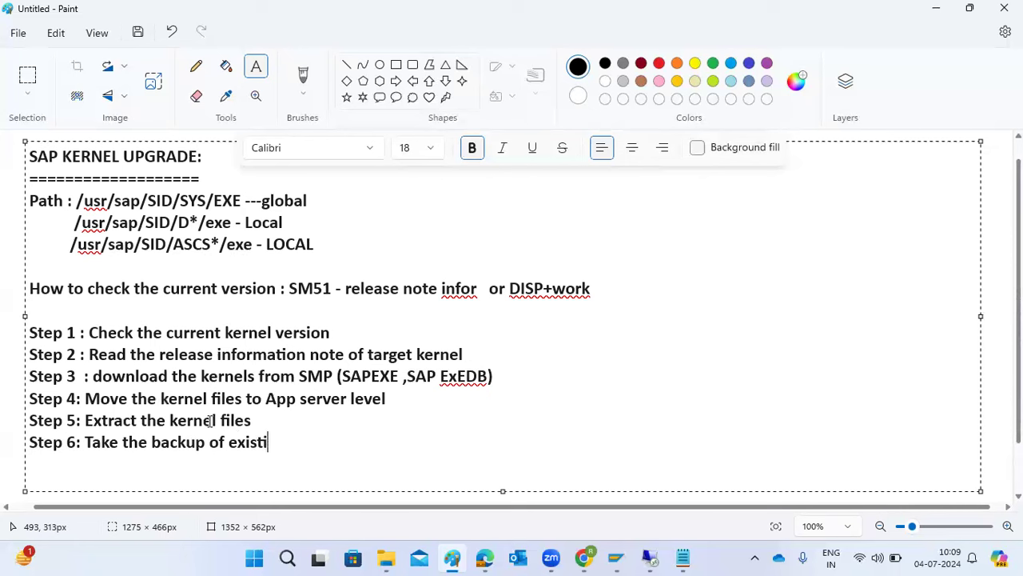
Add the line "Step 7: Stop the SAP applications" to the upgrade notes
key(Return)
text(Step 7)
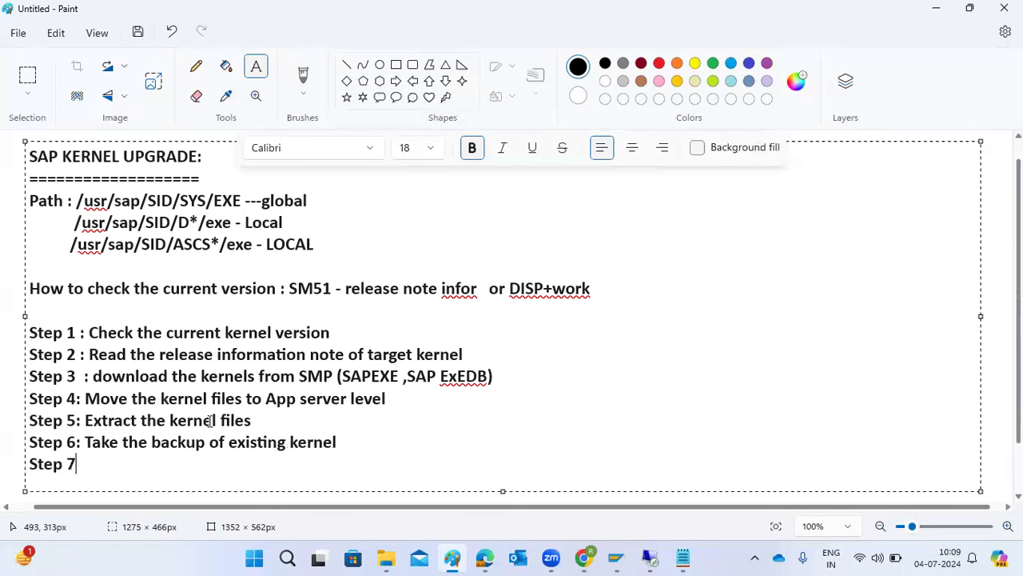
text(: Stop the )
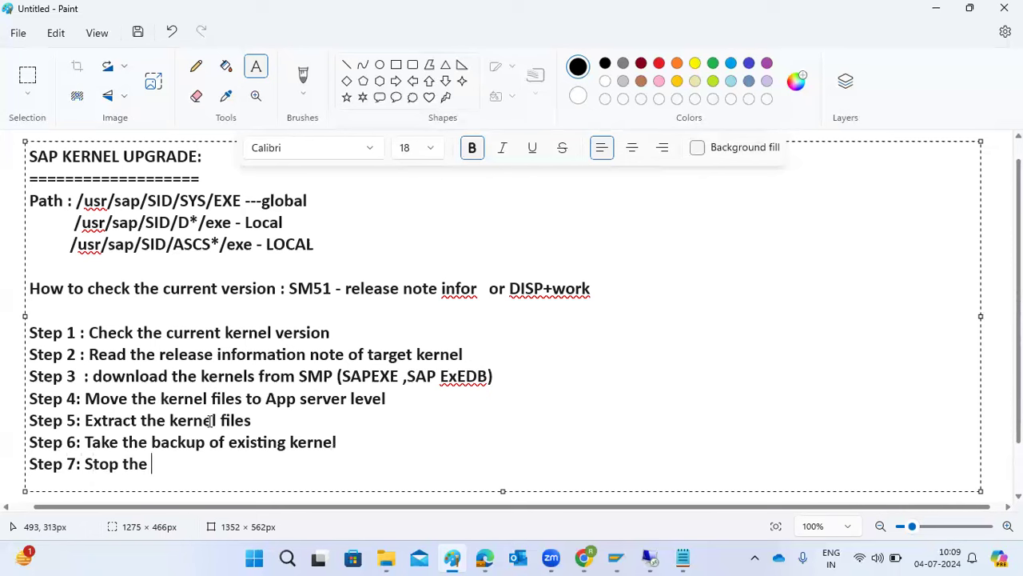
text(SAP applications)
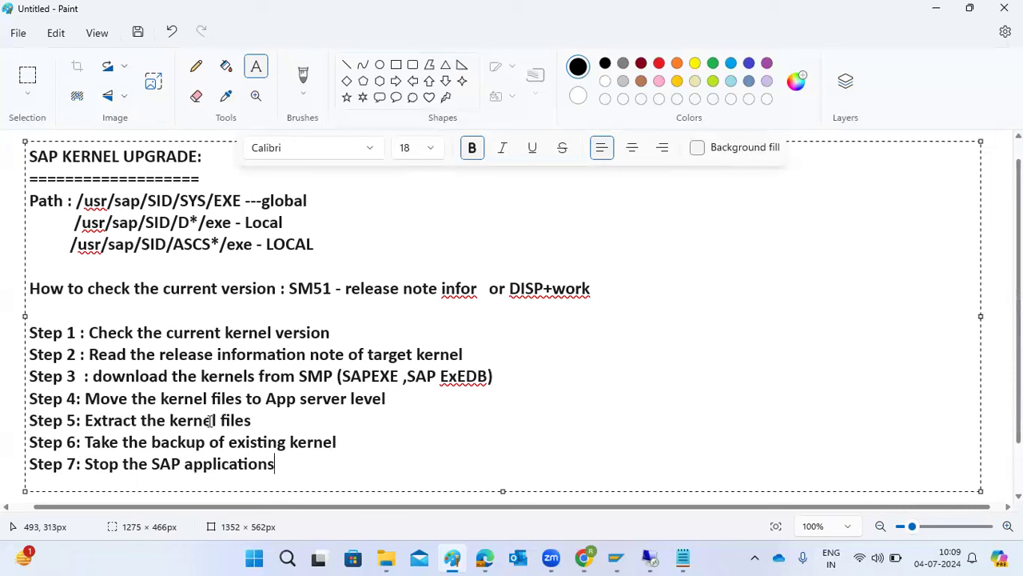
Add the line "Step 8: Replace the newkernel on to existing kernel directories" to the notes
key(Return)
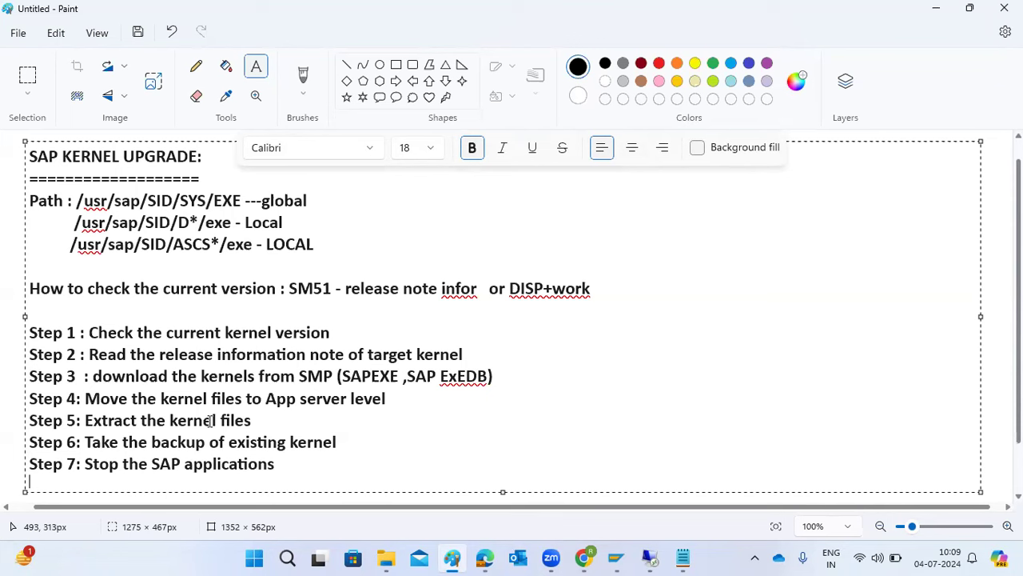
text(Step )
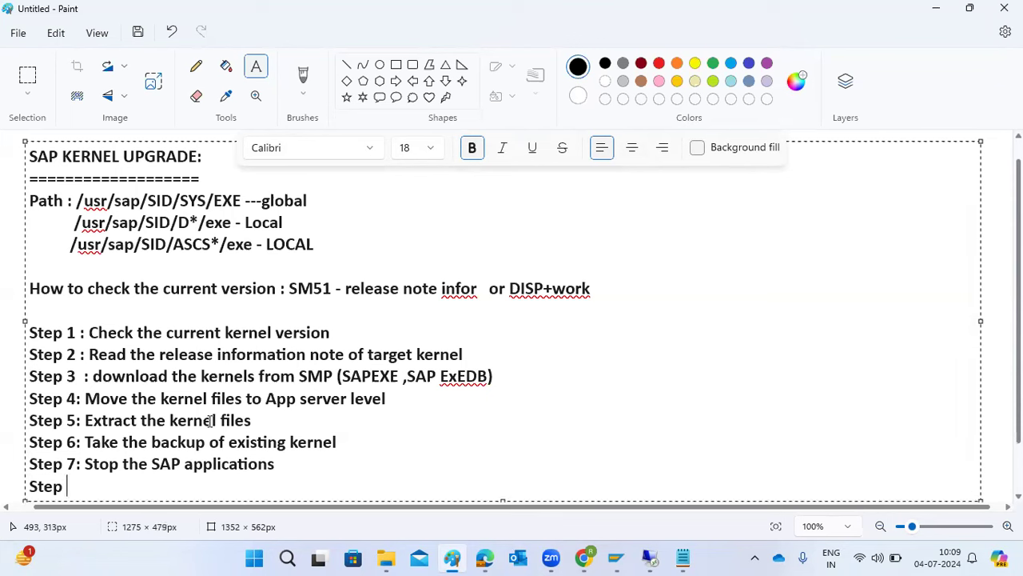
text(8: Repla)
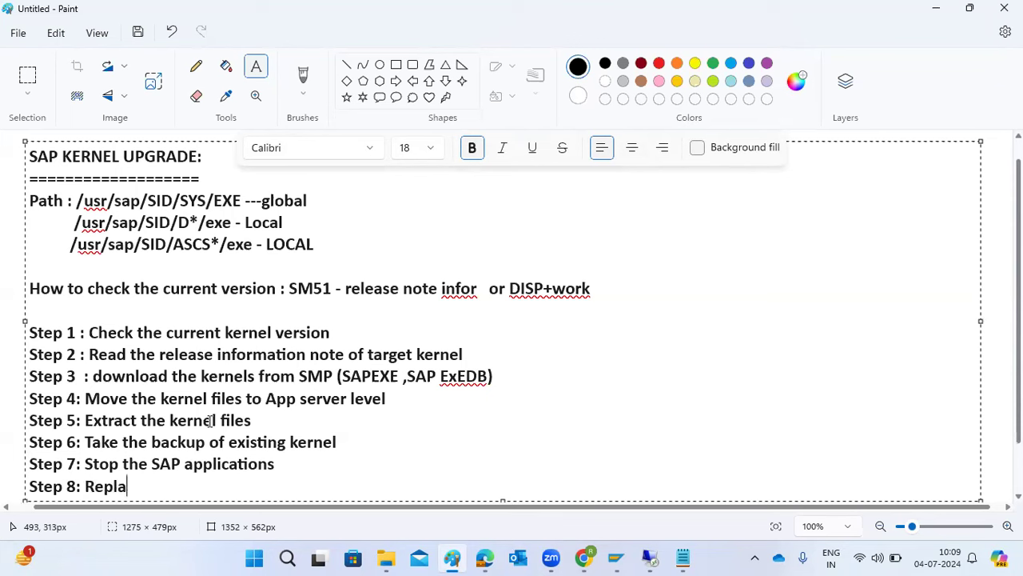
text(ce the newk)
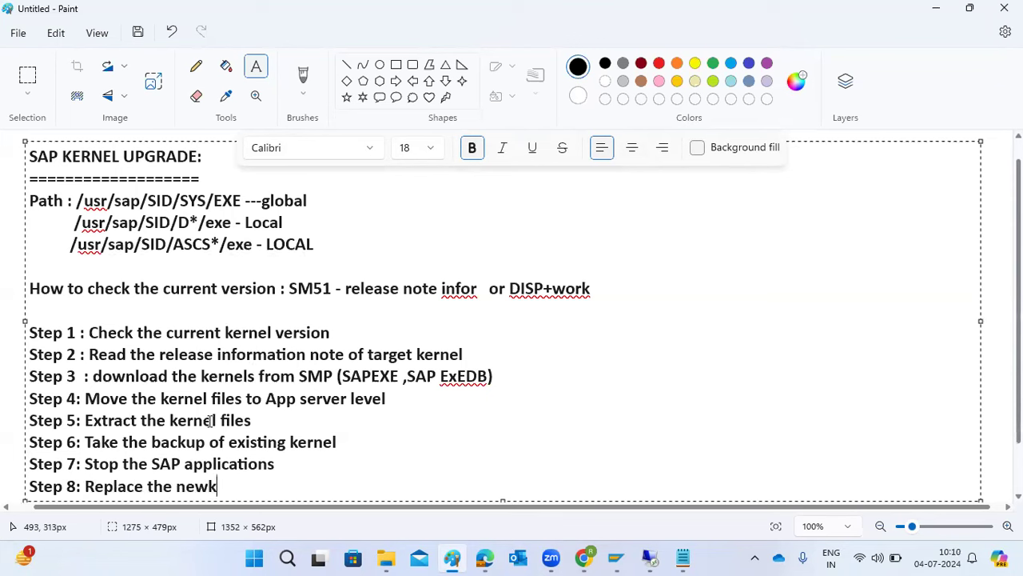
text(ernel on to )
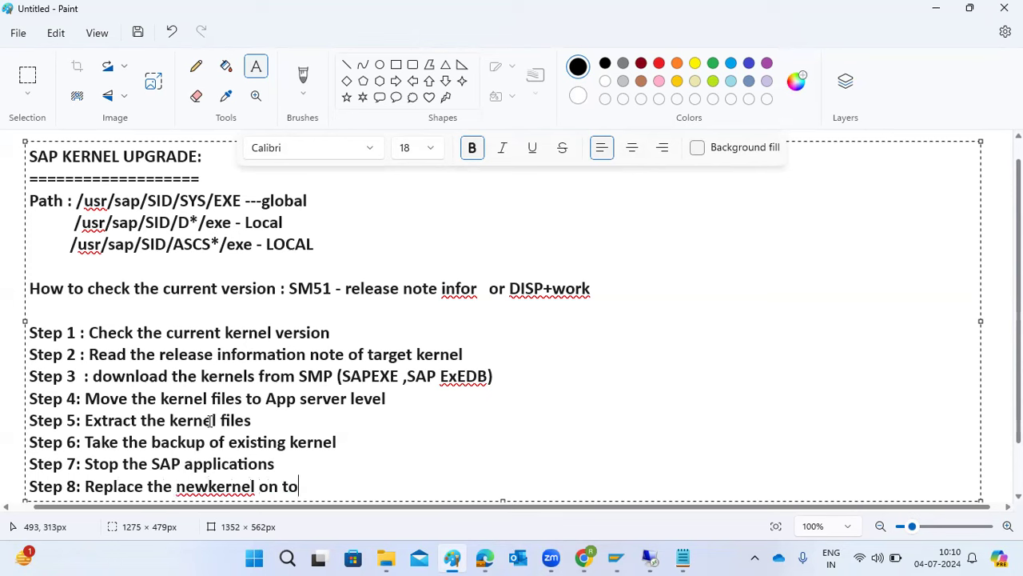
text(existing ker)
key(BackSpace)
key(BackSpace)
key(BackSpace)
key(BackSpace)
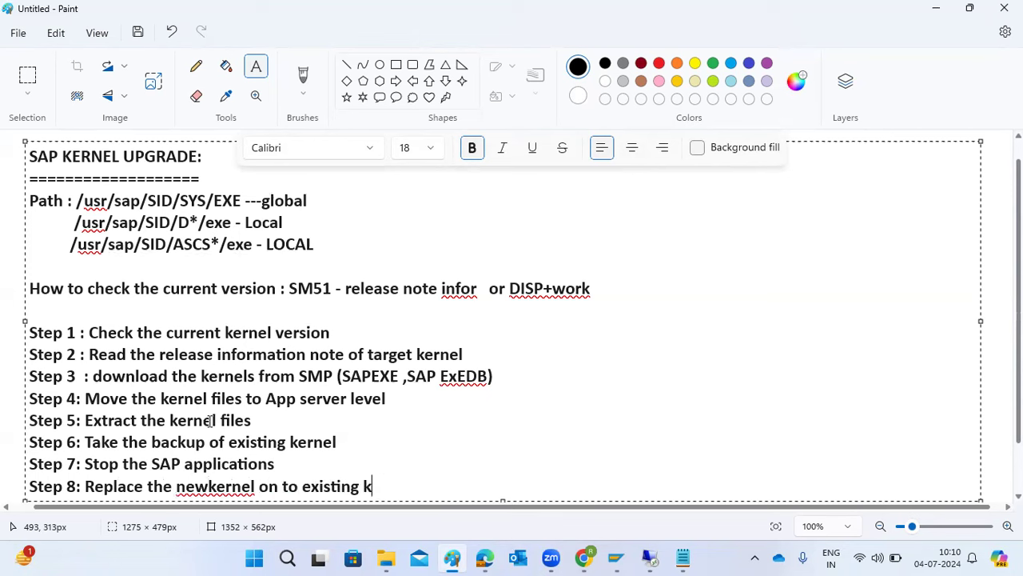
text(kernel directories)
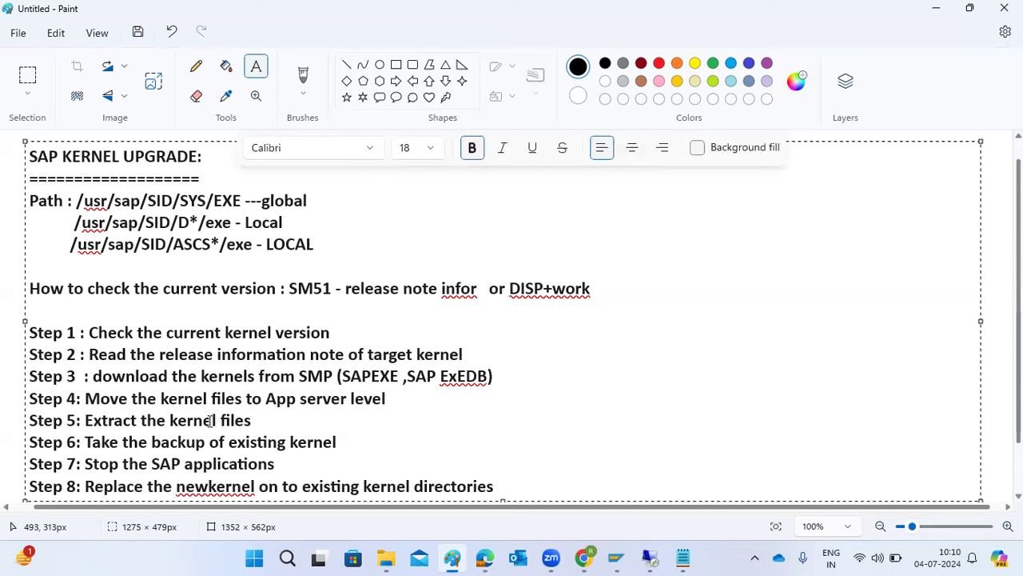
drag(114, 421, 164, 421)
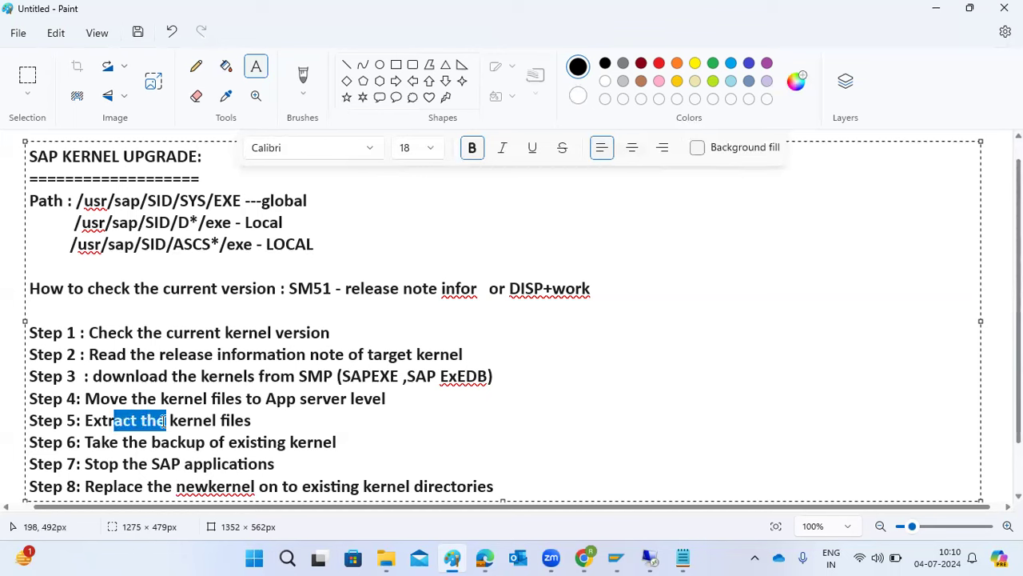
click(124, 420)
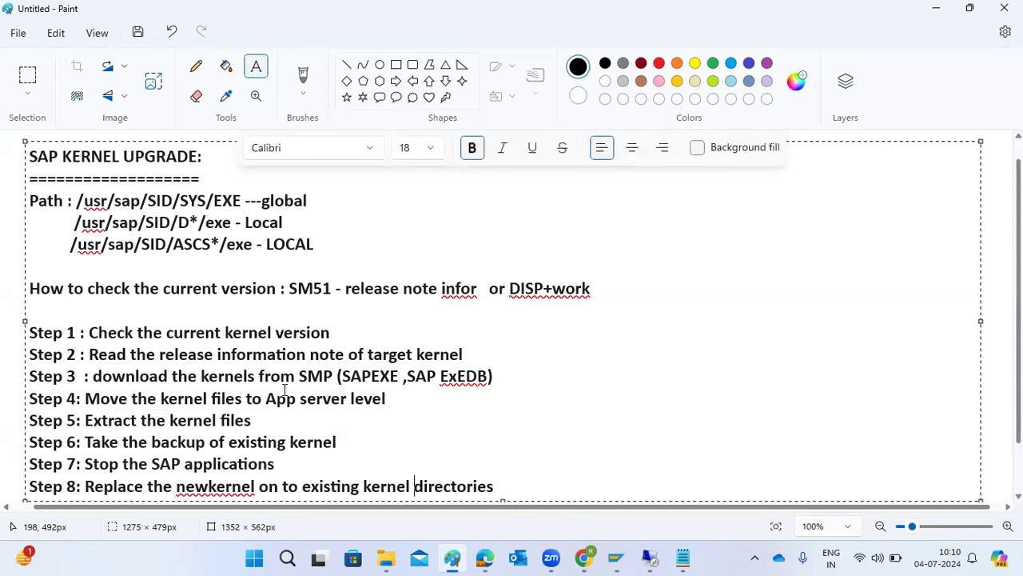
Create a new text box beside the step list and write "Step 9: check the version -DISP+work" in it
drag(63, 200, 317, 198)
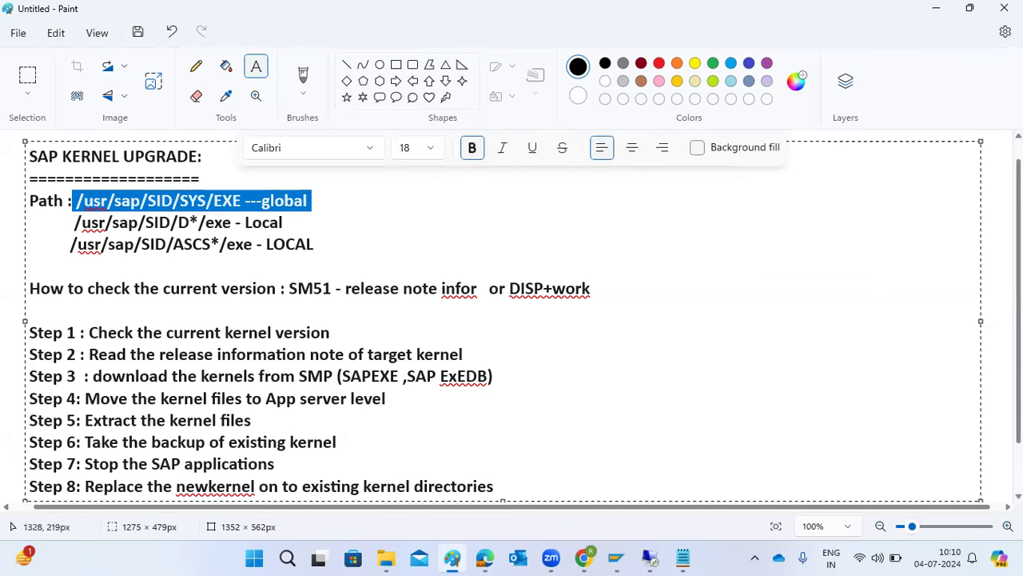
click(1007, 420)
drag(505, 309, 1000, 485)
text(Step 9: )
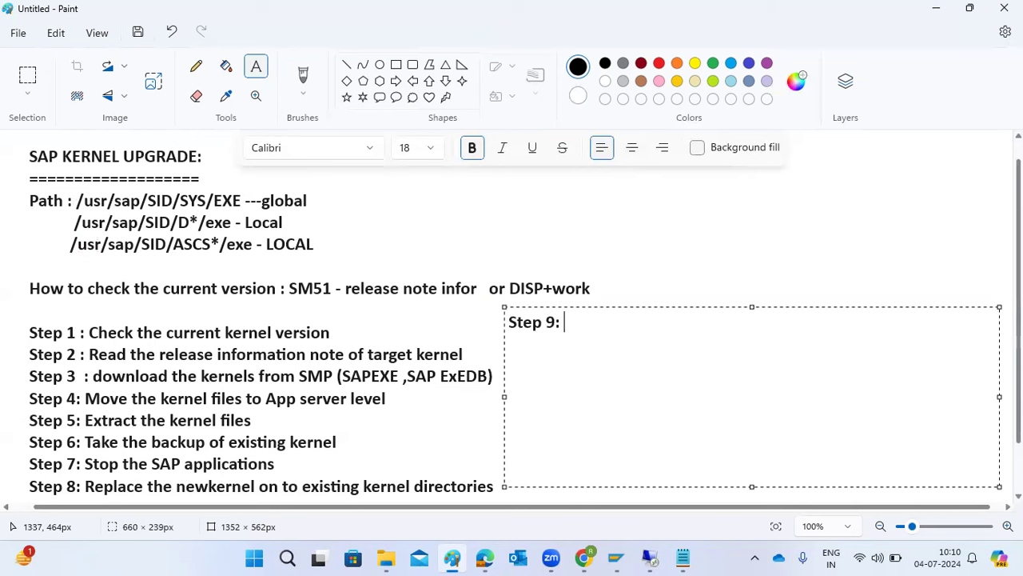
text(S)
key(BackSpace)
text(check )
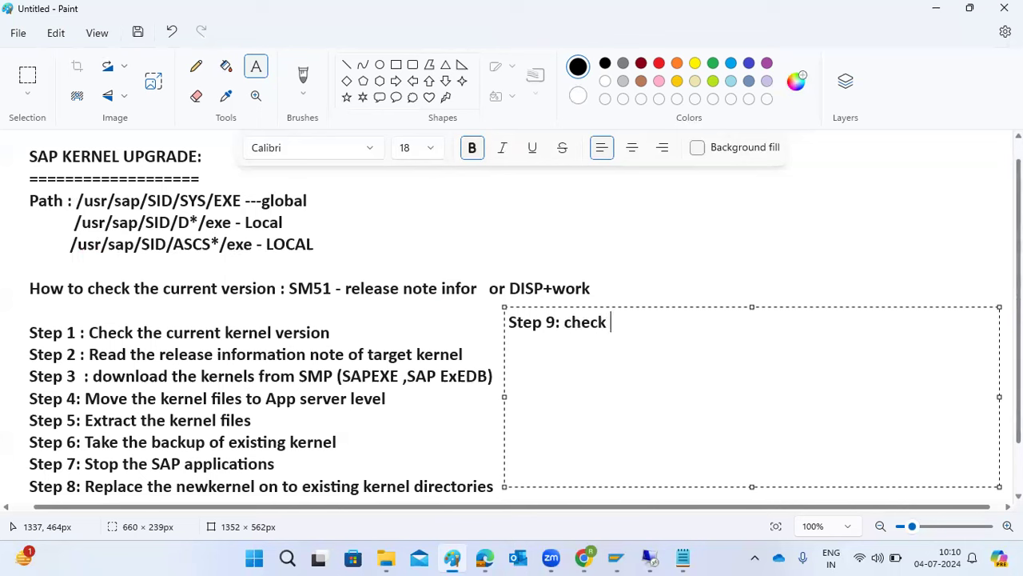
text(the version )
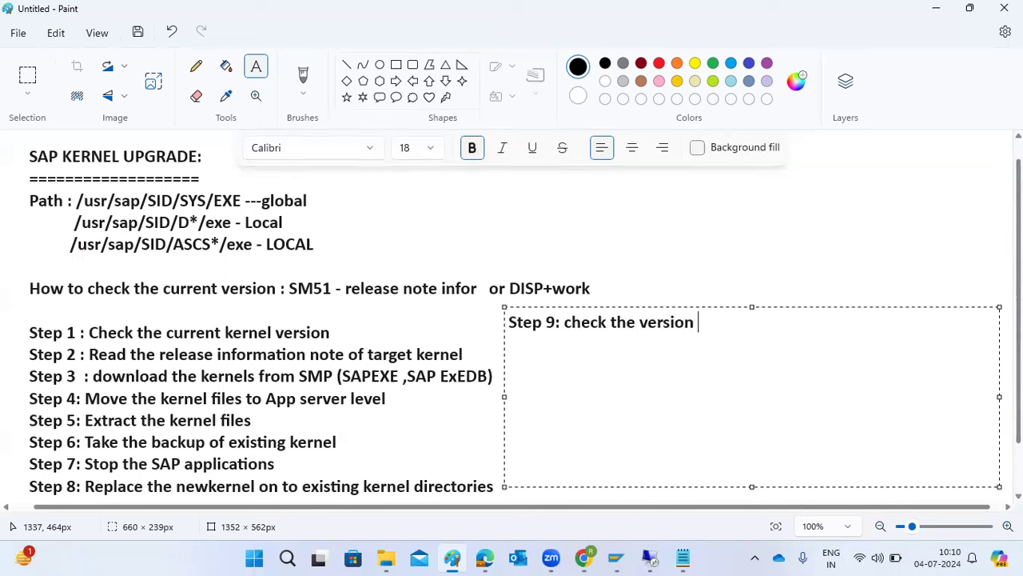
text(-DISP+work)
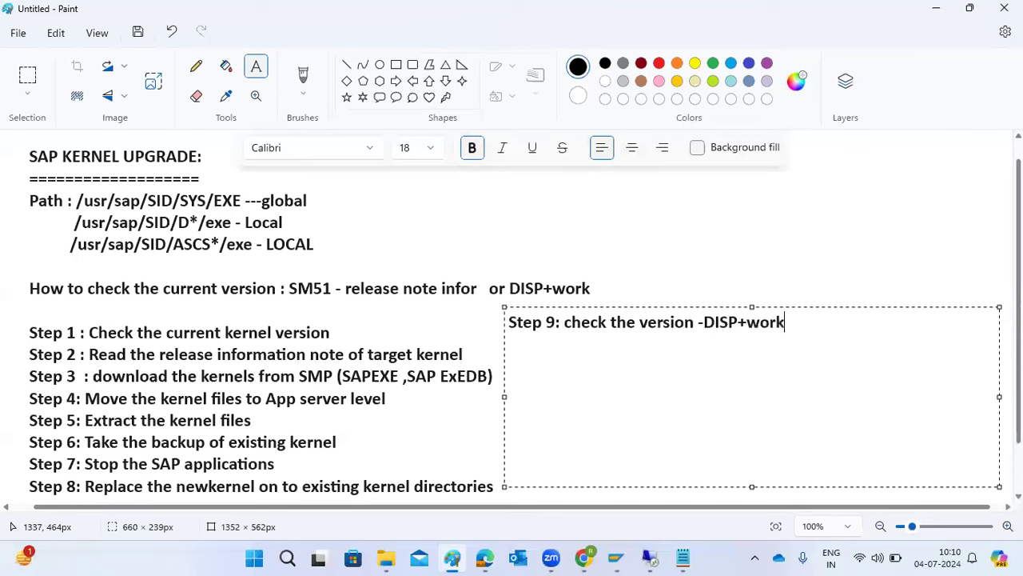
Add the line "Step 10: start the SAP system" and start a "Step 11:" line below it
key(Return)
text(Step)
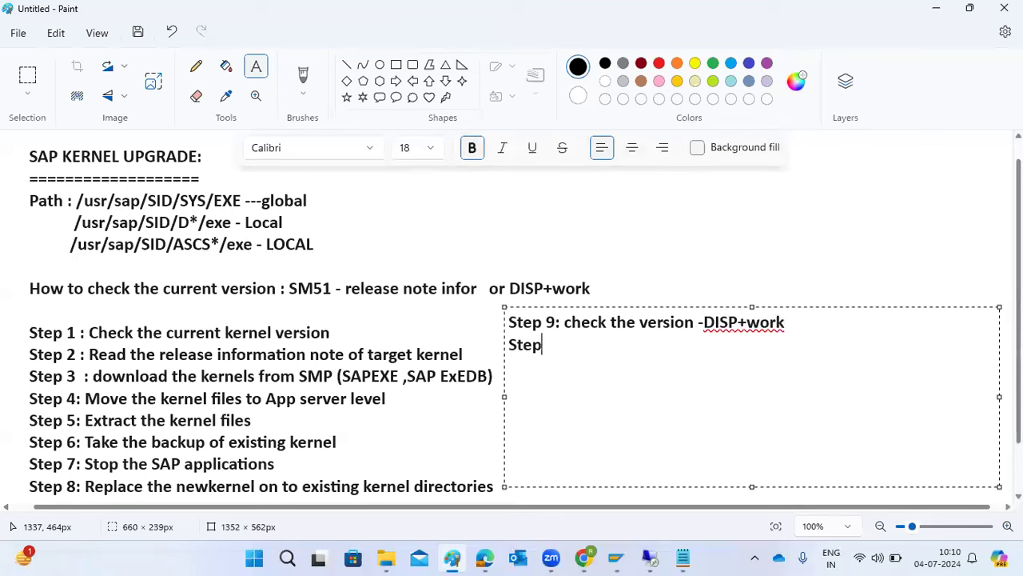
text( 10: start the SAP sy)
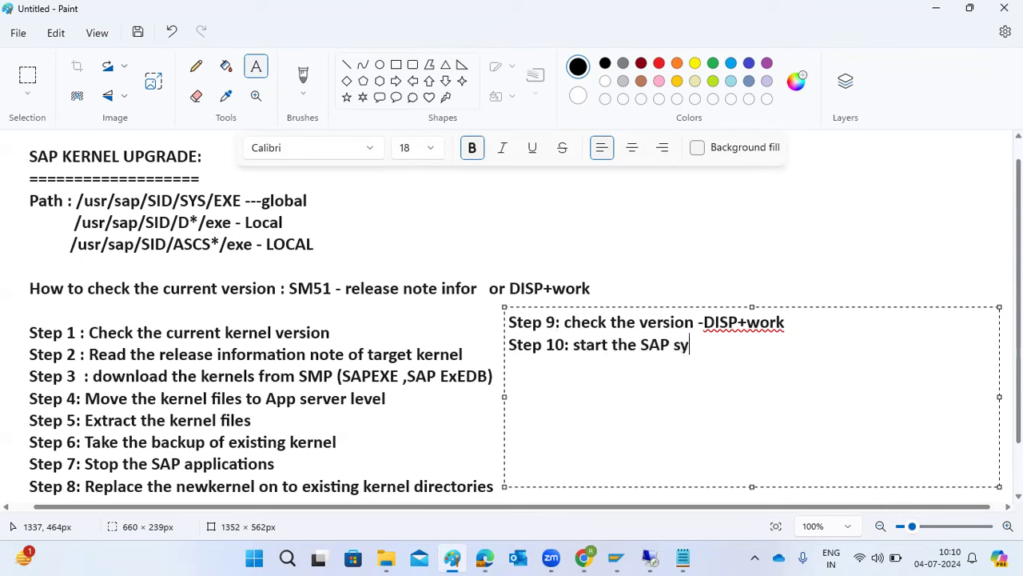
text(stemStep )
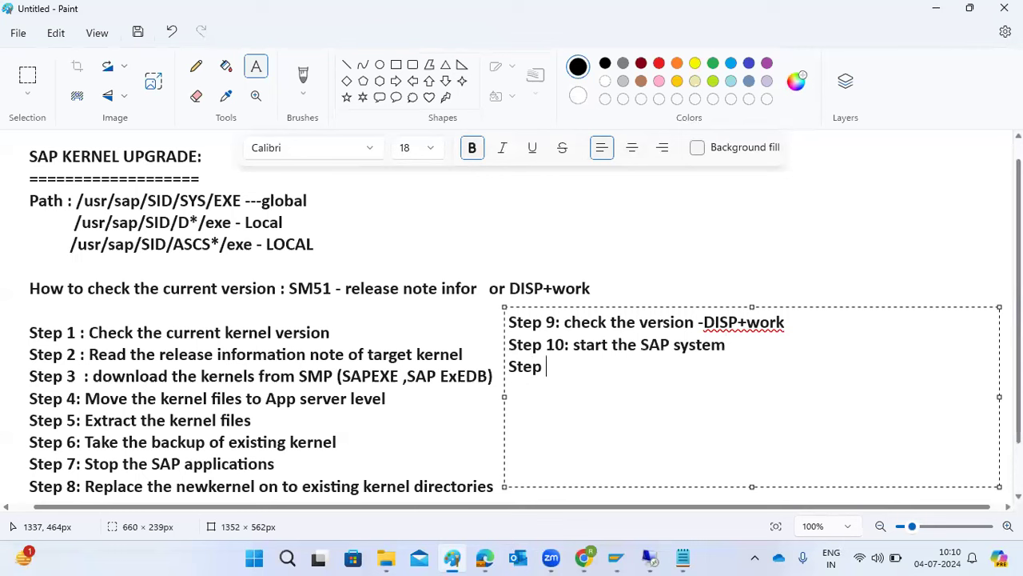
text(11: perfo)
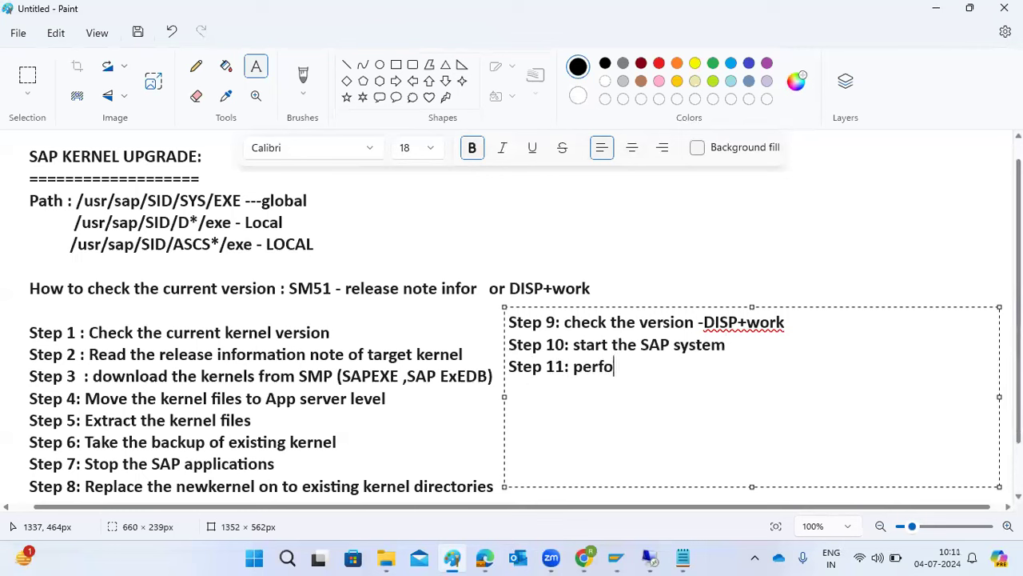
text(rm the hea)
key(BackSpace)
key(BackSpace)
key(BackSpace)
key(BackSpace)
key(BackSpace)
key(BackSpace)
key(BackSpace)
key(BackSpace)
key(BackSpace)
key(BackSpace)
key(BackSpace)
key(BackSpace)
key(BackSpace)
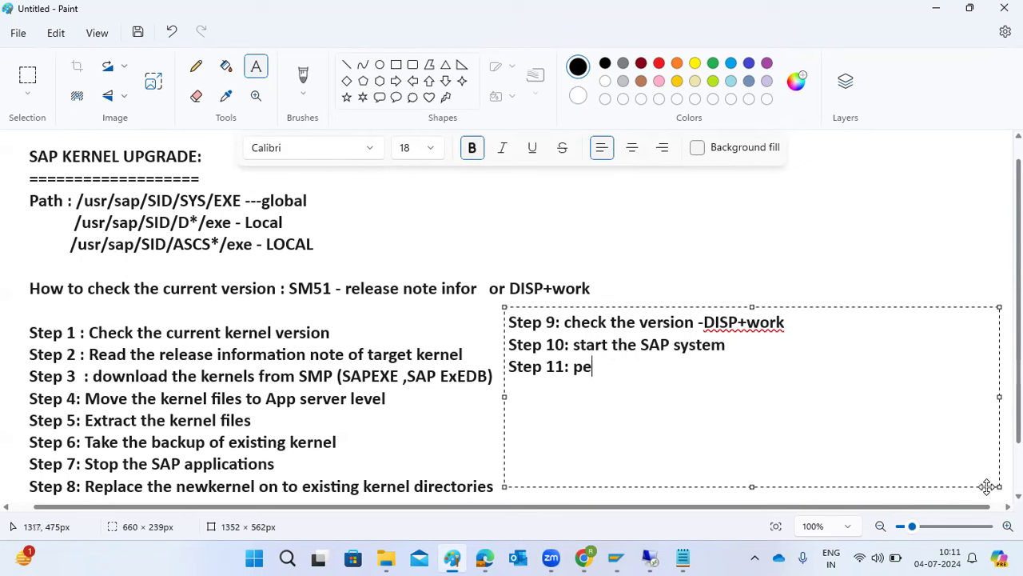
Replace the text of Step 10 with "SAPROOT.SH ----ICMBND (for Linux)"
drag(572, 345, 731, 343)
key(BackSpace)
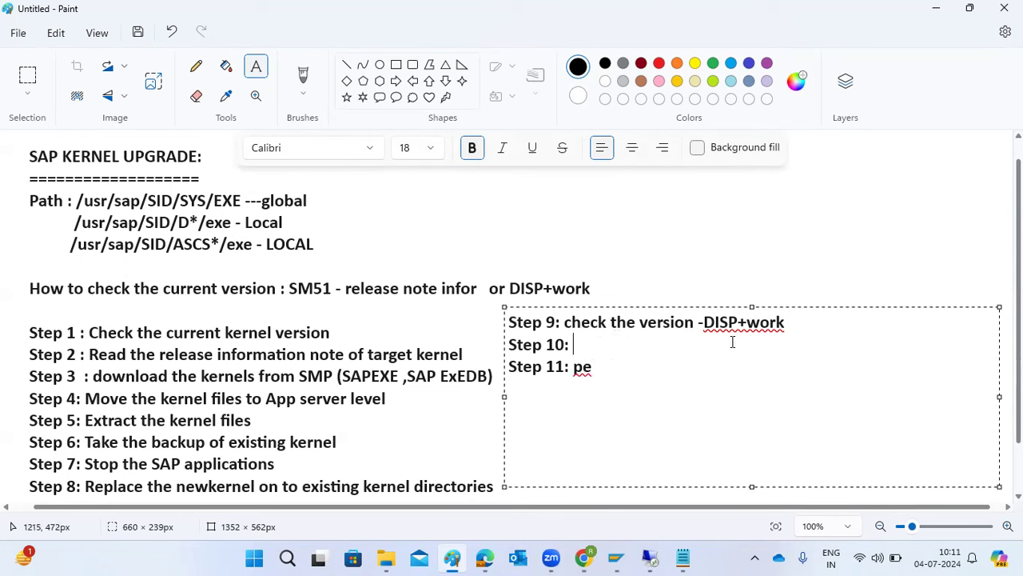
text(SAPROOT.SH ----)
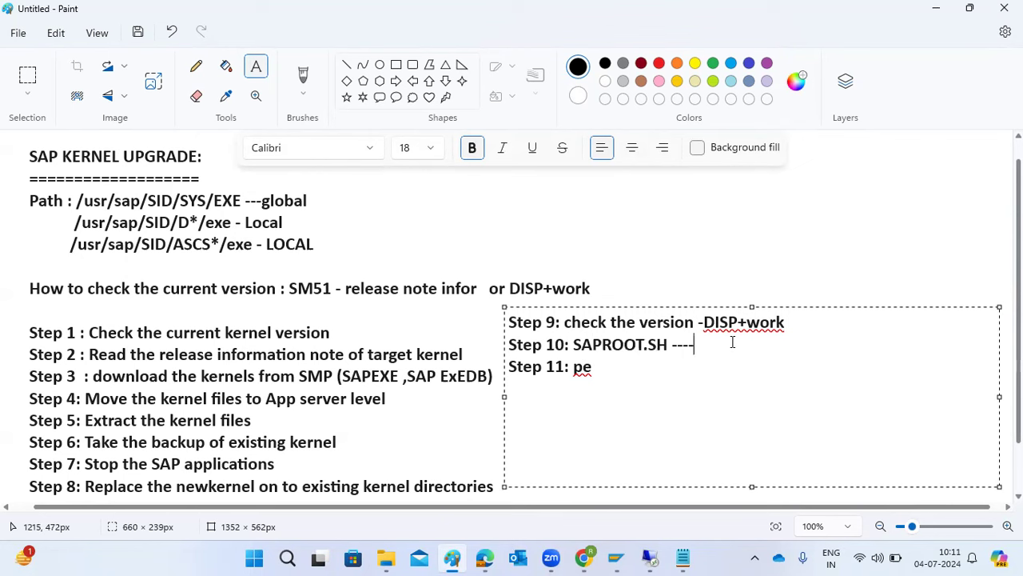
text(ICMEND)
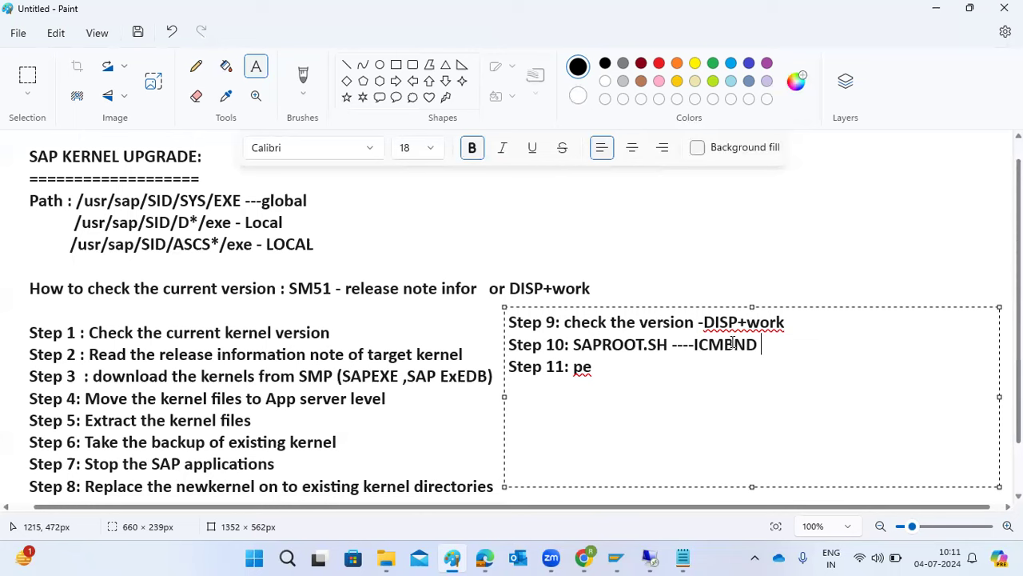
text((for linux))
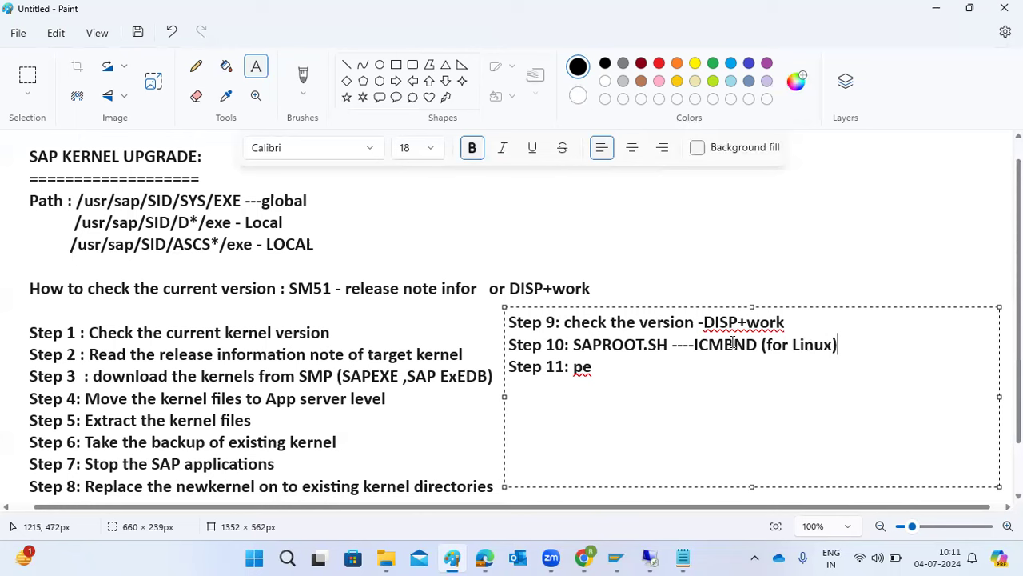
Replace the unfinished text of Step 11 with "start the SAP systems"
key(Down)
text(r)
key(BackSpace)
key(BackSpace)
key(BackSpace)
text(start the SAP systems)
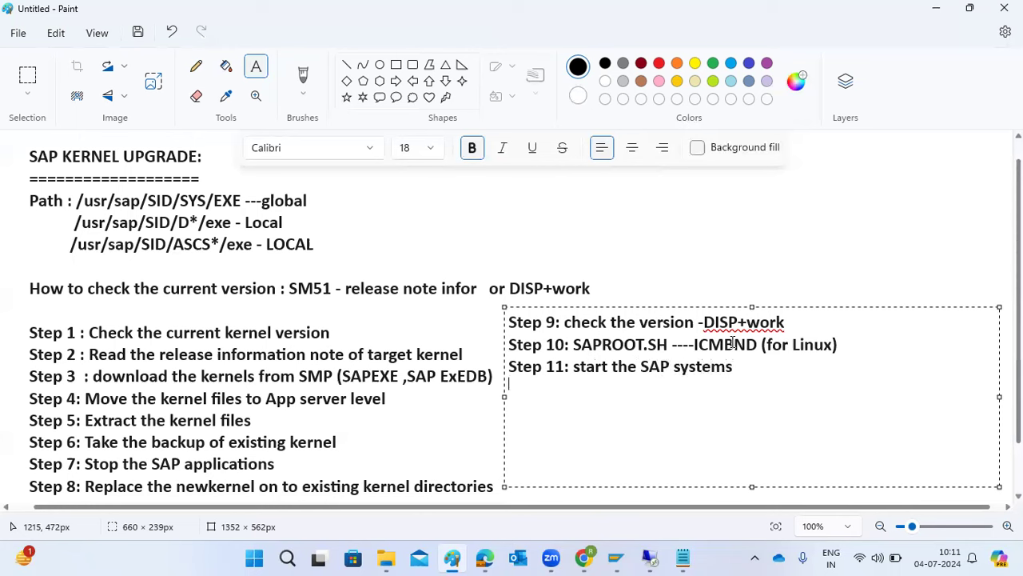
Add the line "Step 12: Perform health checks." below Step 11
key(Return)
text(Step 13)
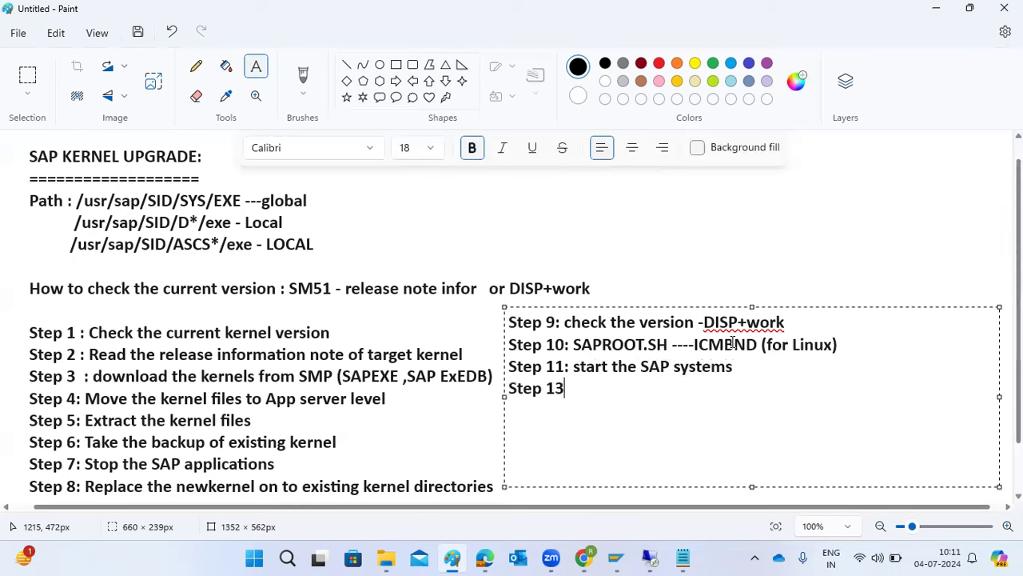
key(BackSpace)
text(2: Perofrm the)
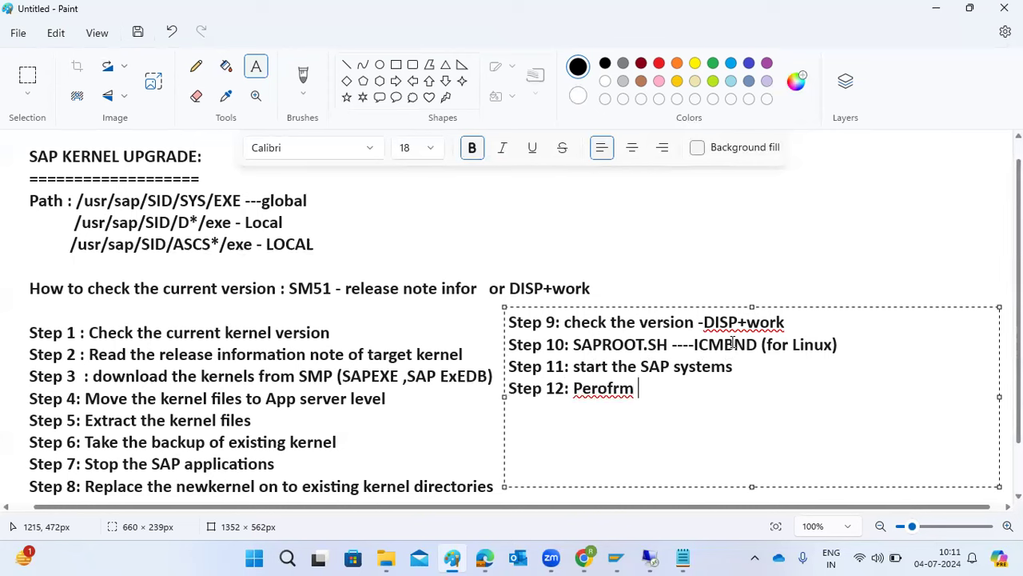
key(BackSpace)
key(BackSpace)
key(BackSpace)
key(BackSpace)
key(BackSpace)
key(BackSpace)
key(BackSpace)
key(BackSpace)
text(for mthe)
key(BackSpace)
key(BackSpace)
key(BackSpace)
key(BackSpace)
key(BackSpace)
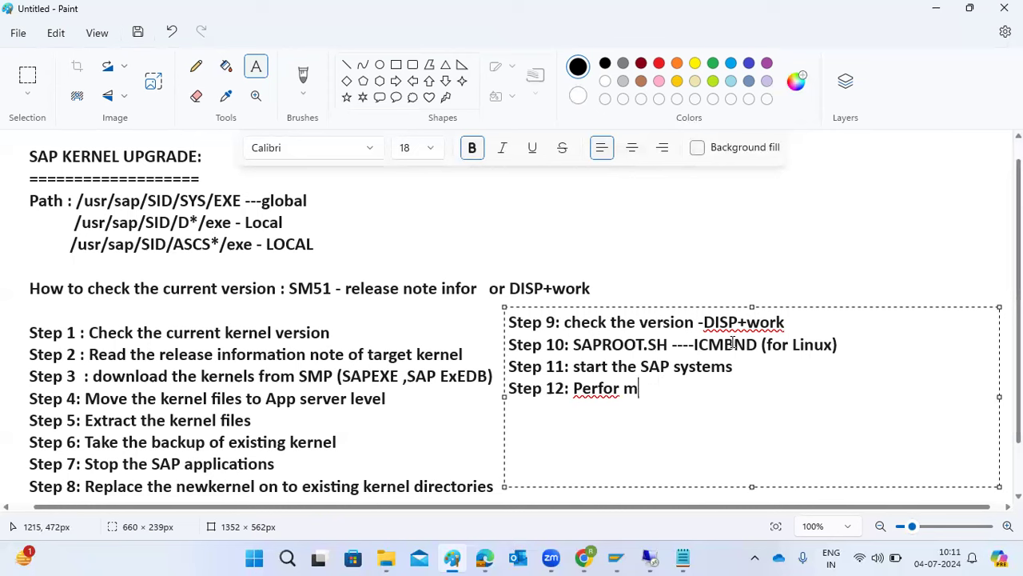
text(m healt)
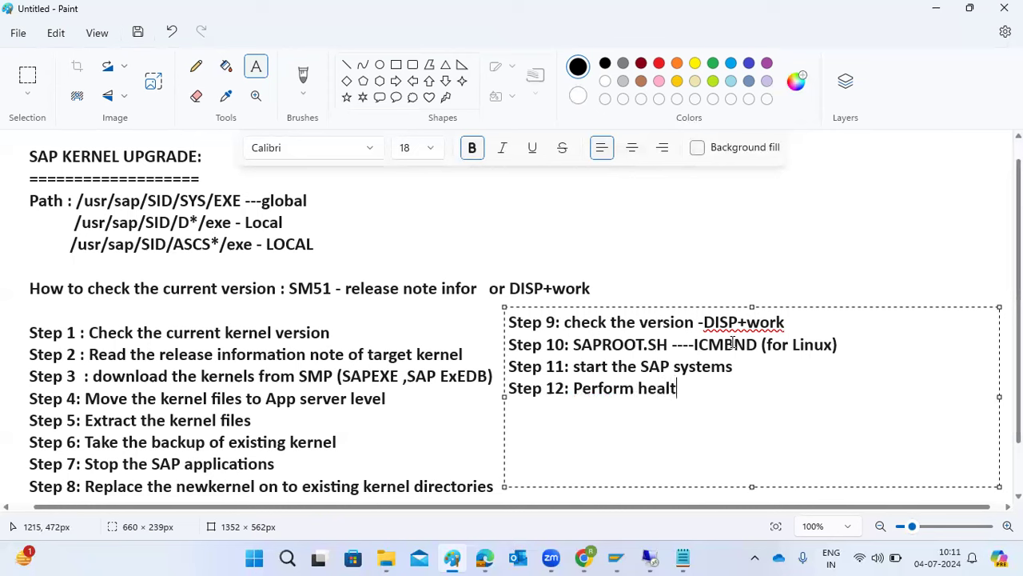
text(h checks.)
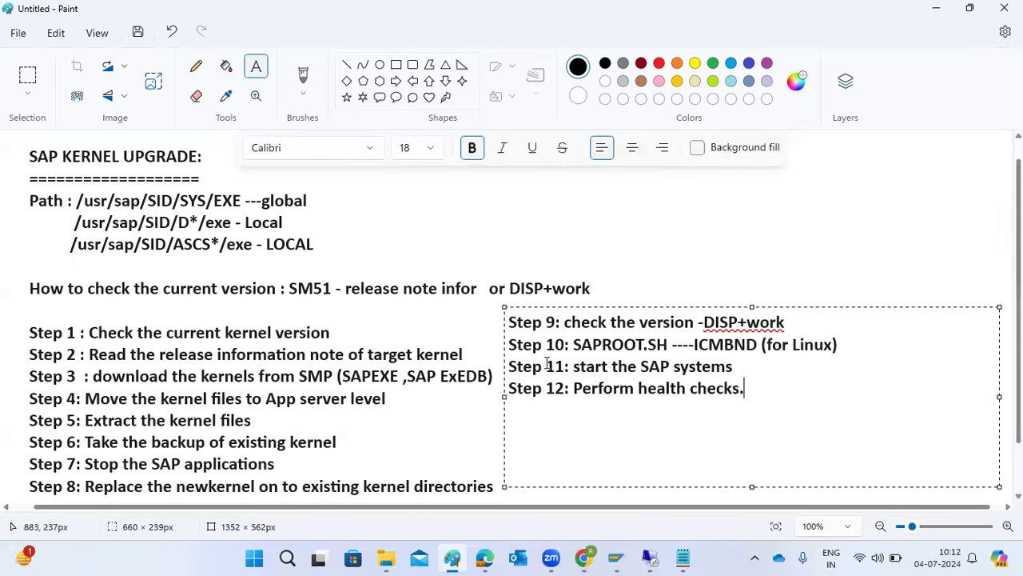
Switch to the kponline remote desktop and start Google Chrome there
mouse_move(650, 558)
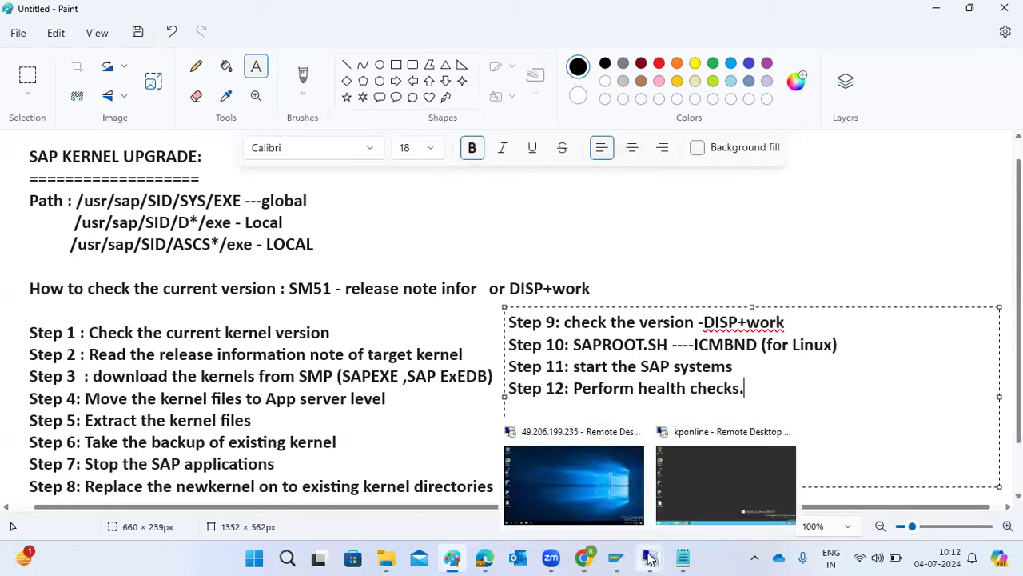
click(685, 474)
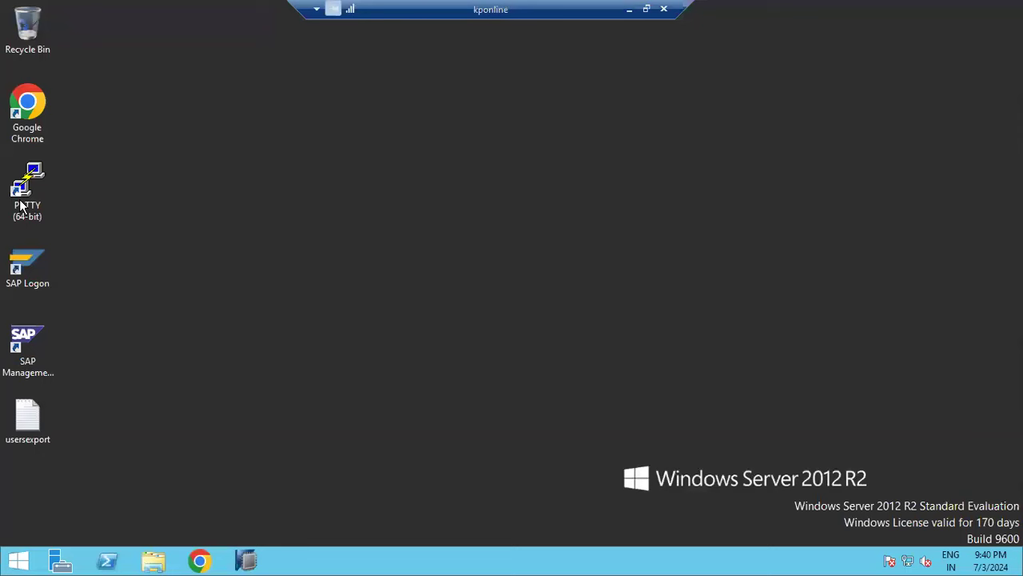
double_click(34, 128)
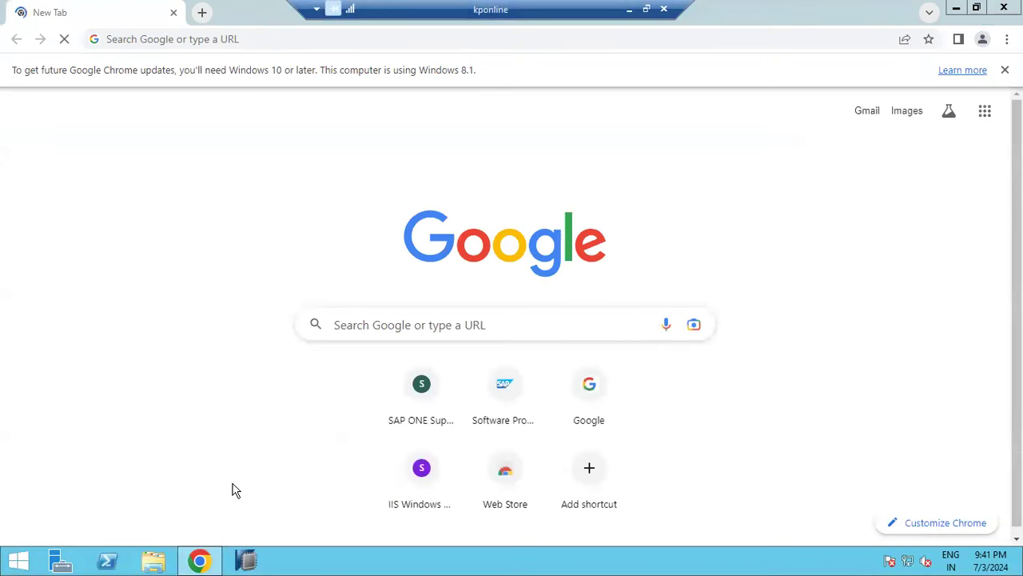
Open the SAPSOFTWARES folder on Local Disk (C:) in File Explorer on the remote server
click(200, 561)
click(159, 562)
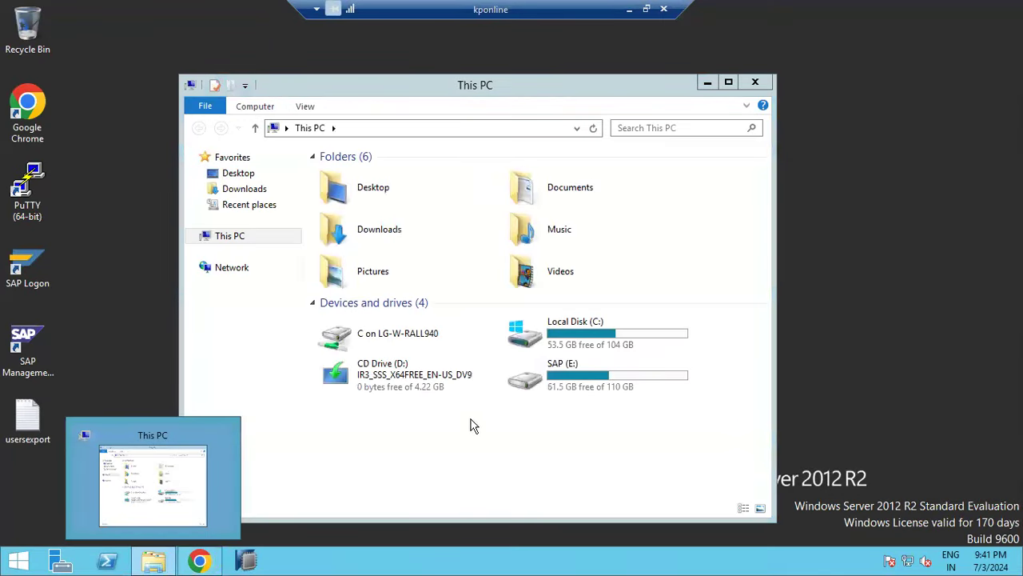
double_click(570, 387)
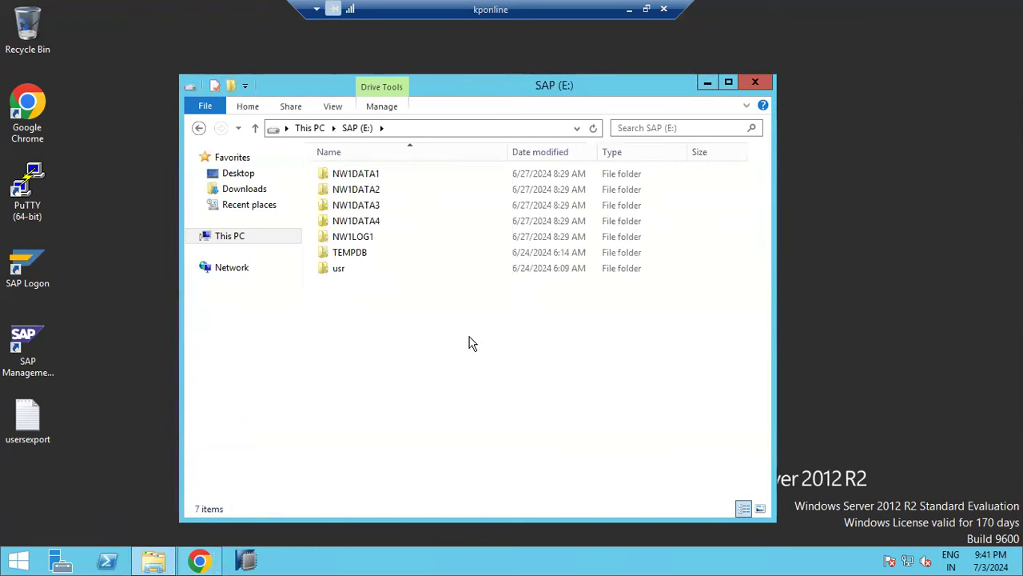
click(241, 243)
double_click(576, 340)
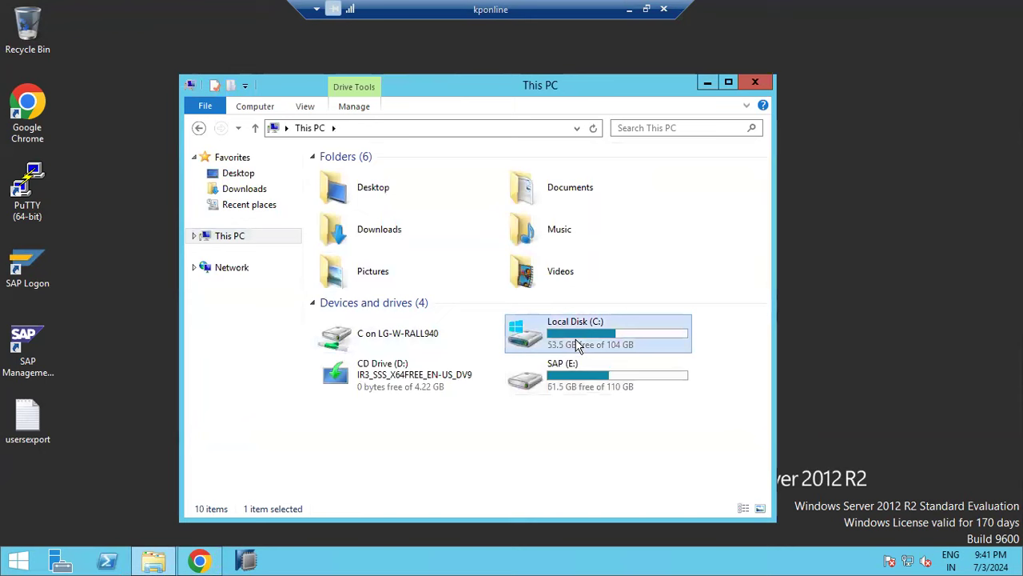
double_click(382, 273)
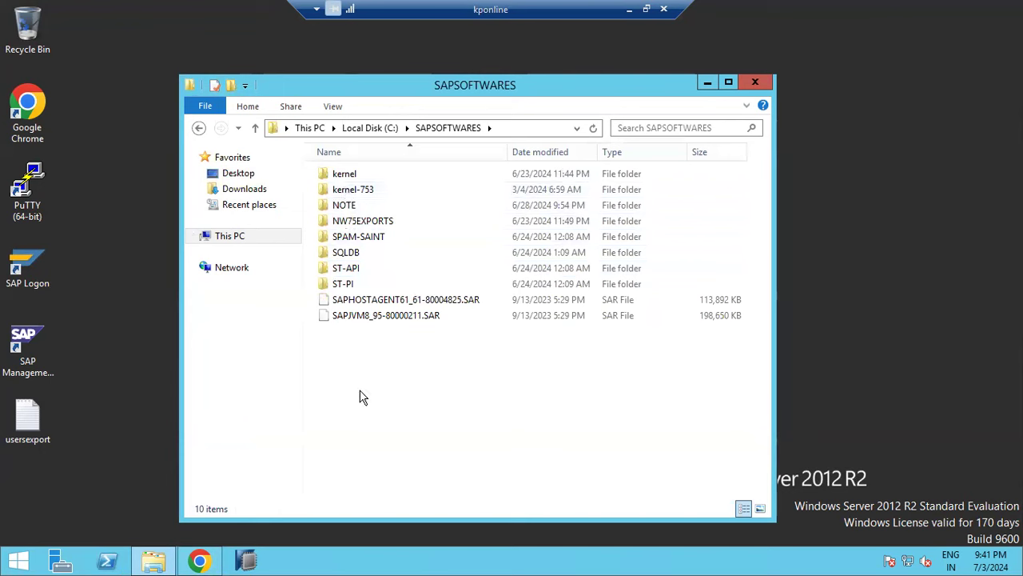
Open the SAP ONE Support shortcut in the remote Chrome, and minimize the remote desktop while the sign-in page loads
click(199, 560)
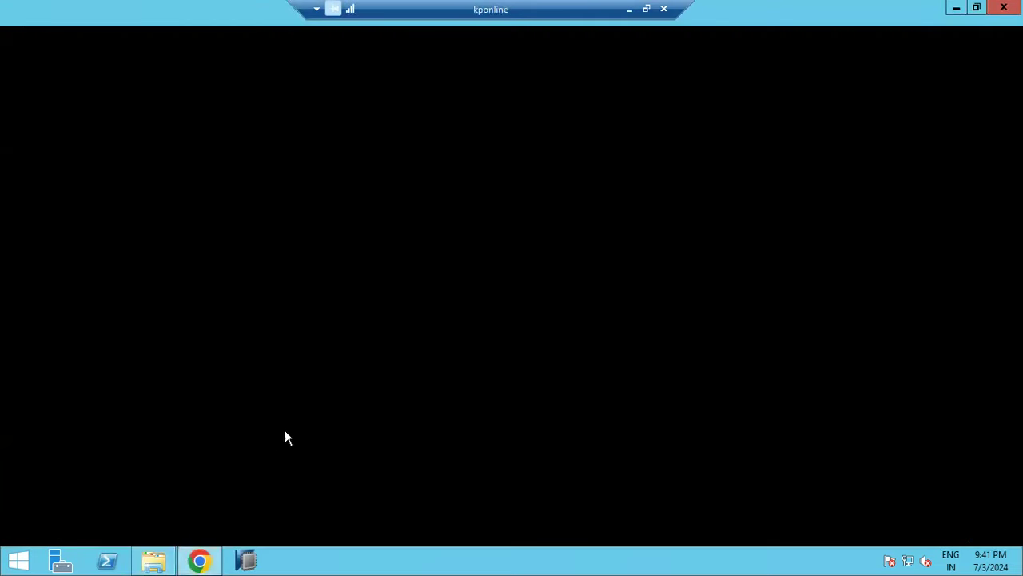
click(424, 402)
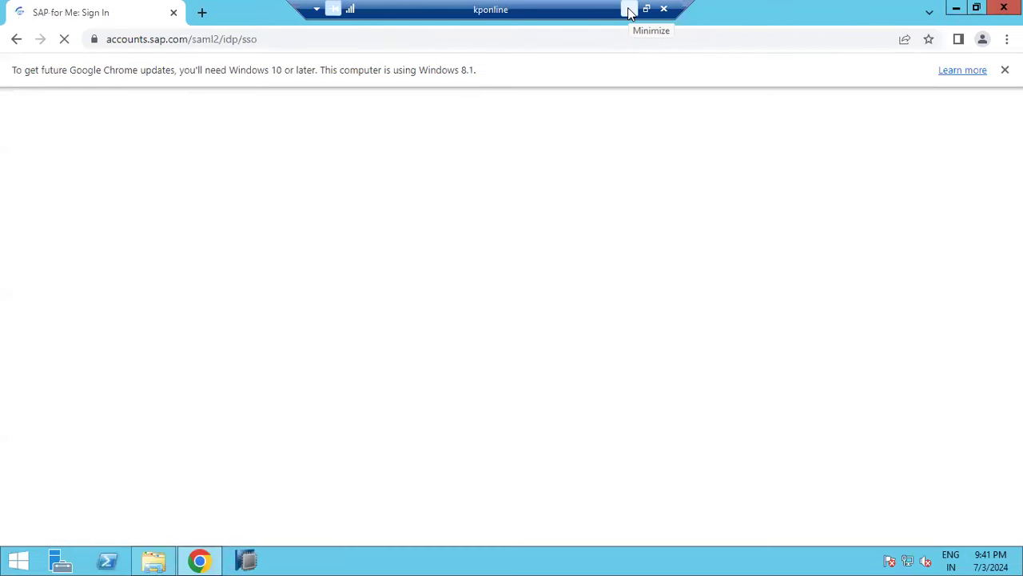
click(628, 10)
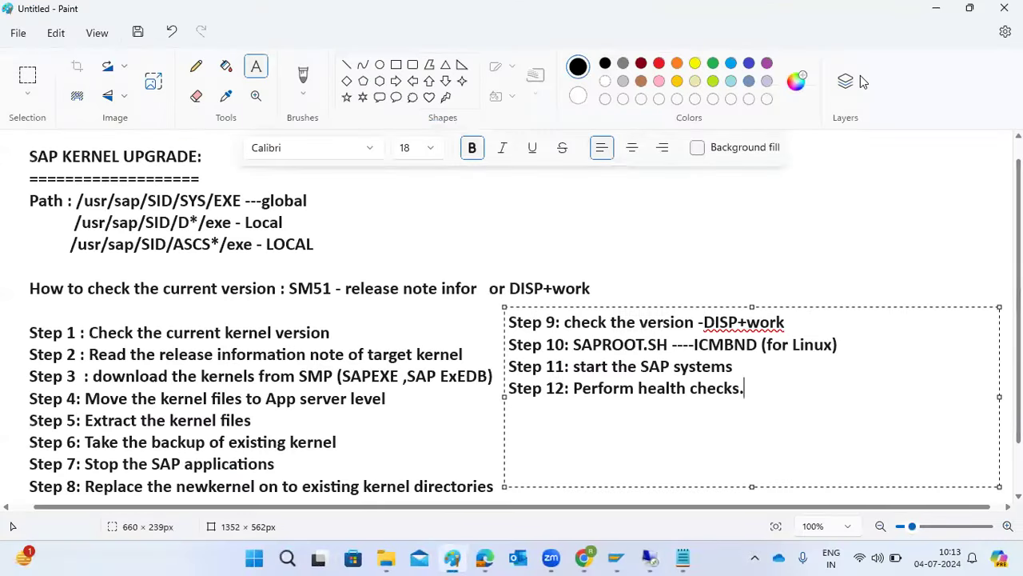
click(552, 558)
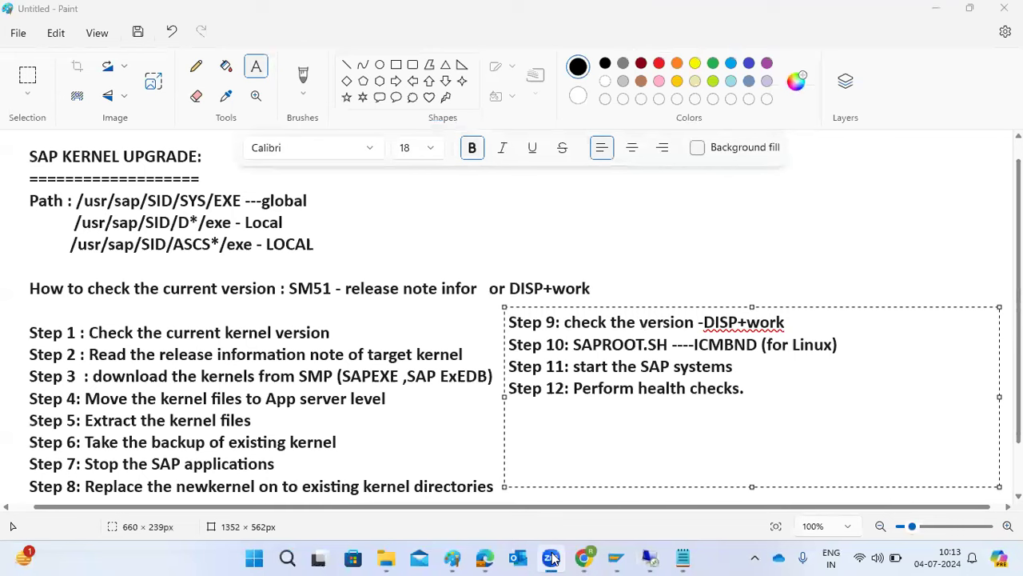
Return to the kponline remote desktop and open Systems & Provisioning in SAP for Me
click(650, 558)
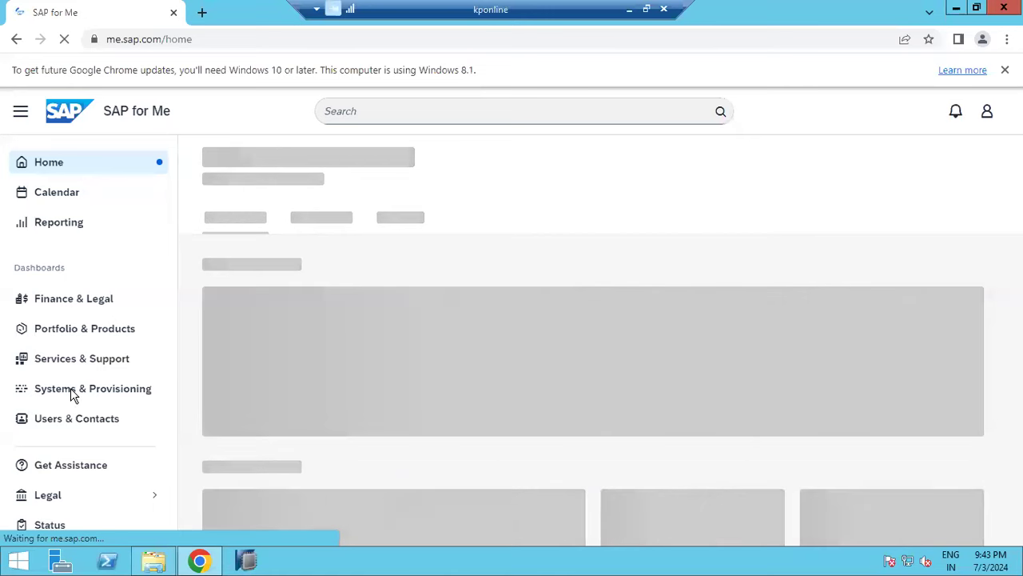
click(70, 388)
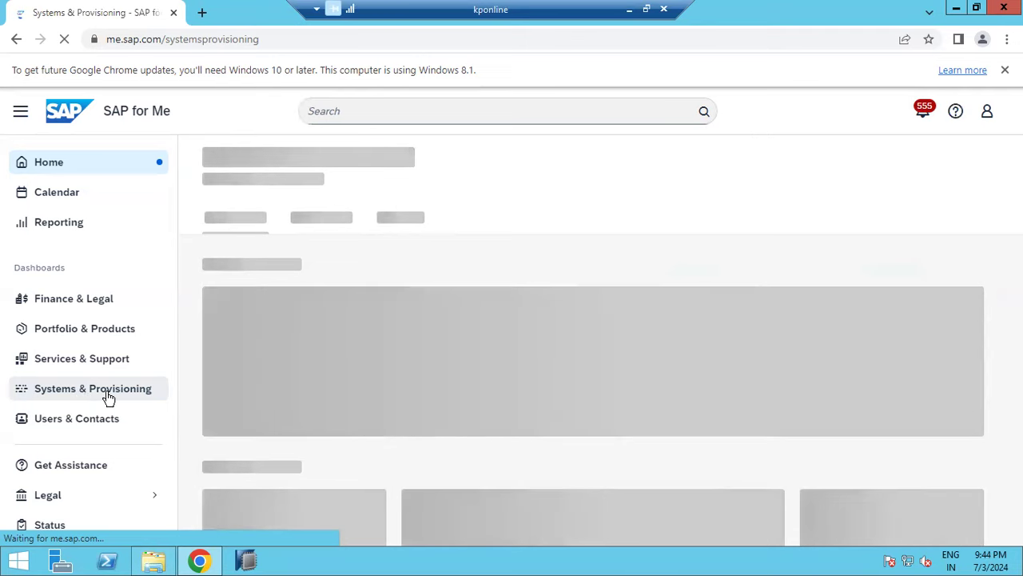
click(205, 562)
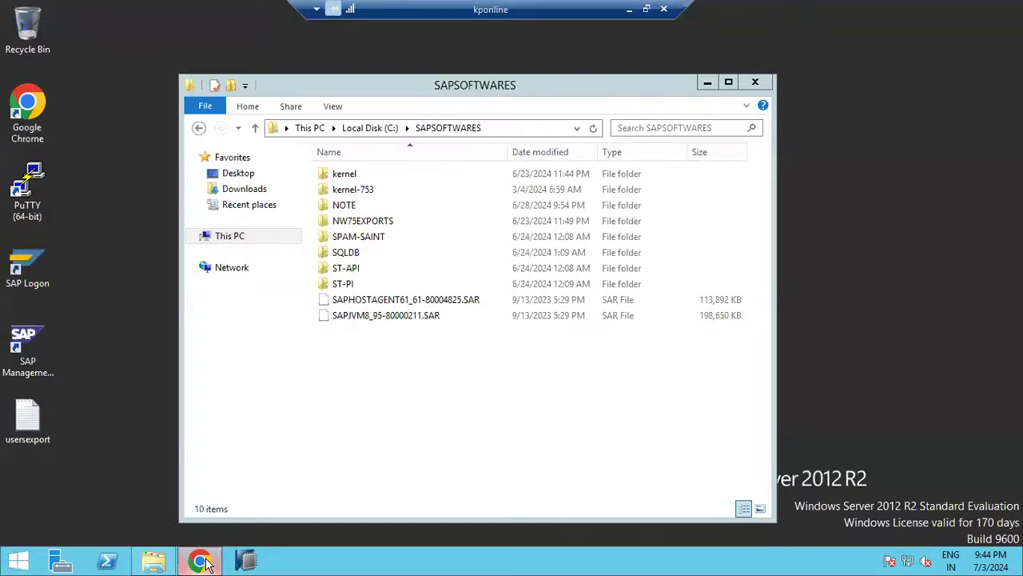
click(199, 561)
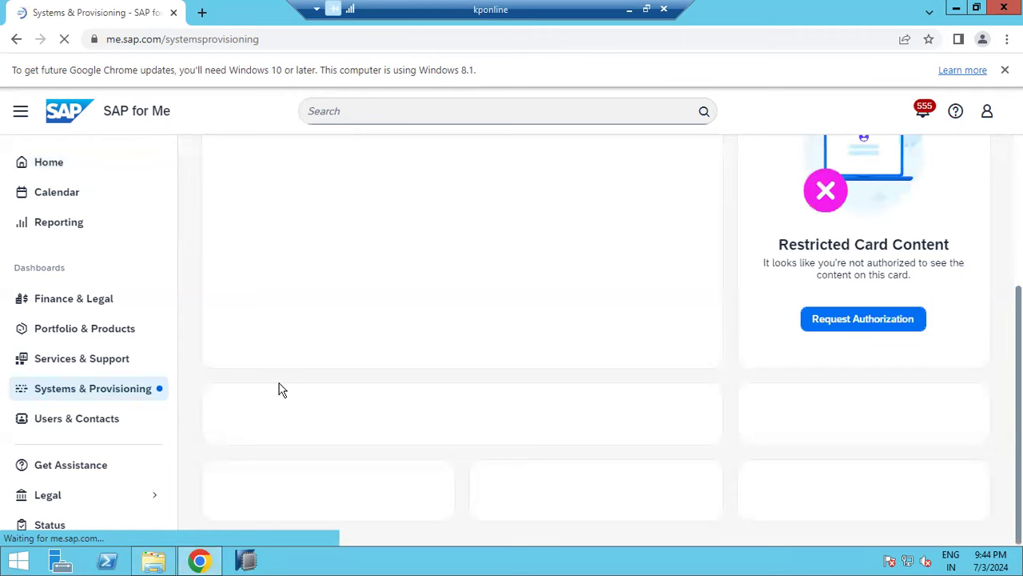
Open the Software Download Center and show its Support Packages & Patches
scroll(352, 399, down, 5)
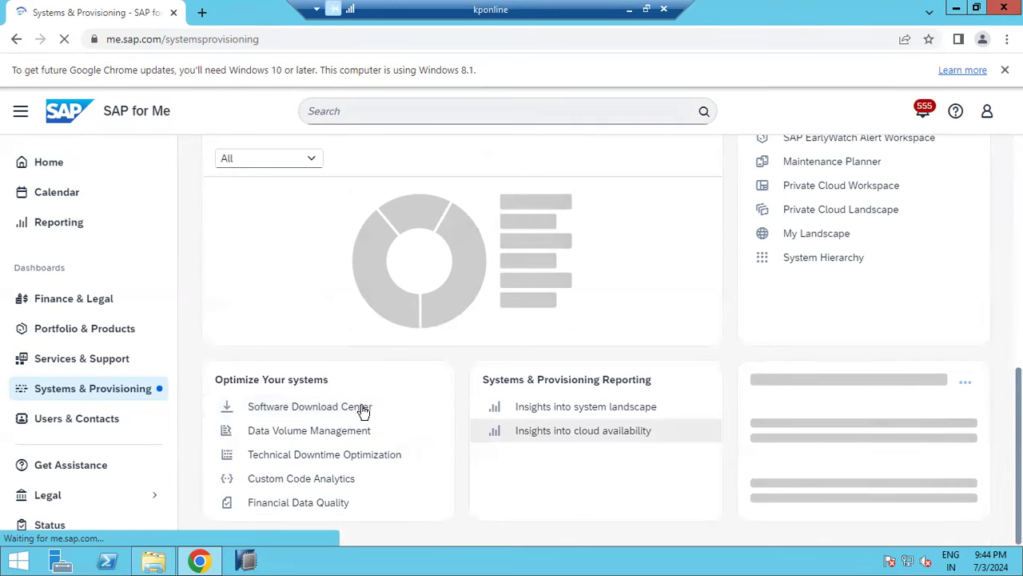
click(355, 408)
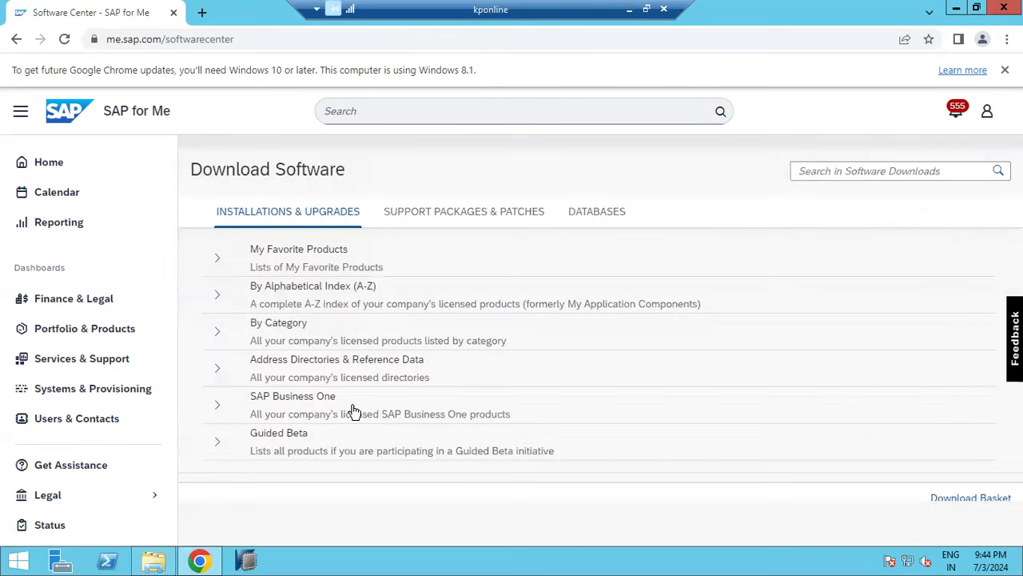
click(428, 214)
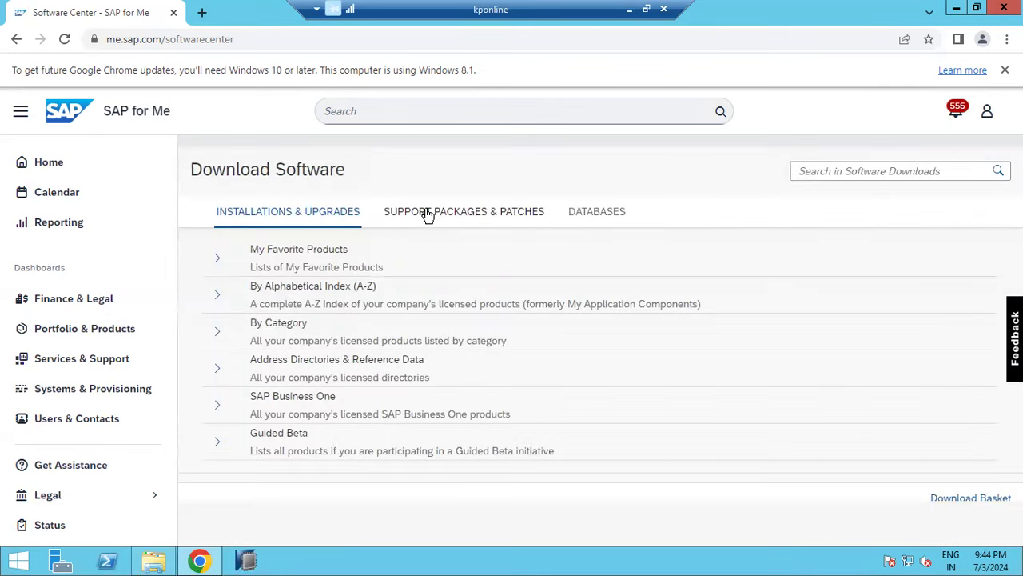
Browse the alphabetical index to letter K and open SAP KERNEL 64-BIT UNICODE
click(217, 296)
scroll(327, 397, down, 6)
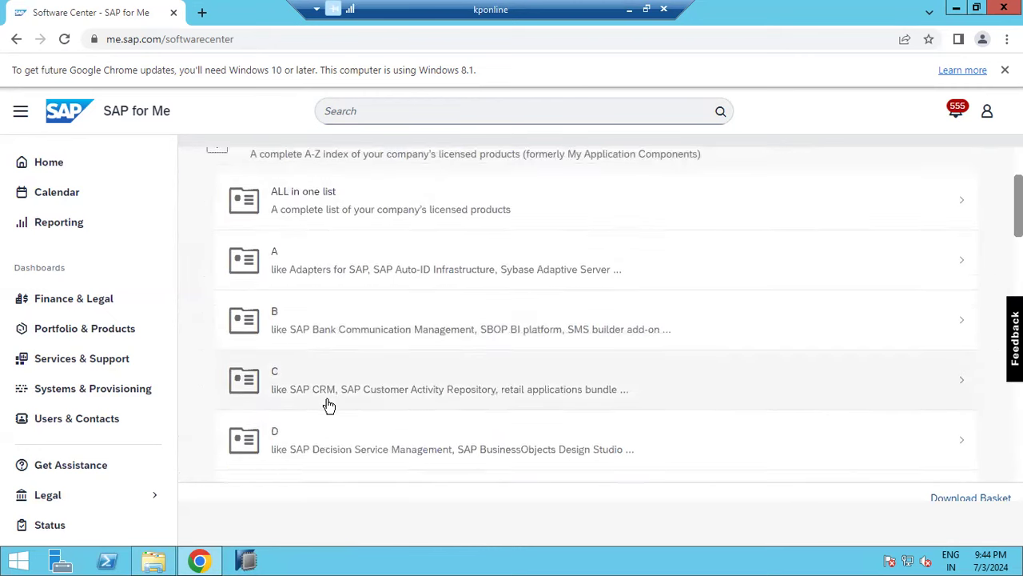
scroll(328, 406, down, 3)
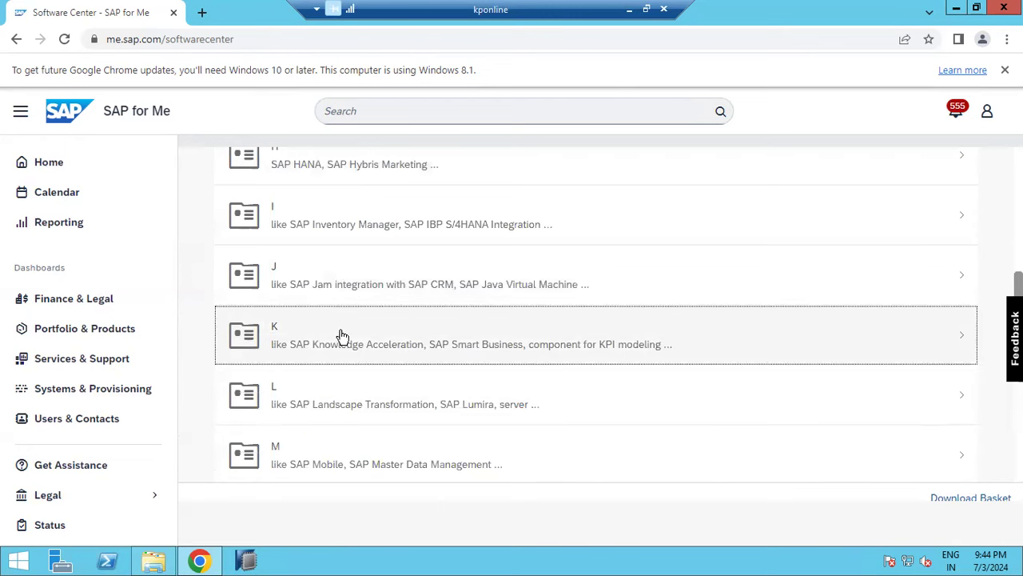
click(343, 336)
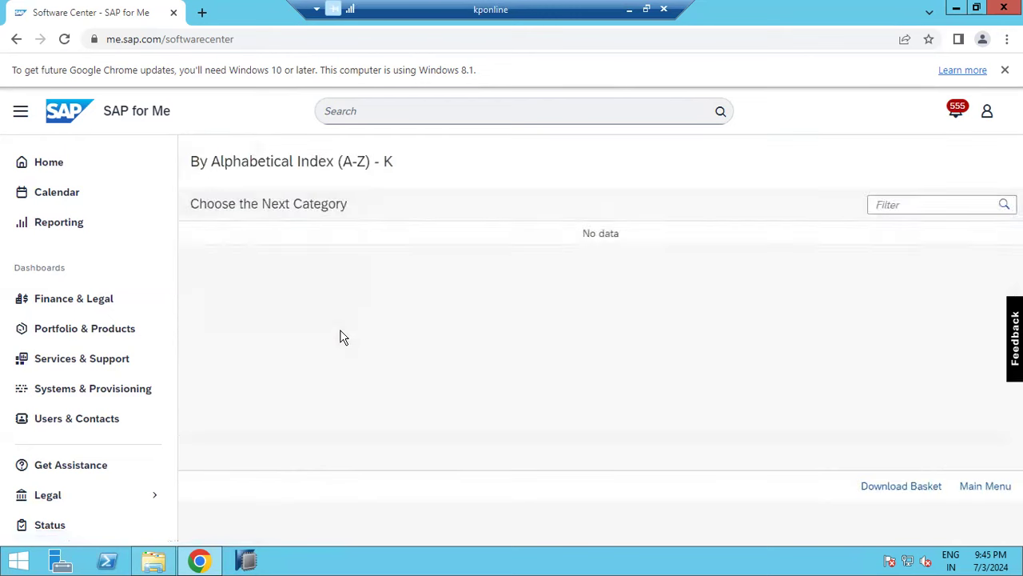
click(286, 372)
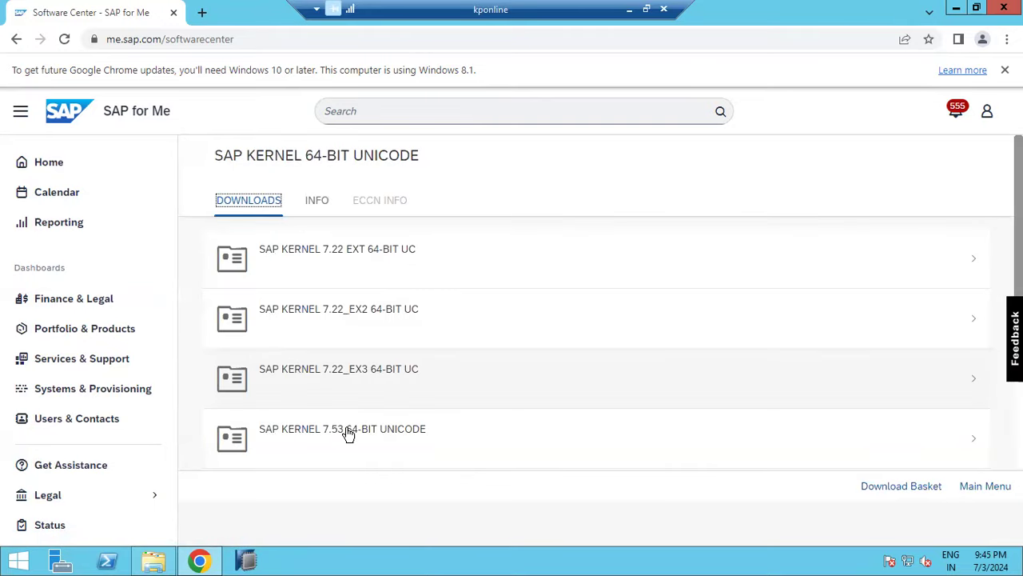
Review the available 64-bit Unicode kernel releases and open SAP KERNEL 7.77 64-BIT UNICODE
scroll(348, 446, down, 1)
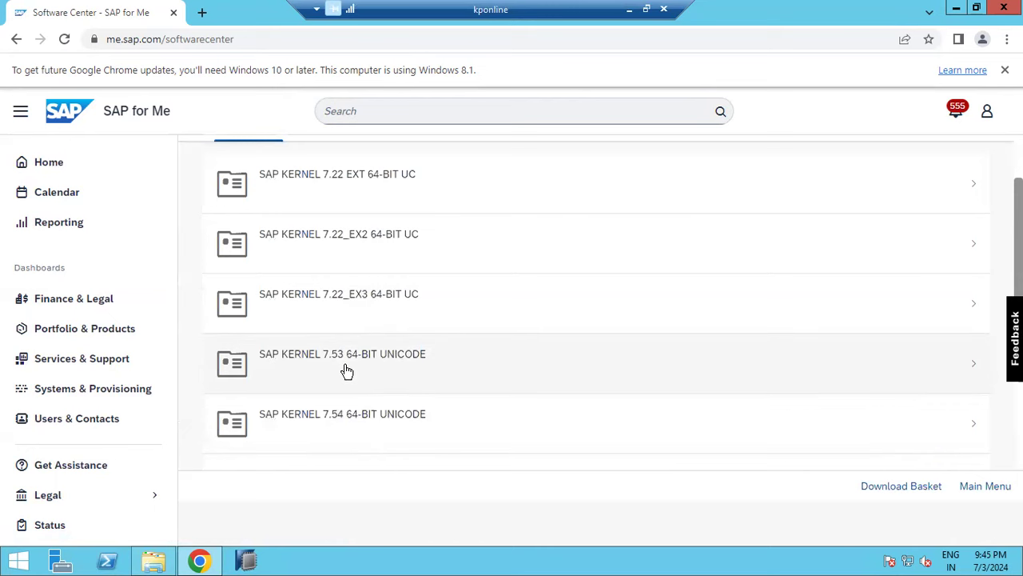
scroll(347, 371, down, 1)
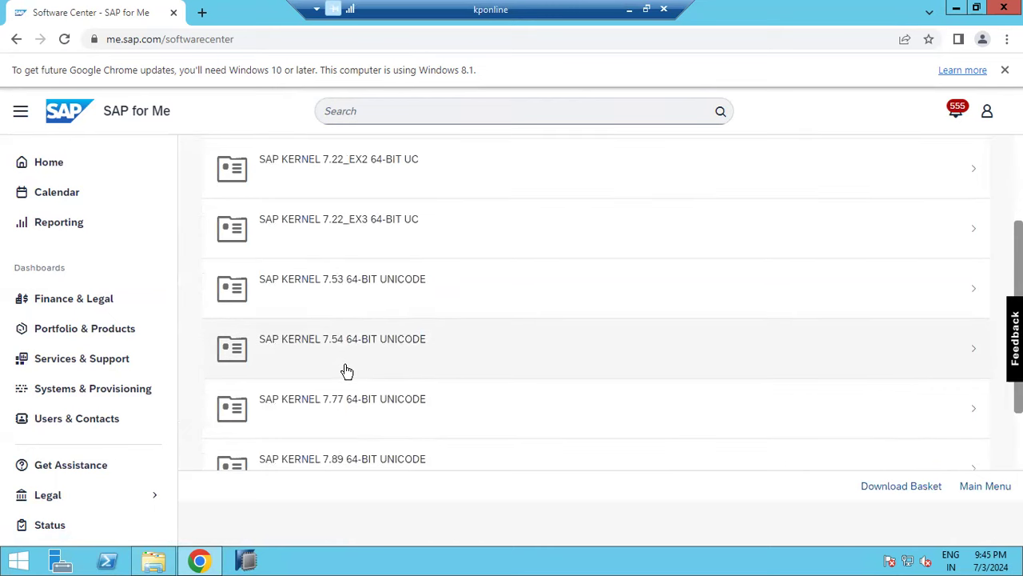
scroll(359, 424, down, 2)
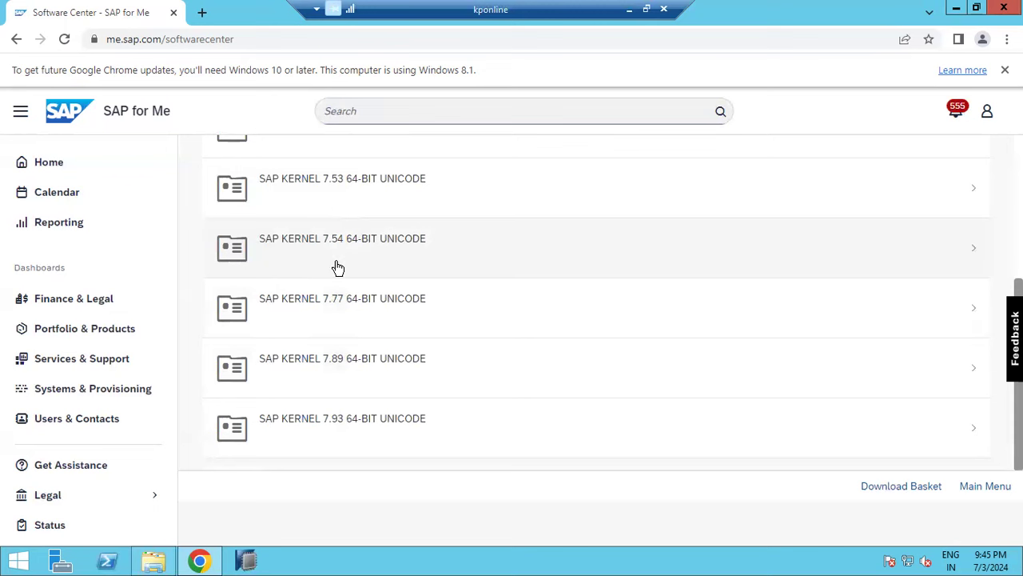
drag(322, 183, 339, 183)
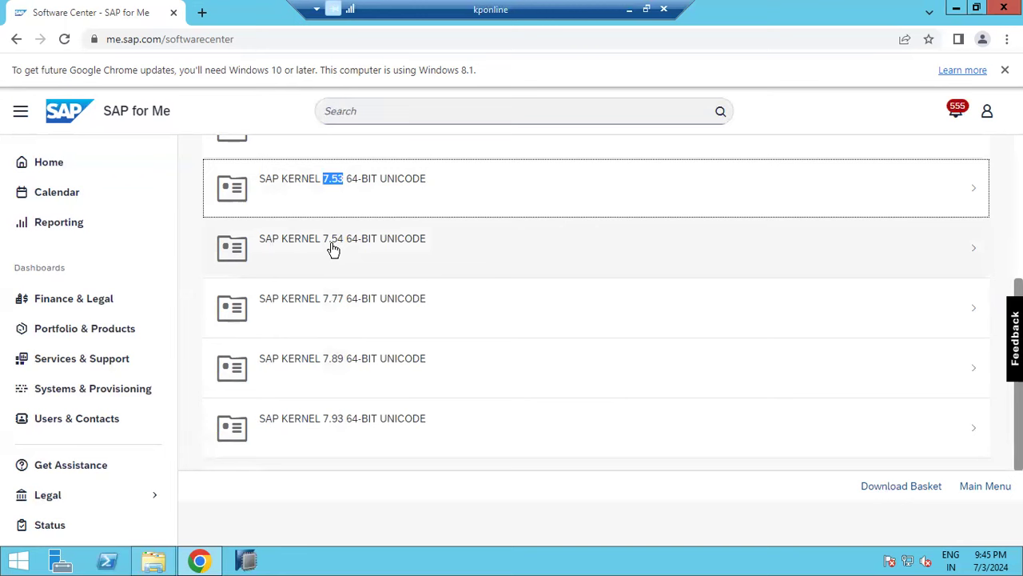
drag(324, 302, 341, 307)
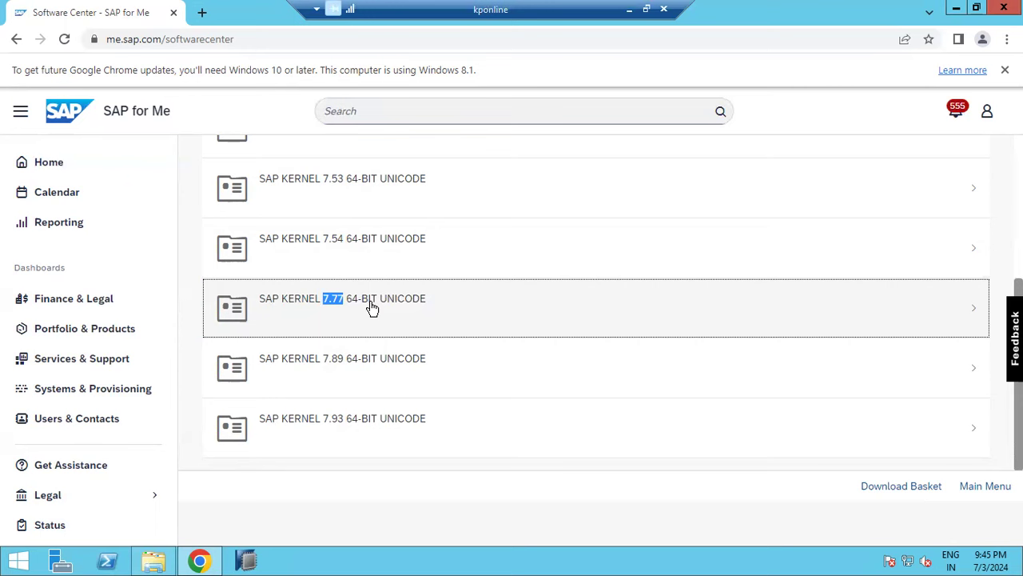
click(367, 304)
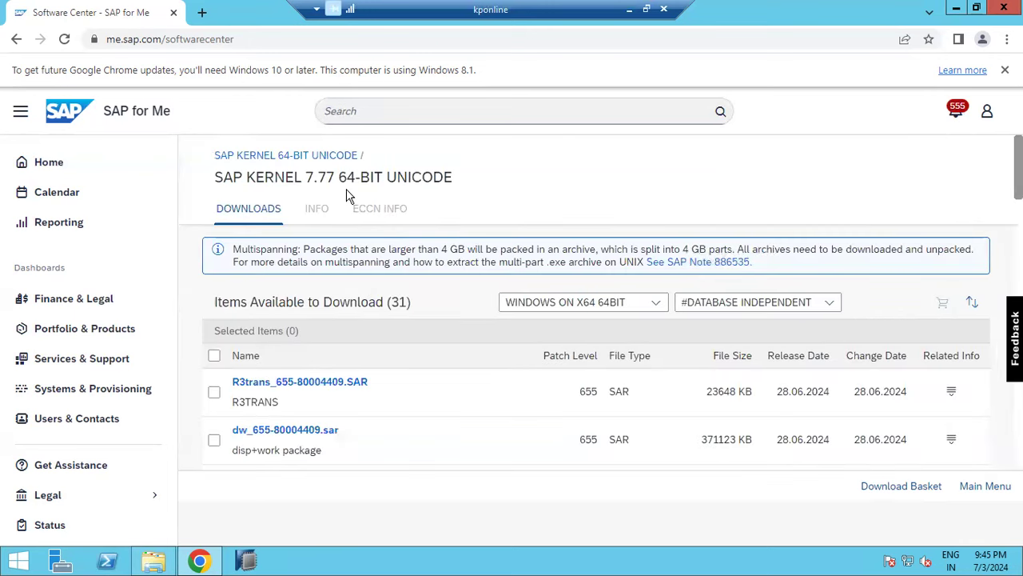
Find SAPEXE_500-80004409.SAR (Kernel Part I) in the download list and open its Content Info
scroll(430, 313, down, 3)
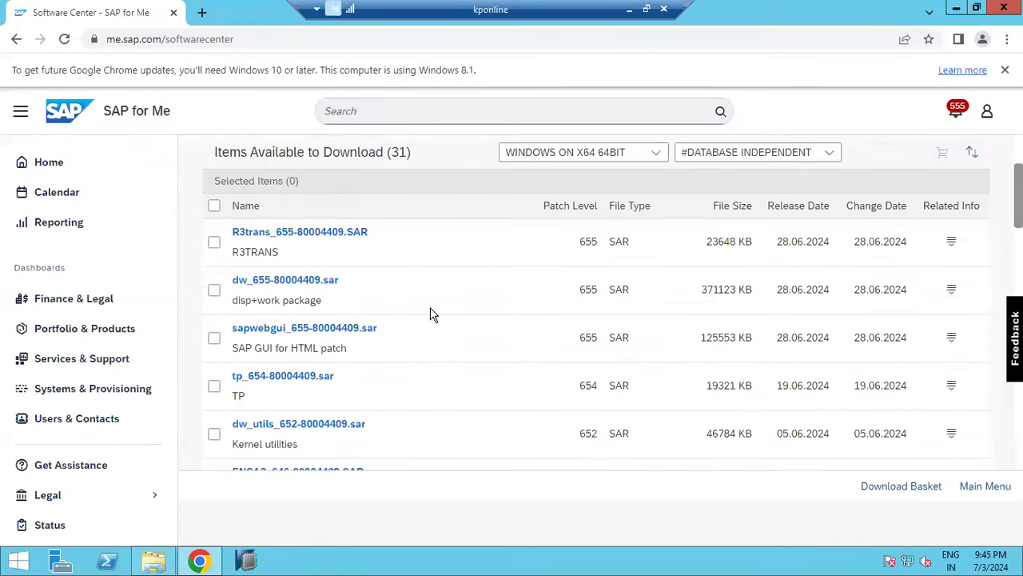
scroll(431, 313, down, 5)
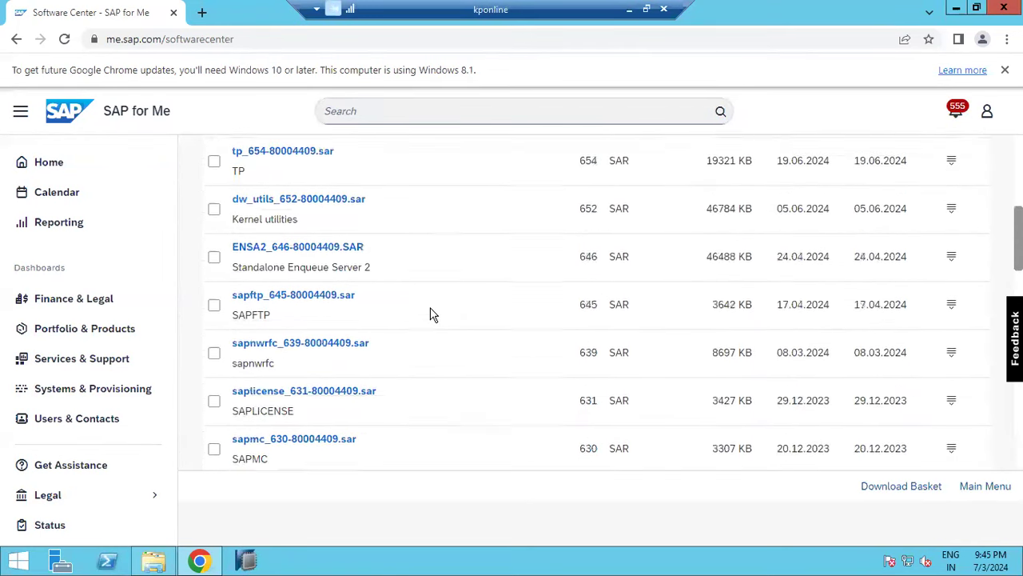
scroll(430, 314, down, 4)
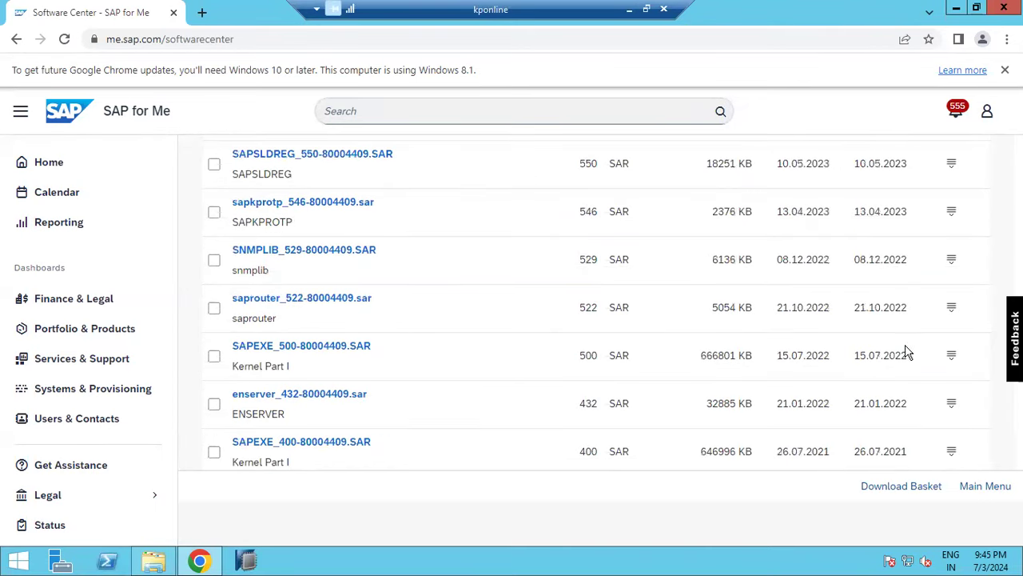
click(946, 360)
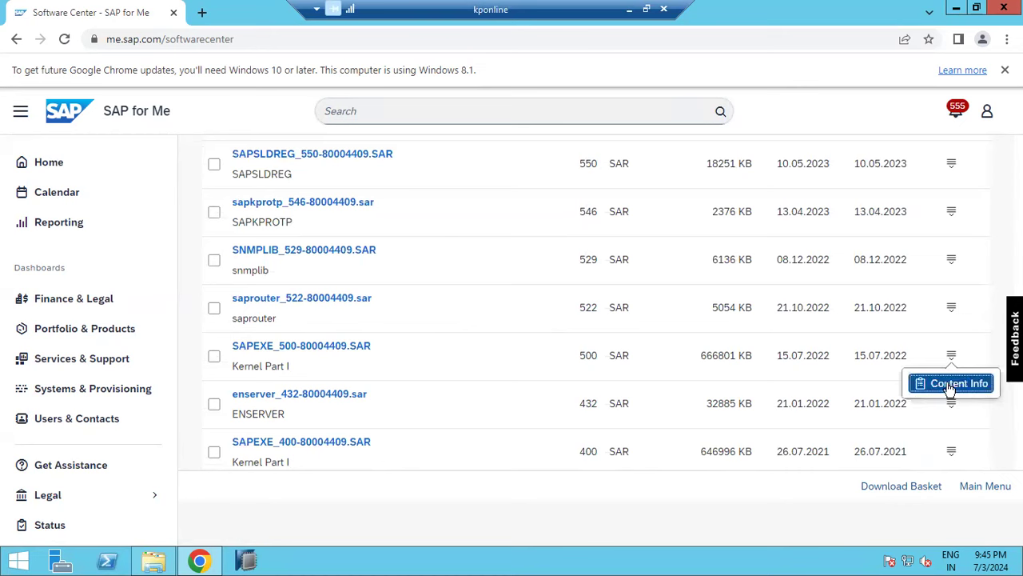
click(955, 383)
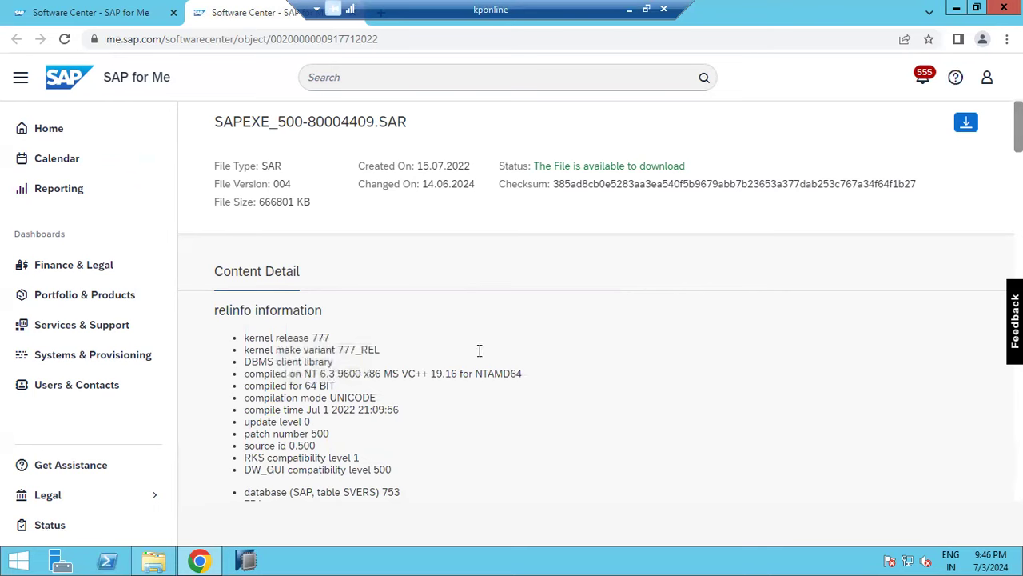
Examine the relinfo information and the patch list of SAPEXE_500-80004409.SAR, including the kernel release and supported operating systems
scroll(480, 352, down, 1)
drag(299, 263, 335, 263)
click(316, 349)
scroll(324, 347, down, 1)
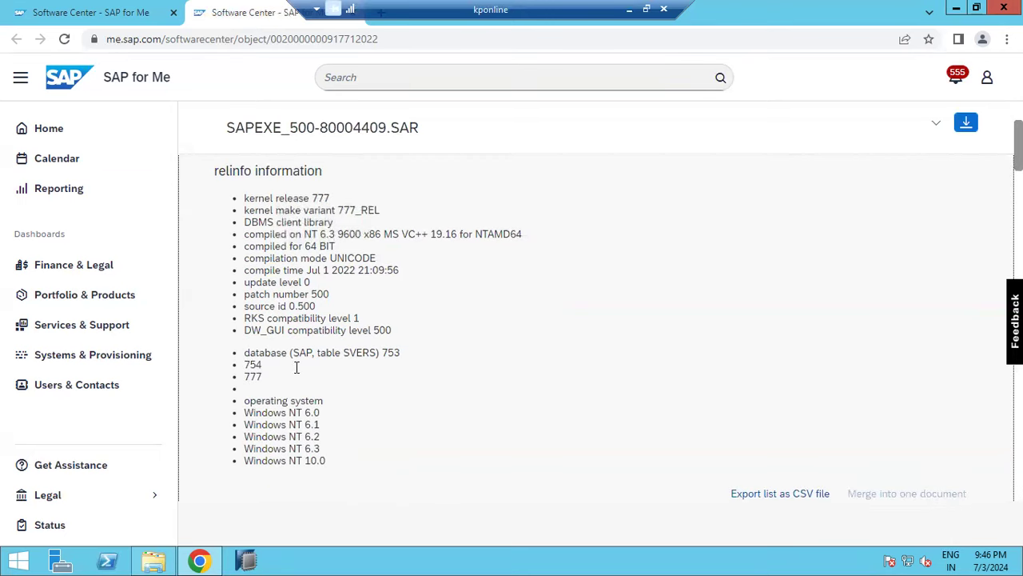
drag(247, 365, 267, 364)
scroll(268, 364, down, 3)
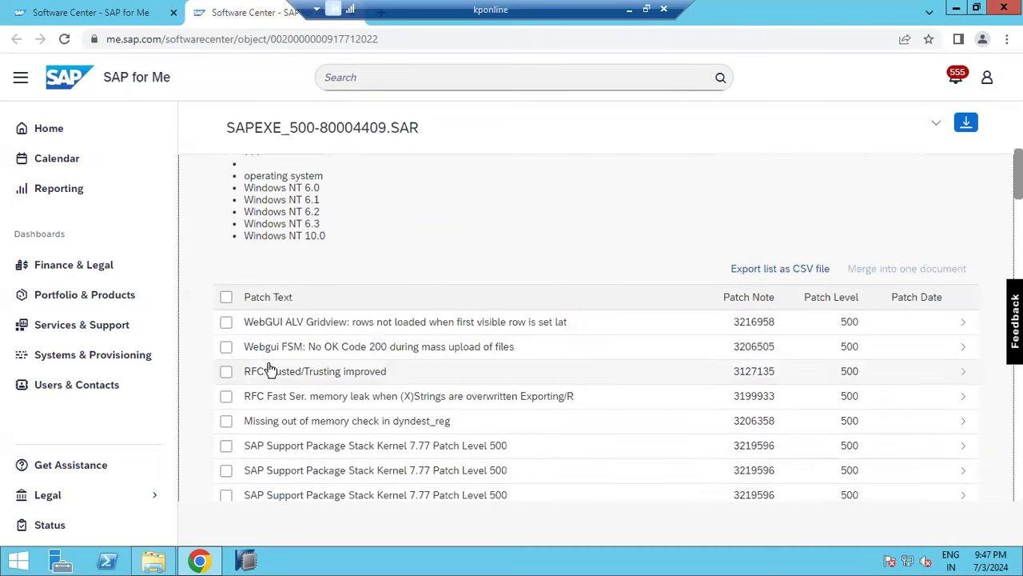
scroll(269, 368, up, 1)
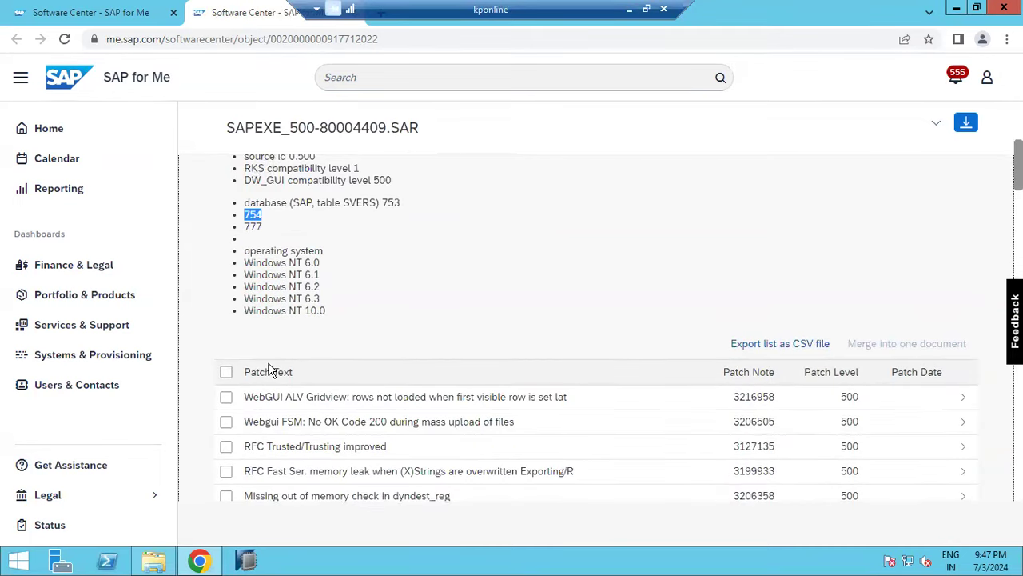
scroll(274, 355, down, 2)
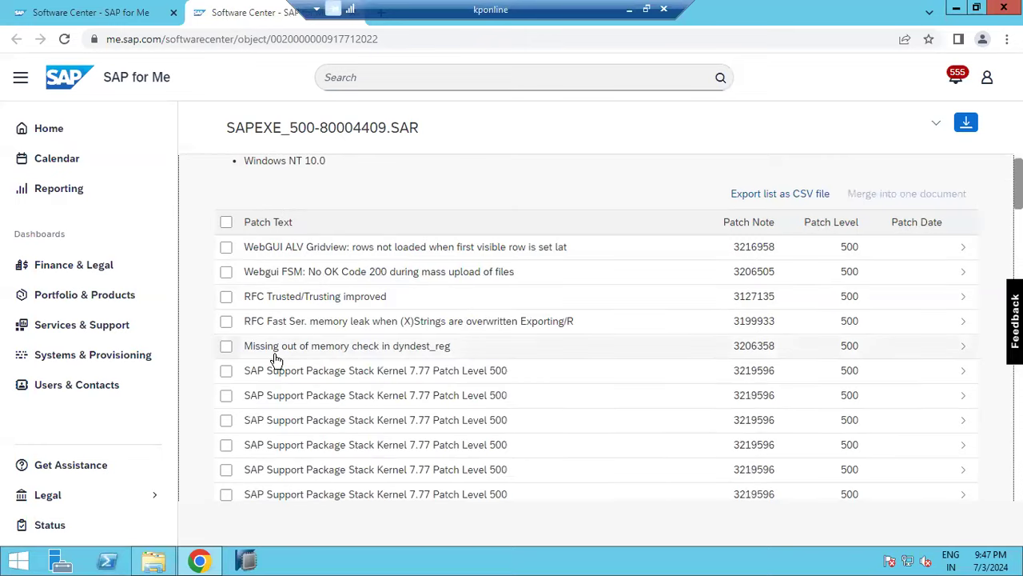
scroll(274, 359, up, 3)
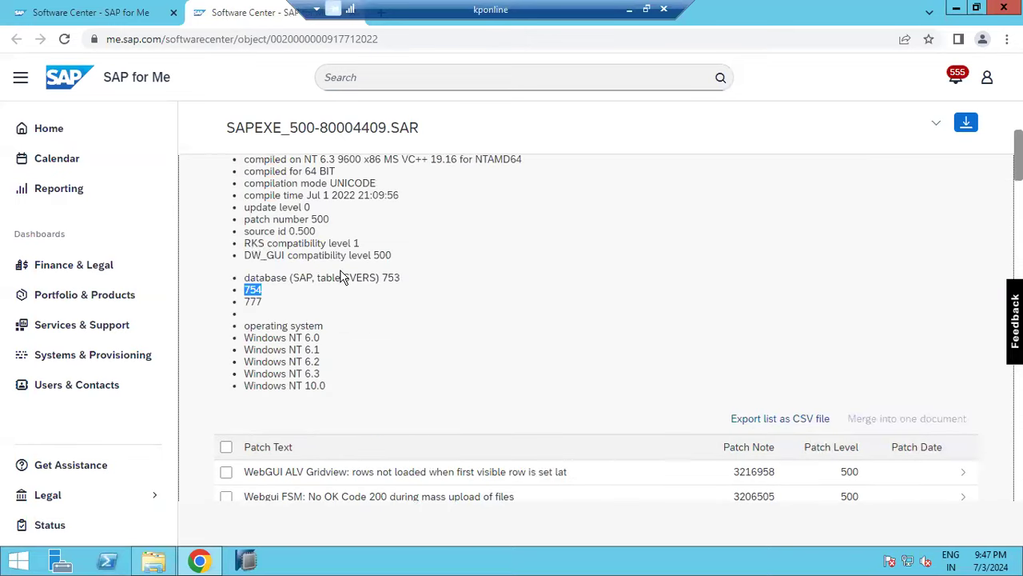
Check the database releases listed for table SVERS in the relinfo information
drag(344, 277, 373, 278)
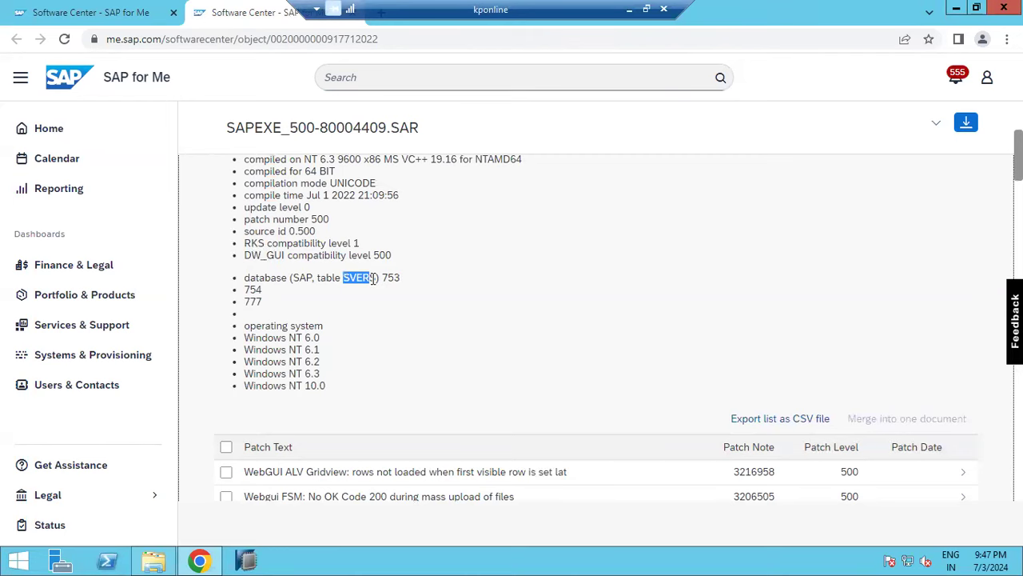
drag(386, 278, 402, 287)
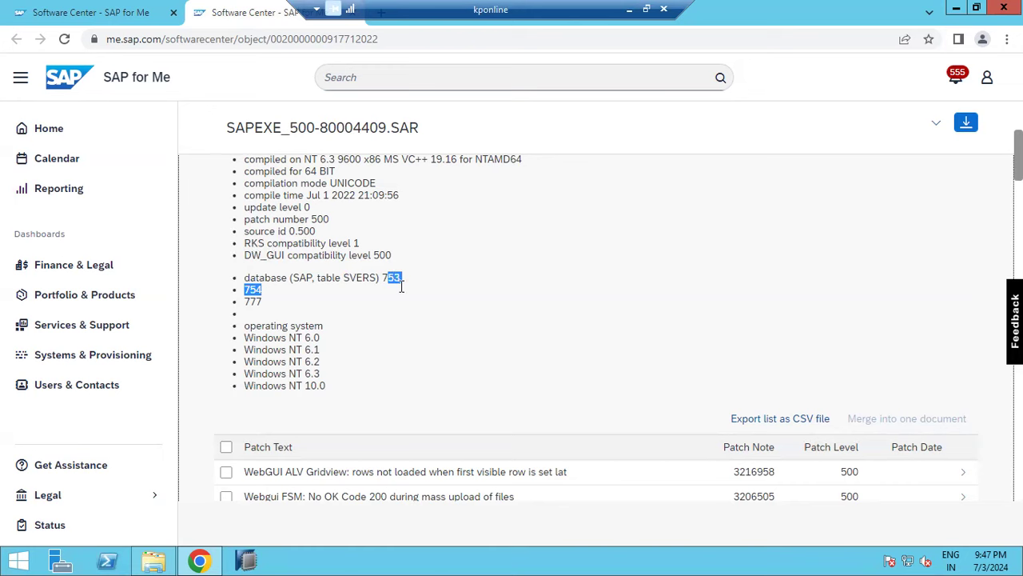
scroll(401, 287, up, 2)
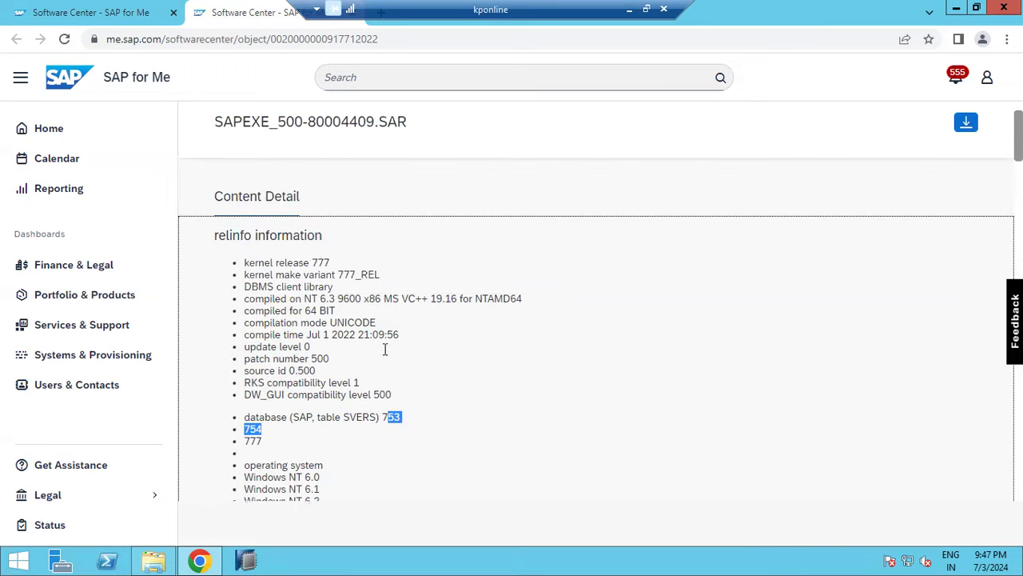
click(388, 413)
drag(400, 421, 389, 416)
scroll(196, 238, up, 1)
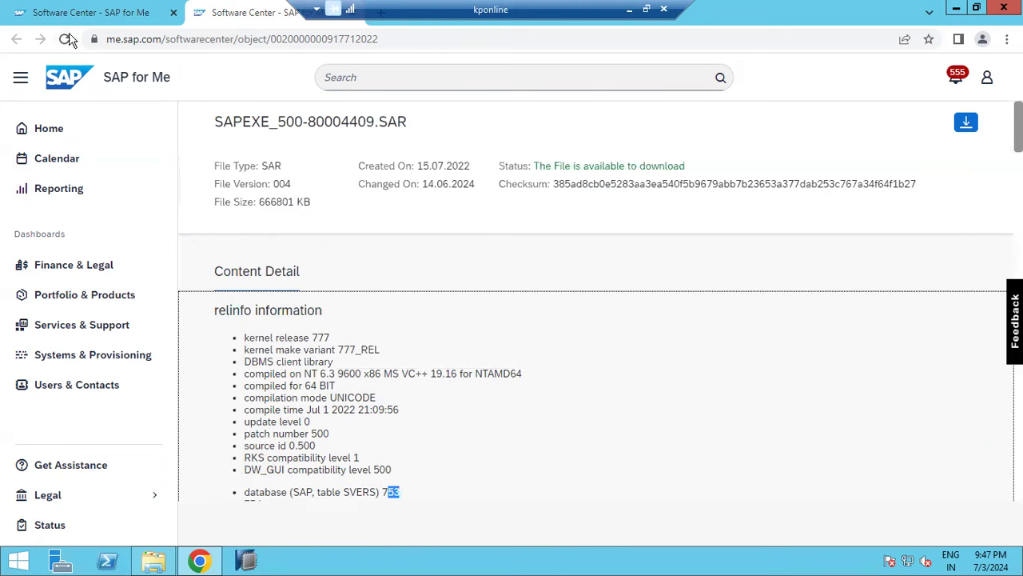
Return to the kernel release list, open SAP KERNEL 7.54 64-BIT UNICODE, and close the SAPEXE_500 content details page
click(95, 11)
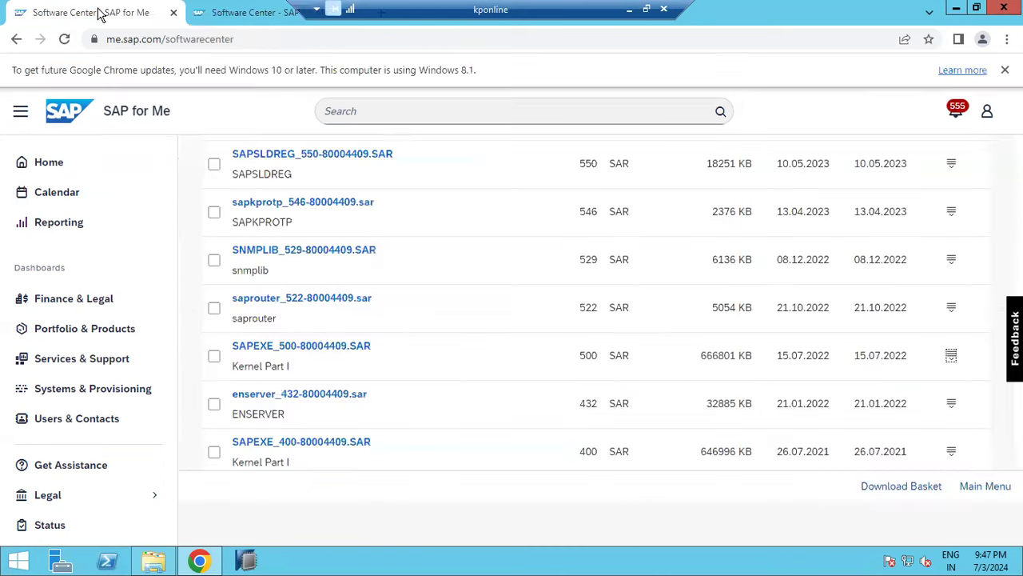
scroll(414, 297, up, 5)
scroll(447, 296, up, 7)
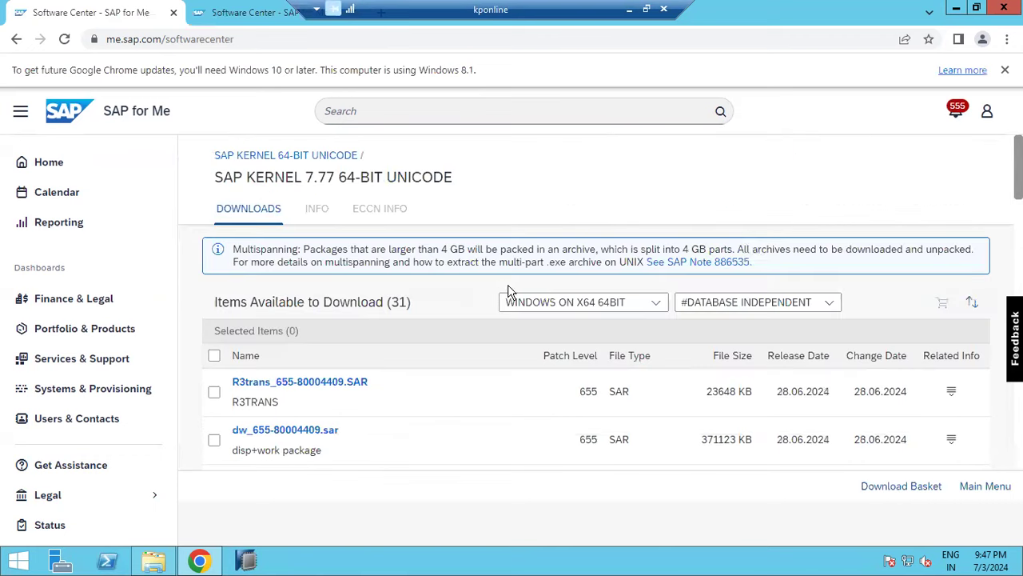
click(269, 155)
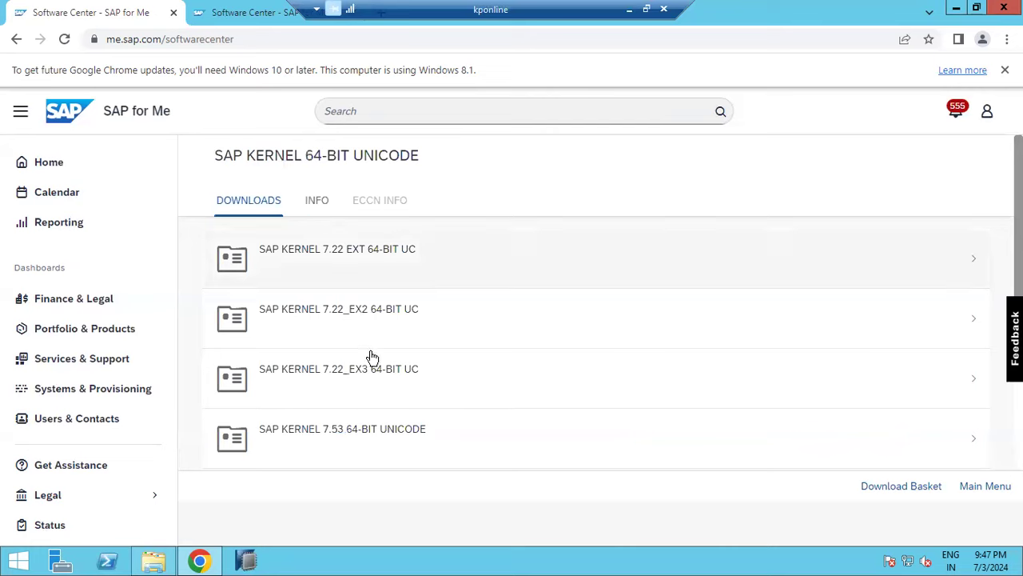
scroll(359, 435, down, 2)
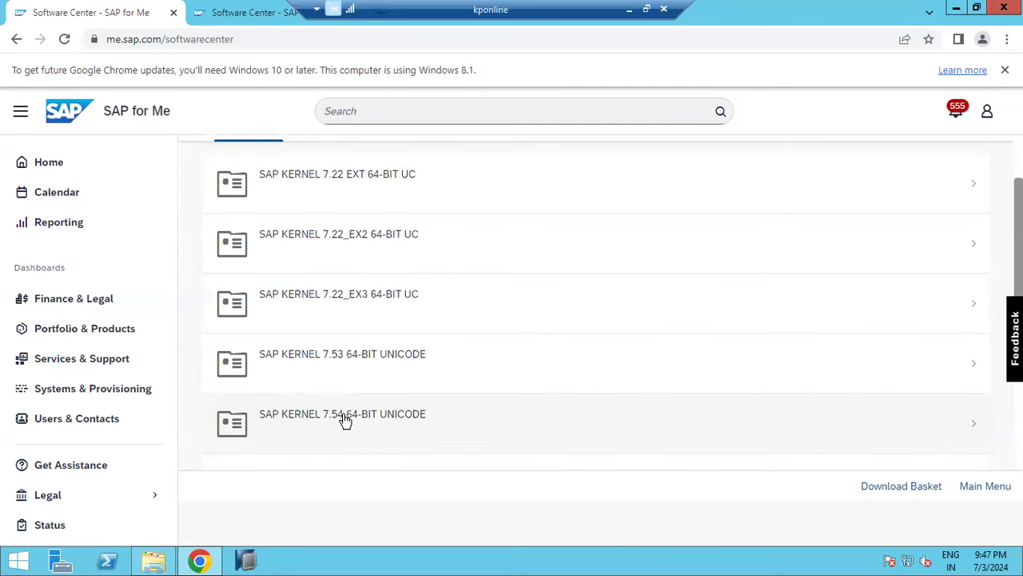
click(344, 421)
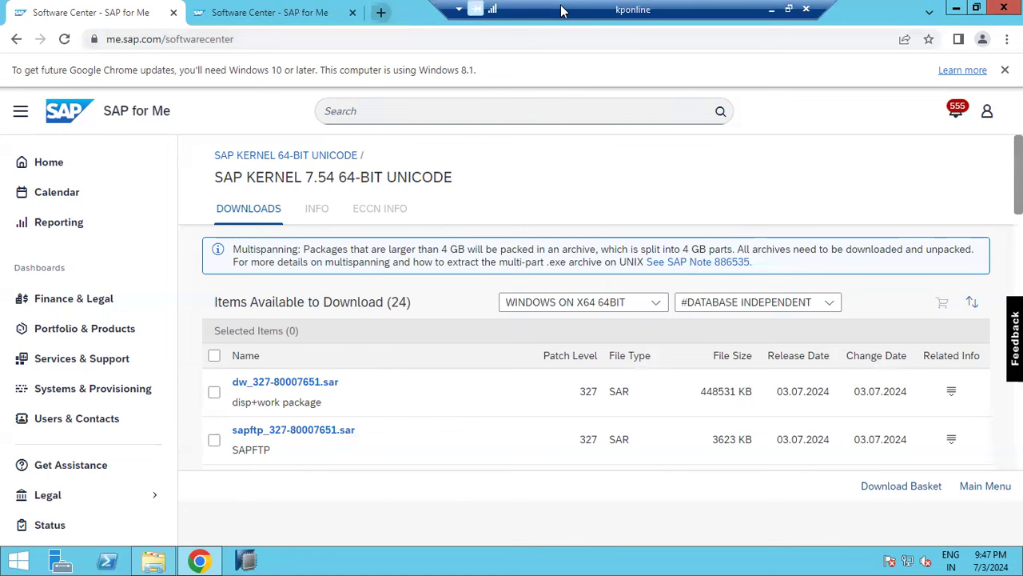
click(353, 16)
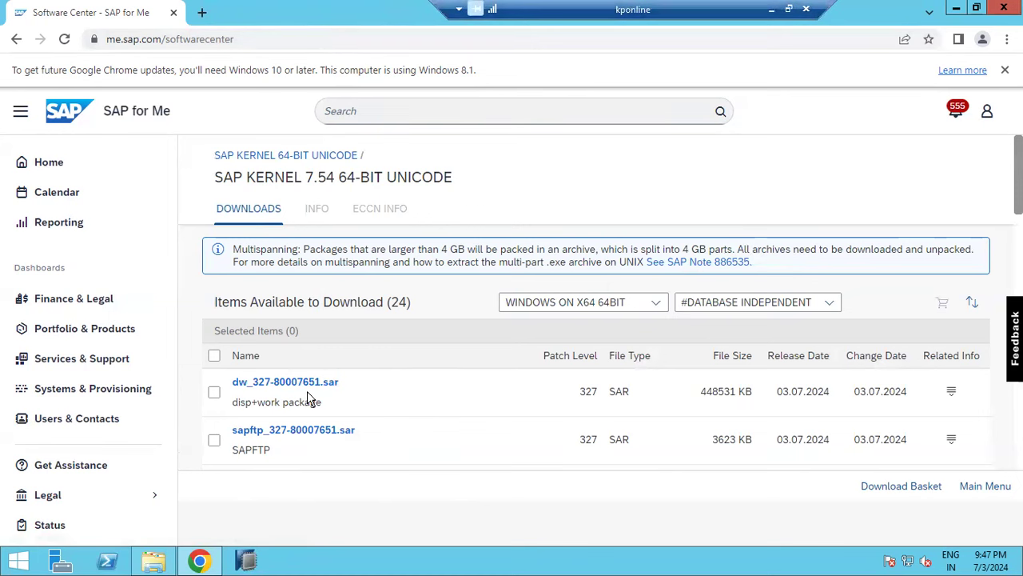
Find SAPEXE_300-80007651.SAR (Kernel Part I) in the 7.54 download list and open its Content Info
scroll(307, 390, down, 3)
scroll(311, 397, down, 2)
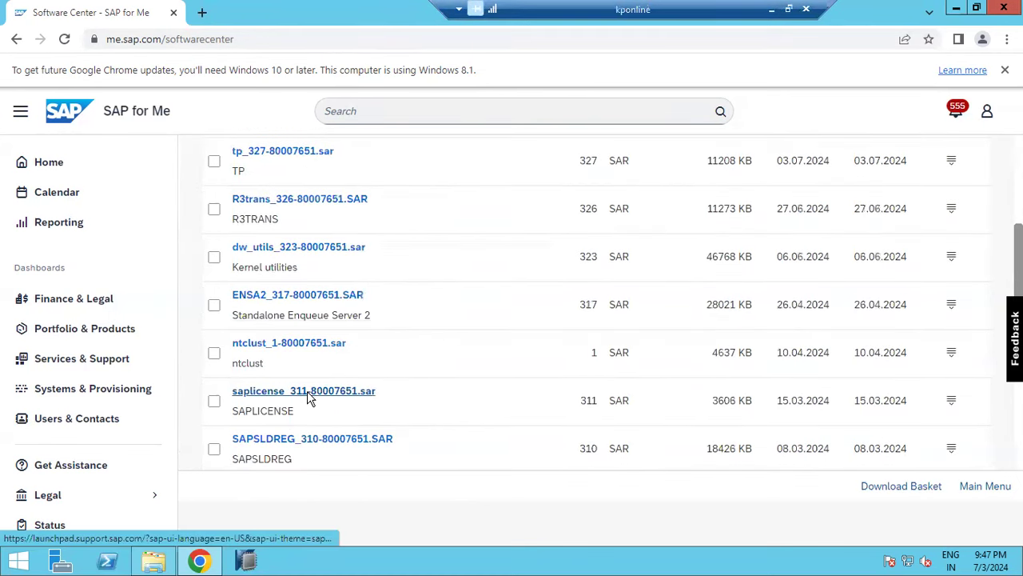
scroll(310, 394, down, 3)
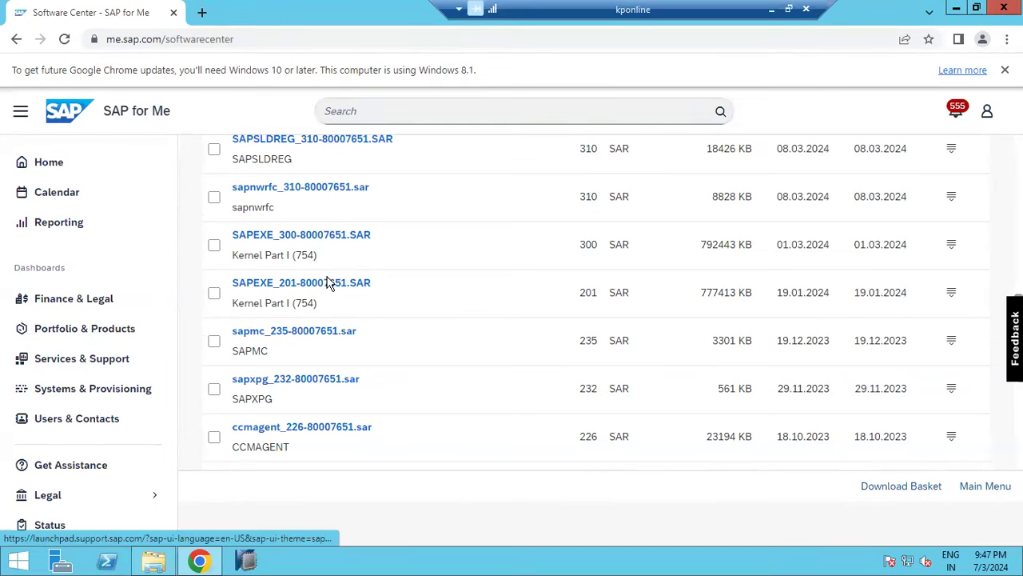
click(951, 245)
click(926, 283)
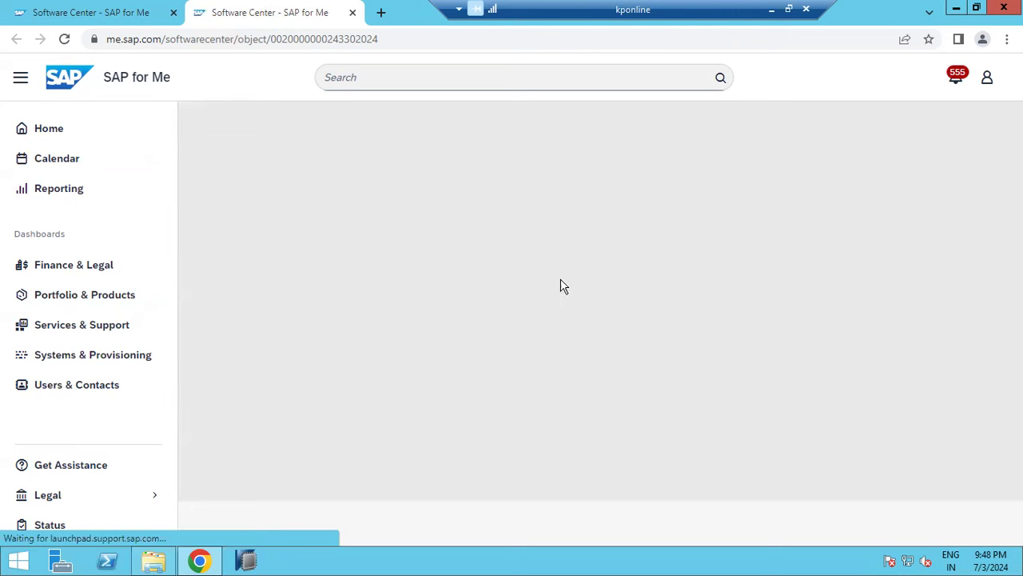
click(88, 15)
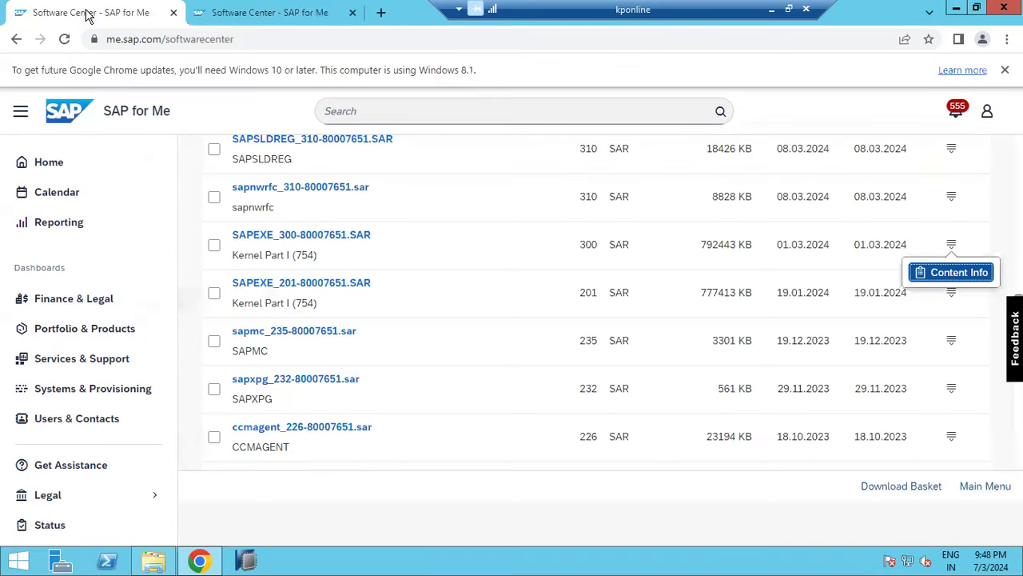
click(248, 14)
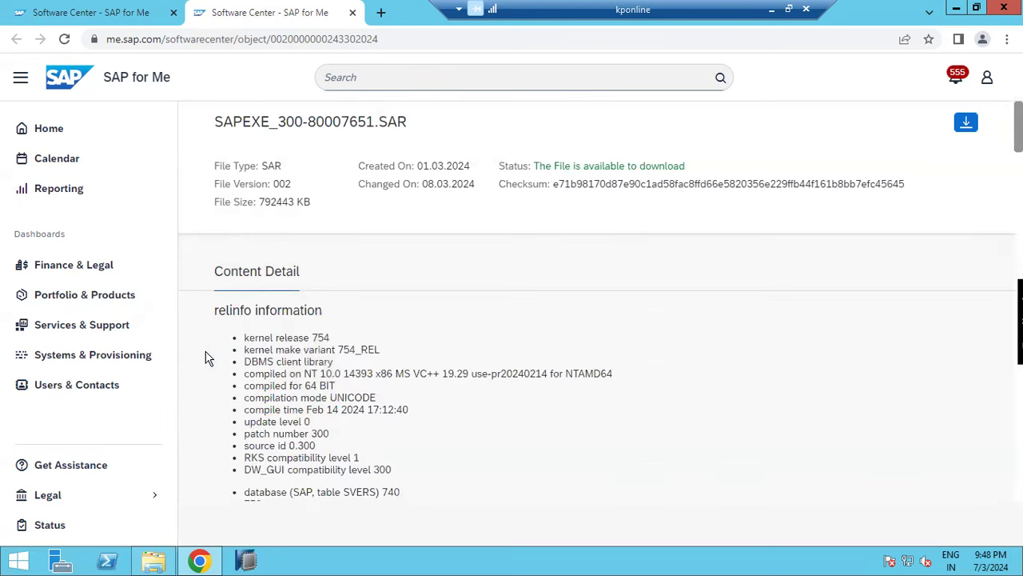
Check the kernel release, patch number and table SVERS database releases in the relinfo information of SAPEXE_300-80007651.SAR
drag(310, 338, 335, 339)
drag(310, 433, 339, 437)
scroll(339, 437, down, 2)
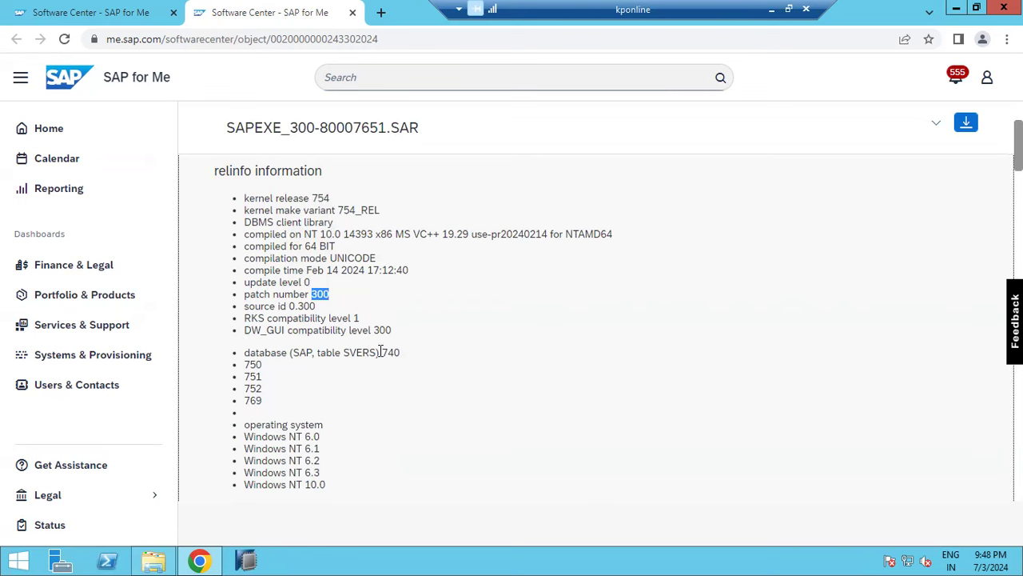
drag(383, 351, 400, 353)
Switch to the SAP GUI session, open the system status, and check the release of the installed software components
click(771, 9)
mouse_move(628, 558)
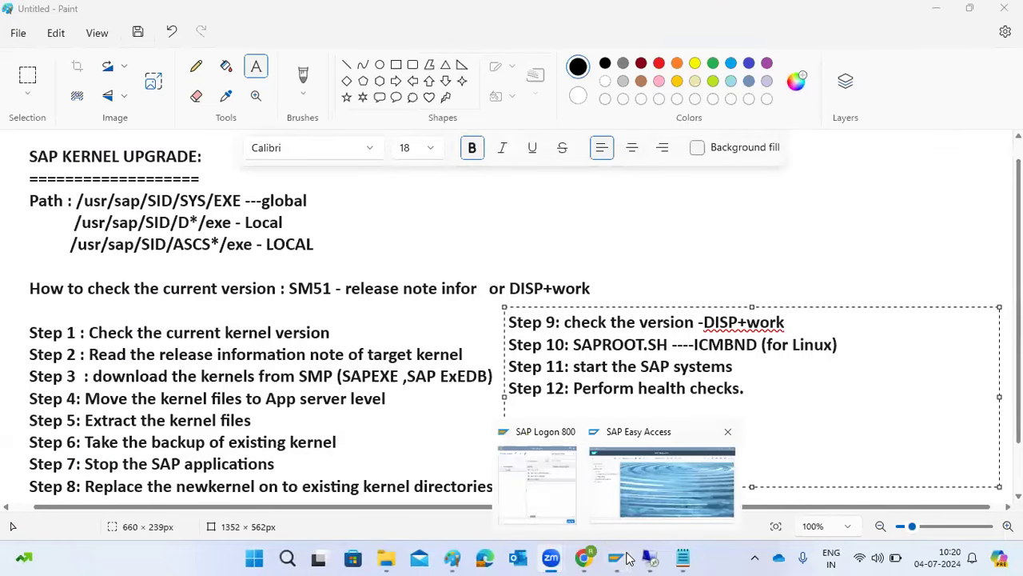
click(657, 482)
click(233, 12)
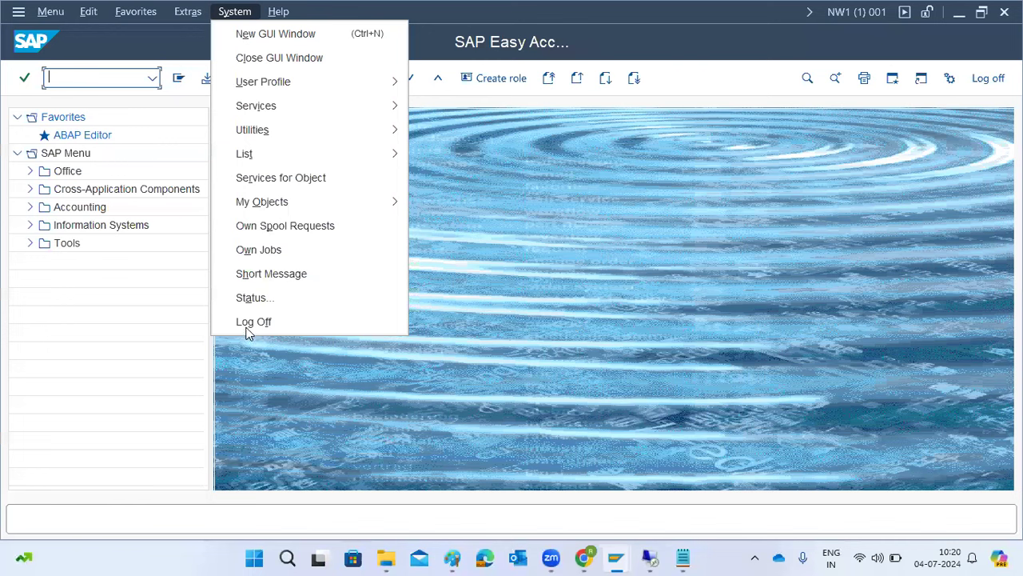
click(248, 293)
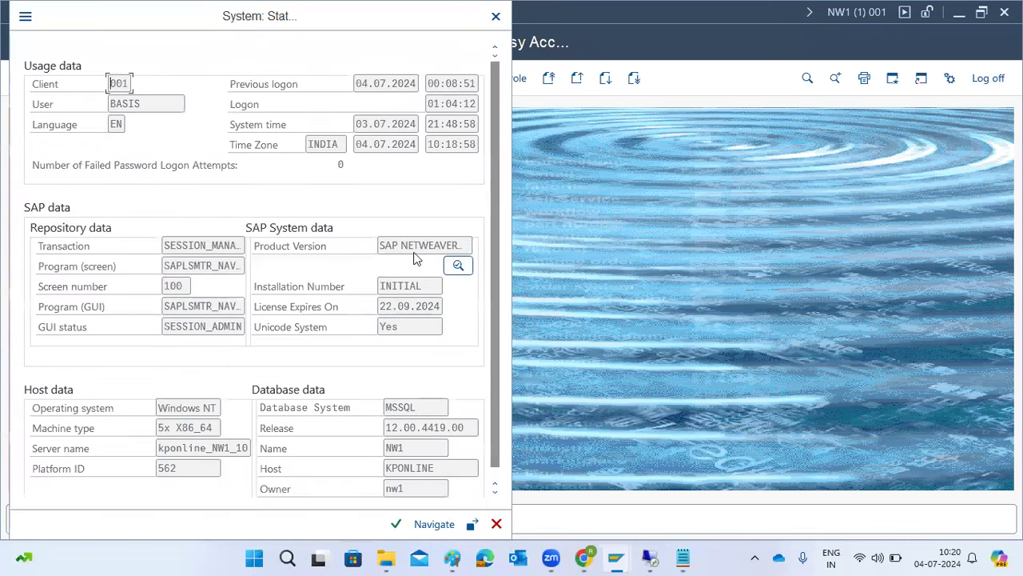
click(458, 266)
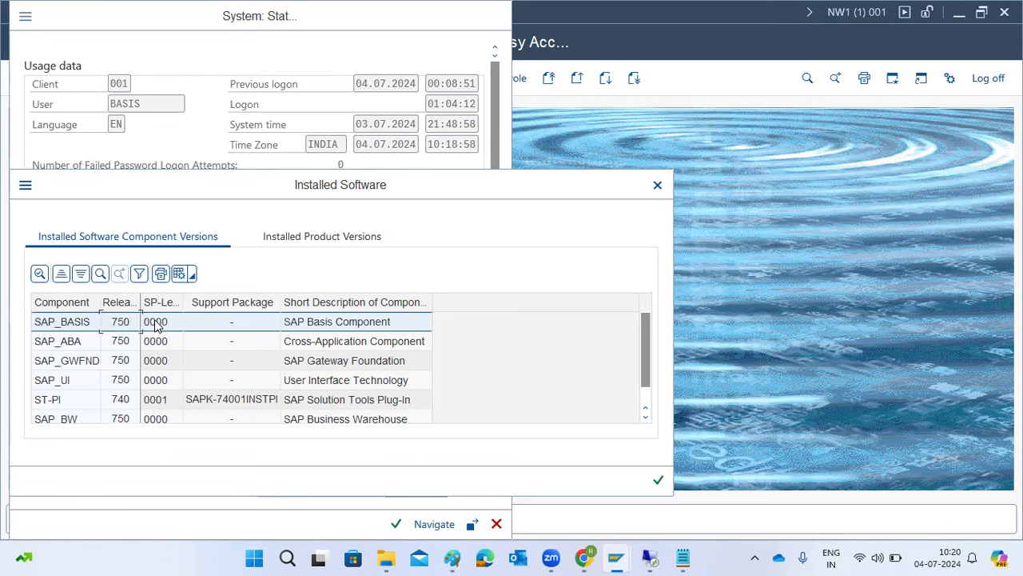
click(121, 304)
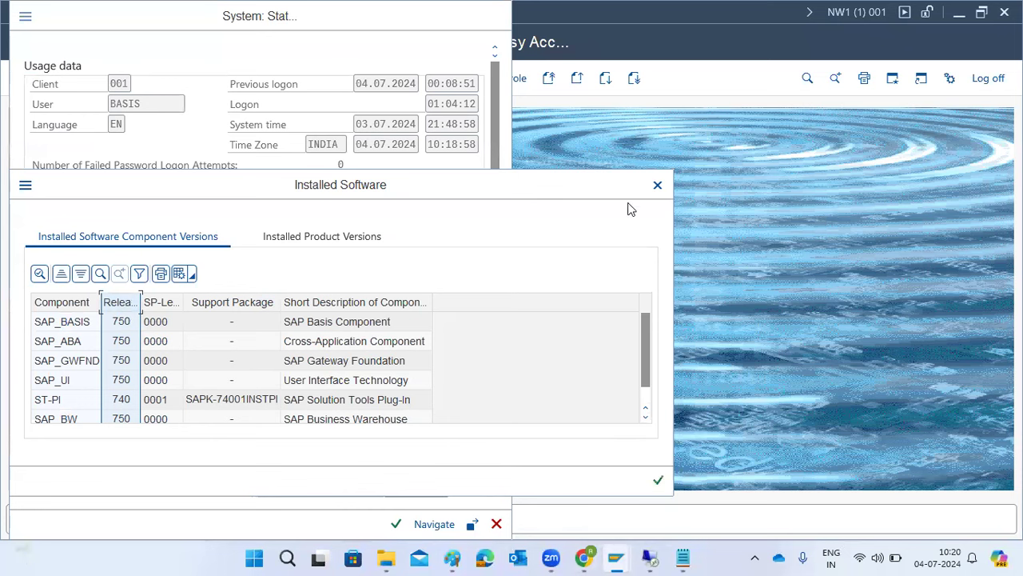
click(658, 185)
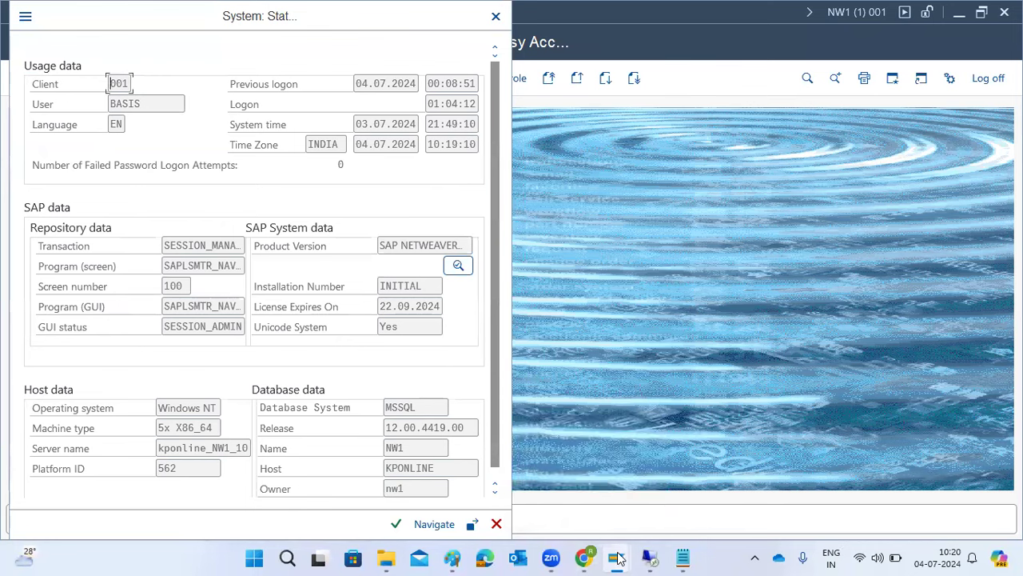
Return to the remote server and download SAPEXE_300-80007651.SAR from its content details page
mouse_move(649, 557)
click(673, 459)
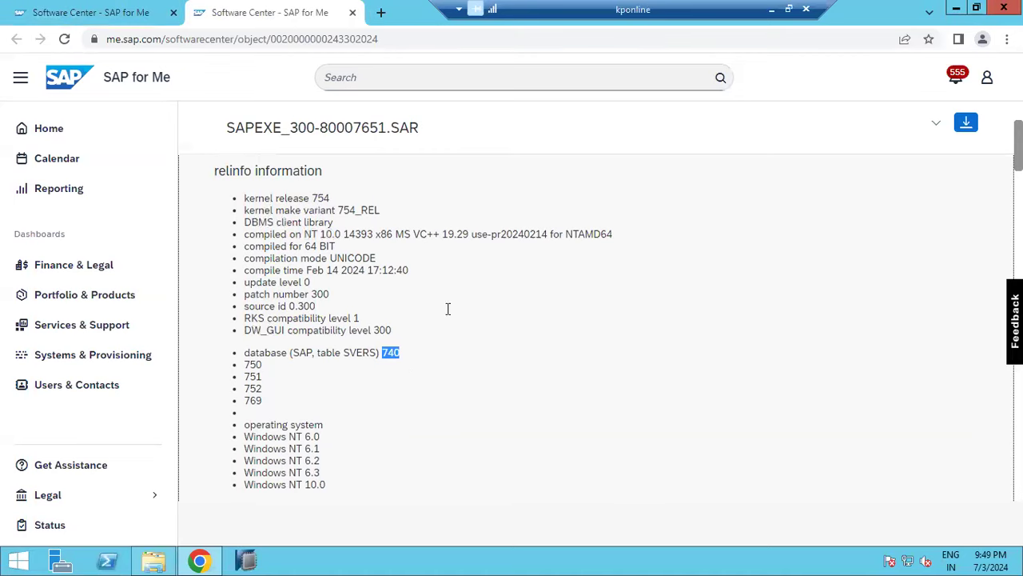
click(964, 126)
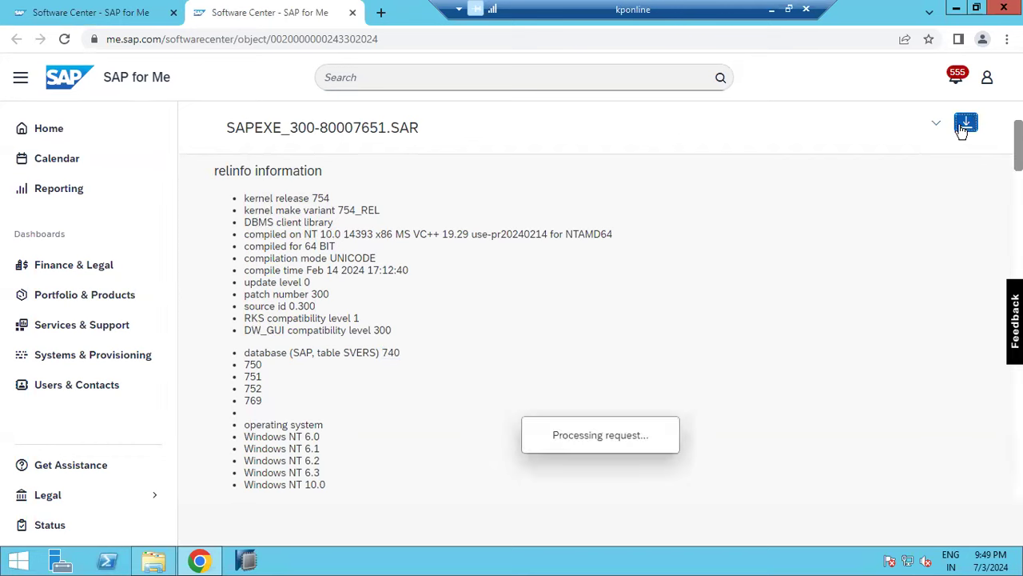
Filter the SAP KERNEL 7.54 64-BIT UNICODE download list by MS SQL SERVER and download SAPEXEDB_300-80007650.SAR
click(124, 16)
scroll(632, 332, up, 10)
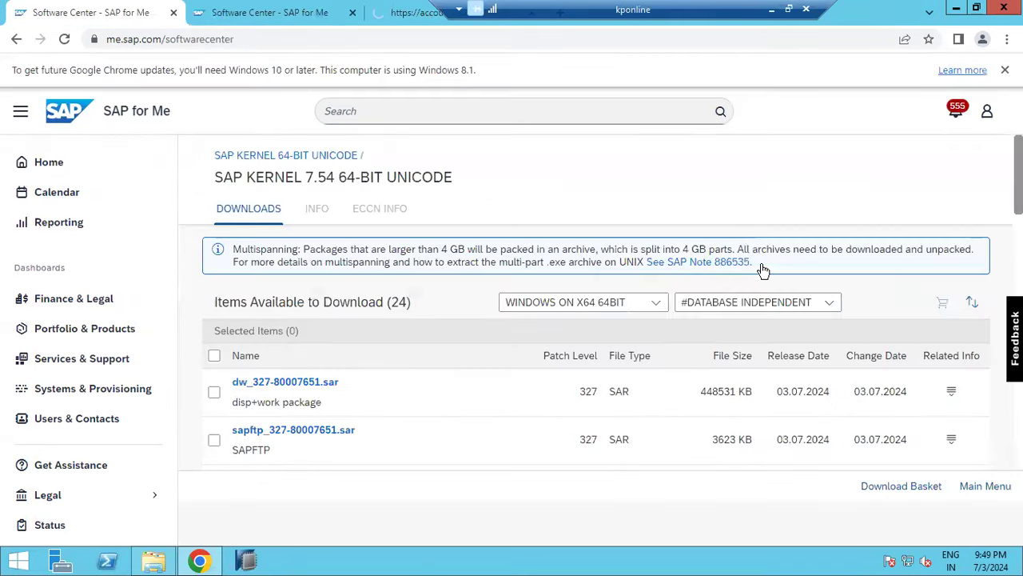
click(828, 301)
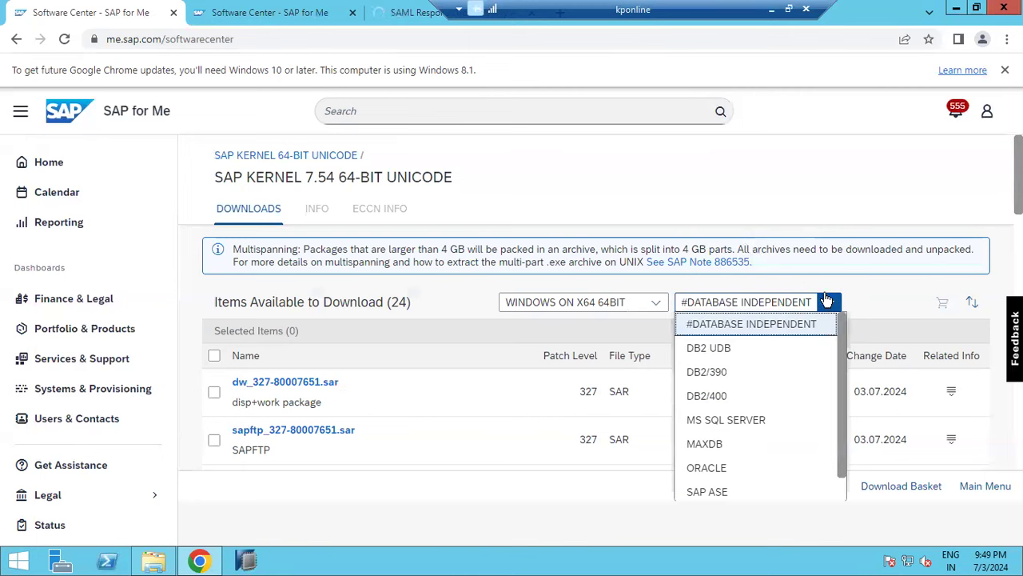
click(720, 425)
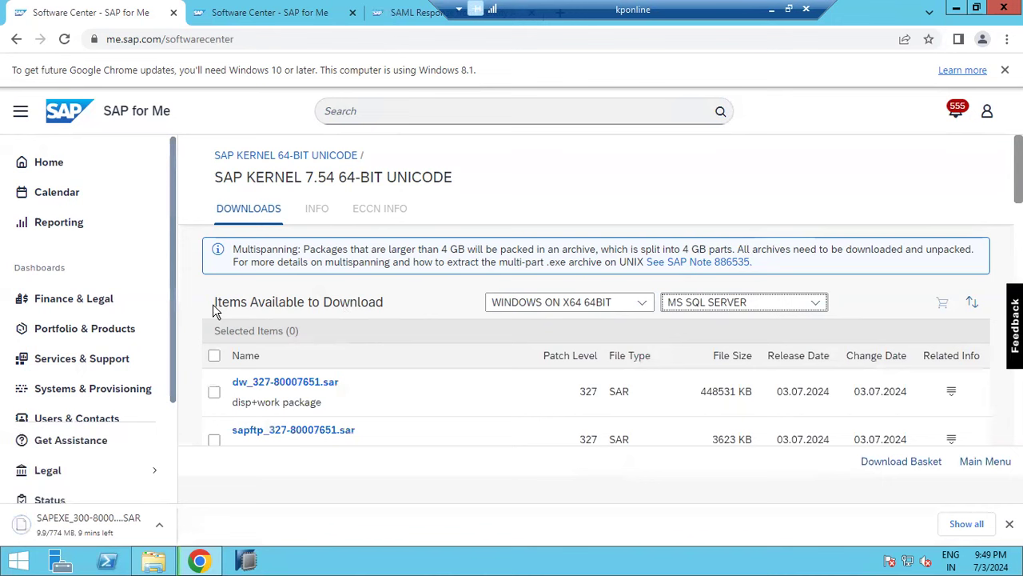
drag(305, 177, 328, 178)
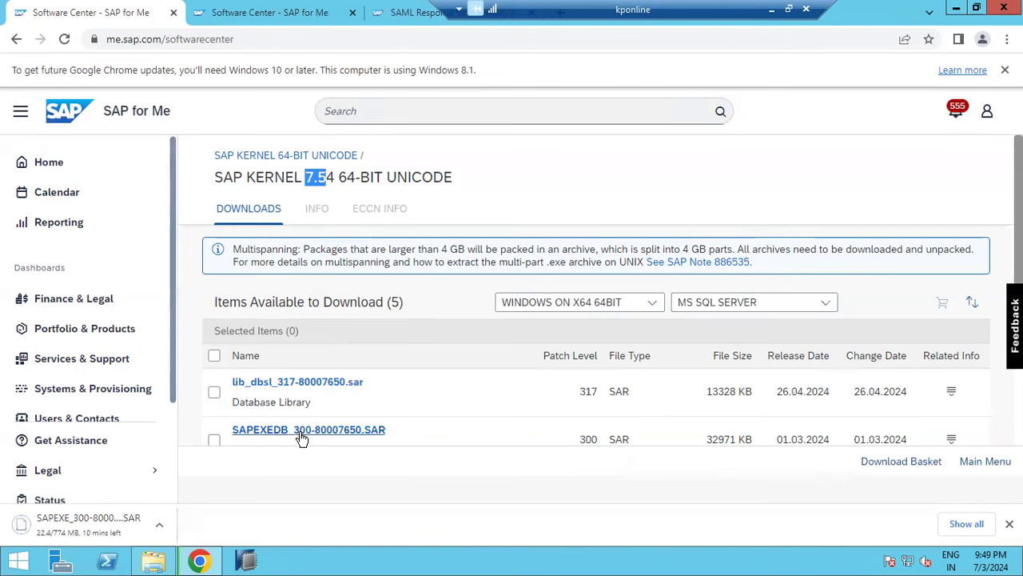
click(302, 438)
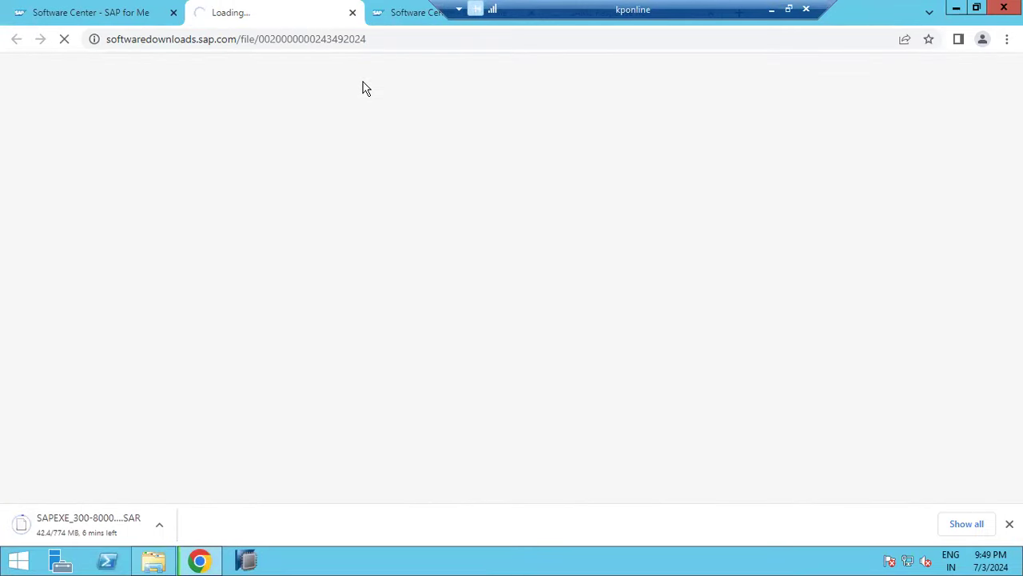
Go back to the SAPEXE_300-80007651.SAR details and recheck the database releases listed for table SVERS
click(424, 20)
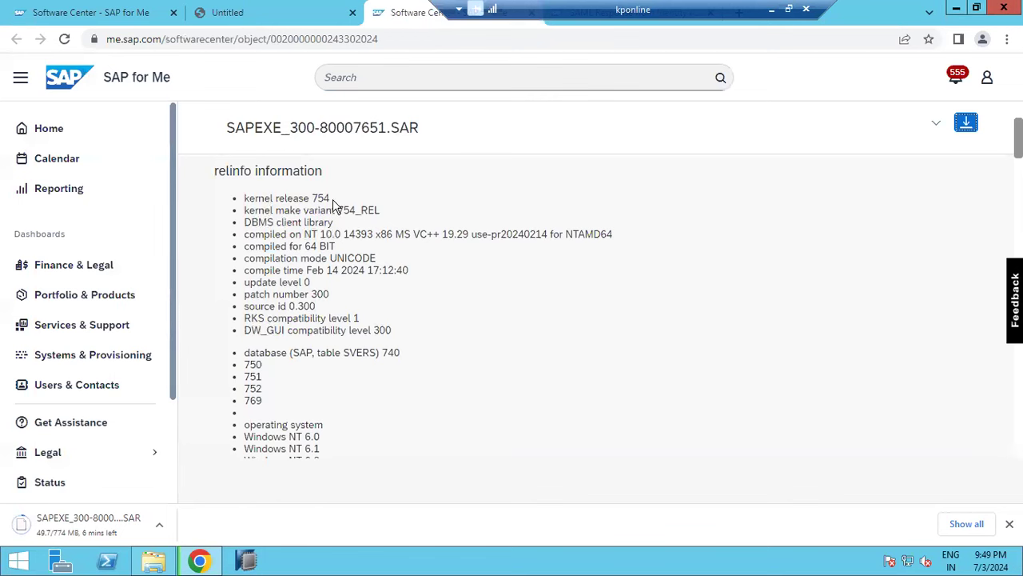
drag(235, 128, 307, 130)
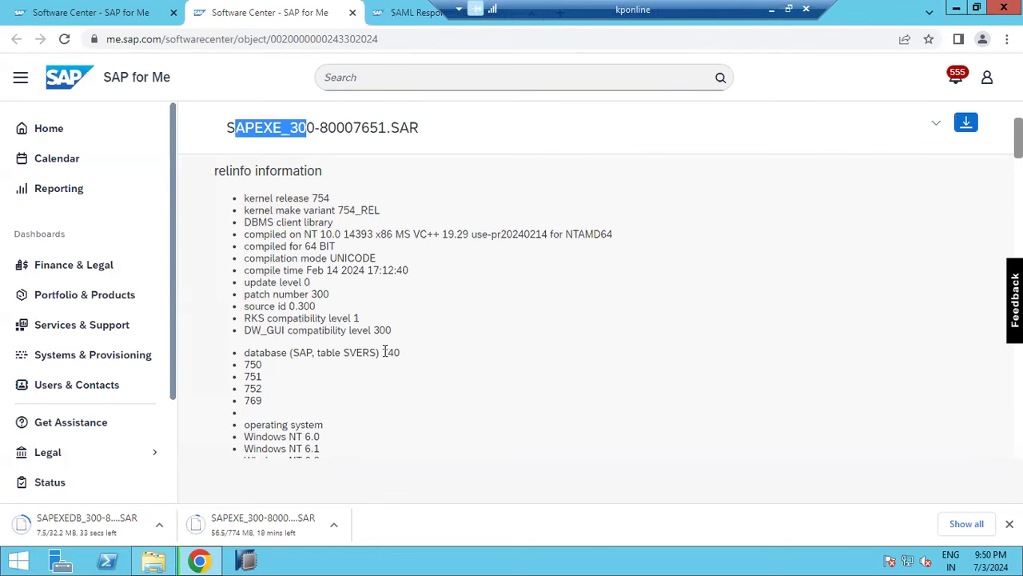
double_click(398, 353)
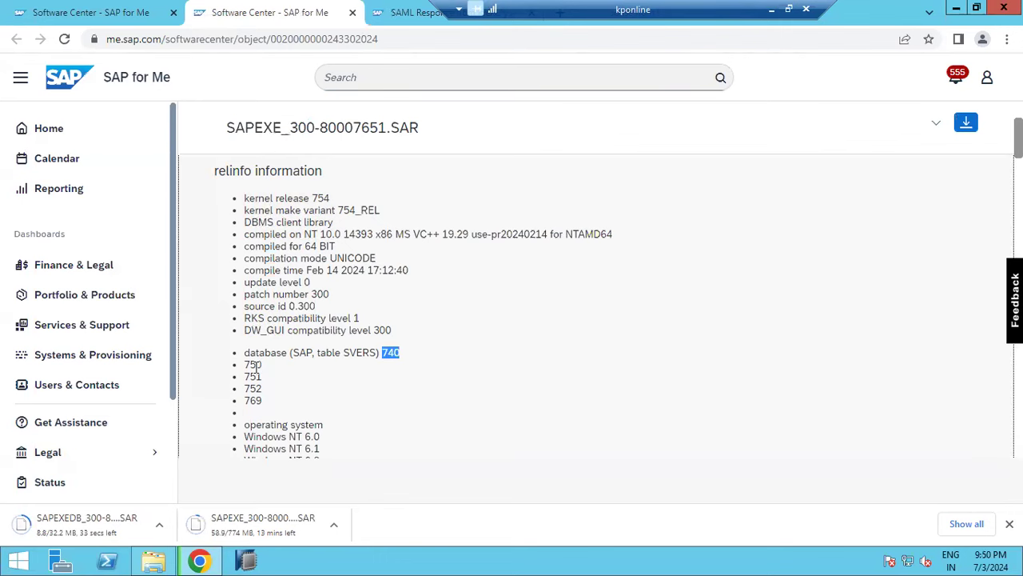
drag(262, 400, 250, 352)
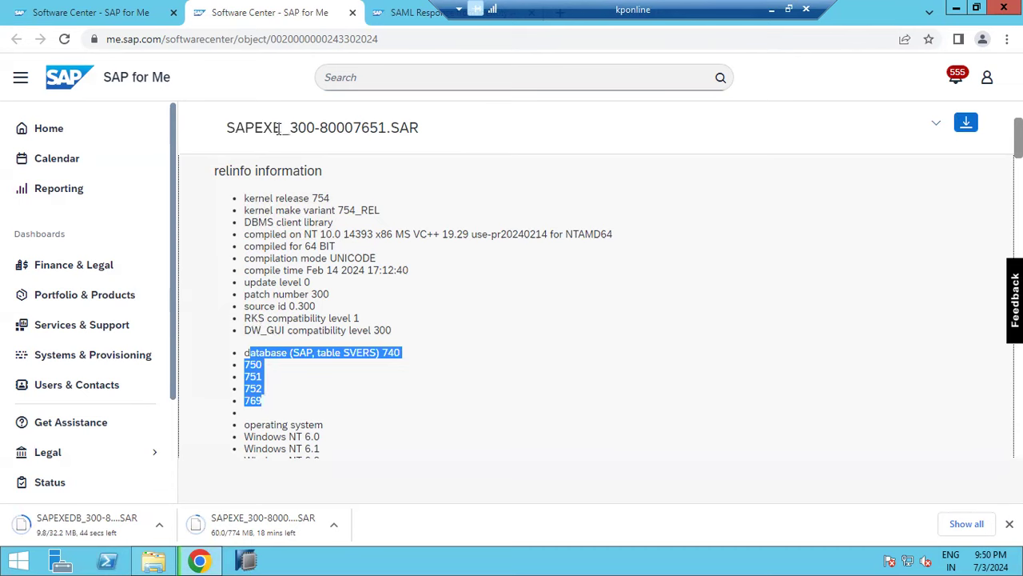
click(281, 391)
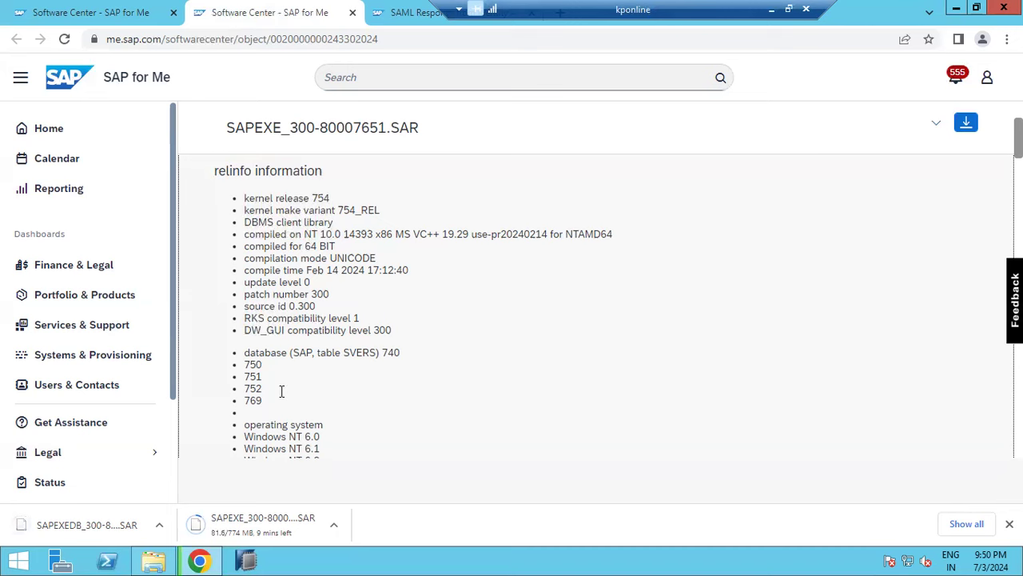
Review the MS SQL SERVER packages in the 7.54 download list, including the database library and Kernel Part II files
click(88, 13)
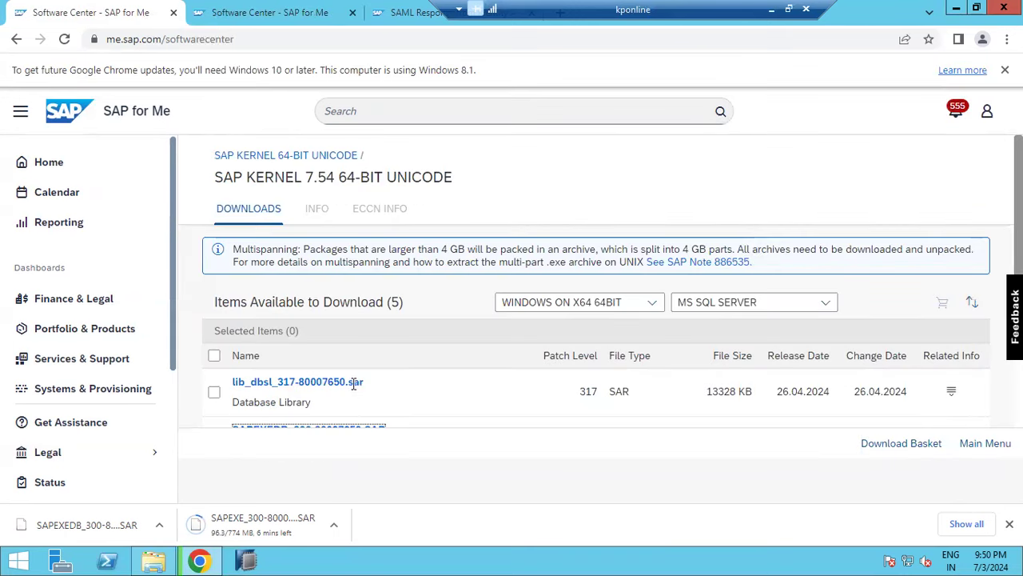
scroll(293, 404, down, 2)
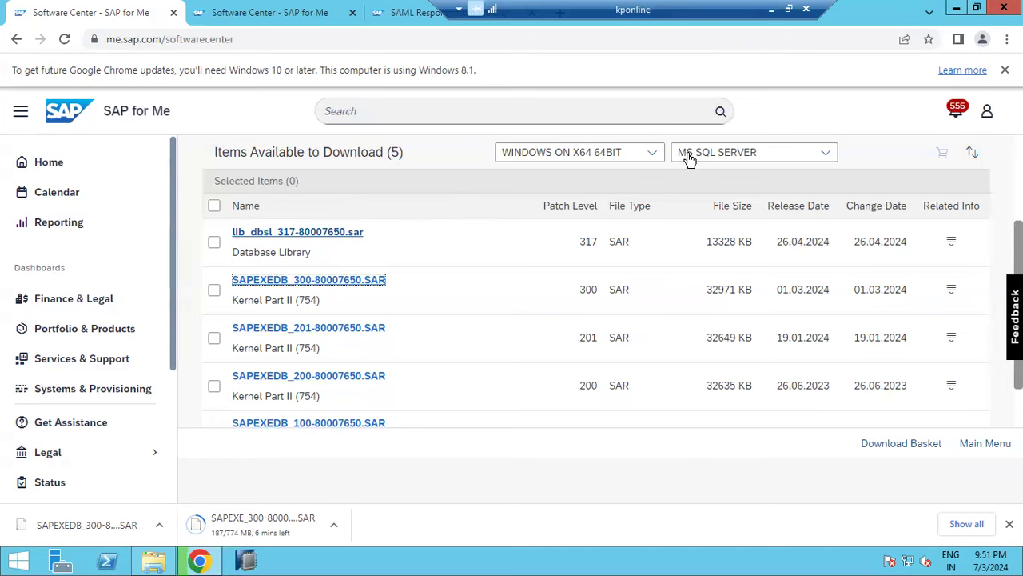
scroll(688, 159, up, 2)
Set the database filter to #DATABASE INDEPENDENT and look through the individual kernel packages such as disp+work, TP and R3trans
click(705, 307)
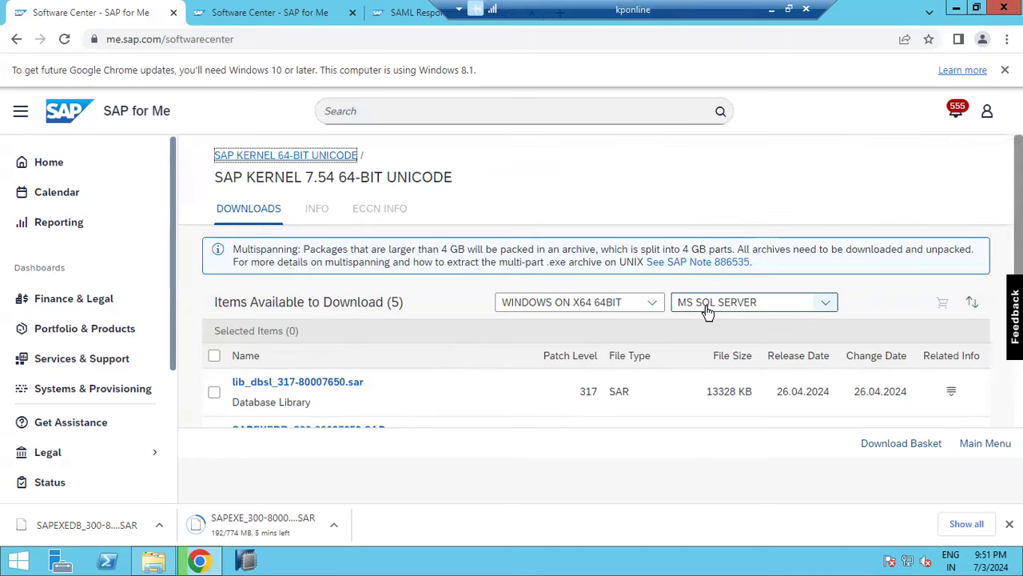
click(706, 310)
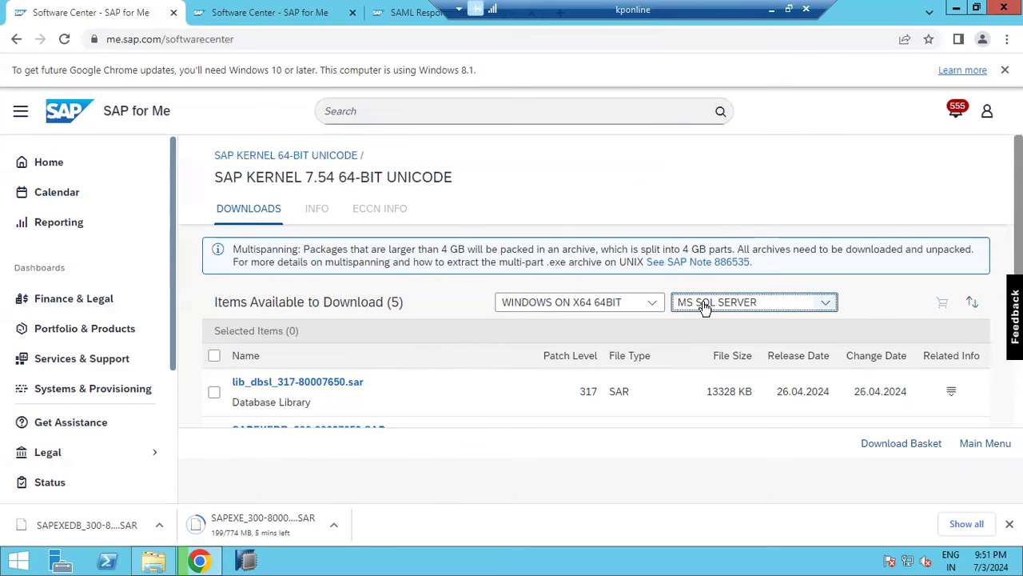
click(705, 307)
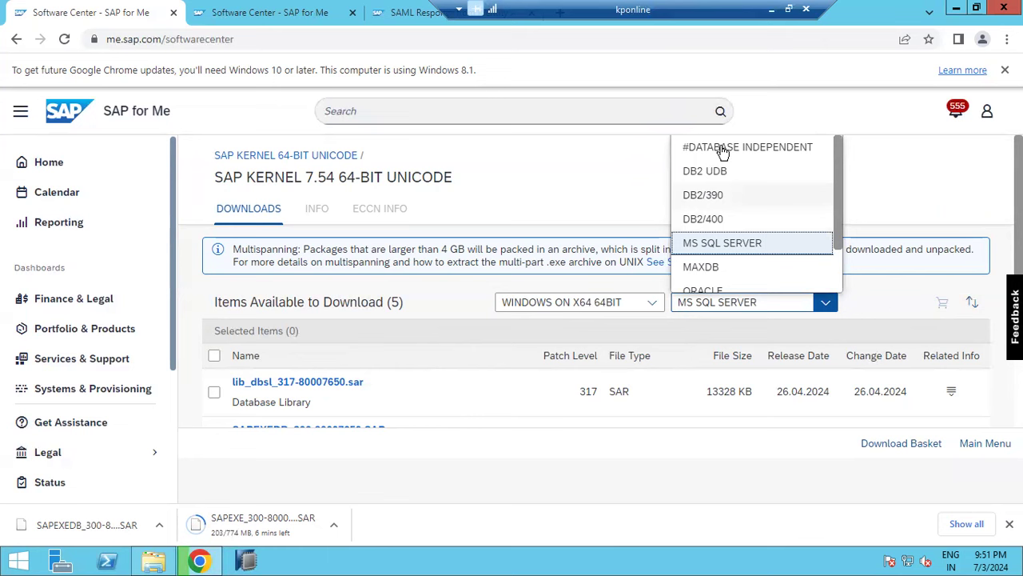
click(723, 148)
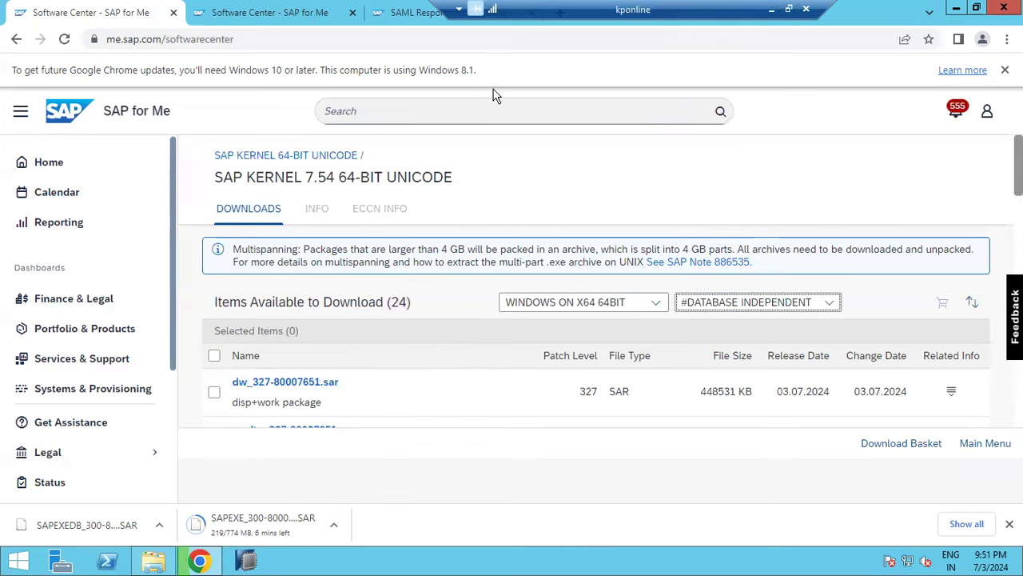
scroll(248, 380, down, 2)
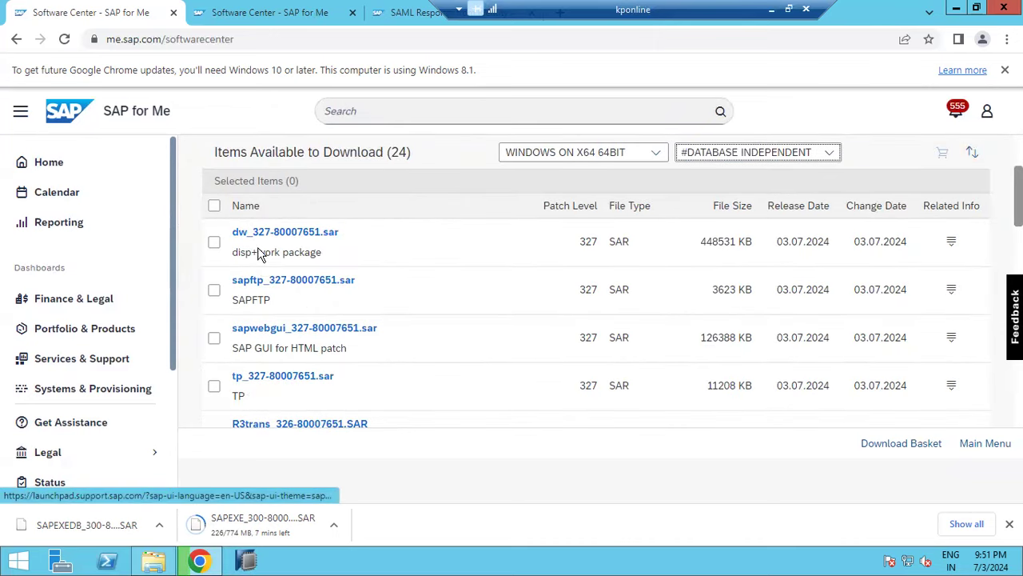
scroll(267, 319, down, 2)
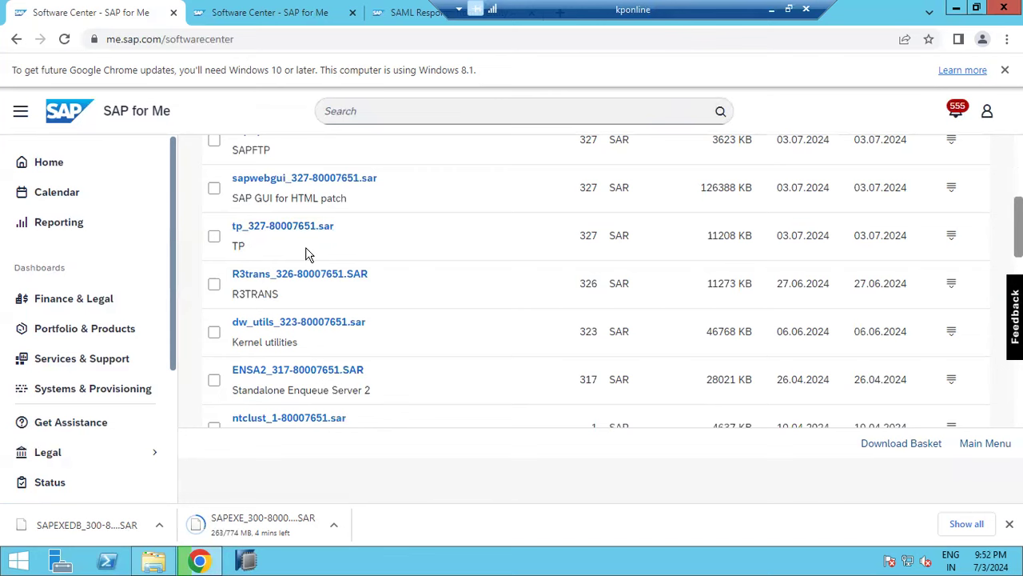
Switch to the SAP GUI session, close the system status, and run transaction AL08 to list system-wide user sessions
click(770, 9)
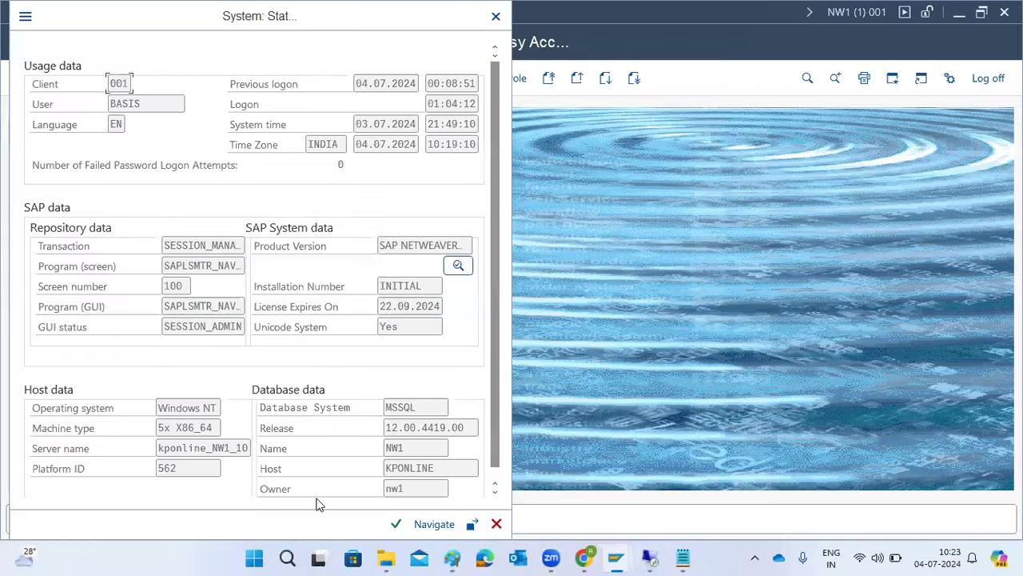
click(496, 524)
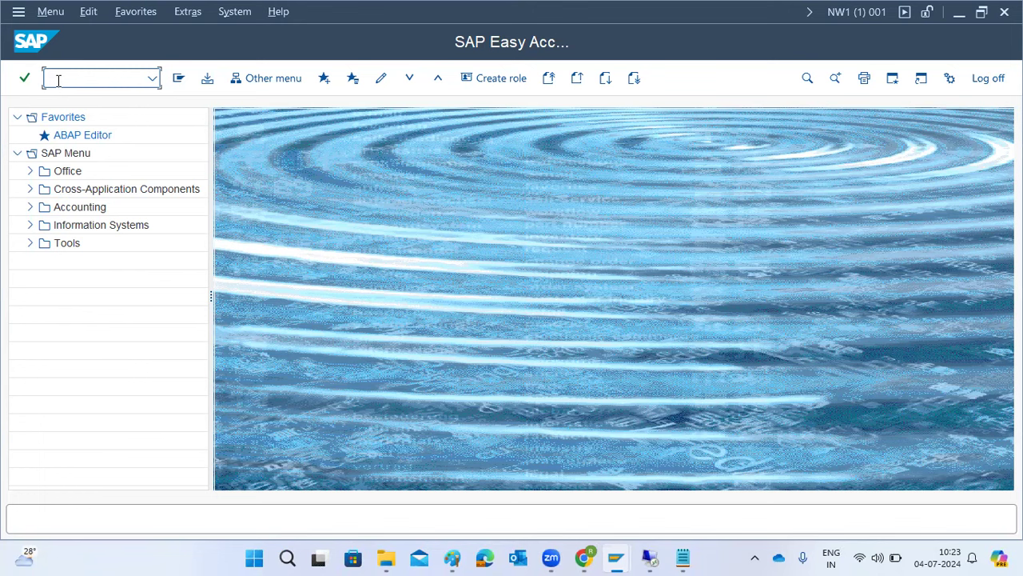
text(se38)
key(Return)
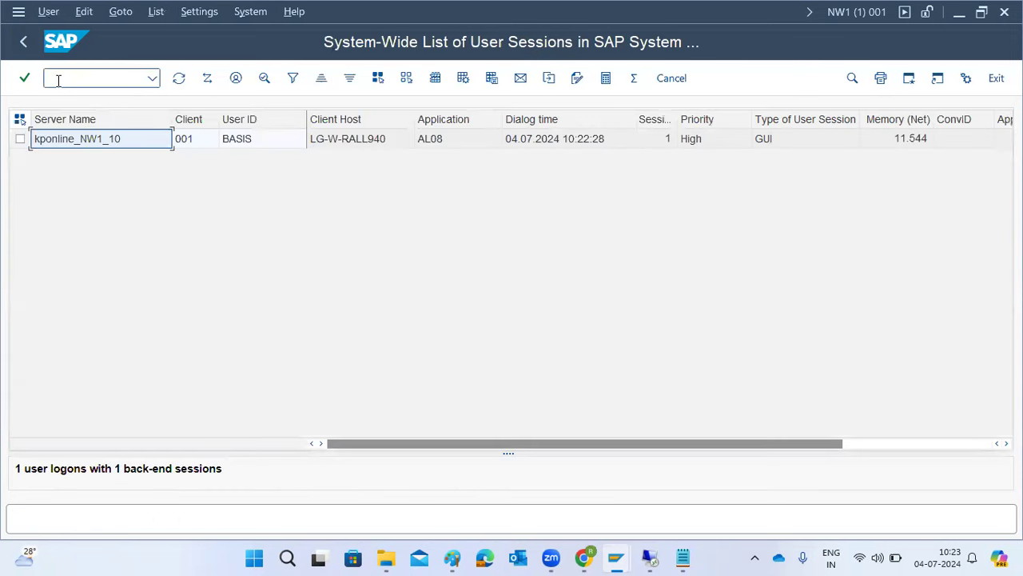
Open the system messages list and create a message whose first line reads "Hi ALL, System NW1 is going to down in next 10 mins"
click(59, 80)
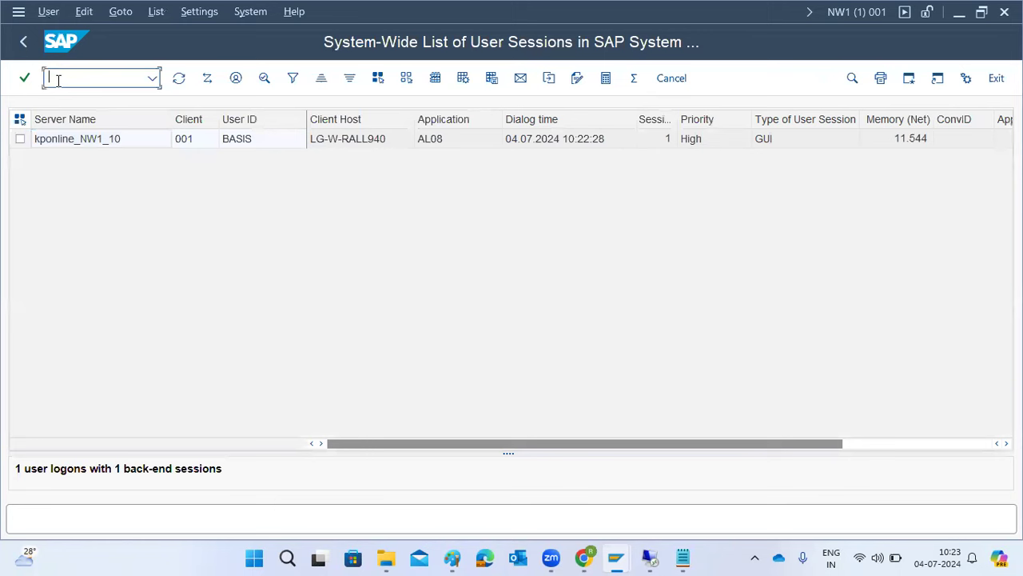
text(/nal08)
key(Return)
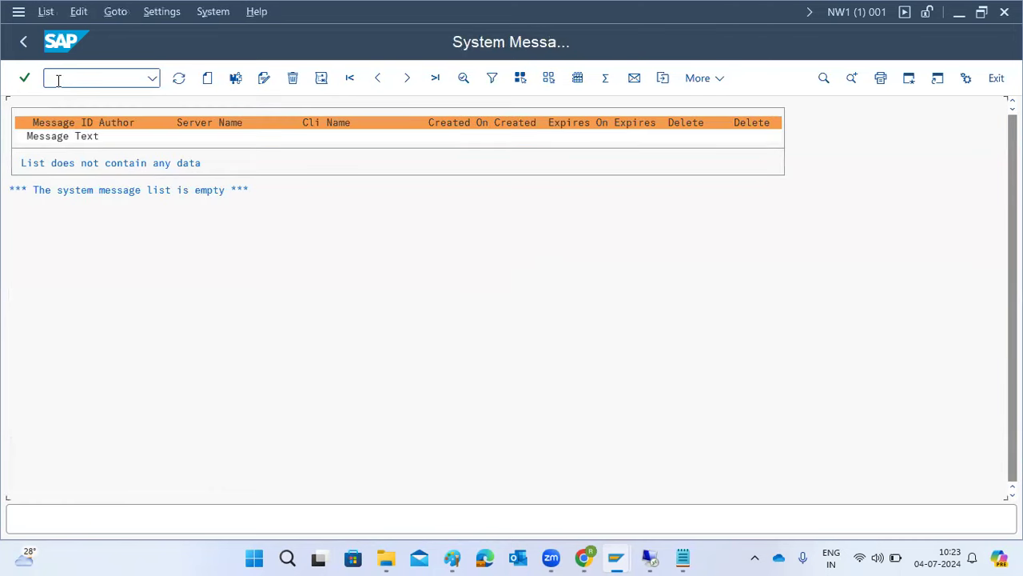
click(207, 78)
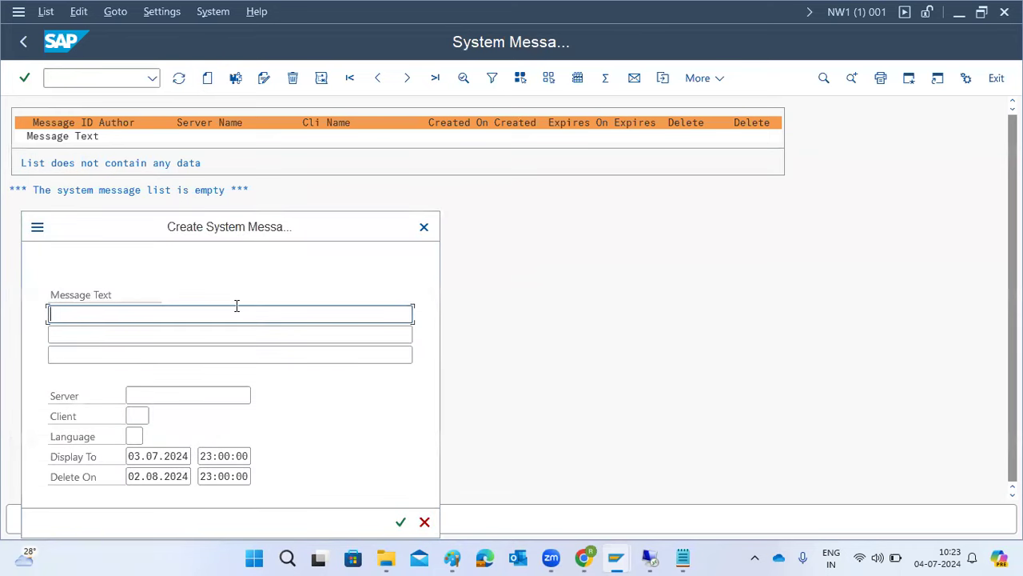
text(Hi ALL, System NW1 is going to down in next 10 min)
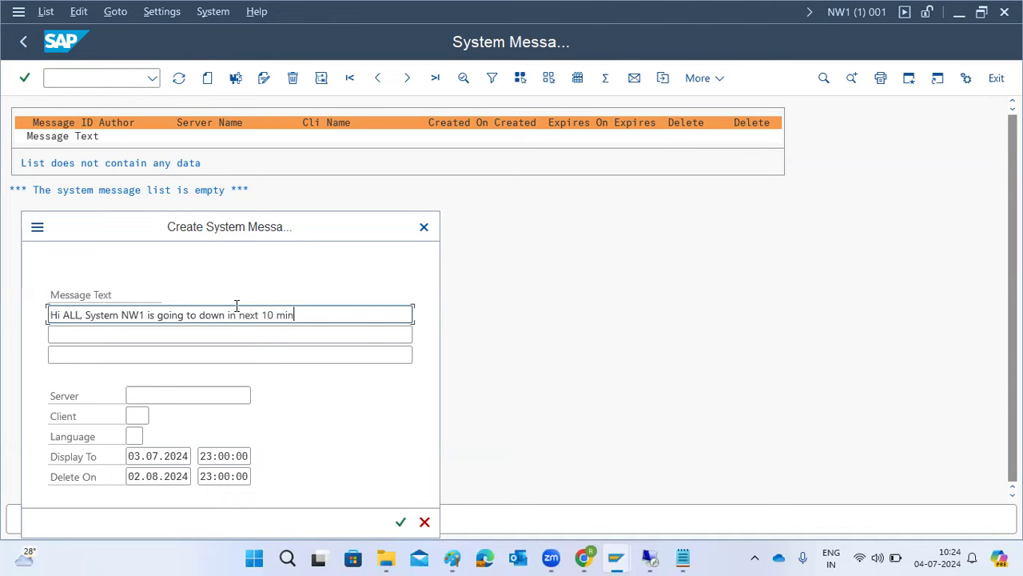
text(s)
Enter "Foe Kernel Upgrade Activity . Please save your work ." as the message's second line and save the system message
click(191, 331)
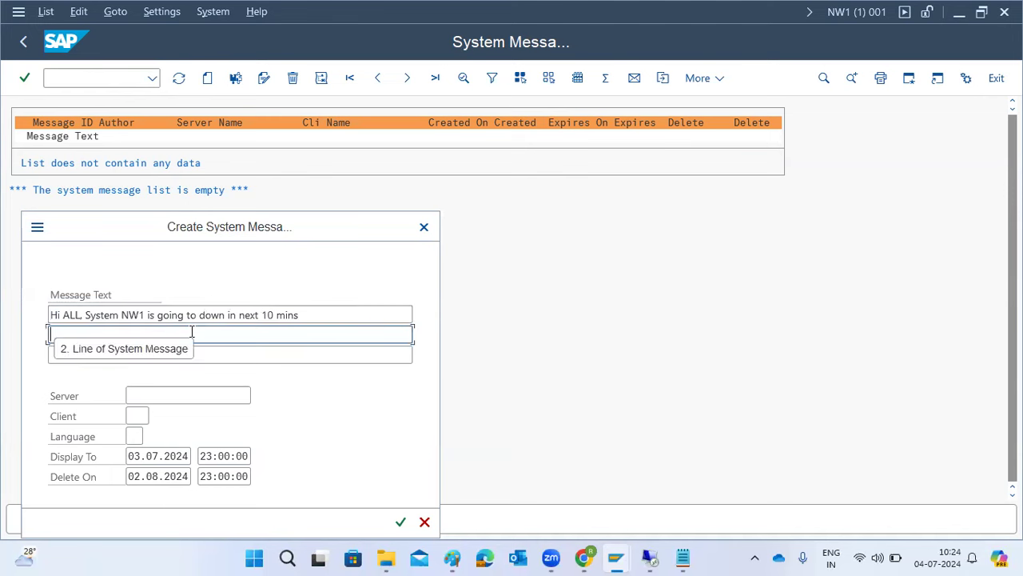
text(FOr kerbek)
key(BackSpace)
key(BackSpace)
key(BackSpace)
text(b===)
key(BackSpace)
key(BackSpace)
key(BackSpace)
key(BackSpace)
key(BackSpace)
key(BackSpace)
key(BackSpace)
key(BackSpace)
key(BackSpace)
key(BackSpace)
text(oe Kernel Upgrade Activity . Please save your work and)
key(BackSpace)
key(BackSpace)
key(BackSpace)
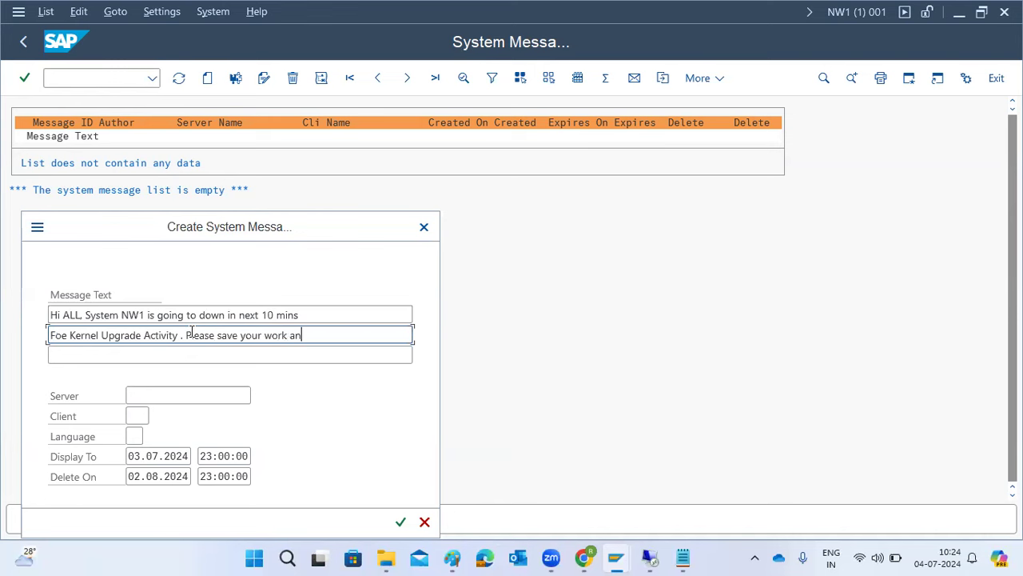
text(.)
click(400, 522)
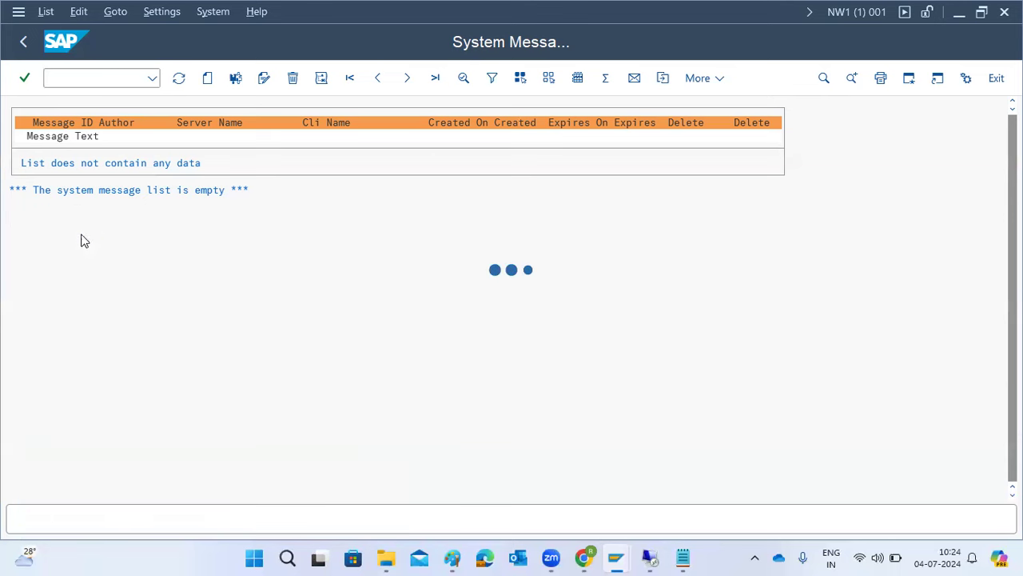
Select the new system message, view its popup notification, dismiss it, and return to the SAP Easy Access screen
click(19, 163)
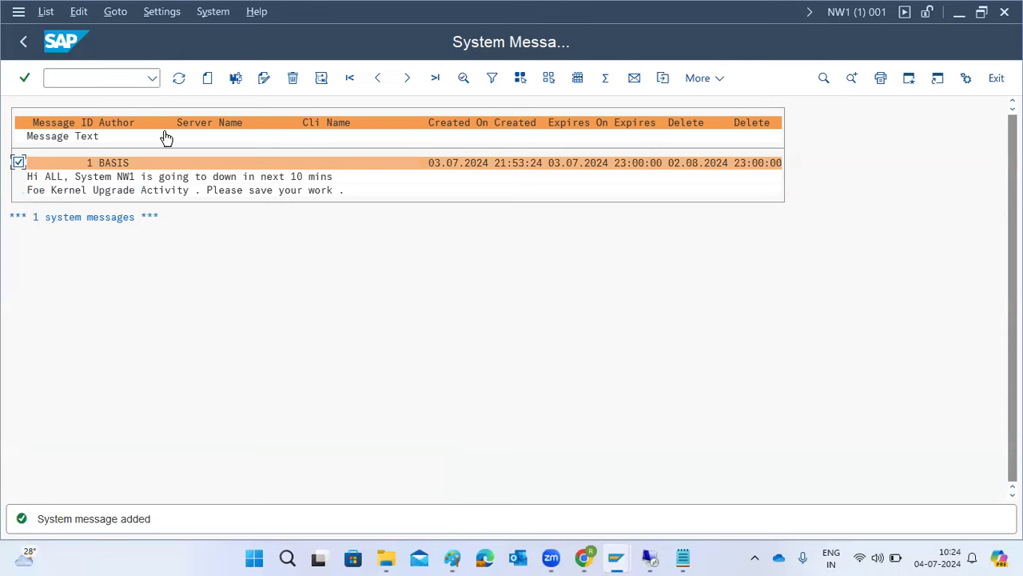
click(236, 78)
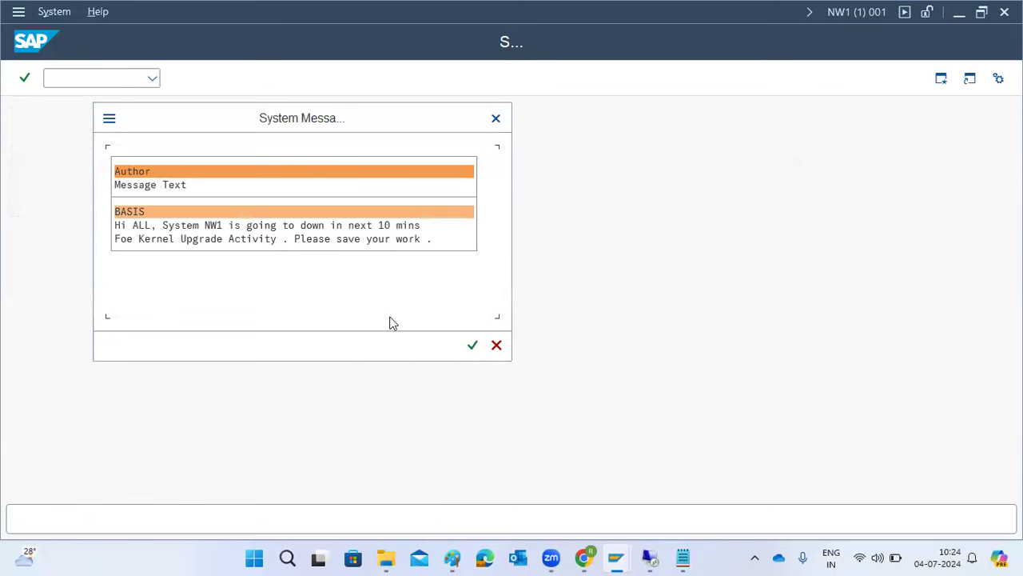
click(473, 345)
click(383, 523)
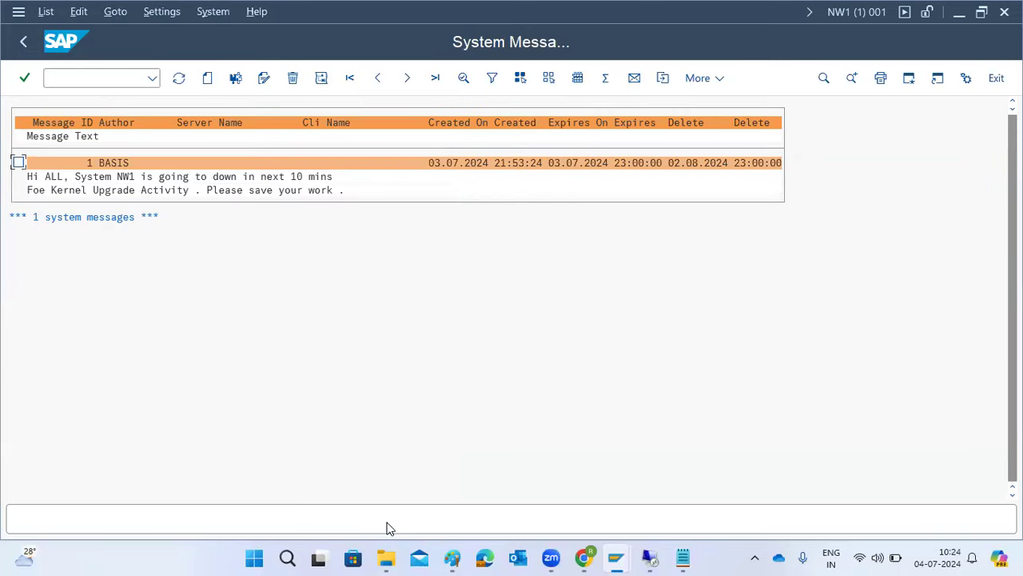
click(25, 42)
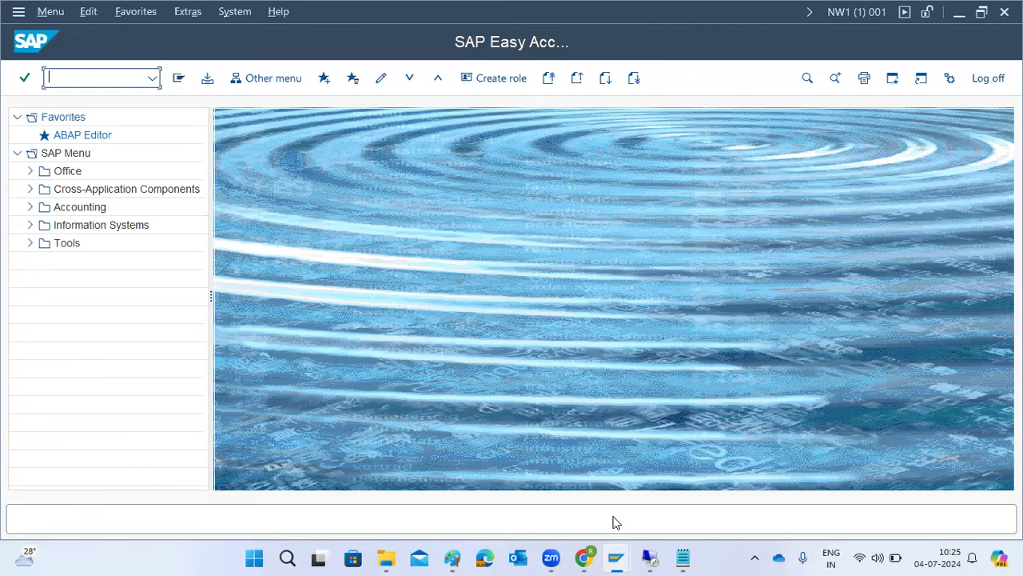
Switch to the remote server session and rename the kernel-753 folder in C:\SAPSOFTWARES to kernel-754
mouse_move(649, 558)
click(681, 488)
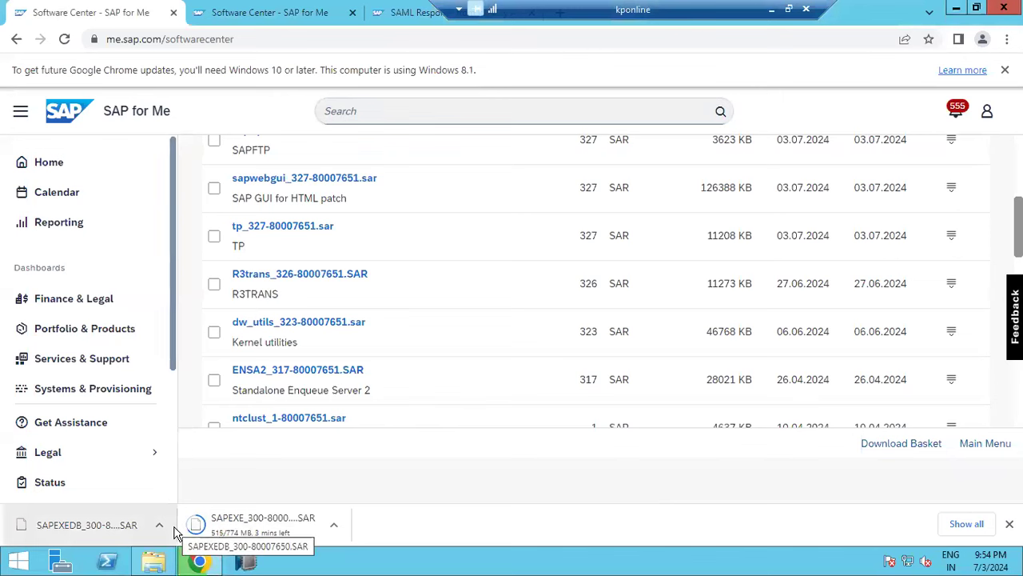
click(154, 562)
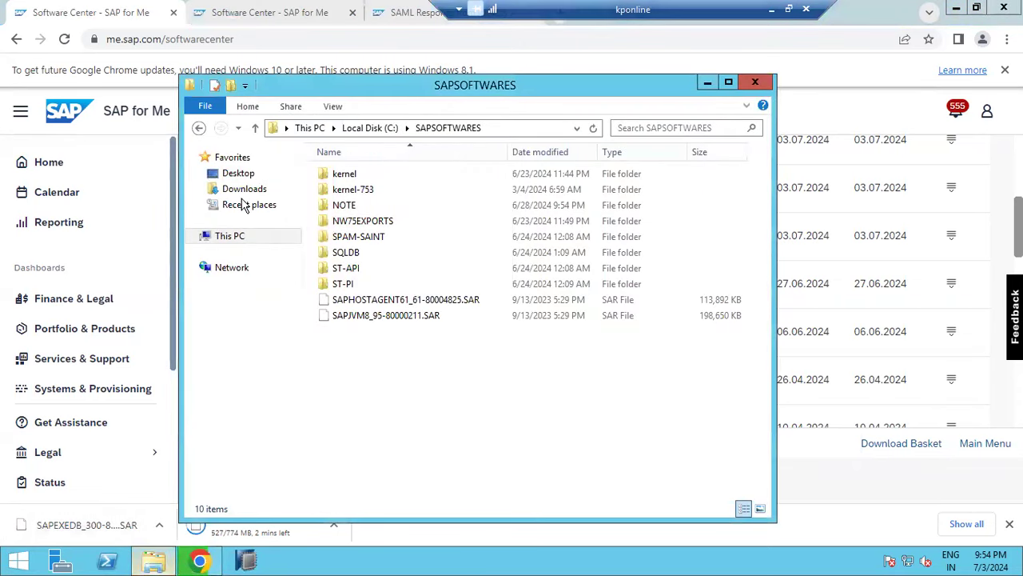
click(357, 196)
double_click(356, 189)
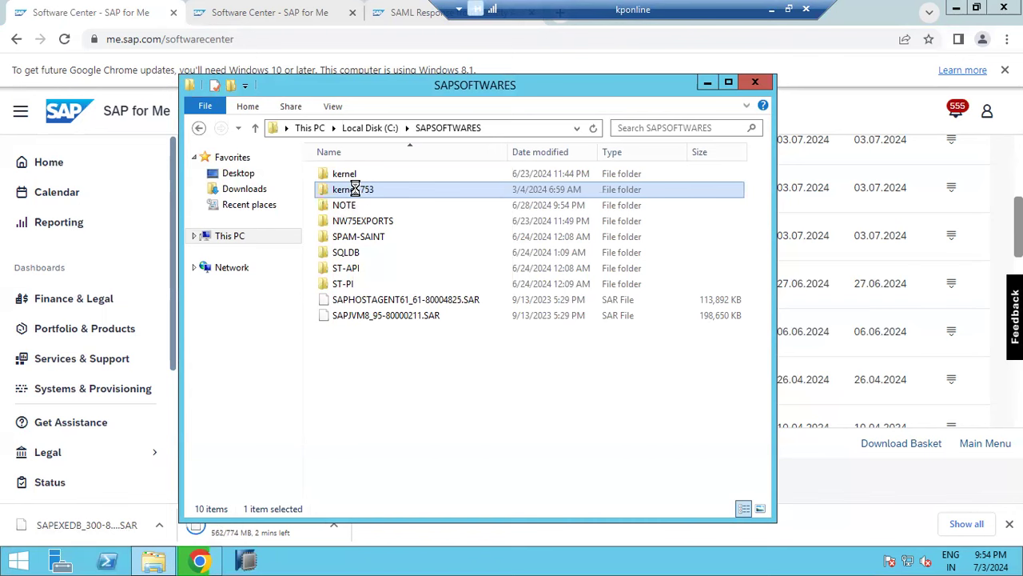
right_click(355, 192)
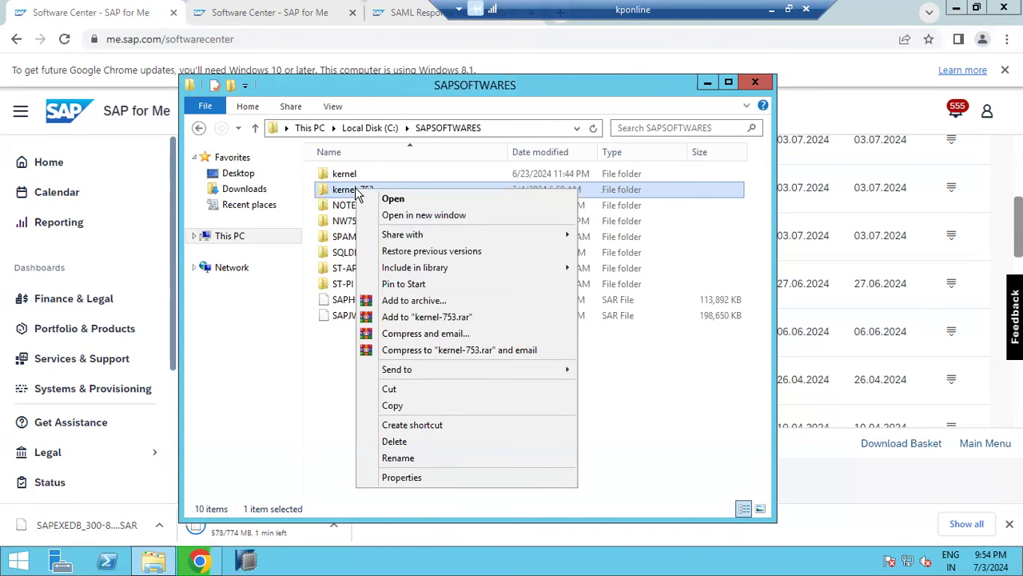
click(394, 458)
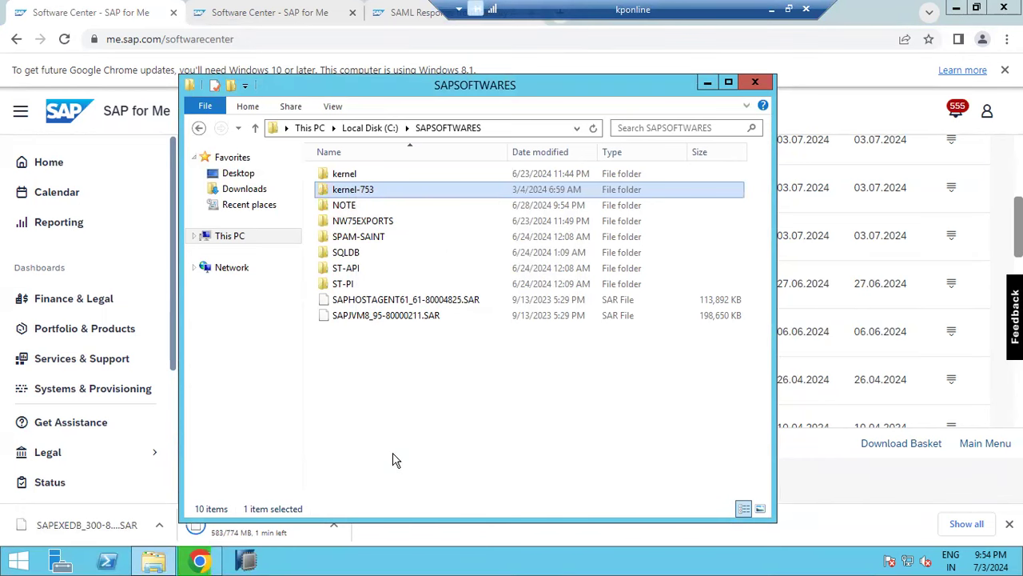
key(End)
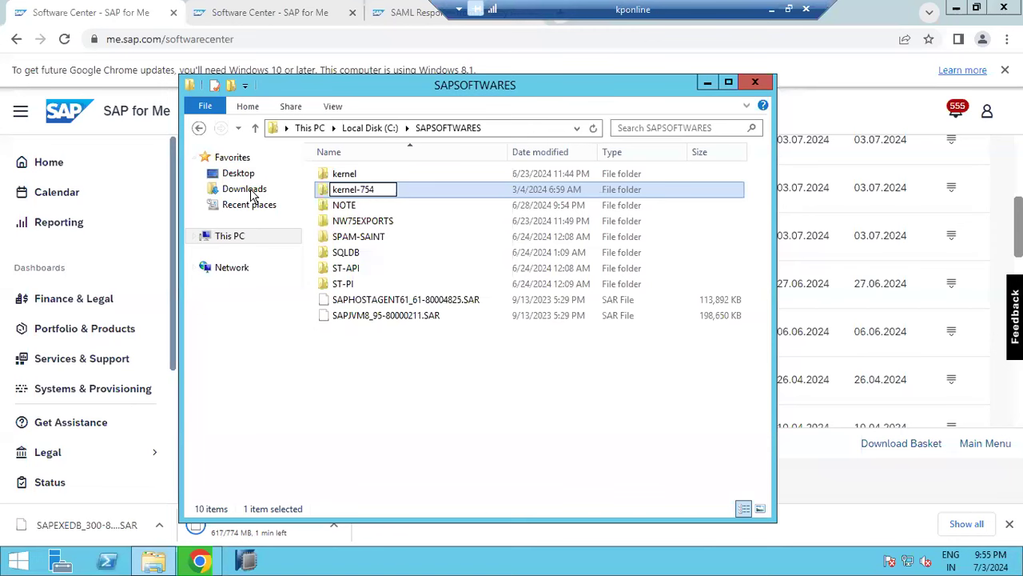
Open the SWPM folder in Downloads and copy the SAPCAR application
click(252, 195)
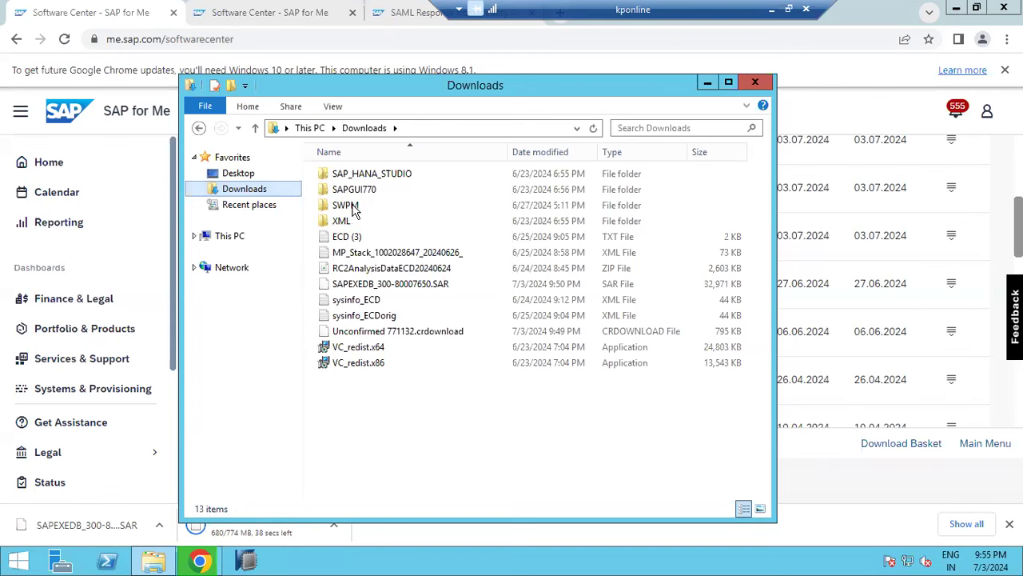
click(354, 208)
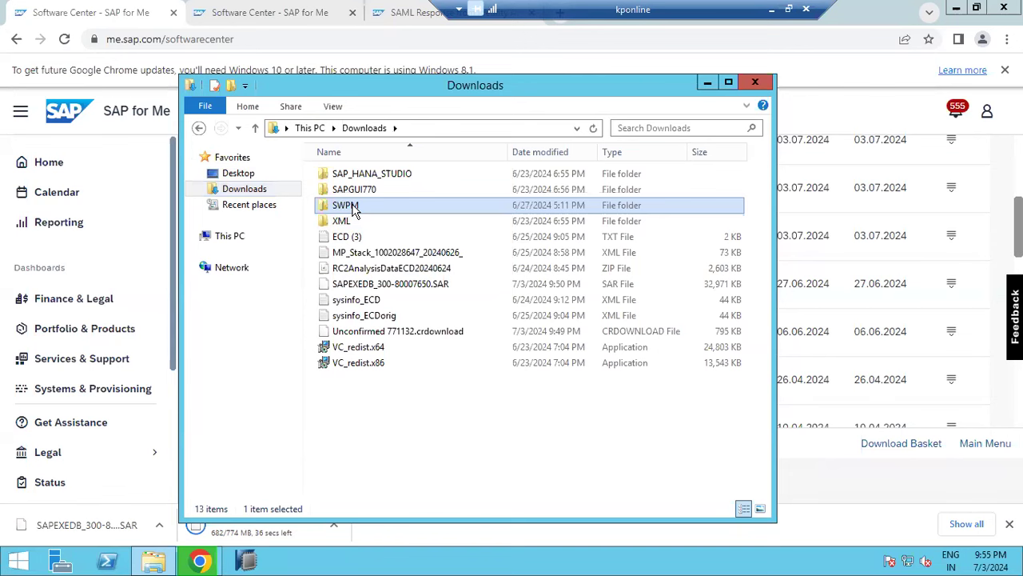
click(354, 208)
click(354, 205)
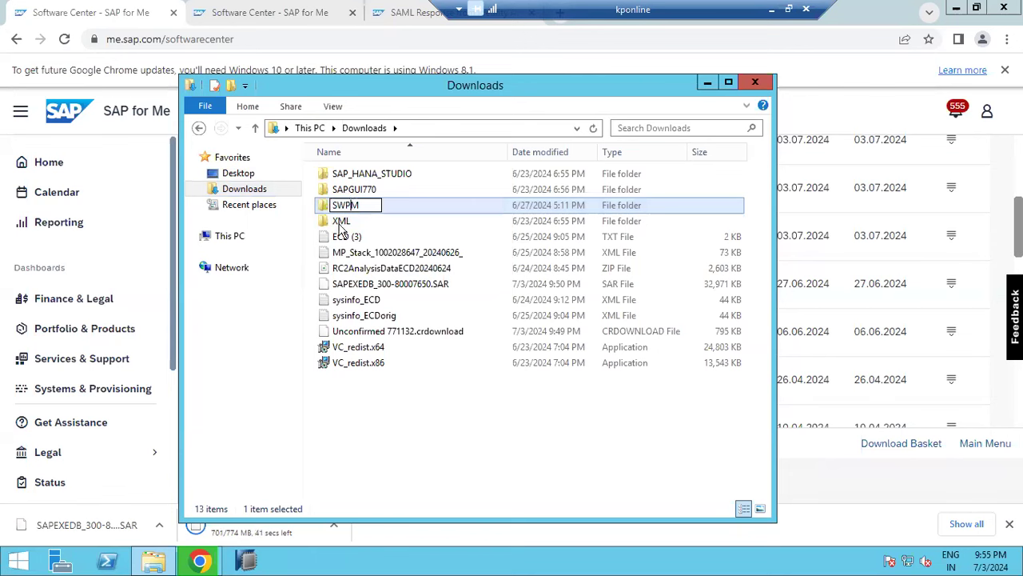
click(336, 217)
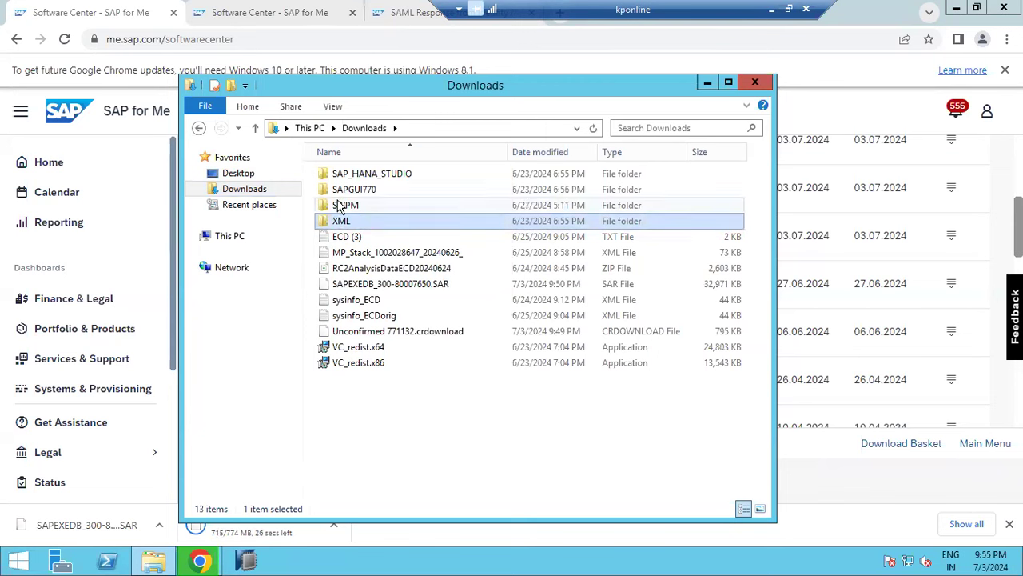
click(340, 206)
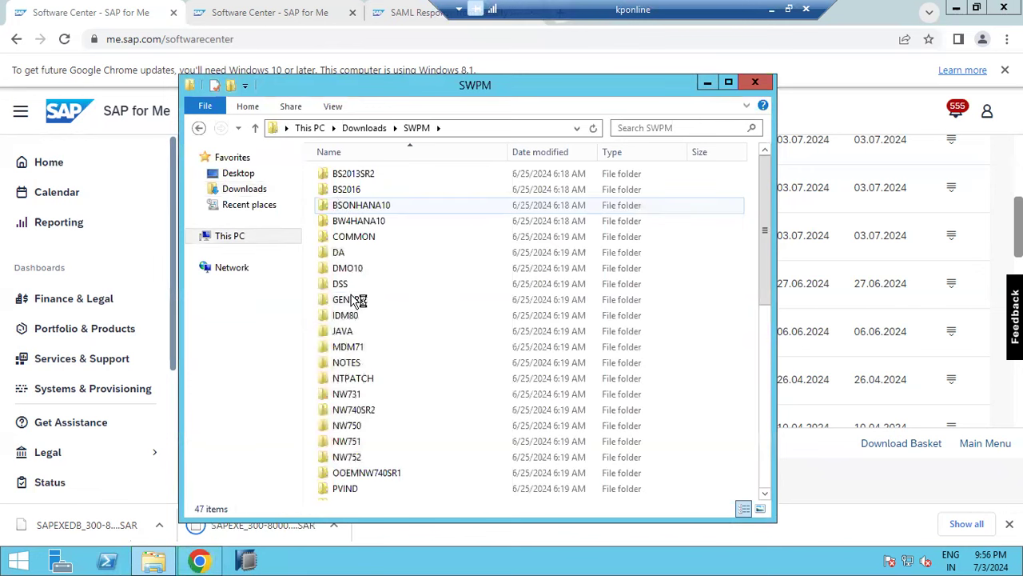
click(349, 299)
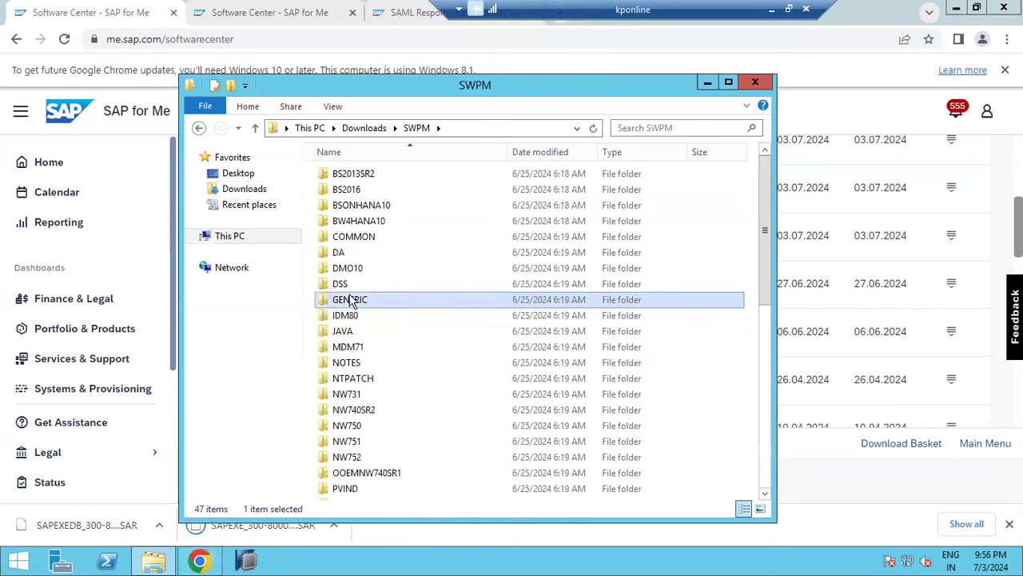
key(s)
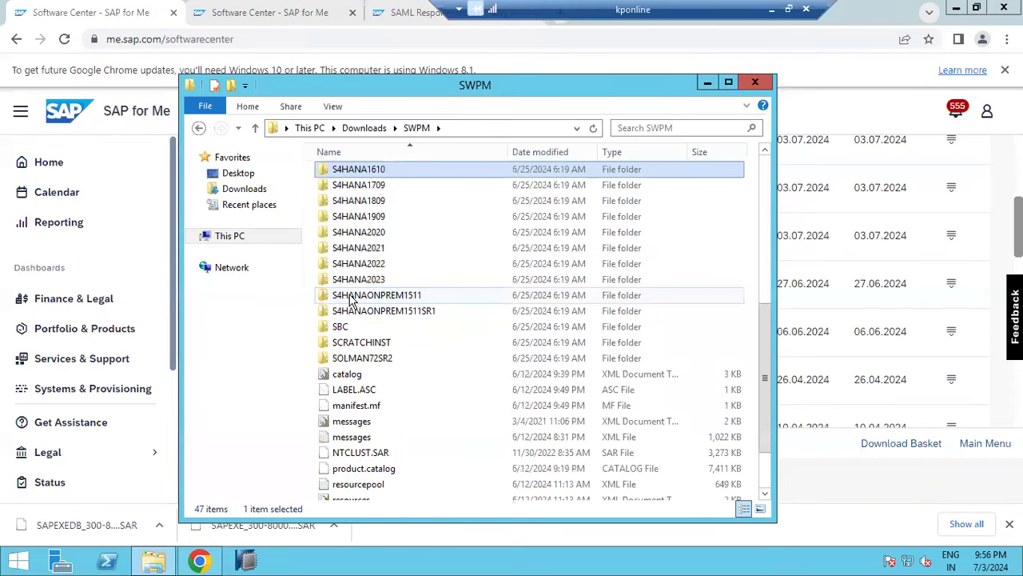
scroll(368, 408, down, 1)
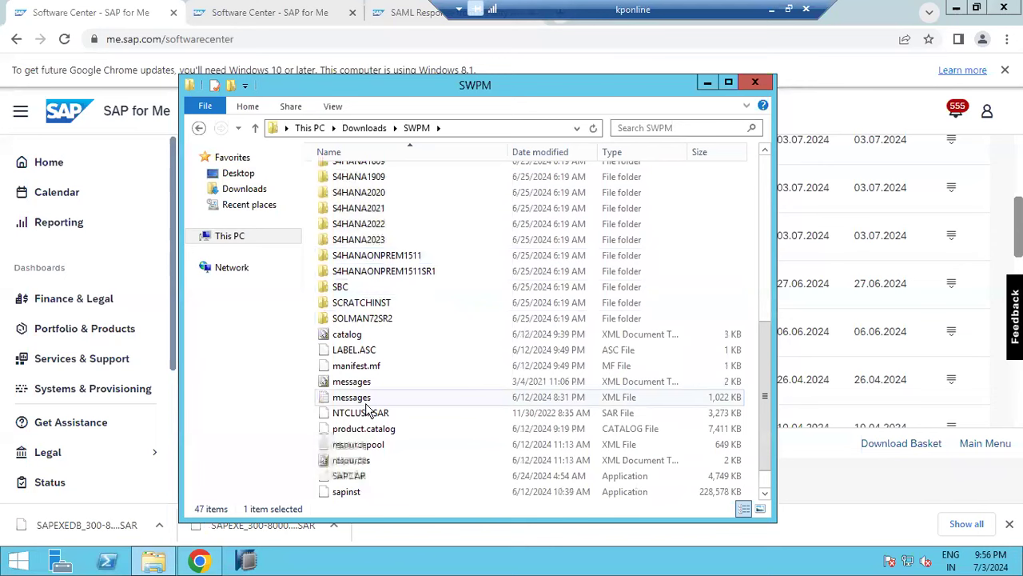
scroll(366, 409, down, 1)
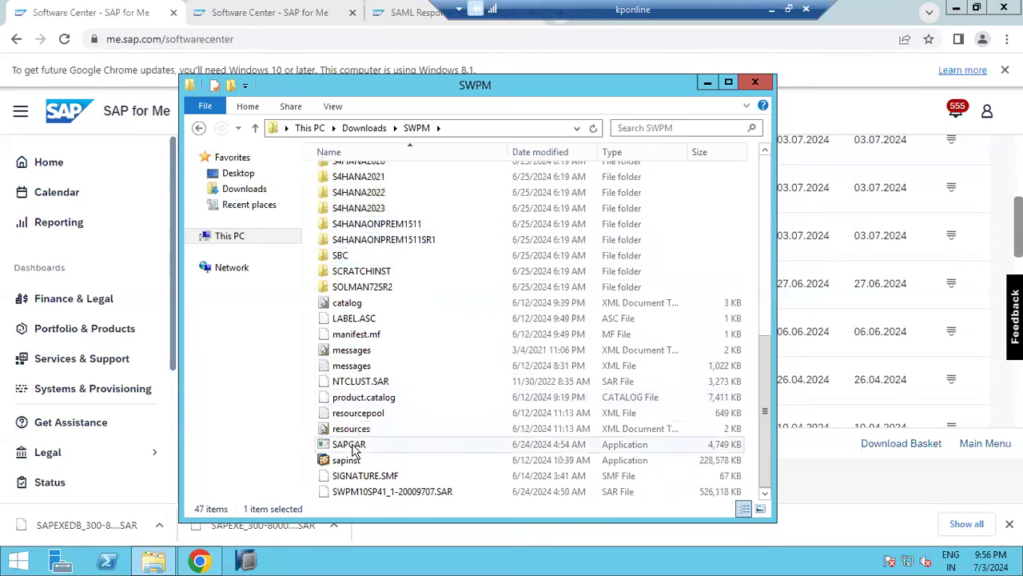
click(355, 449)
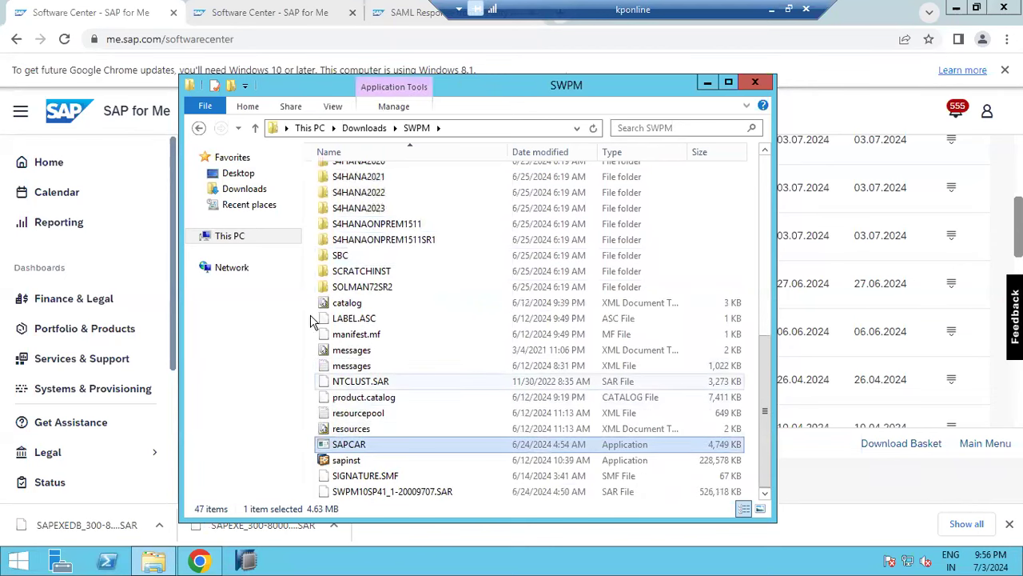
Paste SAPCAR into the kernel-754 folder under C:\SAPSOFTWARES
click(230, 239)
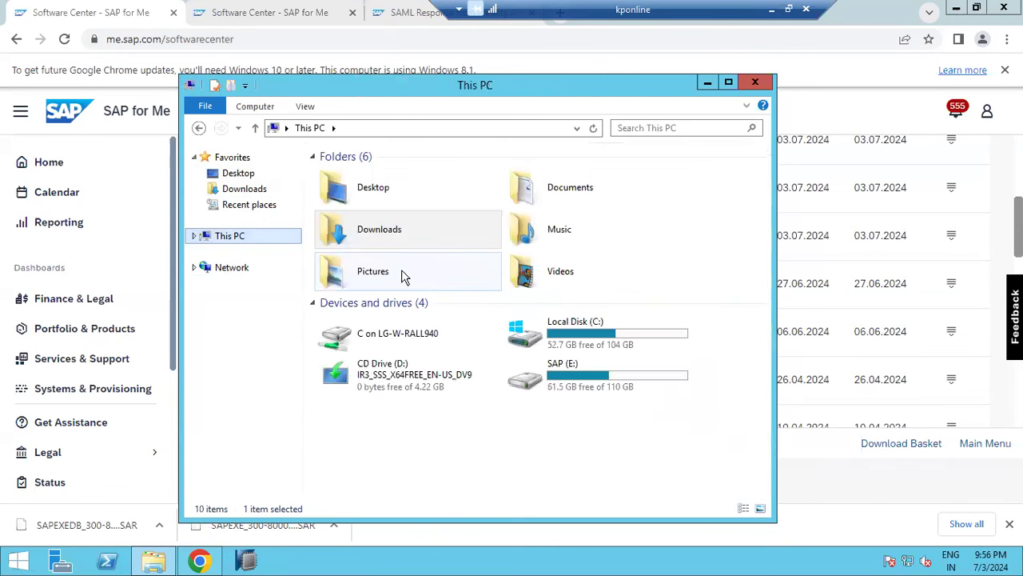
double_click(562, 332)
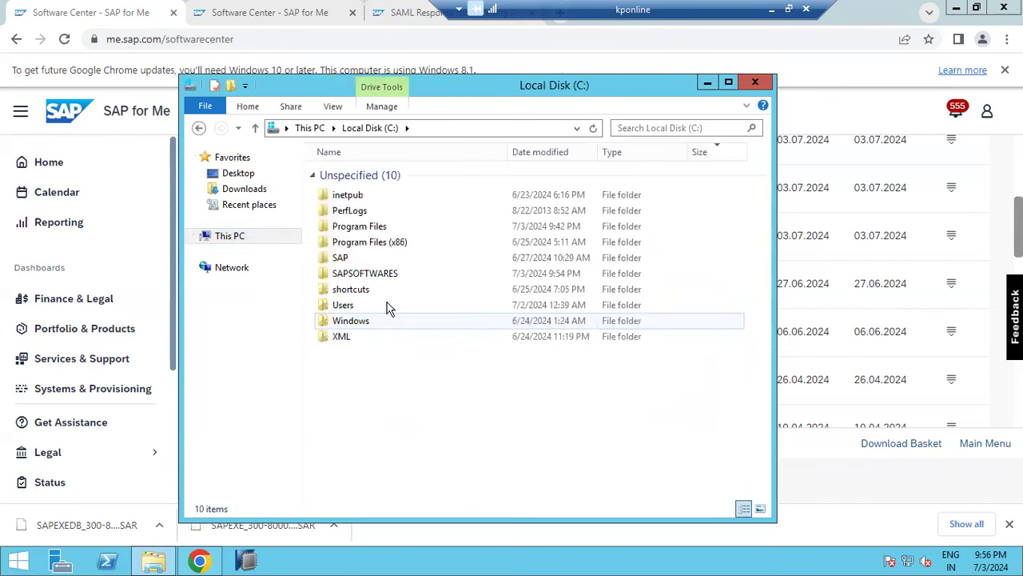
double_click(382, 275)
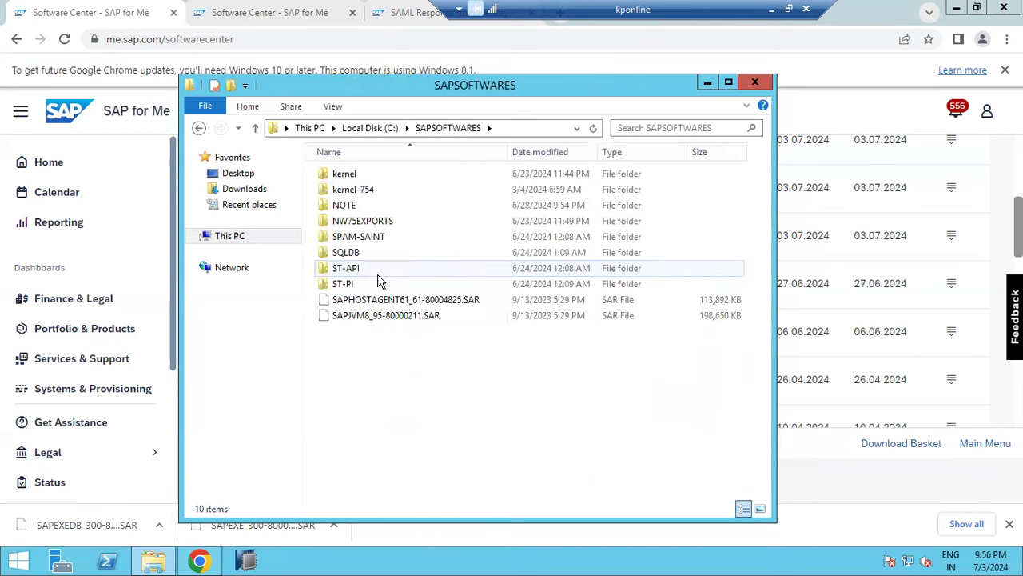
click(356, 191)
double_click(357, 191)
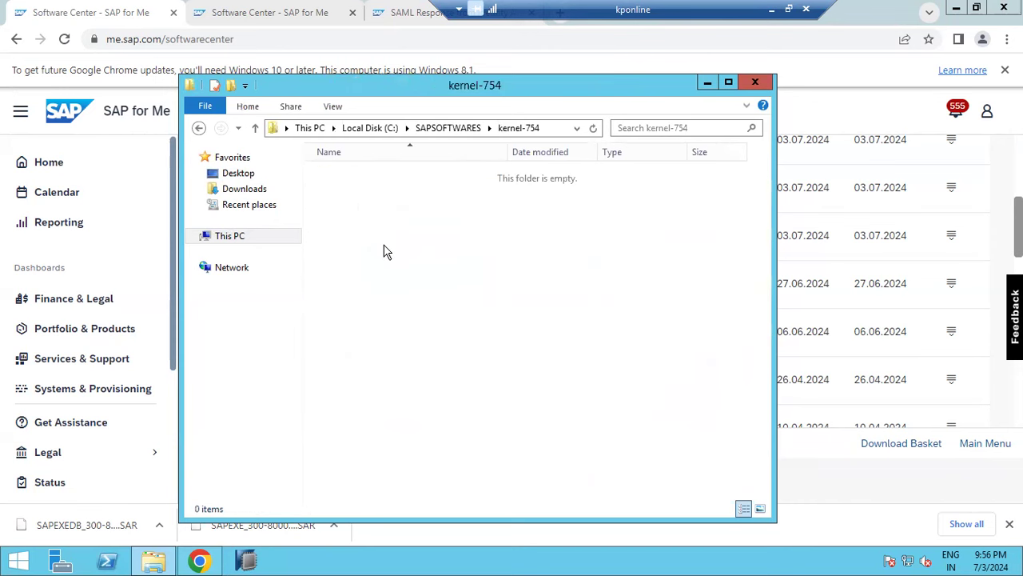
key(ctrl+v)
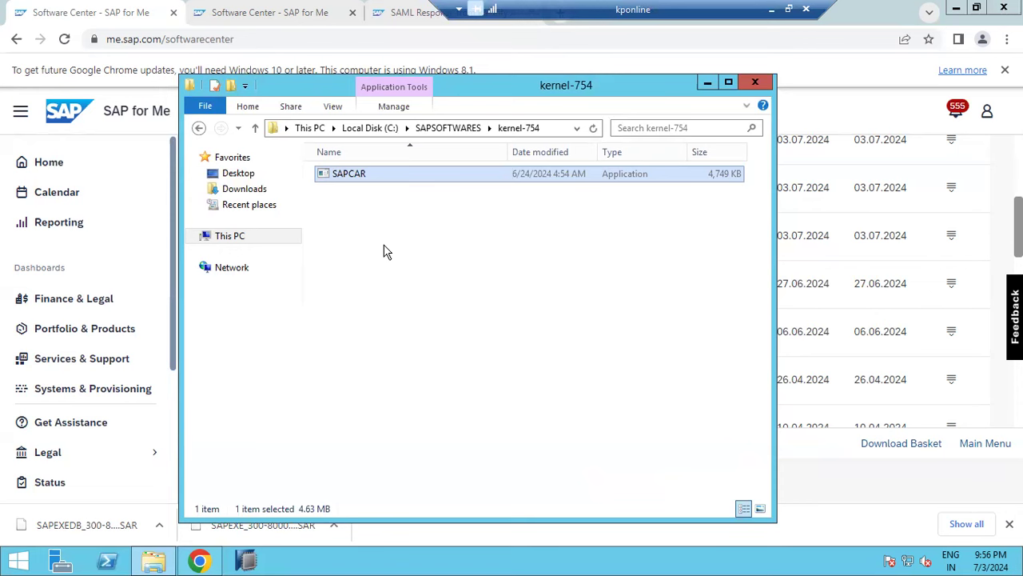
Copy the SAPEXE_300-80007651.SAR and SAPEXEDB_300-80007650.SAR archives from Downloads into the kernel-754 folder
click(255, 188)
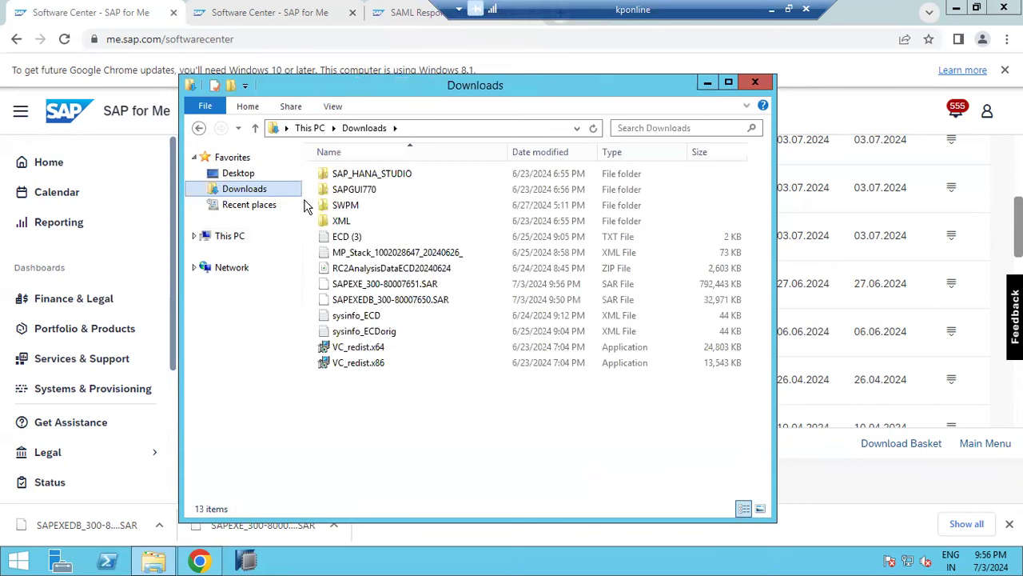
click(378, 287)
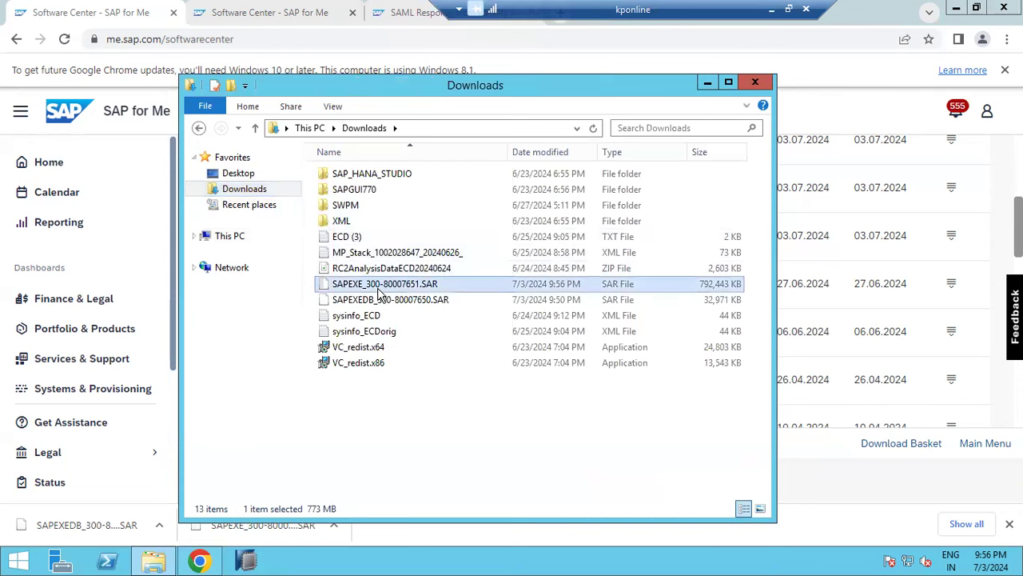
ctrl+click(381, 300)
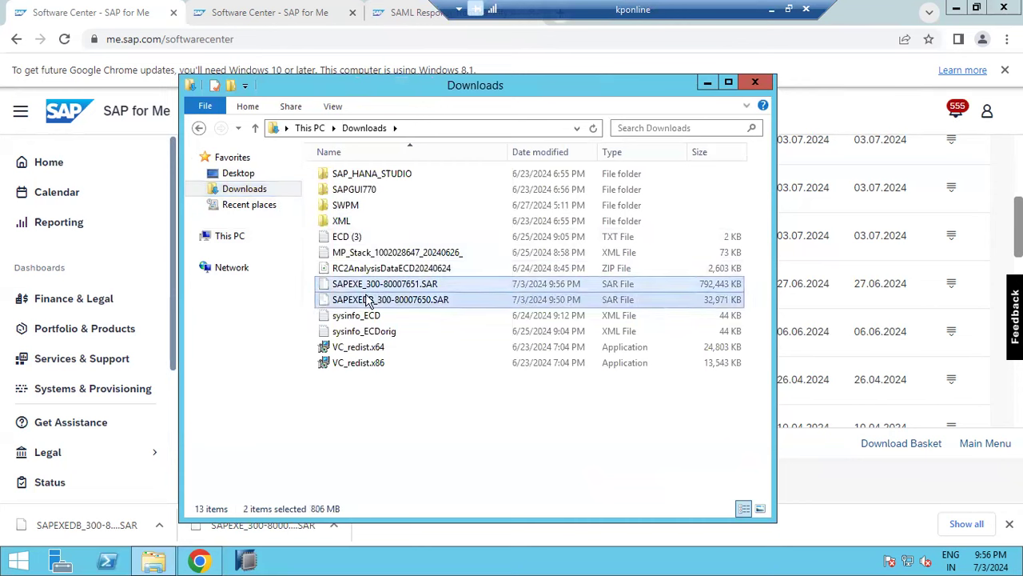
click(201, 131)
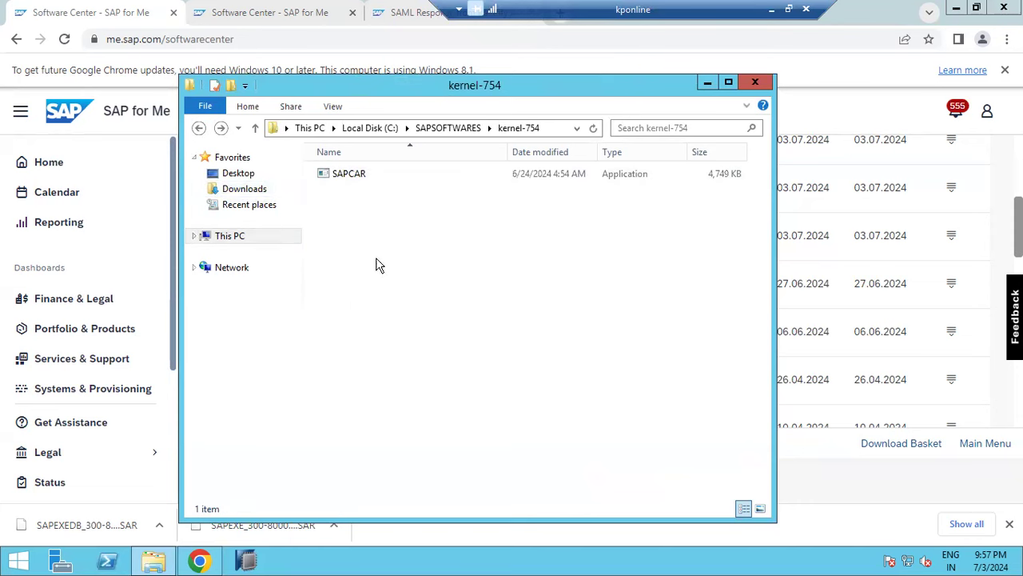
key(ctrl+v)
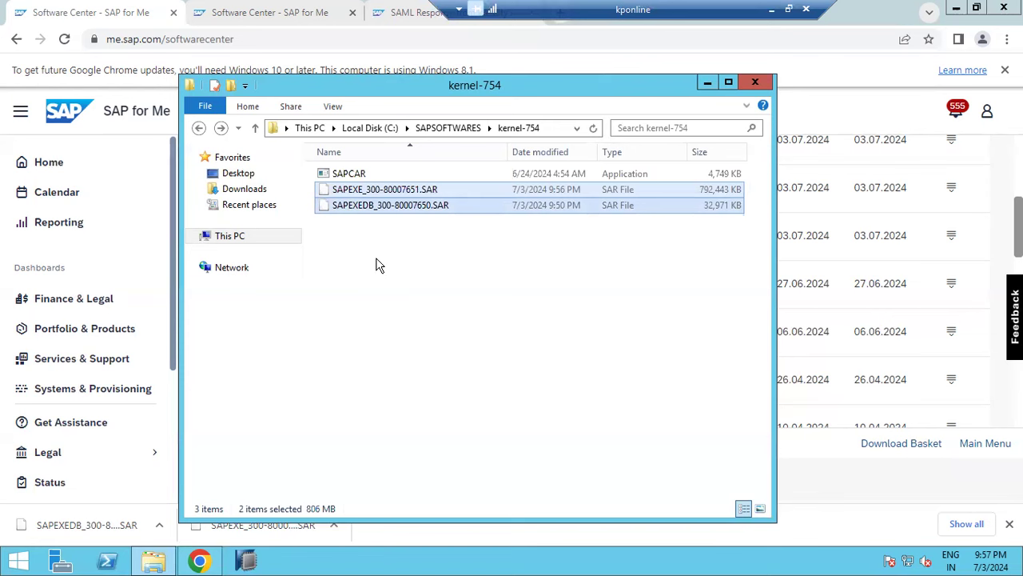
Open a command prompt in C:\SAPSOFTWARES\kernel-754 and extract the SAPEXE archive with SAPCAR -xvf SAPEXE_*.SAR
click(564, 126)
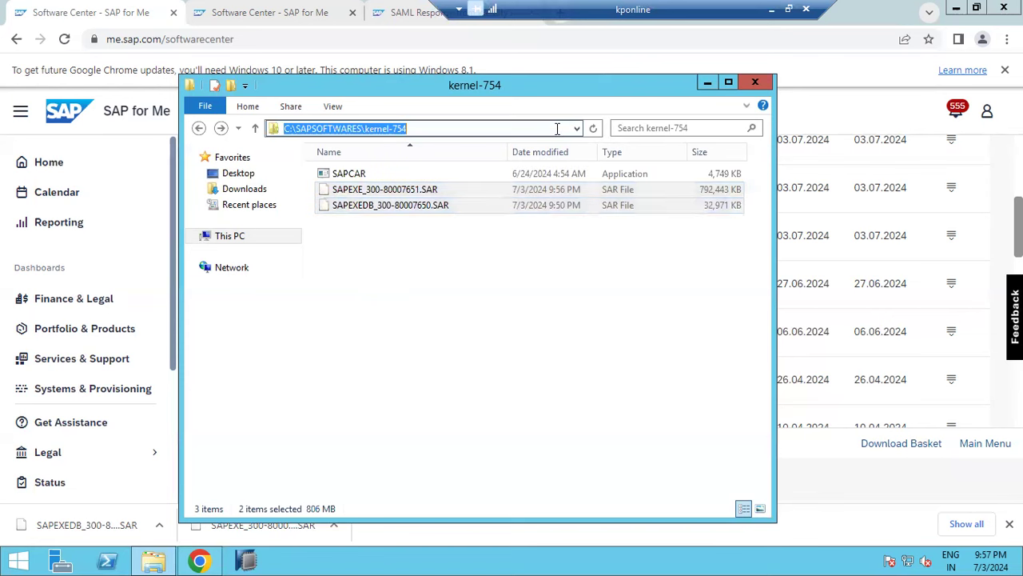
text(cmd)
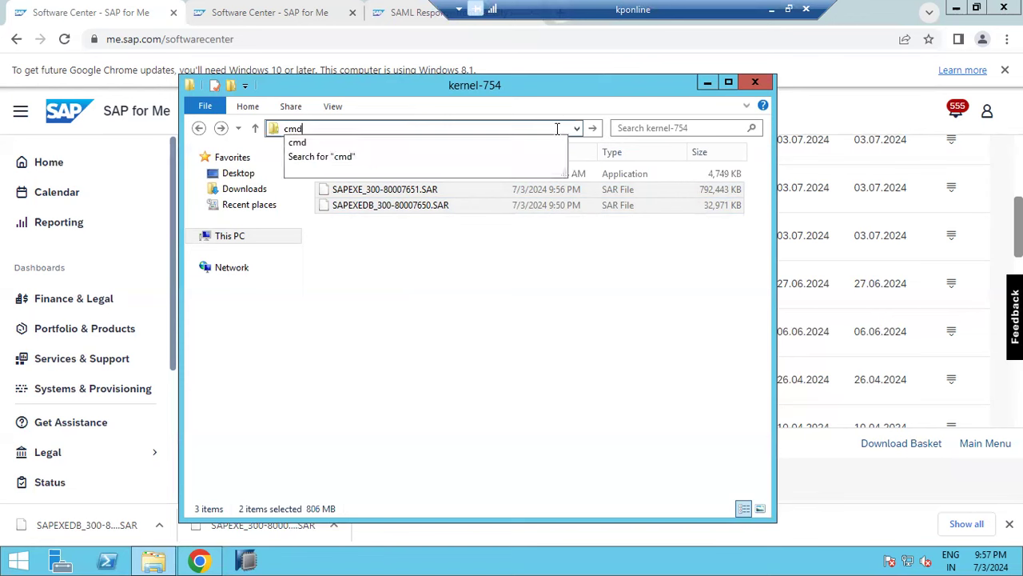
key(Return)
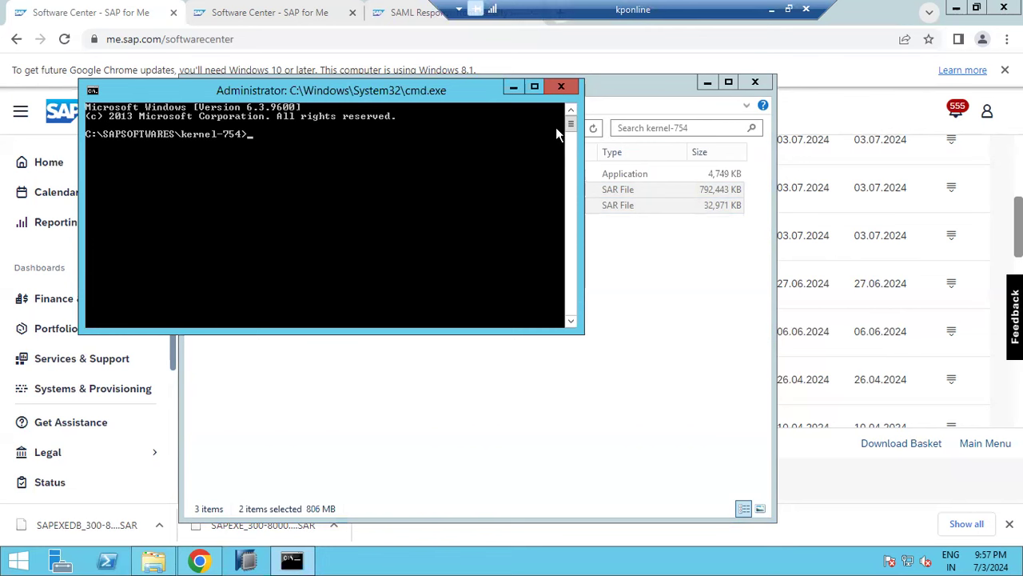
text(SAPCAR -xvf )
text(SAPEXE)
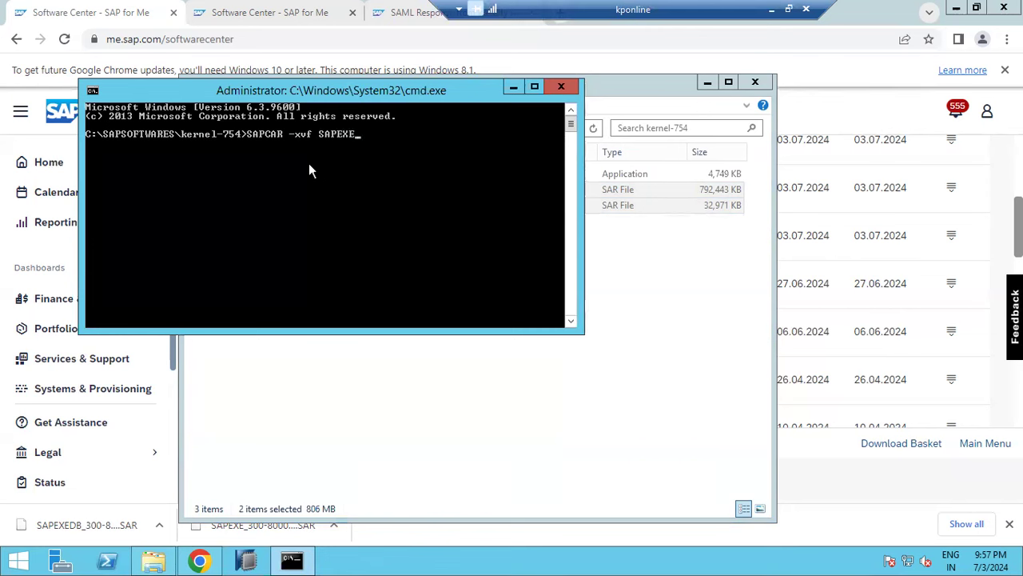
text(_*.SAR)
key(Return)
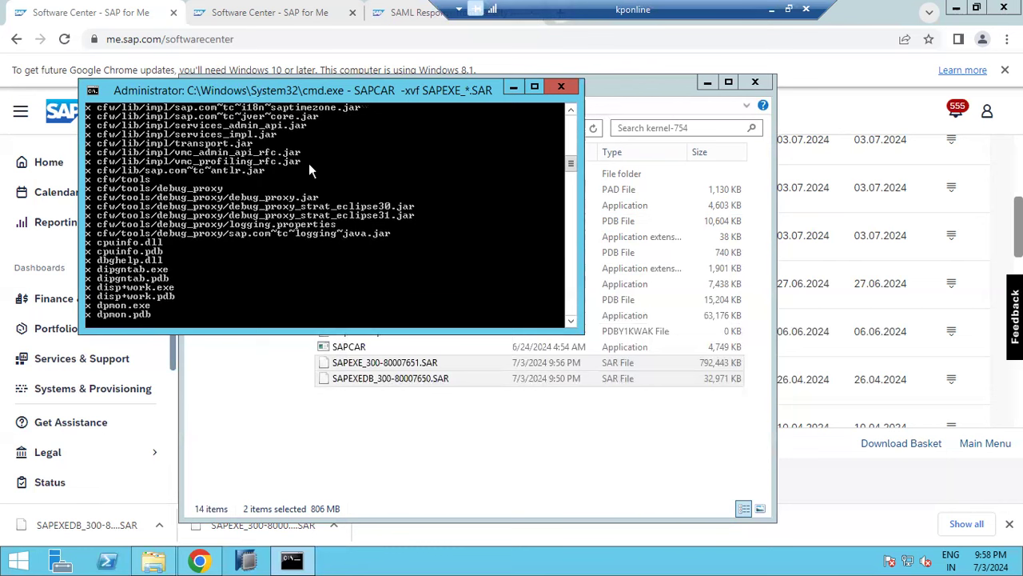
Minimize the browser, launch SAP Management Console from the desktop, and minimize the kernel-754 folder window
click(959, 15)
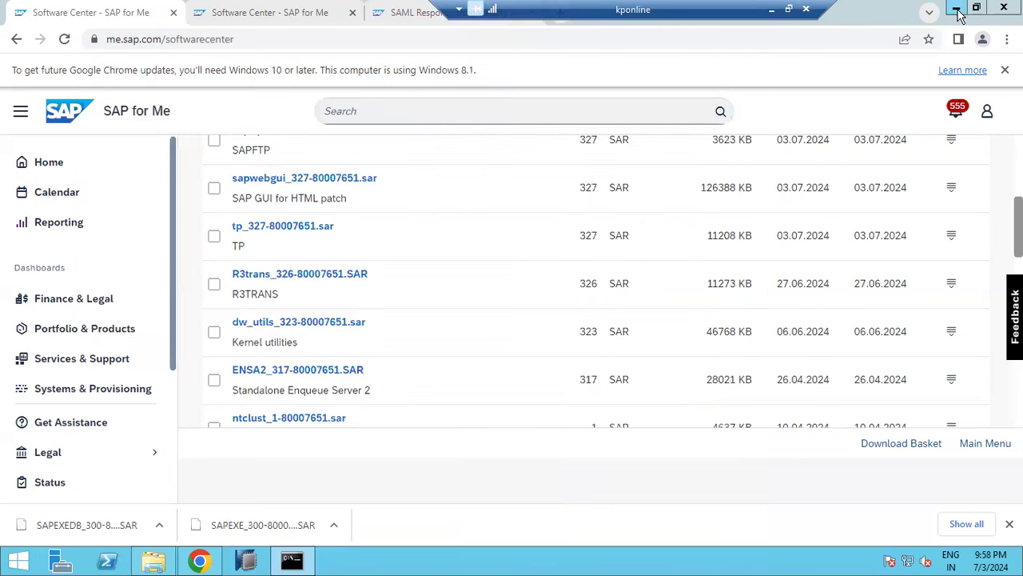
click(959, 12)
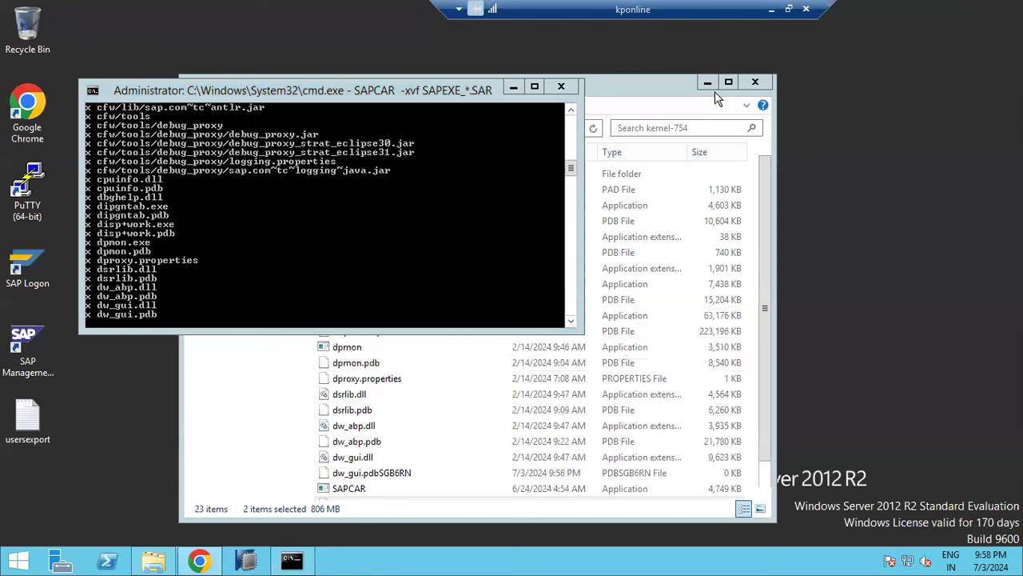
double_click(39, 334)
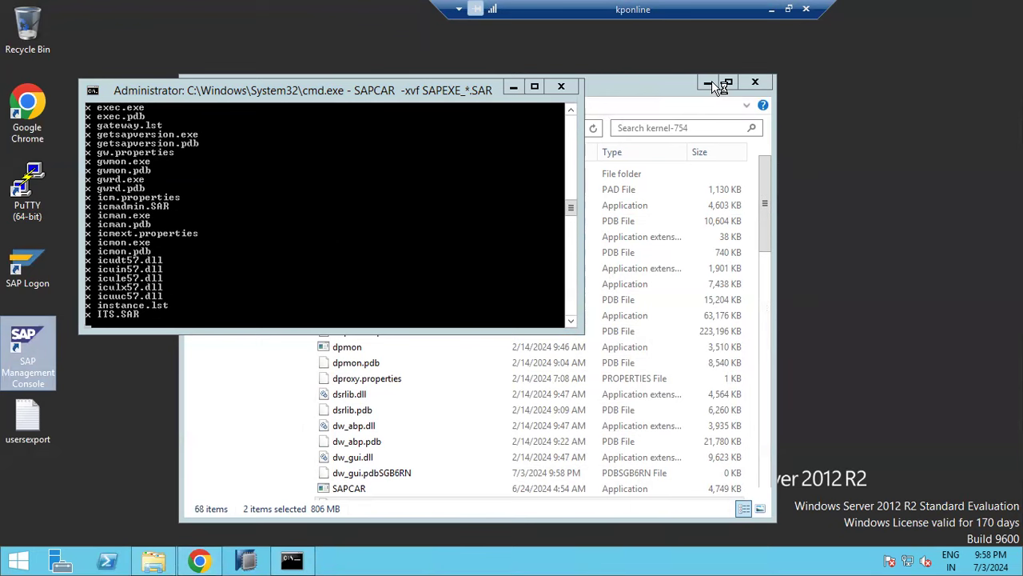
click(711, 81)
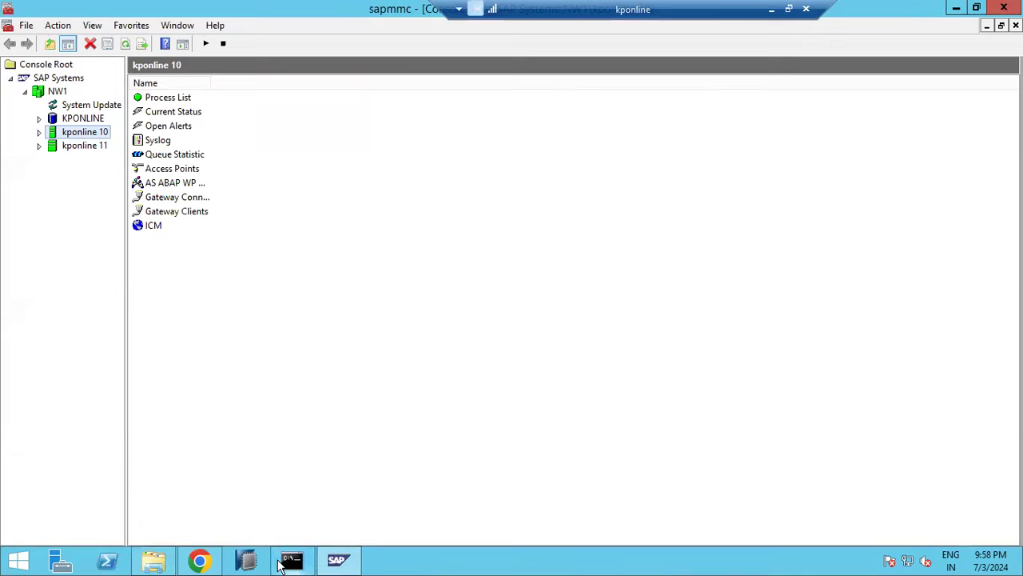
Return to the command prompt and extract the database archive with SAPCAR -xvf SAPEXEDB_*.SAR
mouse_move(281, 563)
click(272, 490)
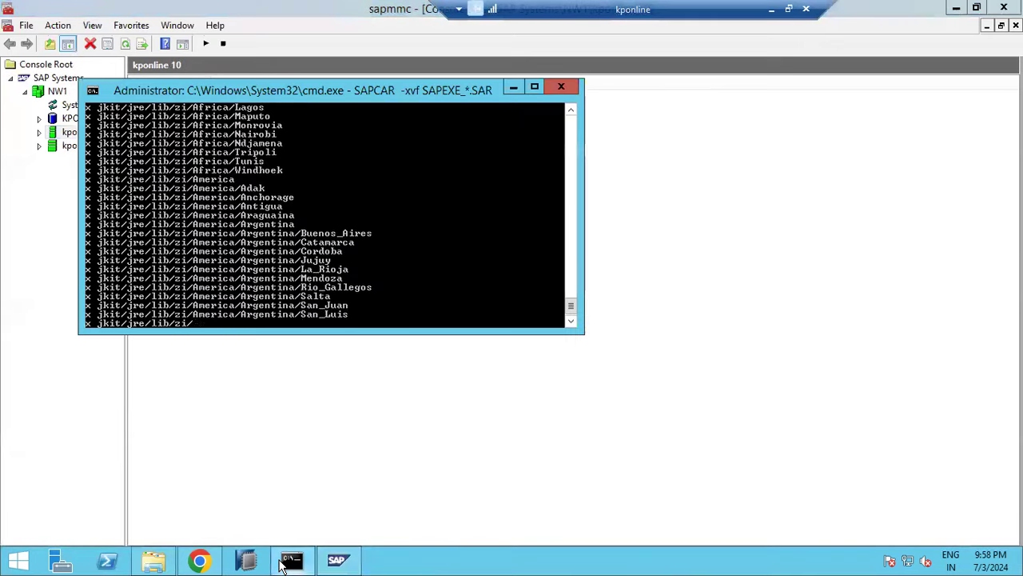
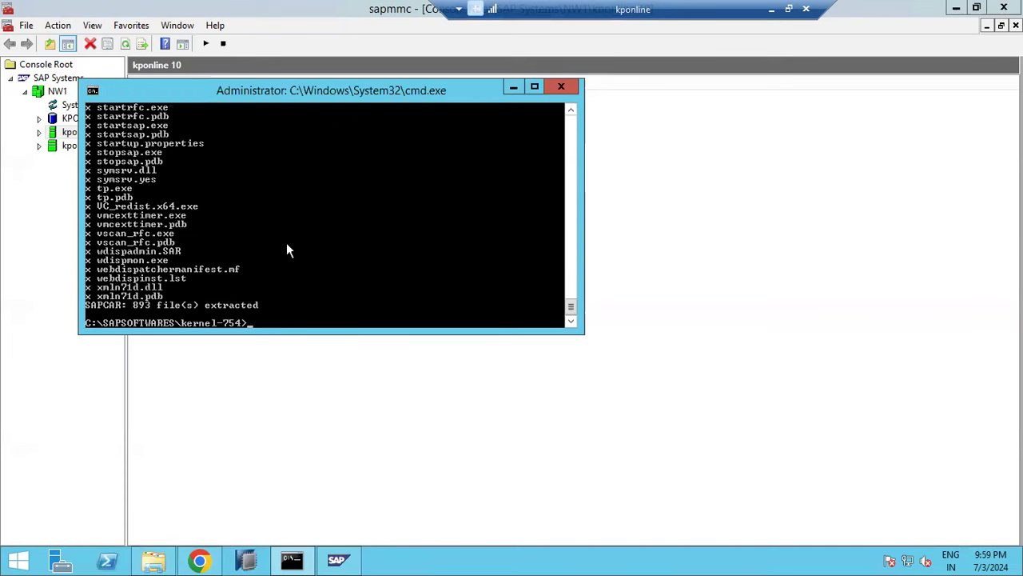
right_click(287, 244)
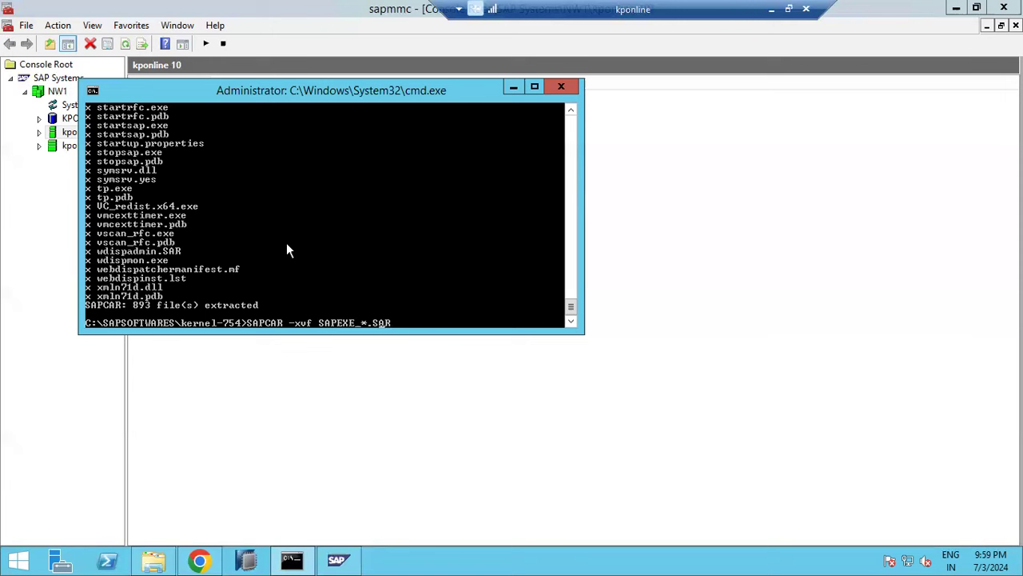
key(Left)
key(Left)
key(Left)
key(Left)
key(Left)
key(Left)
text(DB)
key(Return)
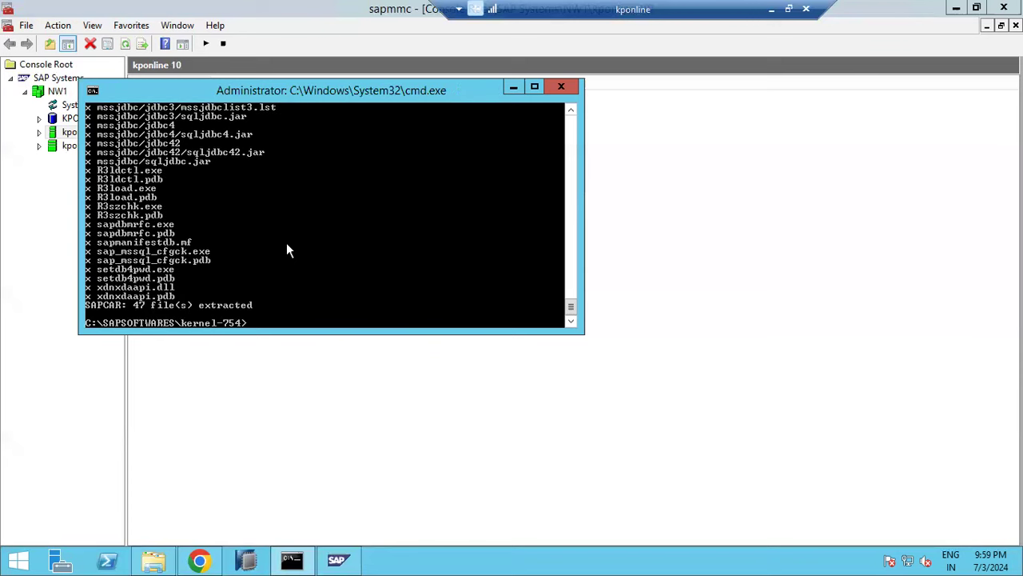
Stop all instances of NW1 in SAP Management Console with a hard shutdown, authenticating with the administrator account's password
click(306, 389)
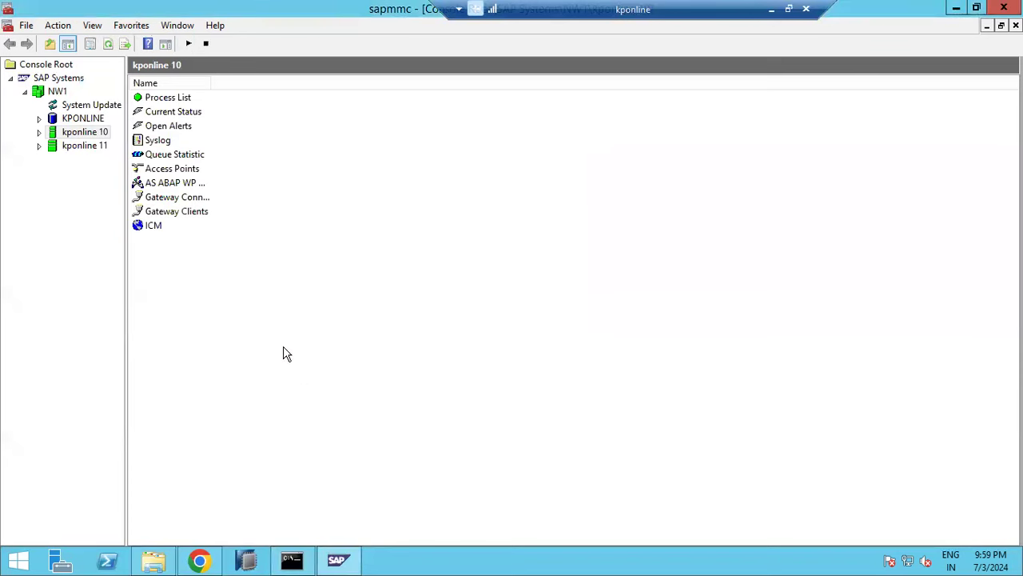
click(49, 92)
right_click(49, 93)
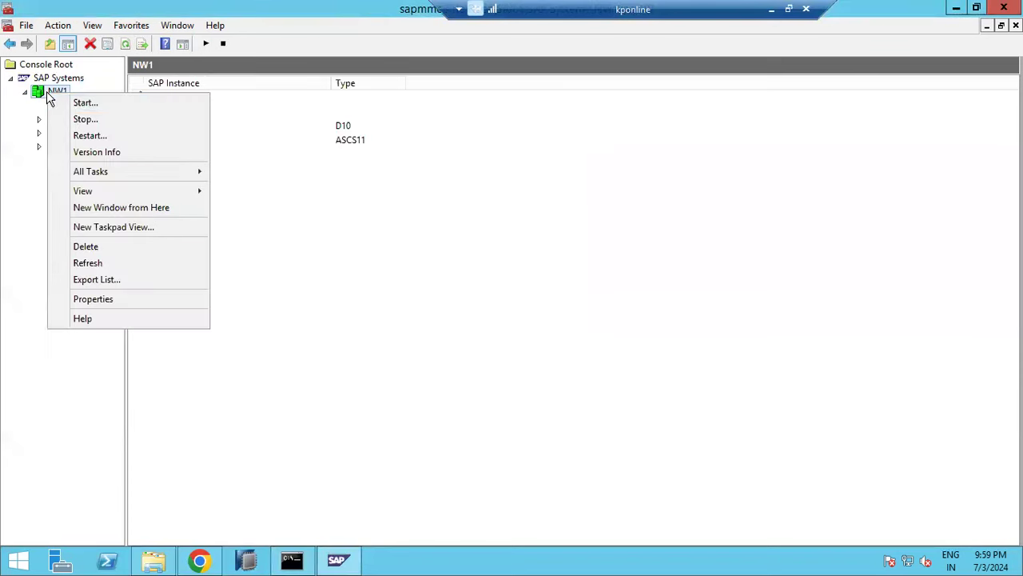
click(83, 120)
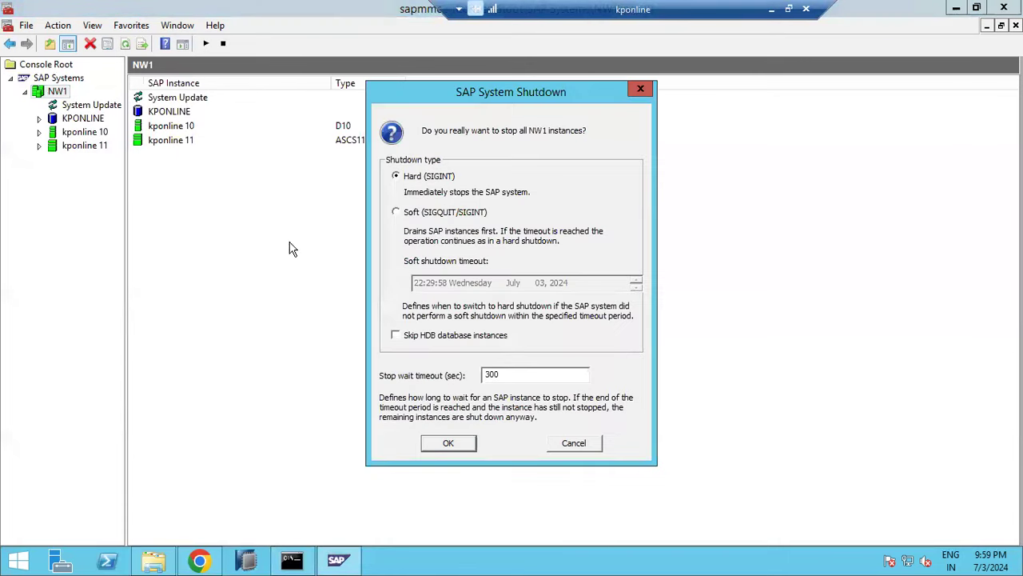
click(470, 443)
click(458, 296)
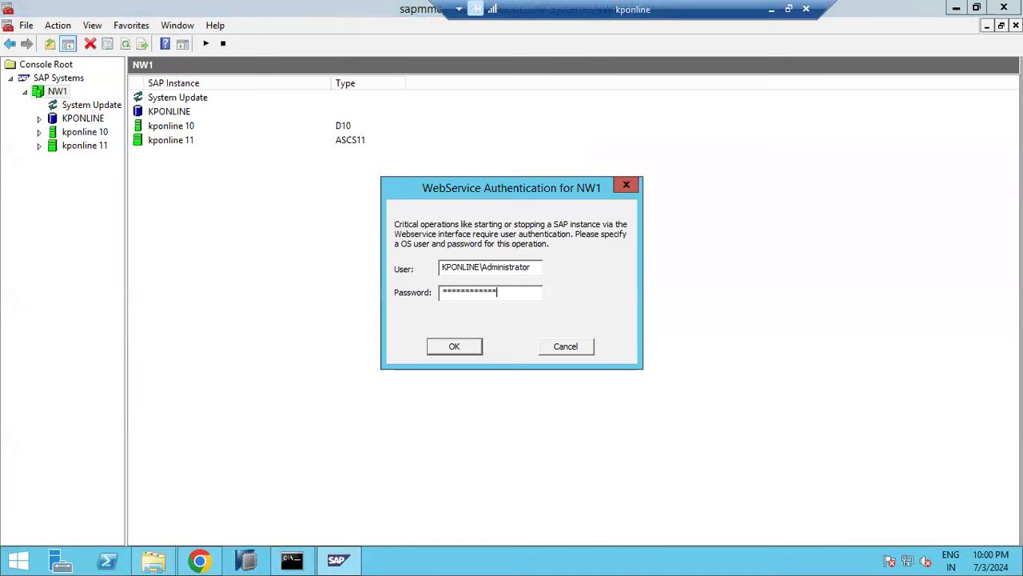
key(Return)
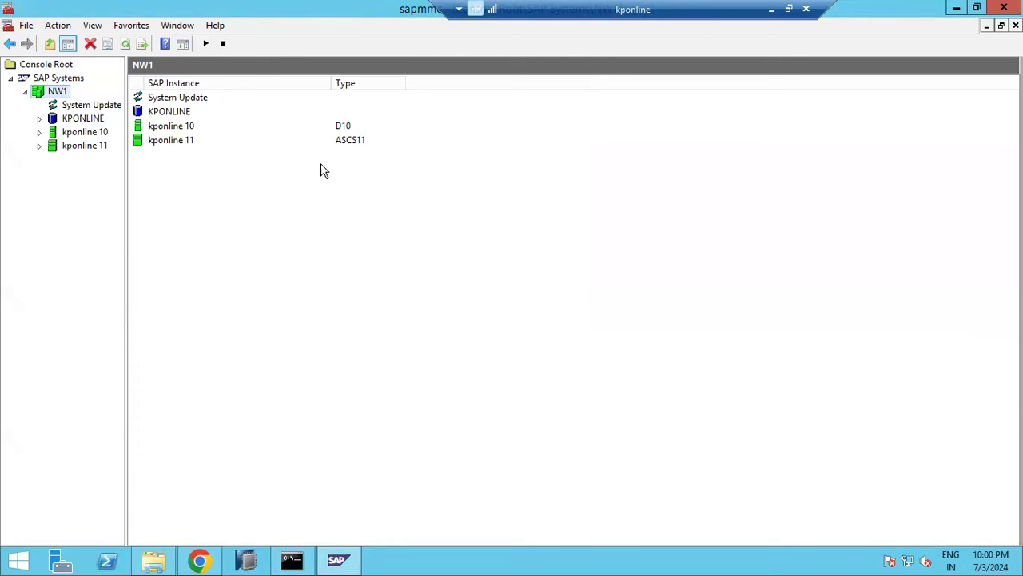
Refresh the NW1 status, expand instances kponline 10 and kponline 11, and check the process list of kponline 11
click(123, 45)
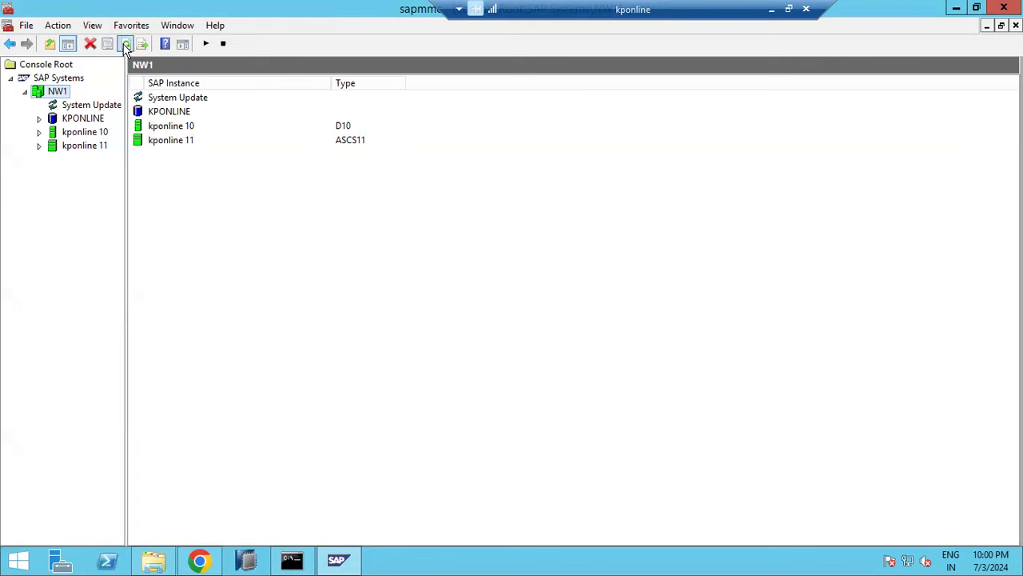
click(38, 146)
click(67, 158)
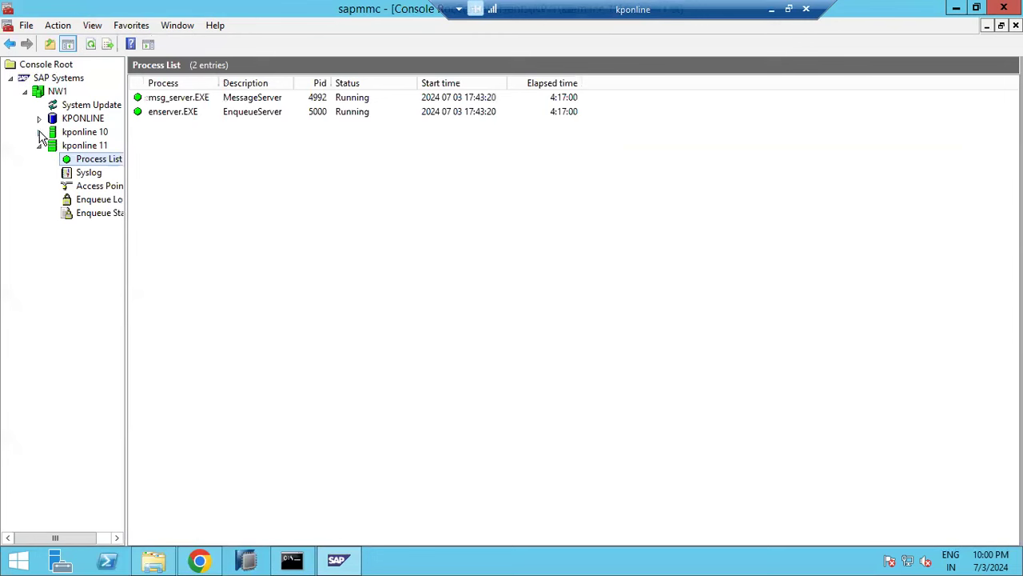
click(38, 132)
click(91, 45)
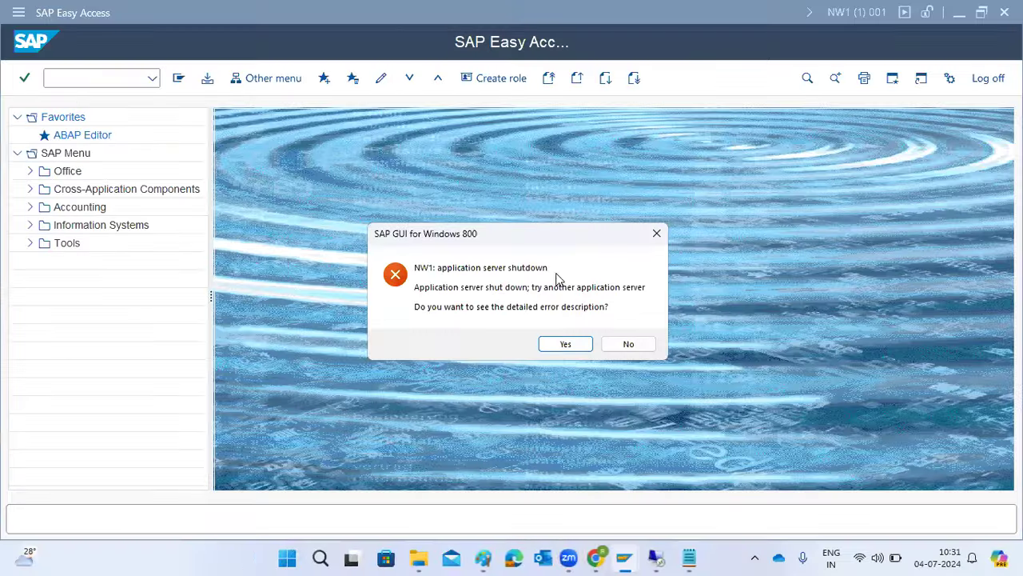
Switch to local SAP GUI, decline the shutdown error details, check the ECC Development and ECC PROD logon screens, and return to the Paint notes
click(633, 342)
click(616, 557)
double_click(370, 229)
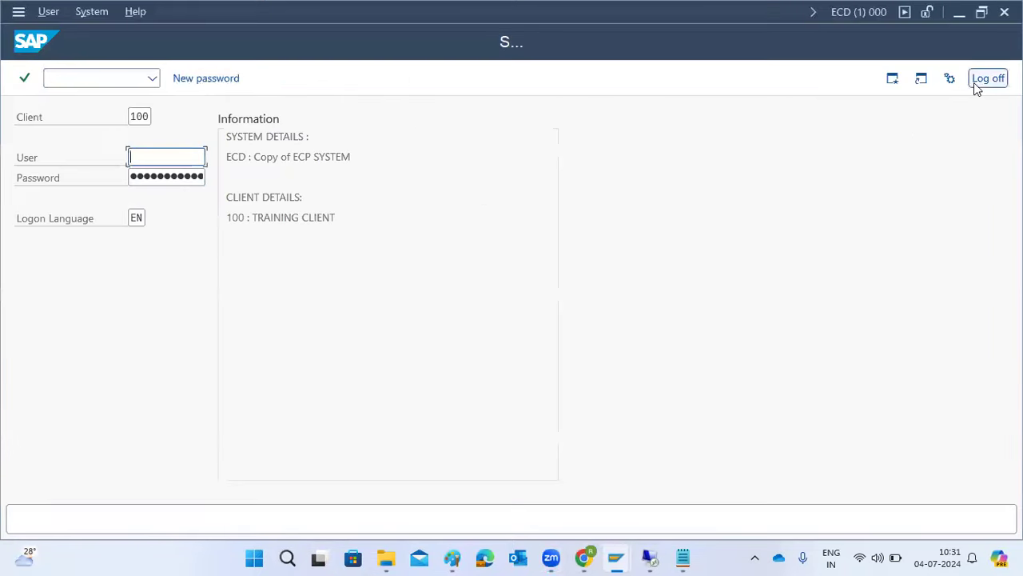
click(986, 77)
double_click(342, 246)
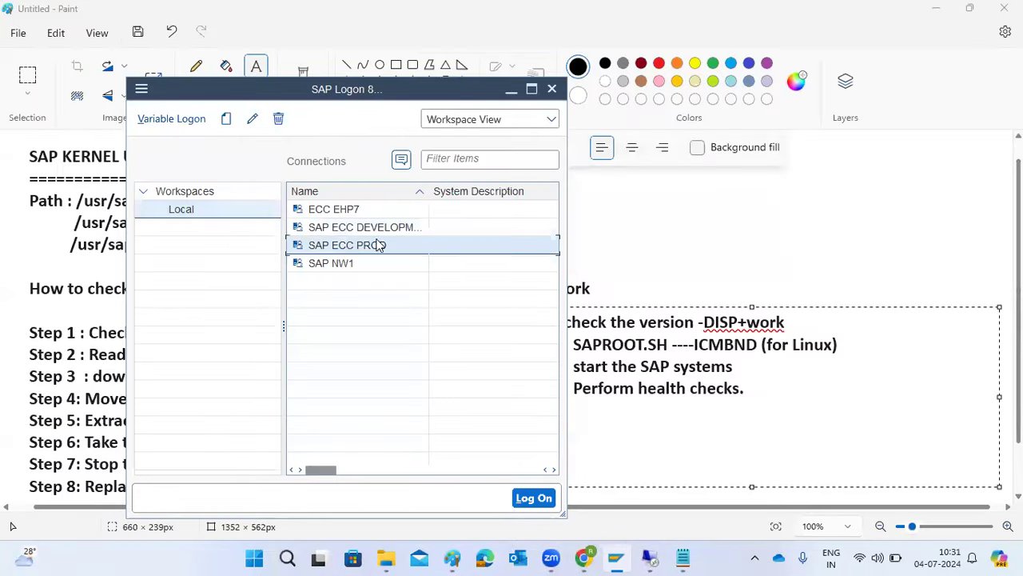
click(986, 79)
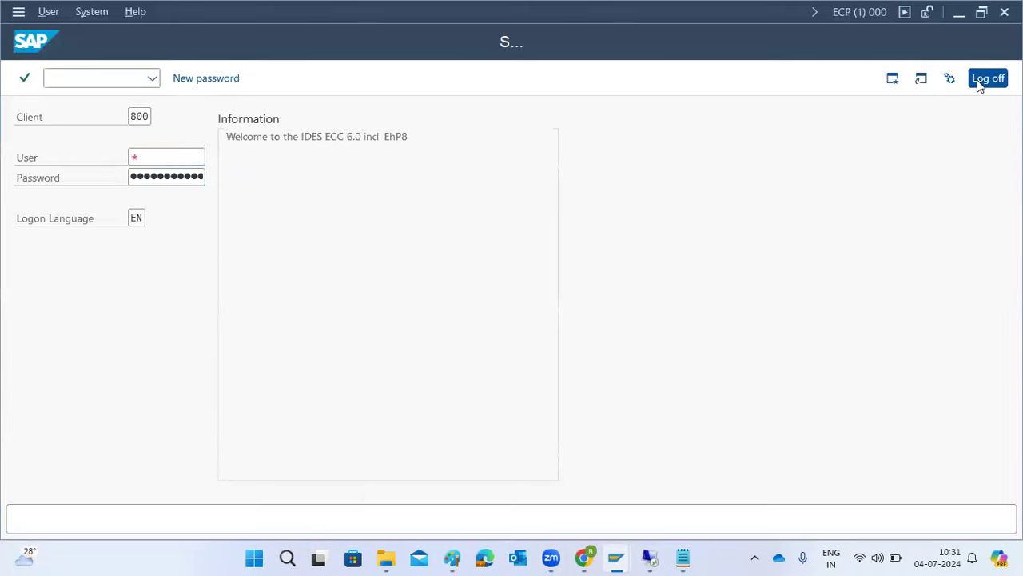
click(77, 307)
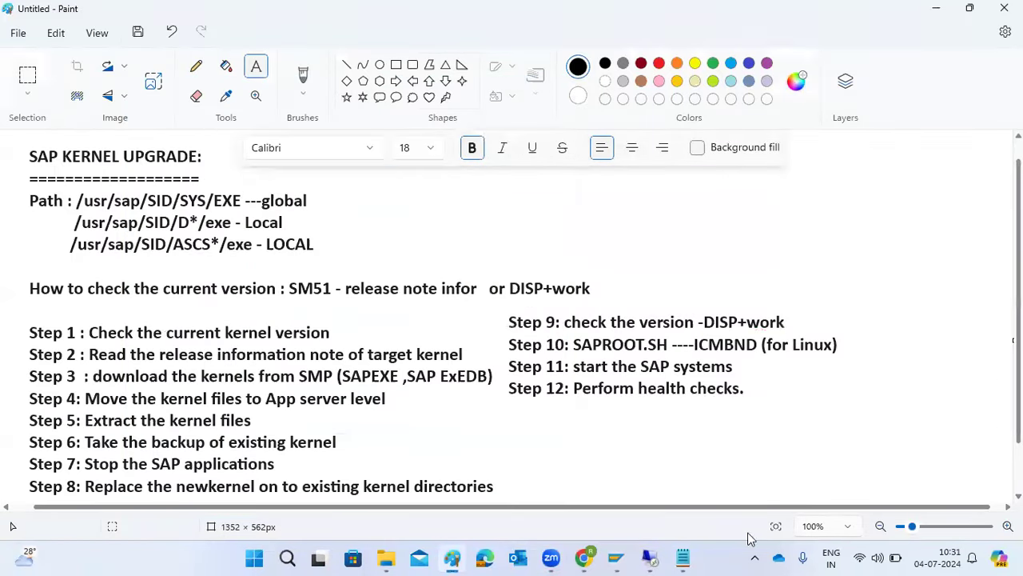
Switch back to the kponline remote session, list the services in Task Manager, and stop the SAPNW1_11 service
mouse_move(660, 553)
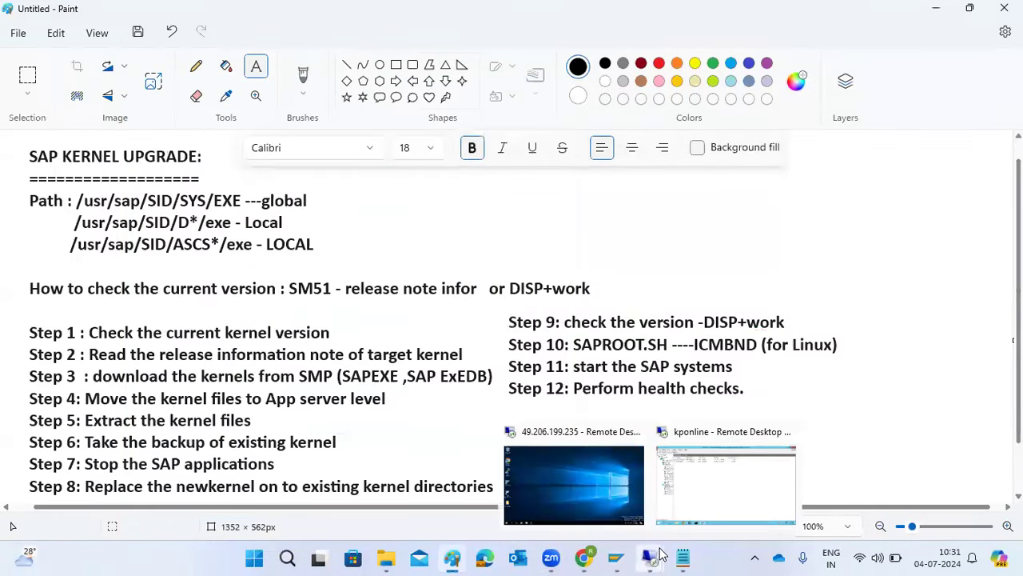
click(717, 485)
click(331, 562)
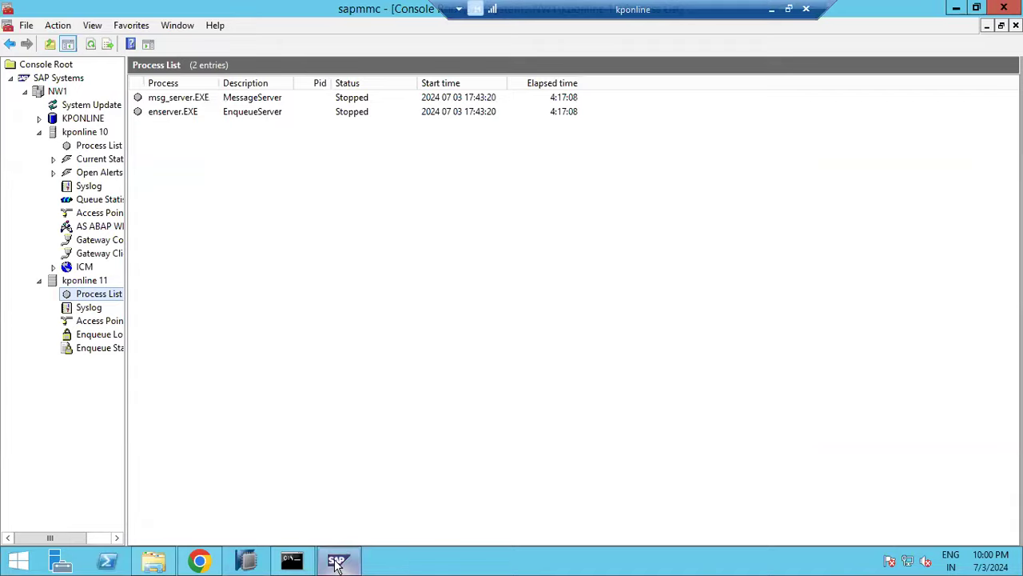
right_click(423, 566)
click(446, 521)
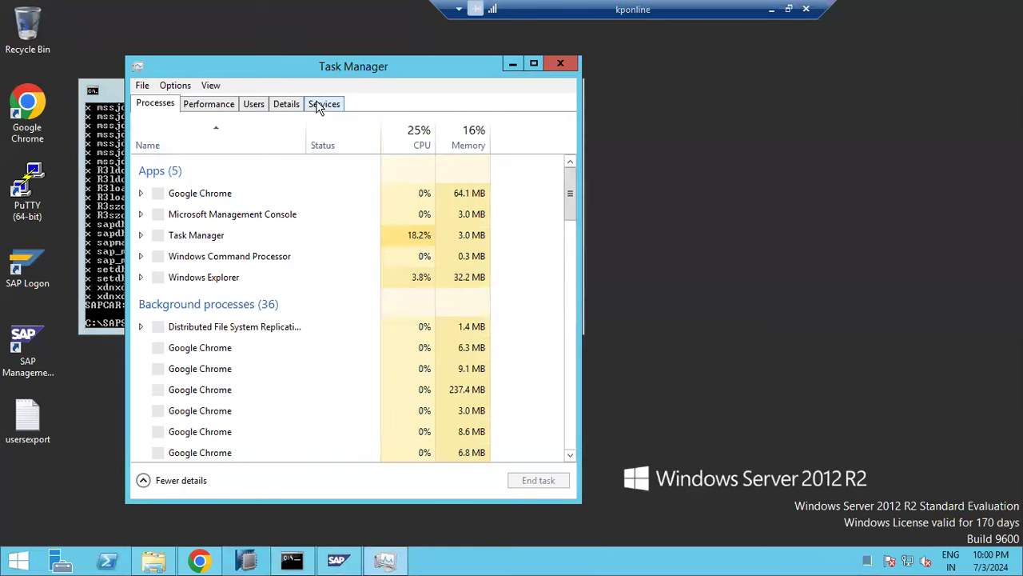
click(320, 105)
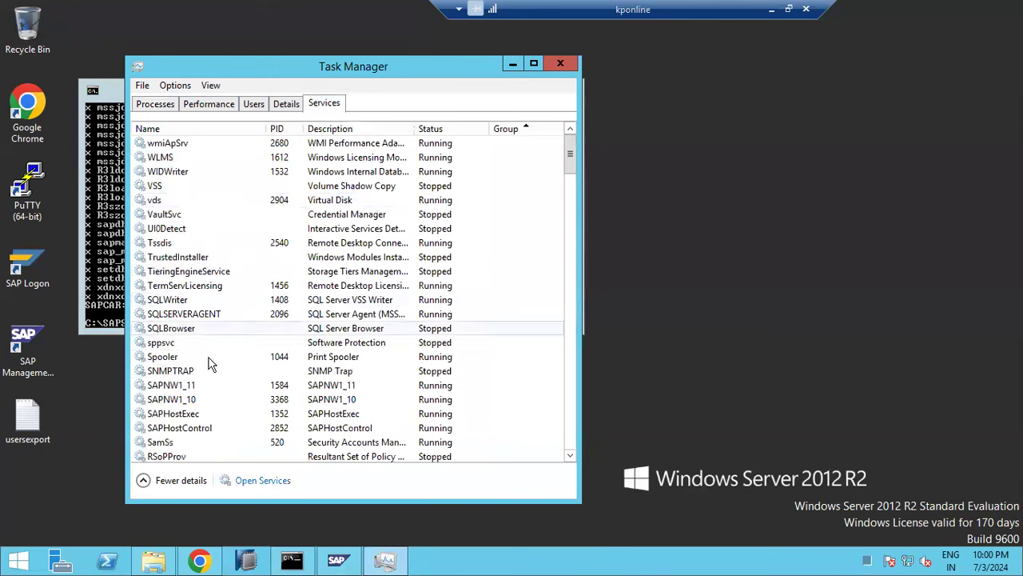
right_click(197, 387)
click(214, 410)
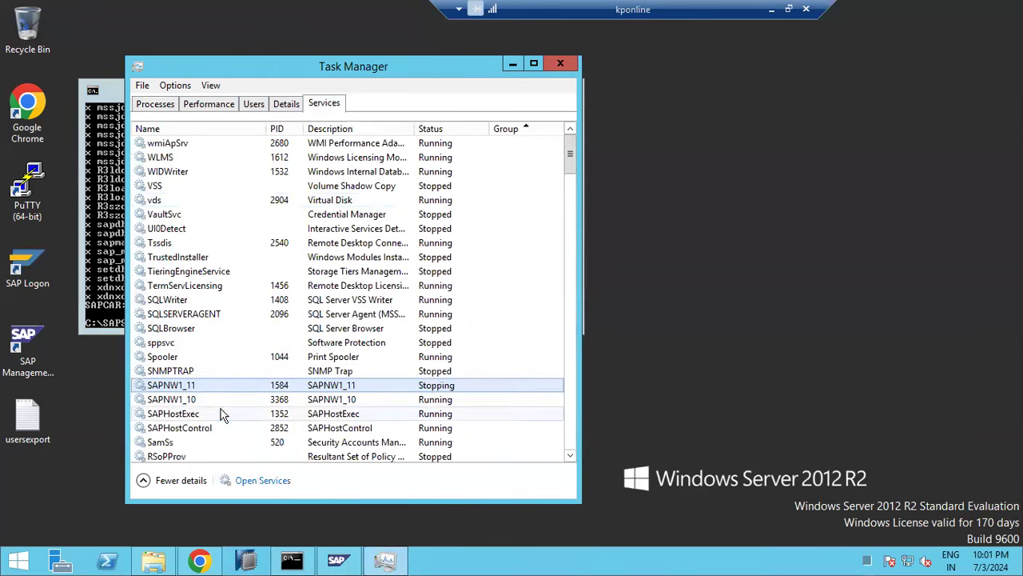
Stop the SAPNW1_10 service in Task Manager and put the Task Manager window away
right_click(211, 403)
click(233, 425)
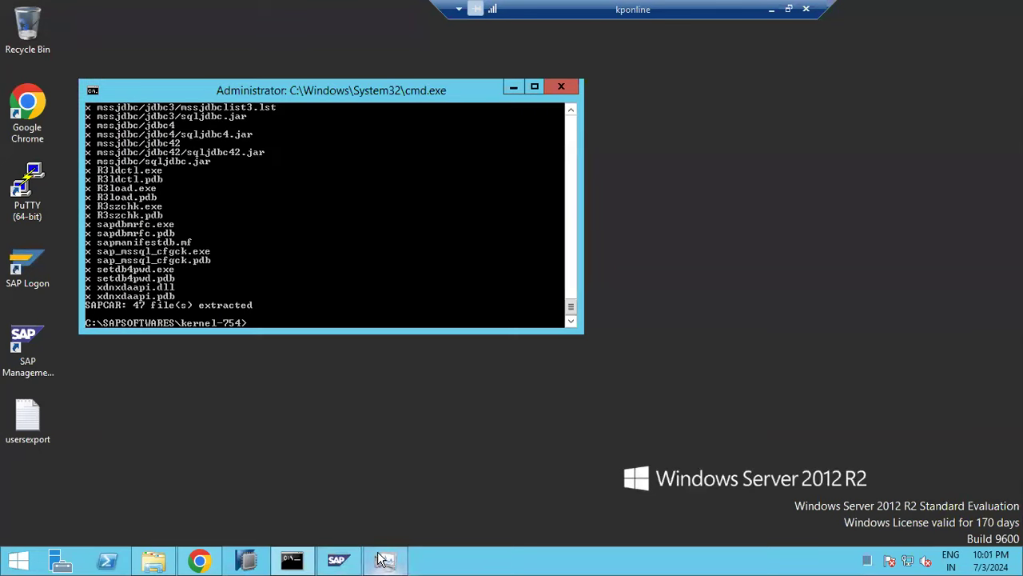
click(384, 559)
Copy all extracted files and folders in kernel-754 except the SAPEXE_300-80007651.SAR and SAPEXEDB_300-80007650.SAR archives
click(149, 562)
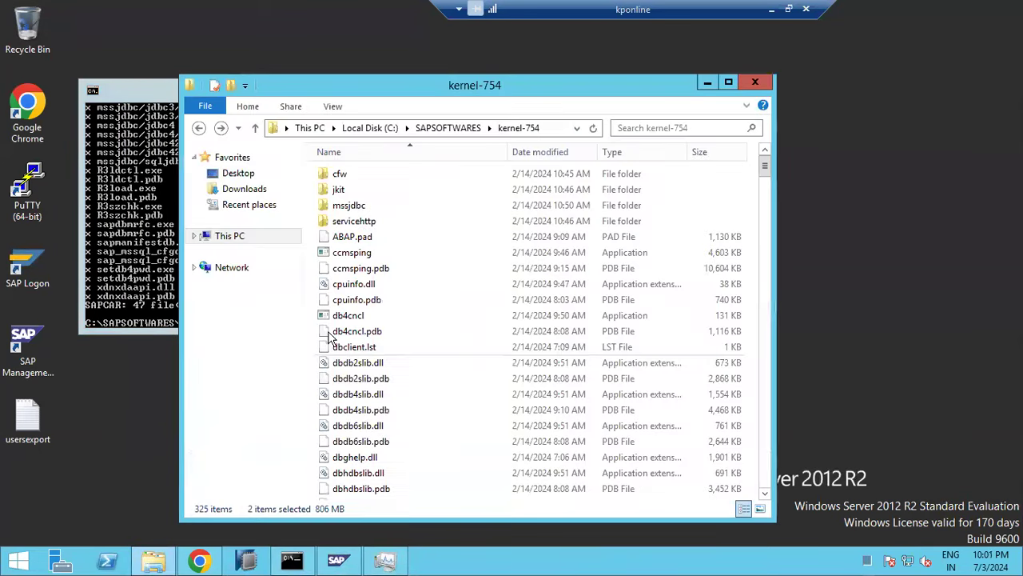
click(370, 285)
key(ctrl+a)
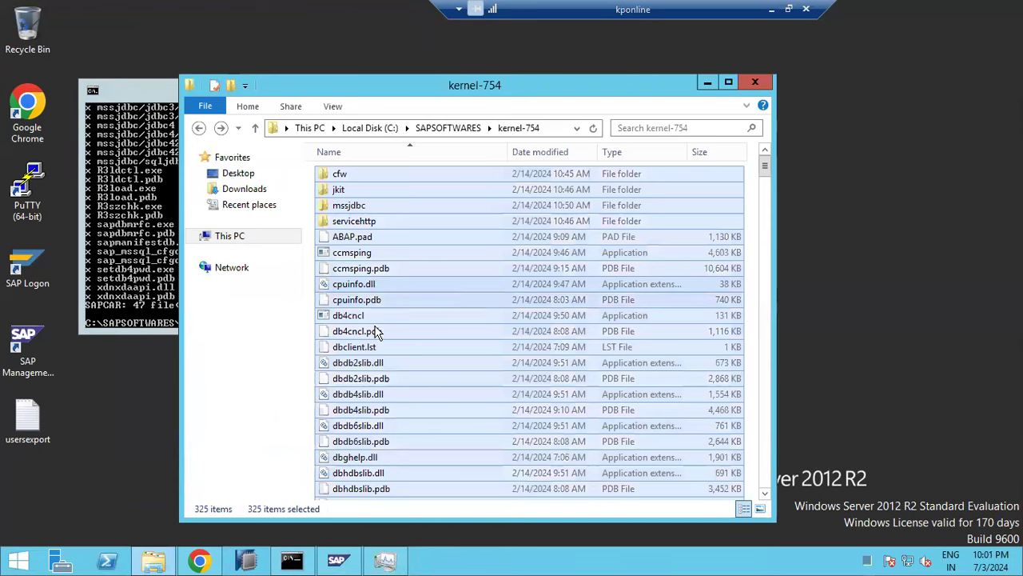
scroll(354, 410, down, 8)
scroll(353, 406, down, 20)
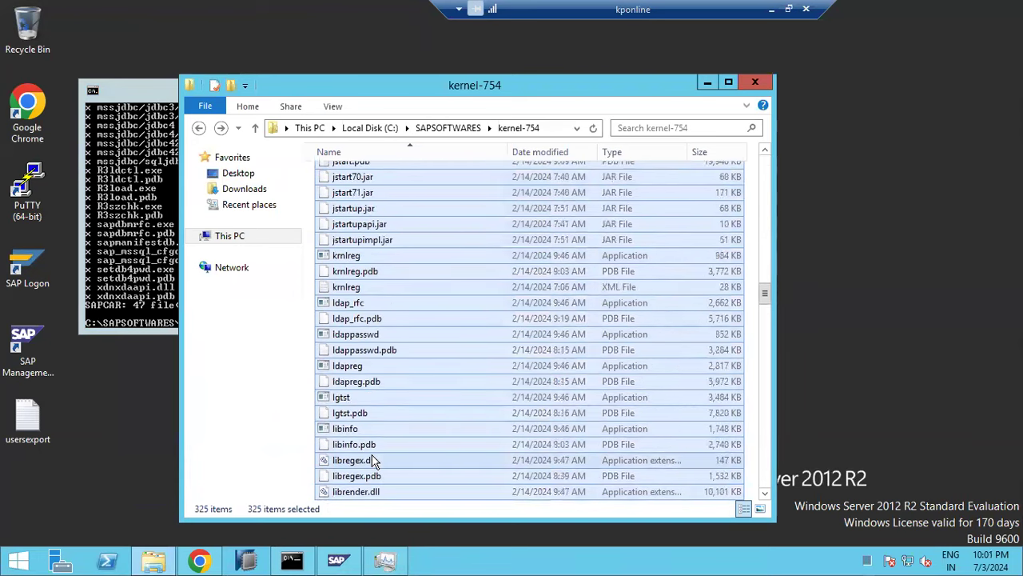
scroll(373, 463, down, 20)
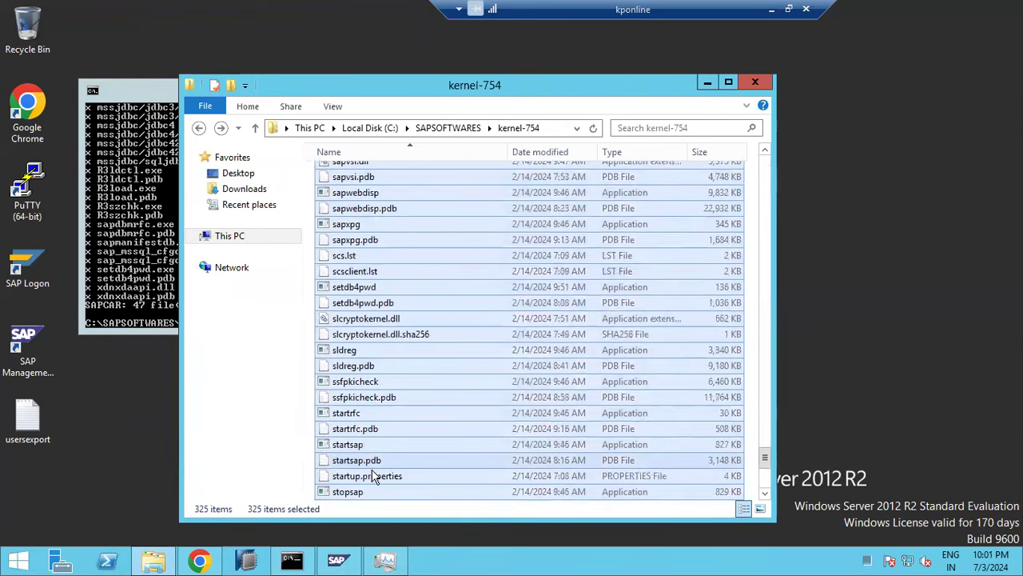
scroll(372, 476, up, 20)
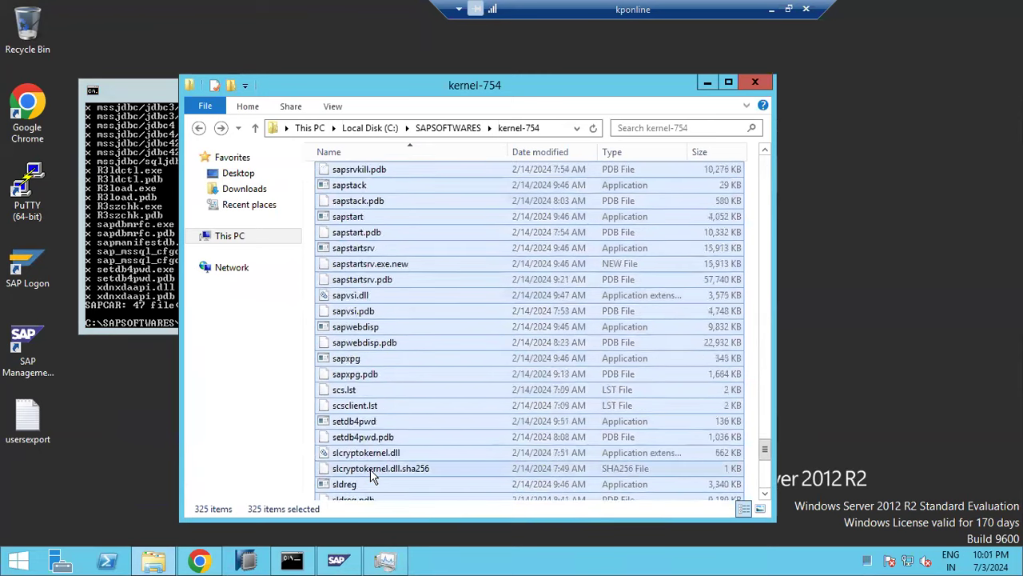
scroll(372, 475, up, 5)
scroll(371, 475, down, 5)
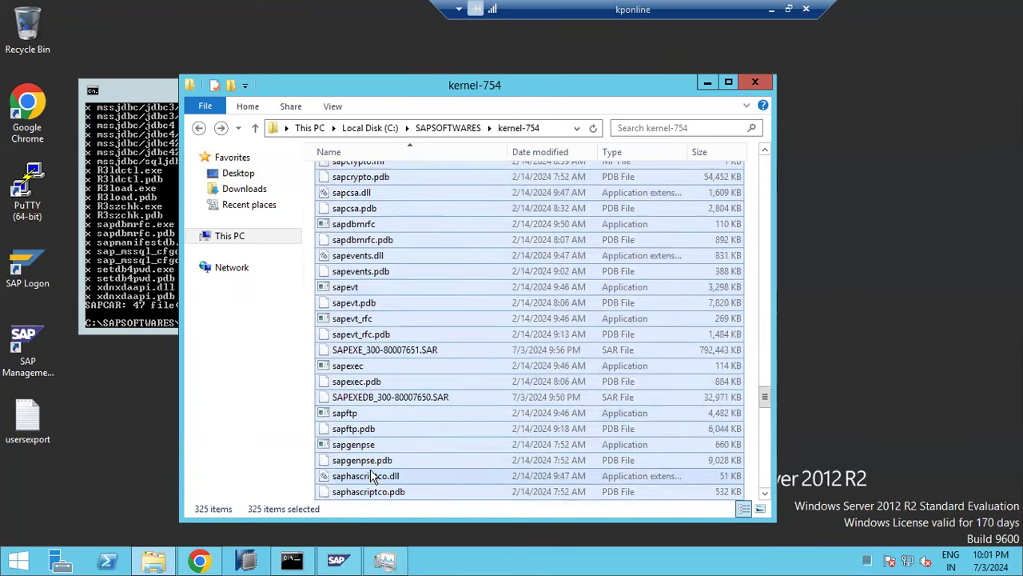
ctrl+click(370, 351)
ctrl+click(376, 400)
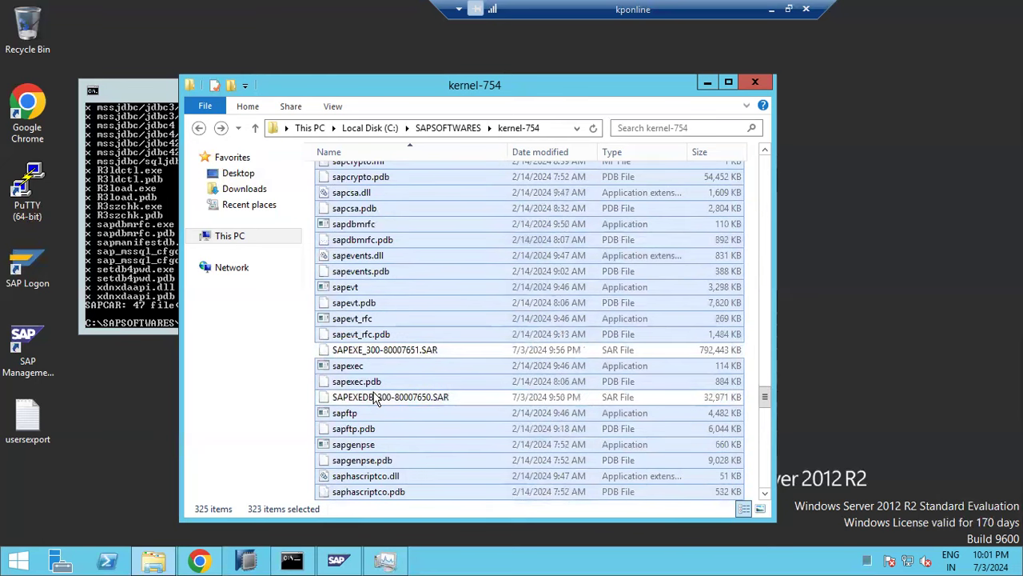
Browse to the global kernel folder E:\usr\sap\NW1\SYS\exe\uc\NTAMD64
click(238, 237)
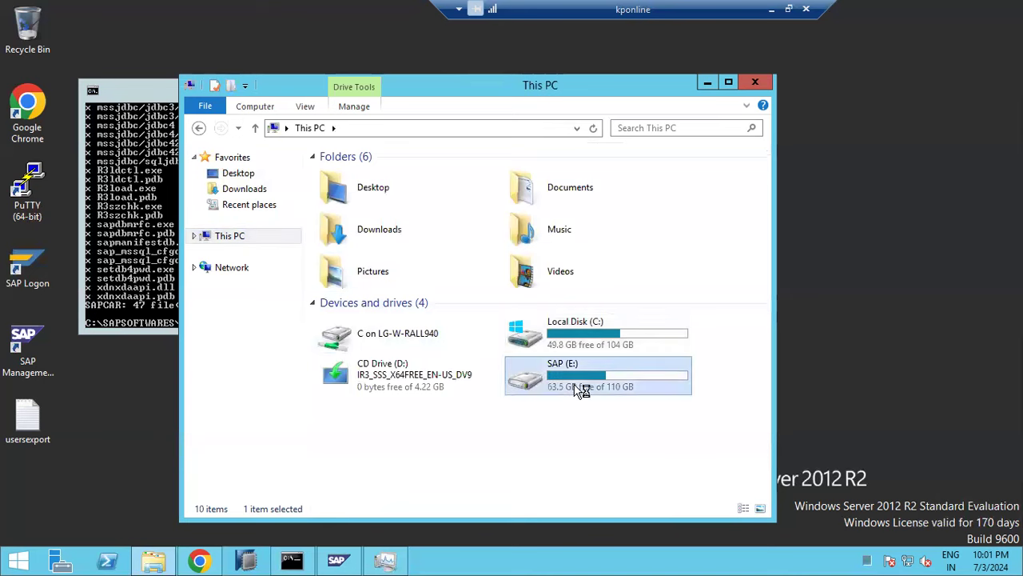
double_click(580, 387)
double_click(336, 268)
click(337, 180)
double_click(338, 178)
double_click(367, 192)
click(345, 210)
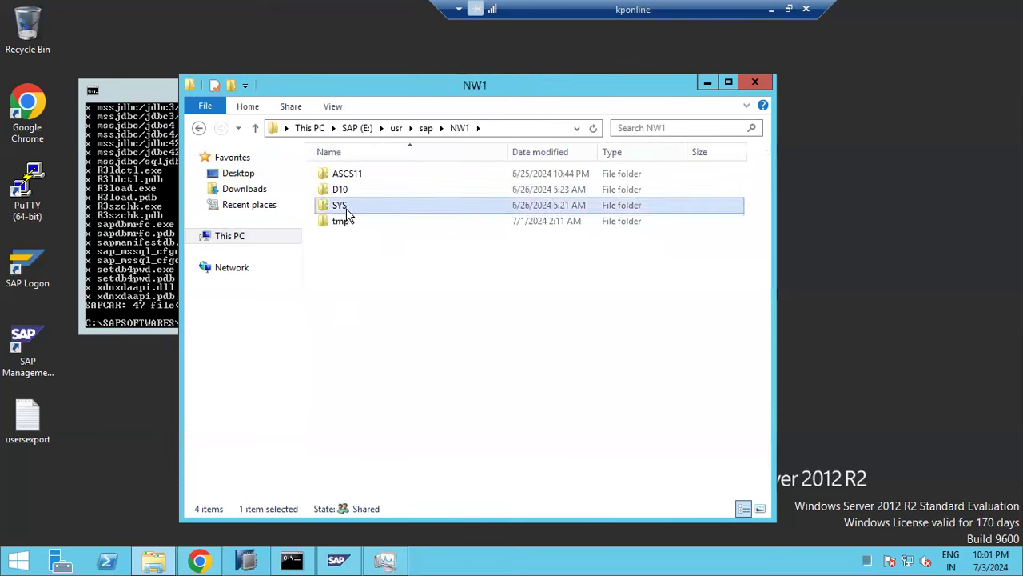
double_click(345, 209)
double_click(352, 181)
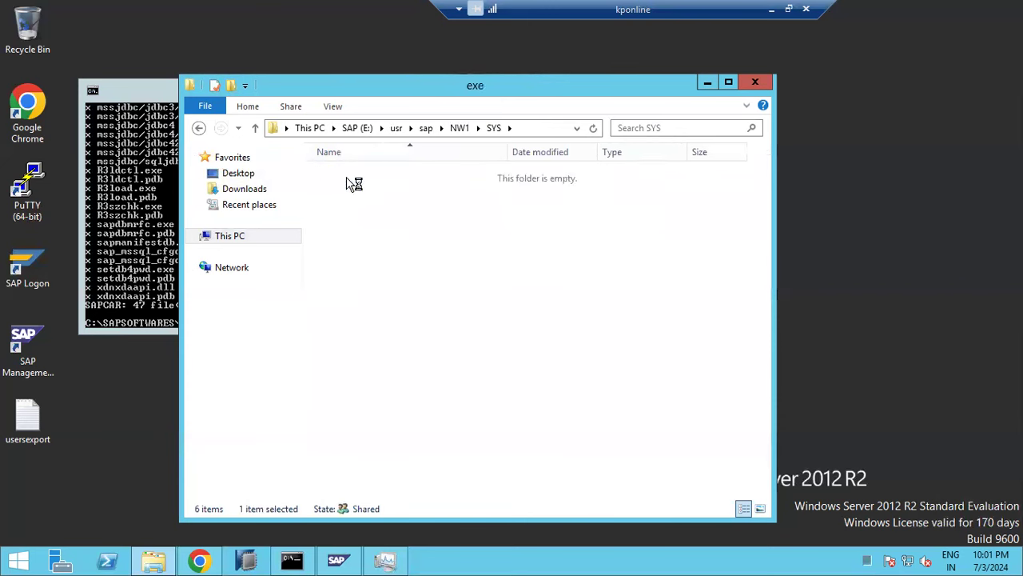
double_click(336, 179)
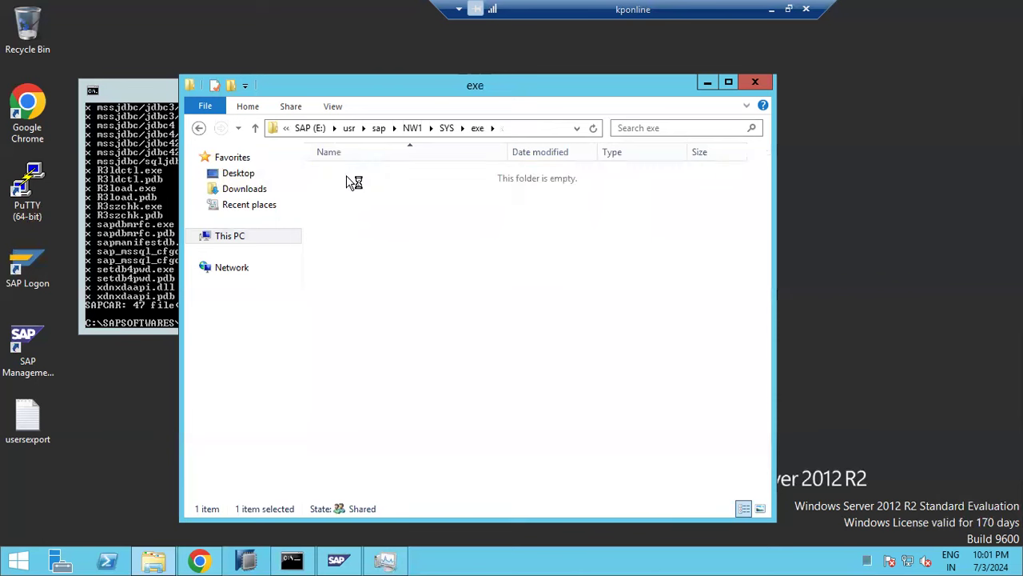
double_click(364, 183)
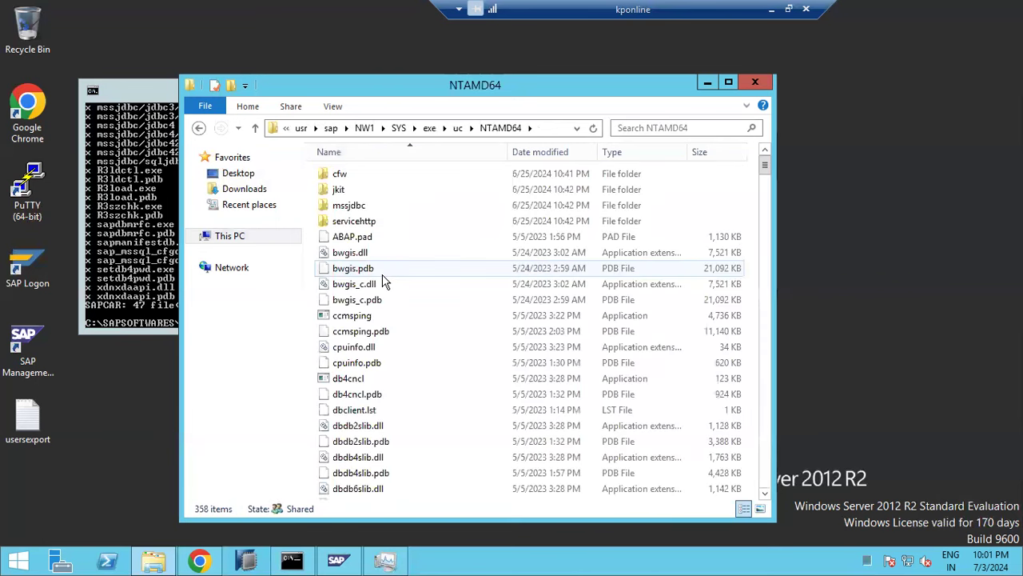
Paste the new kernel files into NTAMD64, replacing the files with the same names, and close the folder and command prompt windows
click(382, 274)
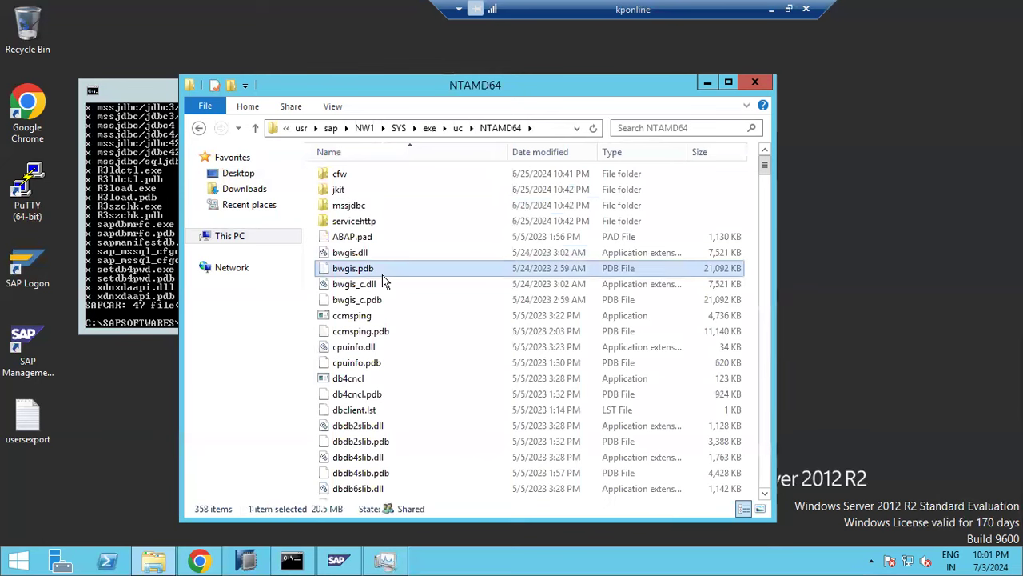
key(ctrl+v)
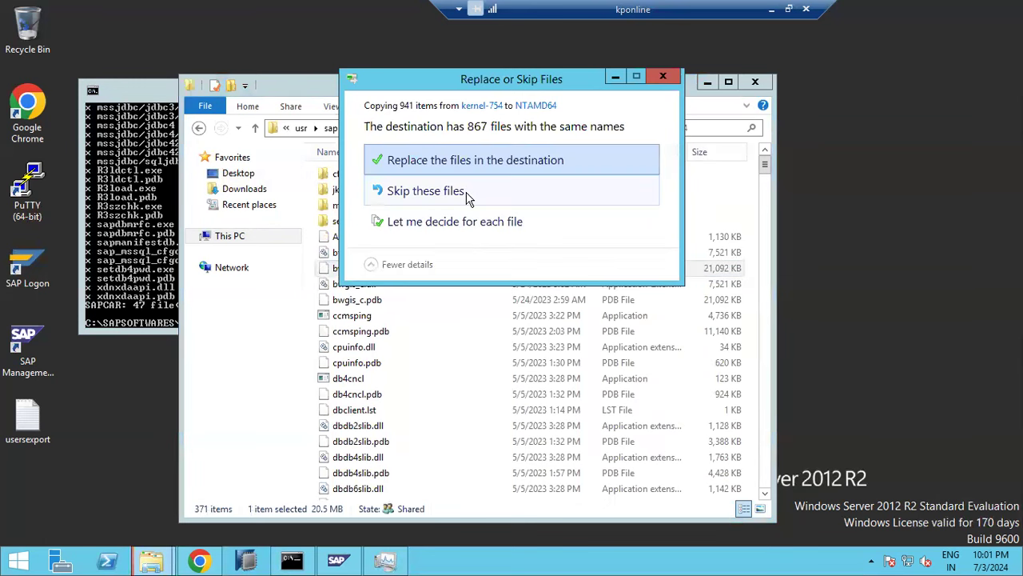
click(476, 170)
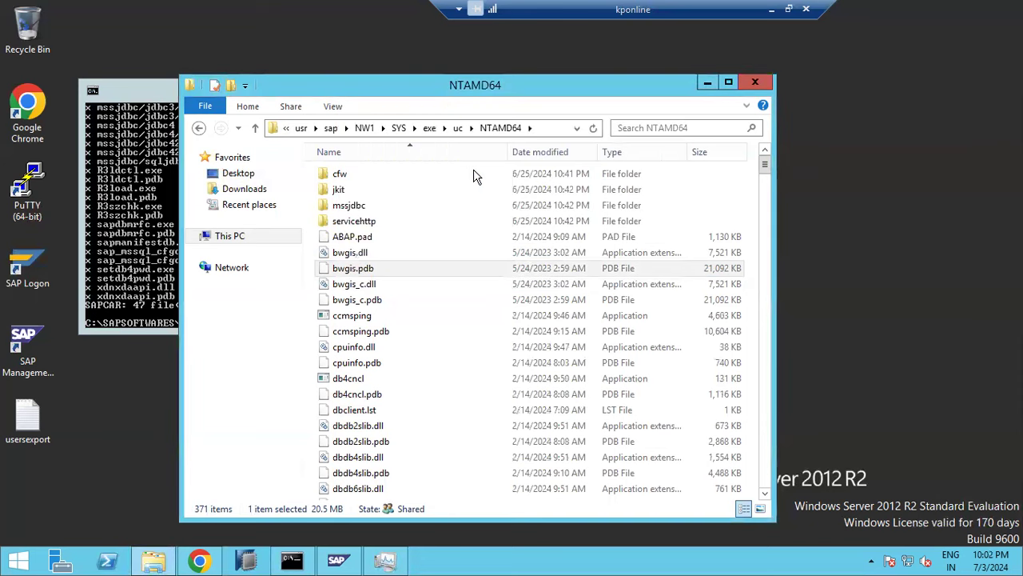
key(ctrl+a)
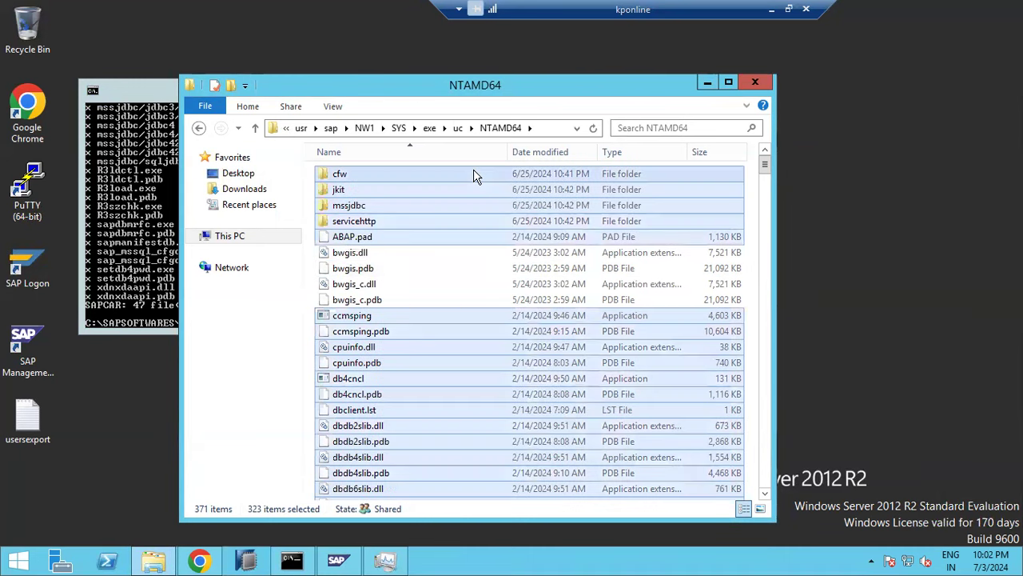
click(757, 83)
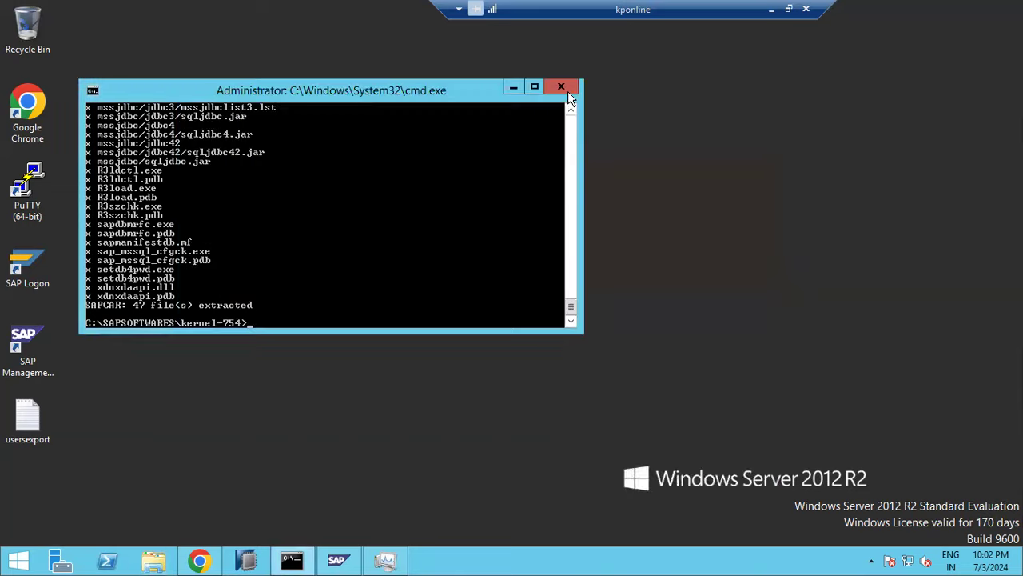
click(568, 90)
Refresh the desktop and start the SAPNW1_11 and SAPNW1_10 services in Task Manager
right_click(324, 226)
click(345, 271)
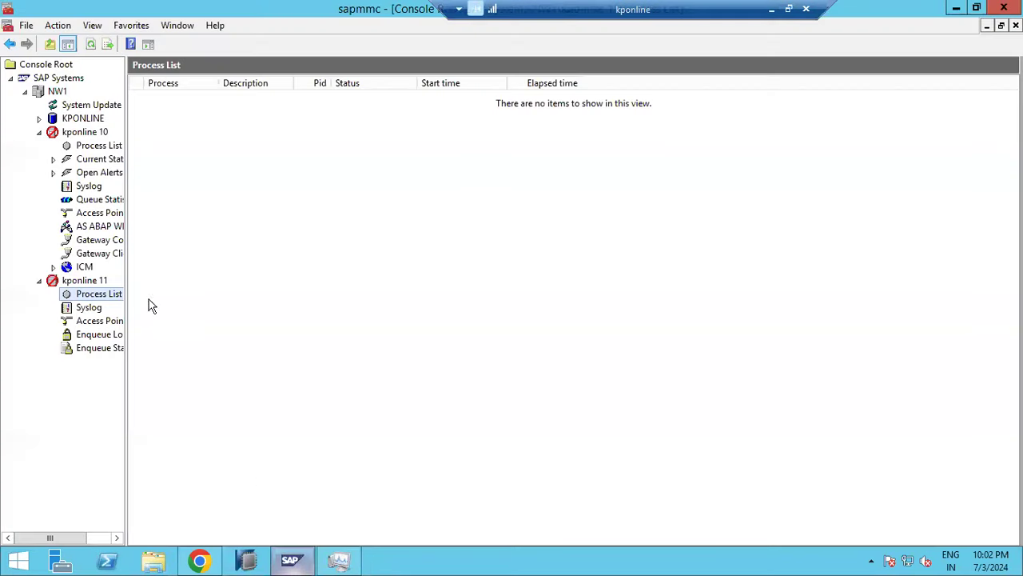
click(354, 563)
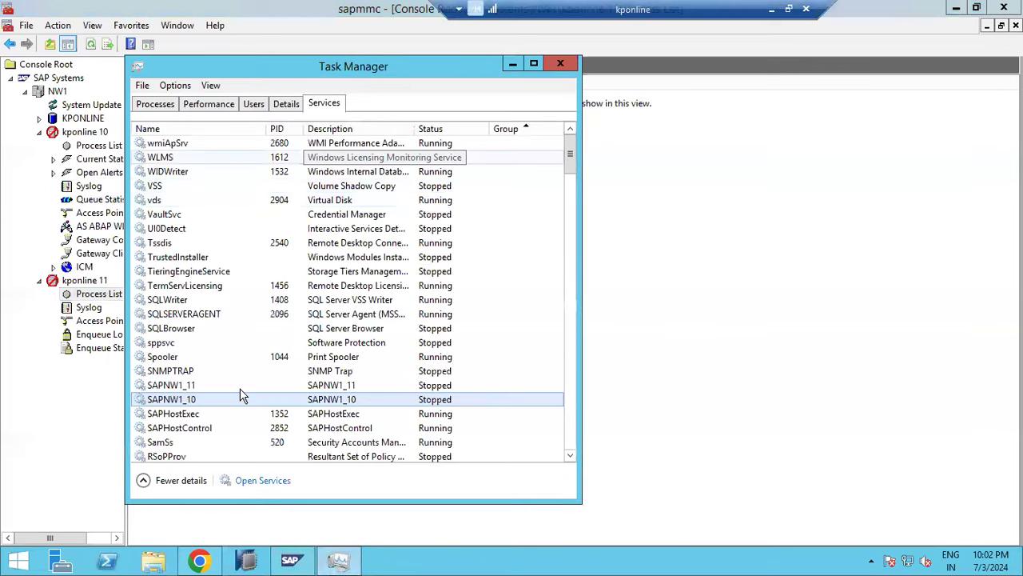
right_click(192, 385)
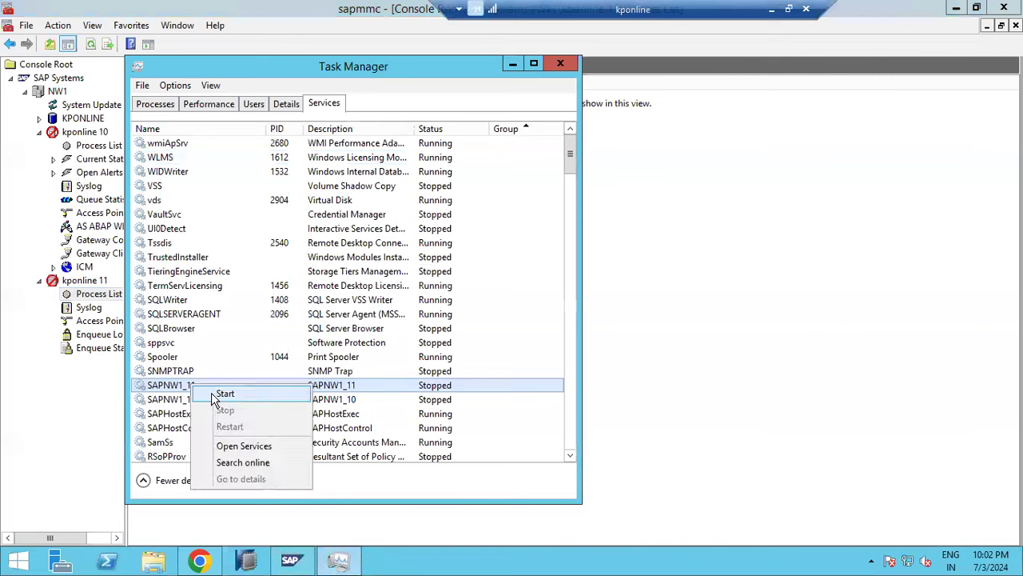
click(224, 394)
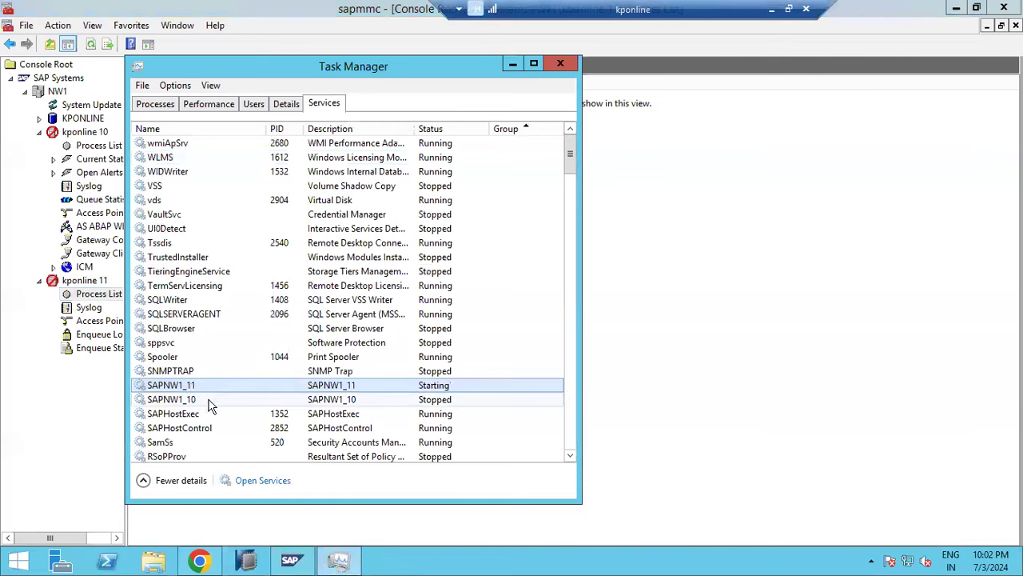
click(208, 402)
right_click(209, 405)
click(228, 412)
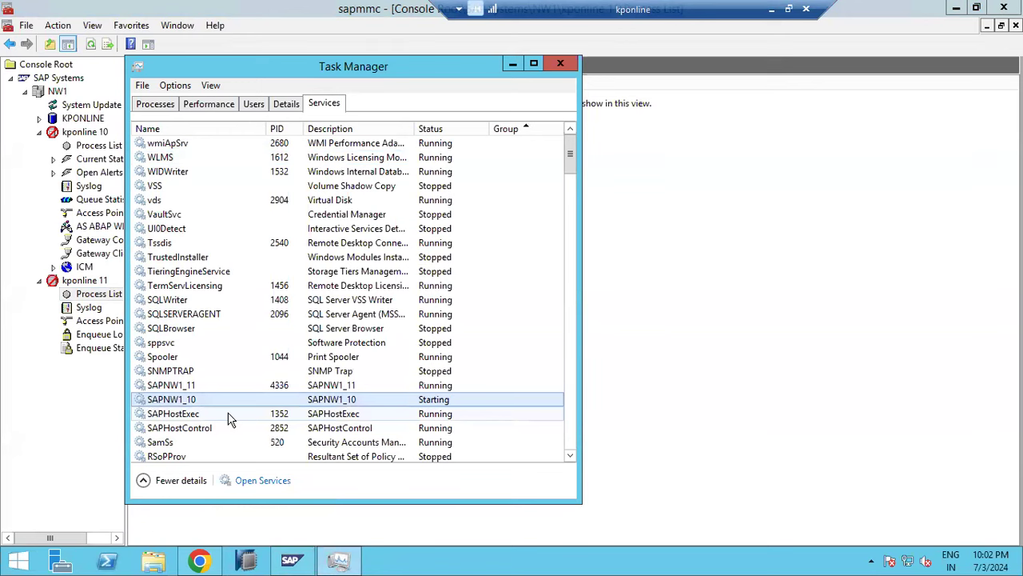
Close Task Manager, then close and reopen SAP Management Console to reload the NW1 instances
click(562, 63)
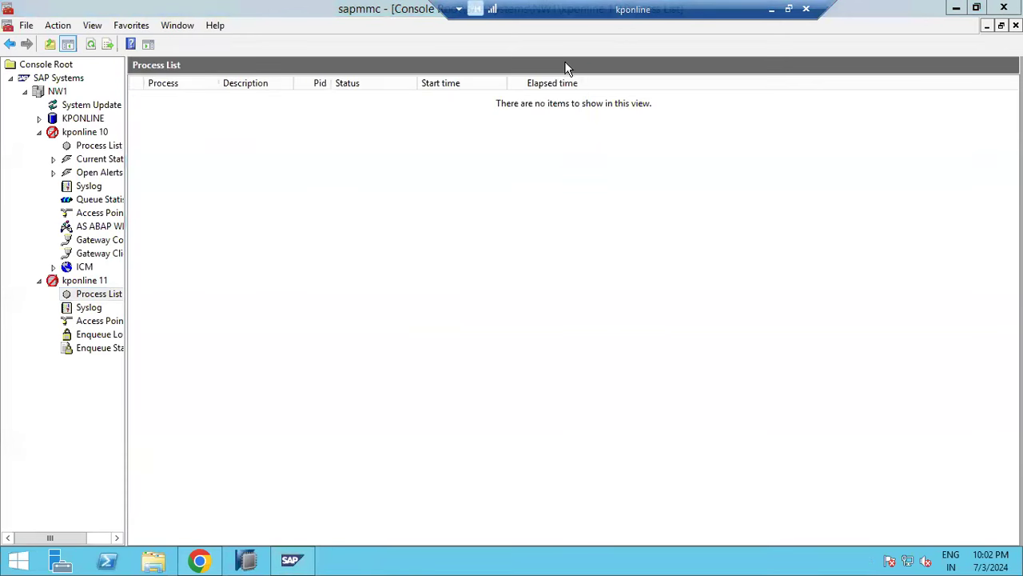
click(1004, 8)
click(509, 320)
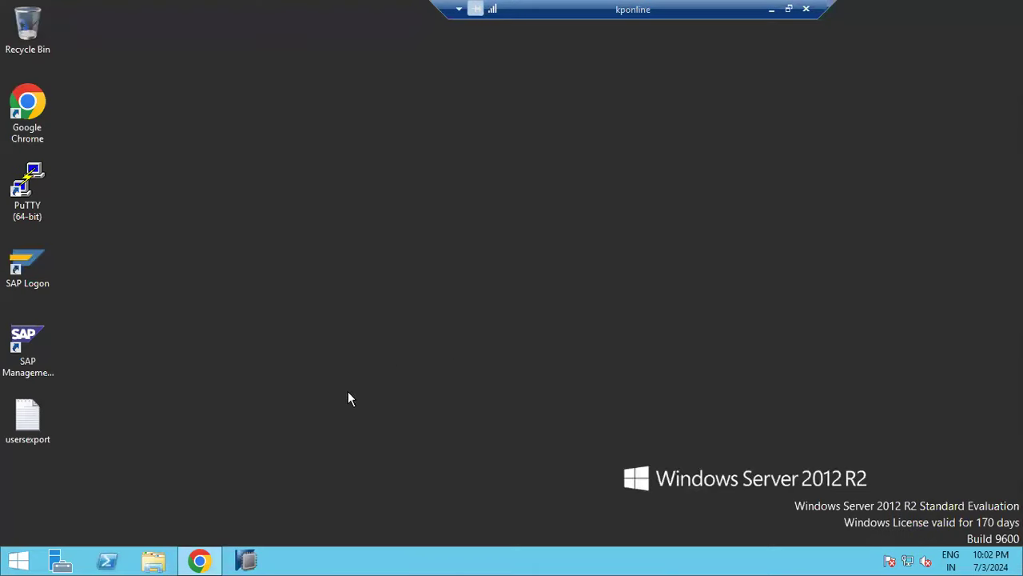
double_click(27, 342)
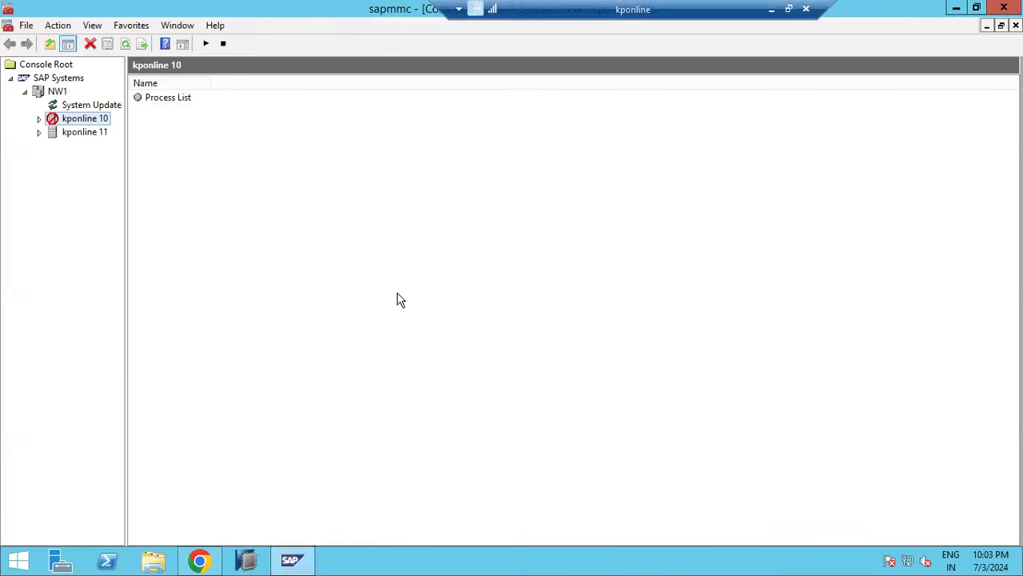
click(38, 118)
click(40, 120)
Reopen Task Manager and check the status of the SAPNW1_11 and SAPNW1_10 services
right_click(350, 564)
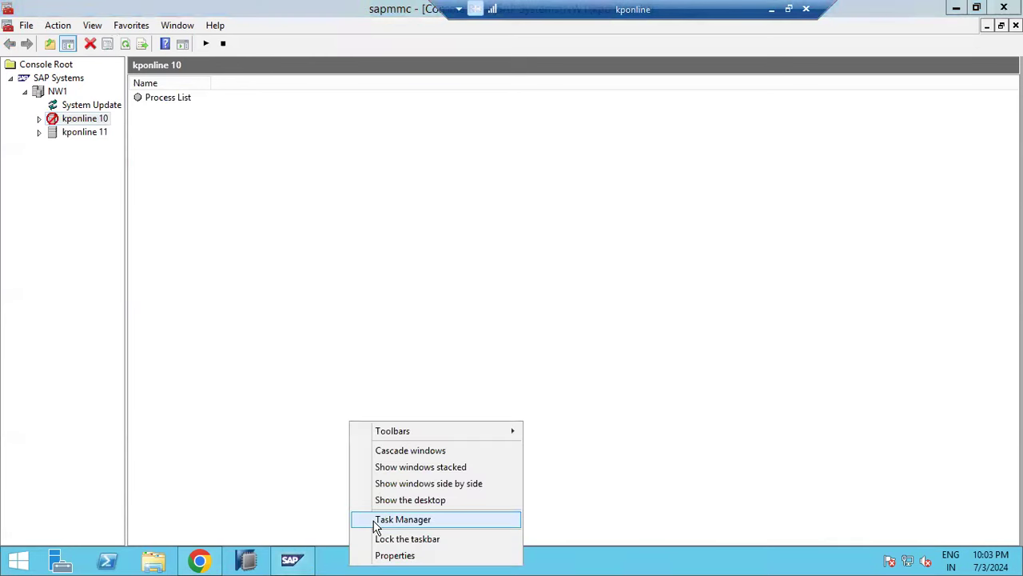
click(377, 520)
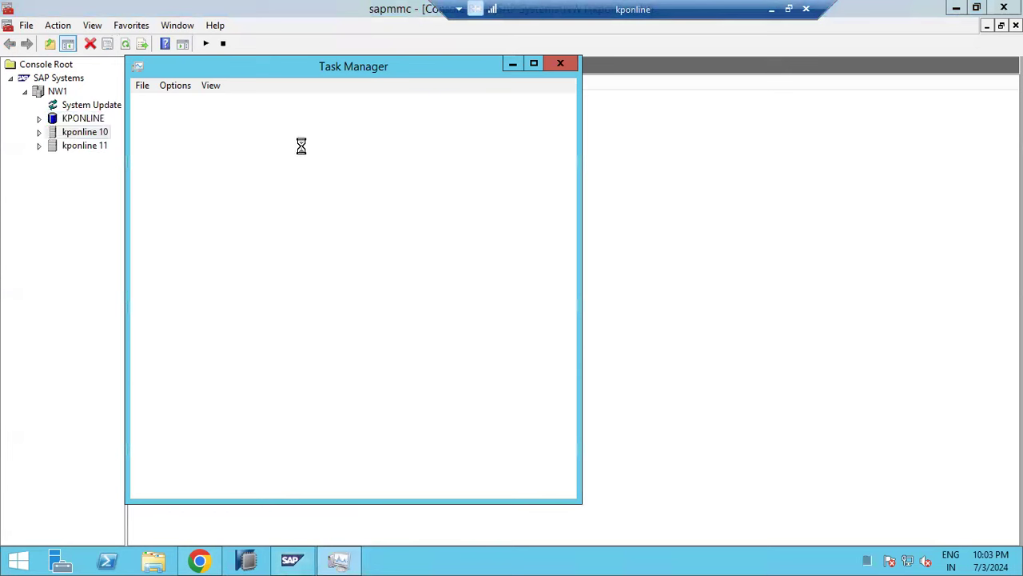
click(324, 103)
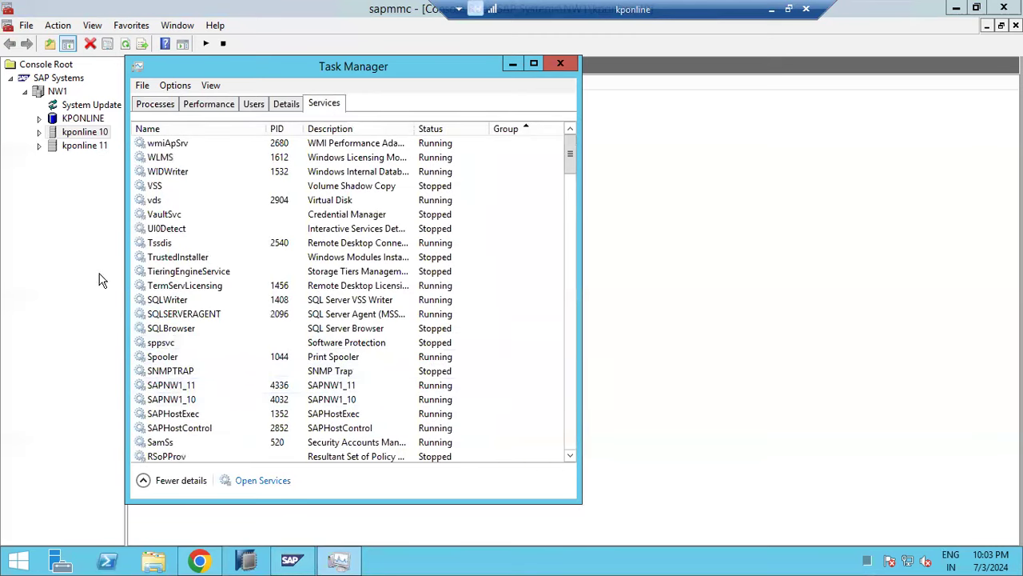
Start the NW1 system in SAP Management Console, authenticating with the administrator account's password
click(56, 128)
click(45, 91)
right_click(45, 91)
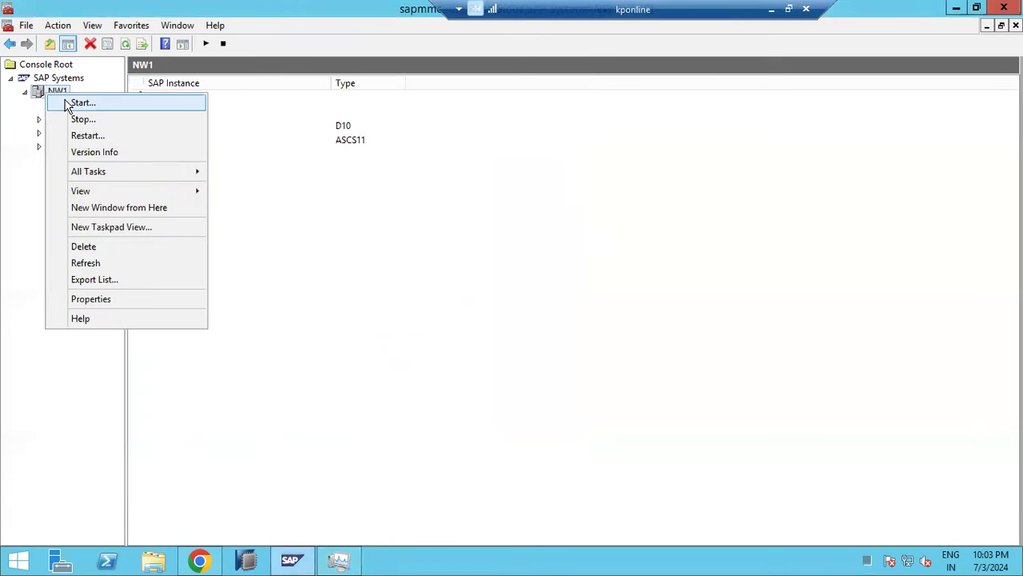
click(71, 102)
click(448, 316)
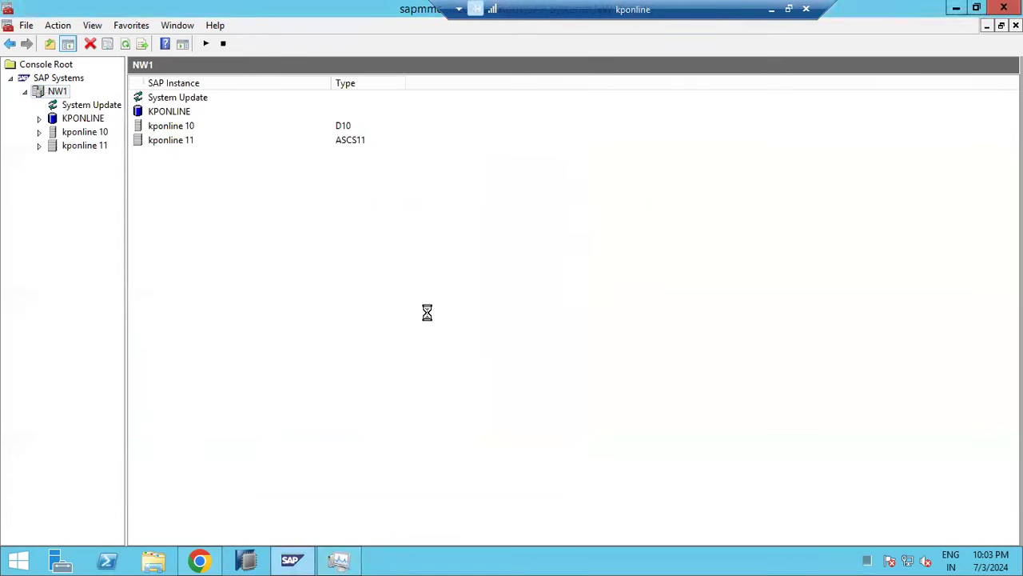
click(453, 290)
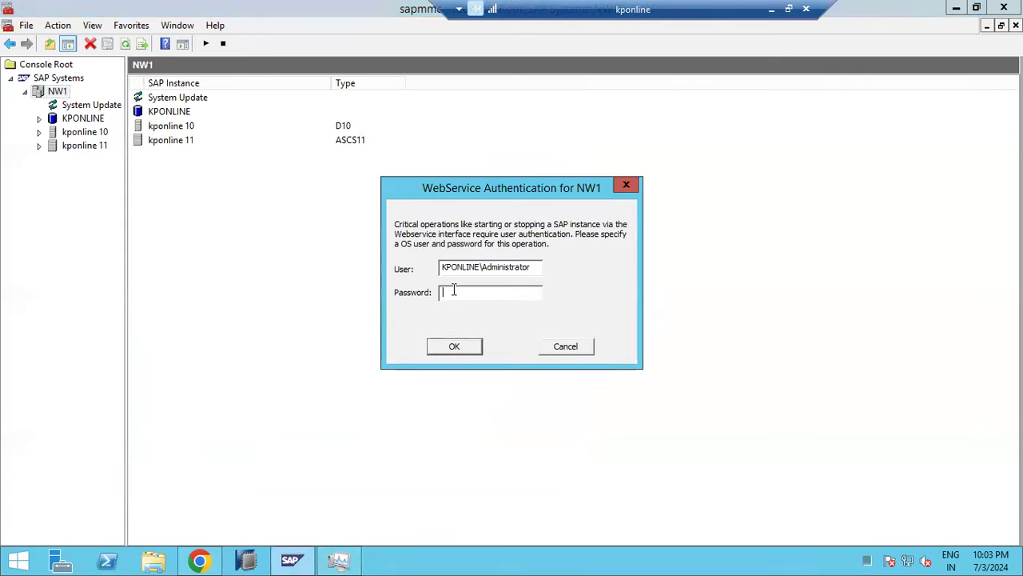
text(****)
key(Return)
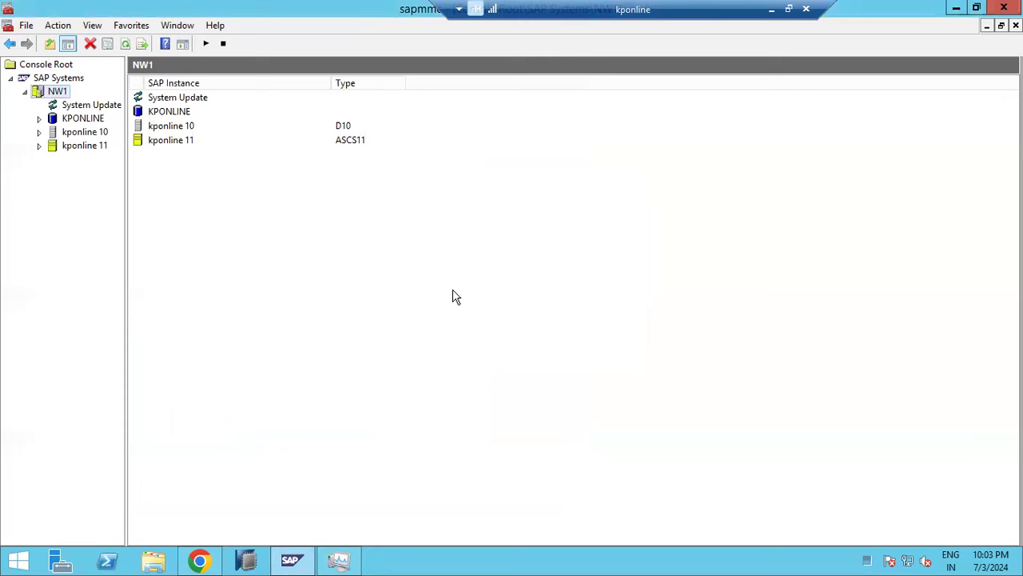
Check the process list of instance kponline 11 and minimize the remote session to return to the Paint notes
click(38, 145)
click(70, 160)
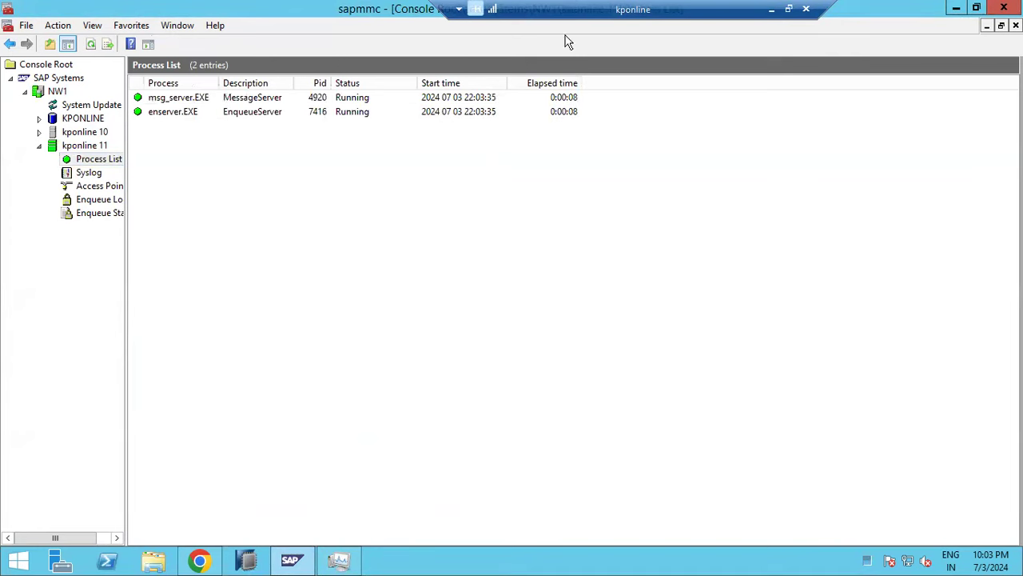
click(765, 9)
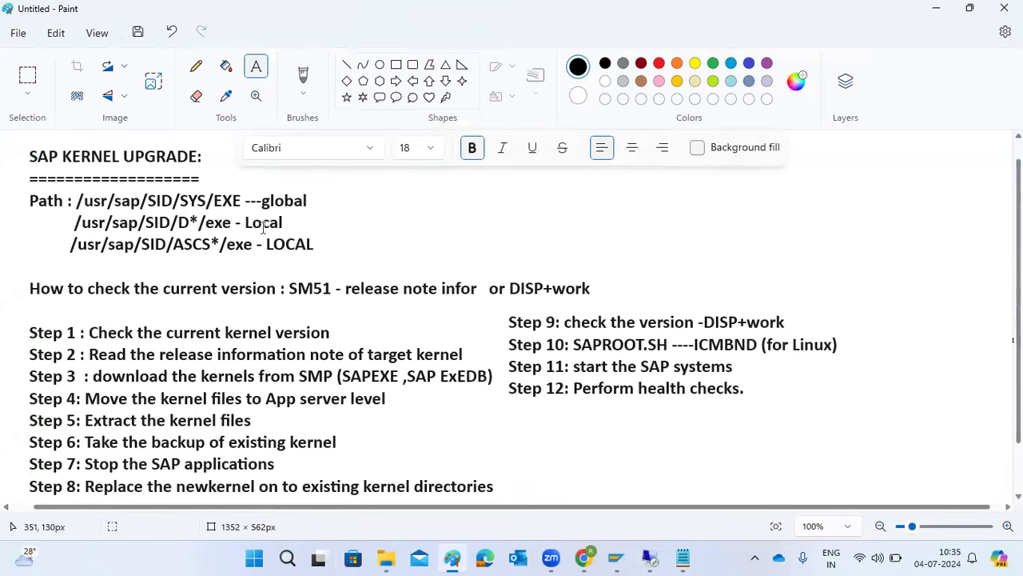
Add an empty text box beside the path list in the Paint notes, and check the kponline 10 process list in the remote session
drag(390, 194, 993, 257)
mouse_move(650, 557)
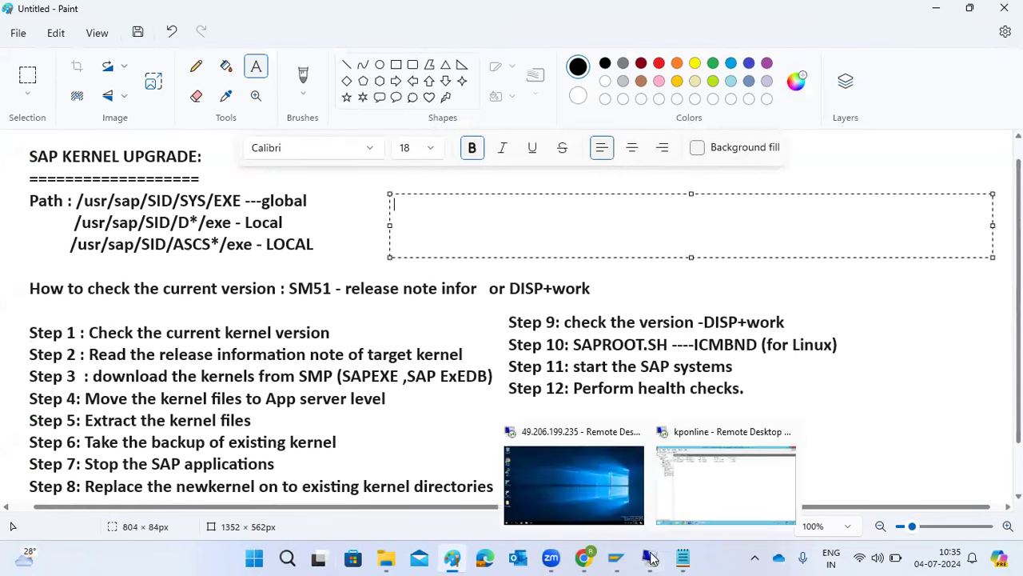
click(702, 493)
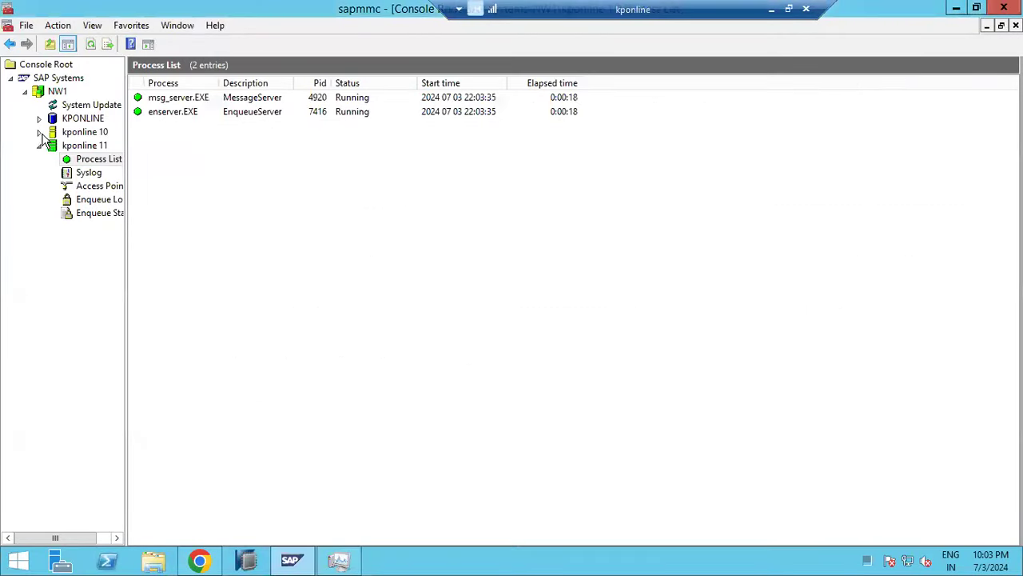
click(40, 132)
click(80, 144)
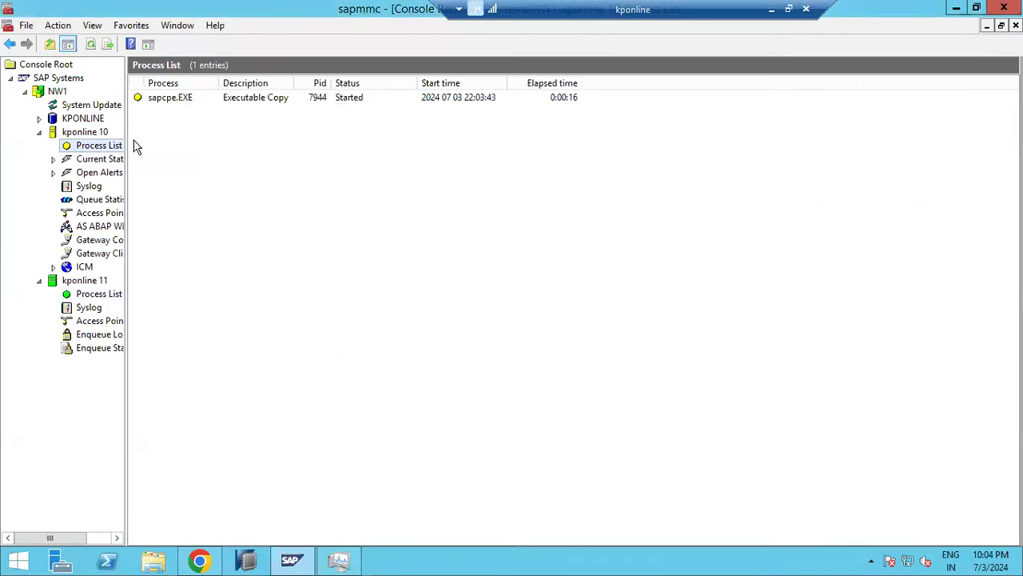
click(163, 102)
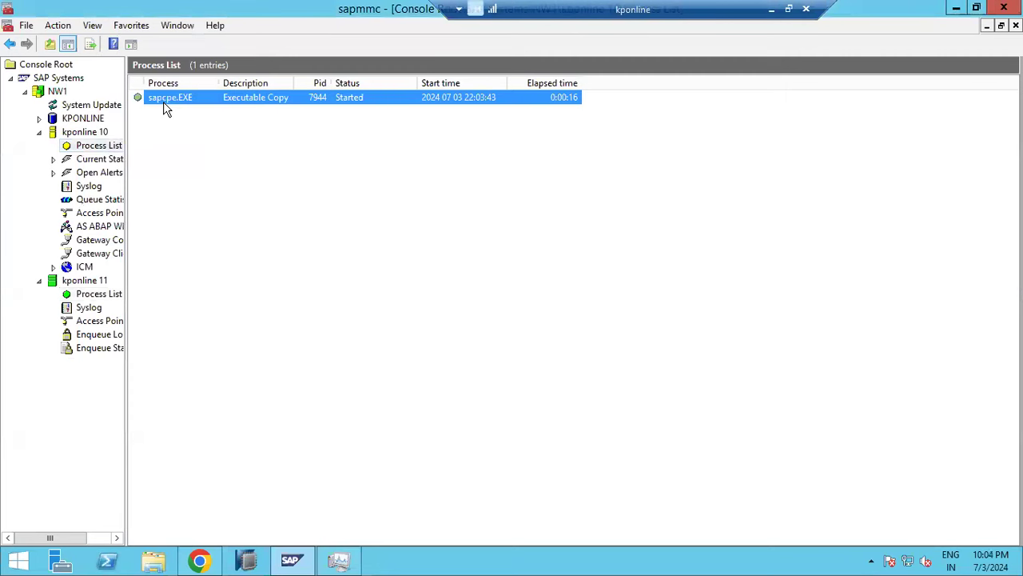
click(770, 8)
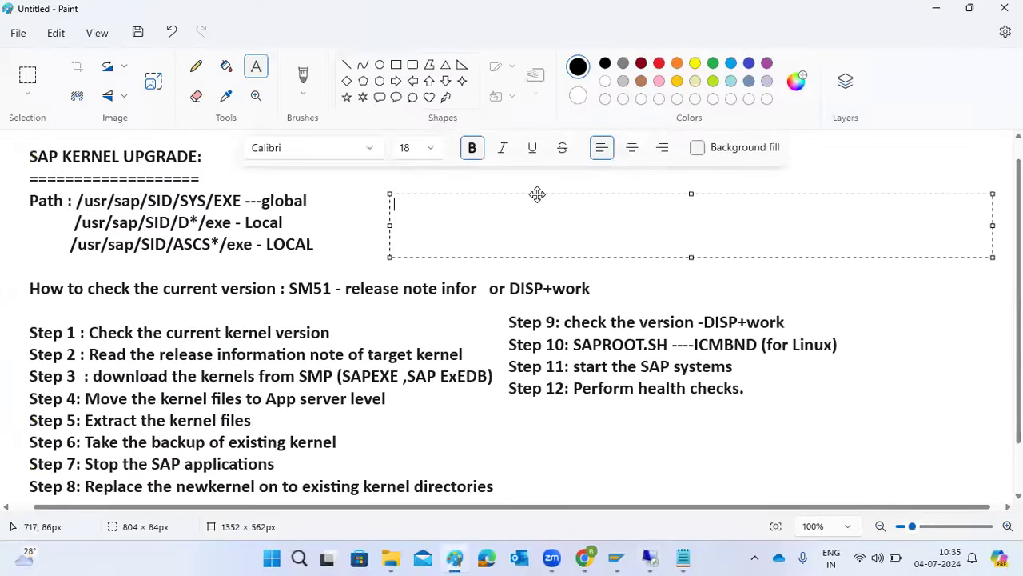
Write the note "Will copy the binaries or kernel from global exe to local exe directories" with "SAPCPE" below it
text(Will copy )
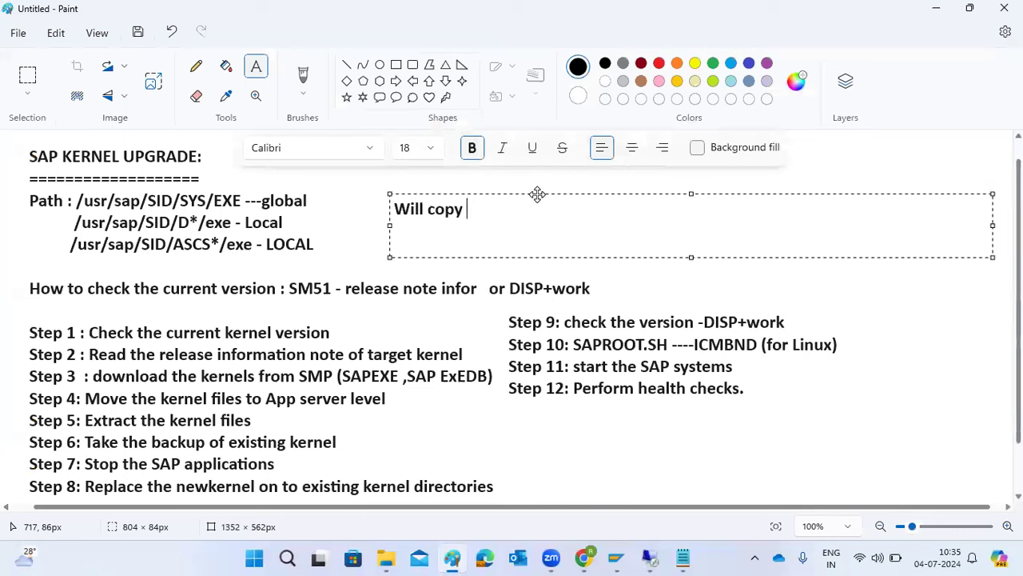
text(the binaries or kernel deom)
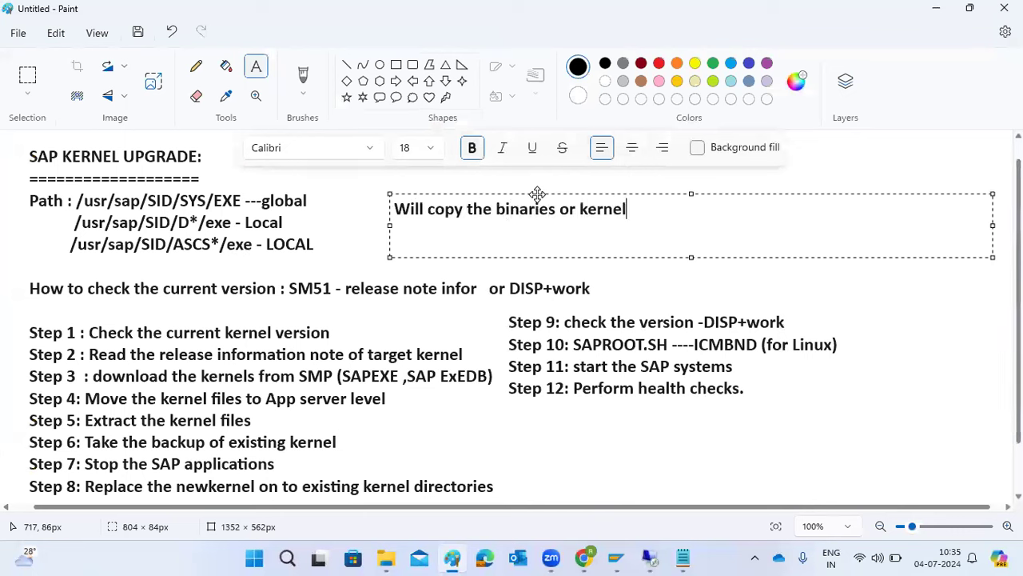
key(BackSpace)
key(BackSpace)
key(BackSpace)
key(BackSpace)
text(from glob)
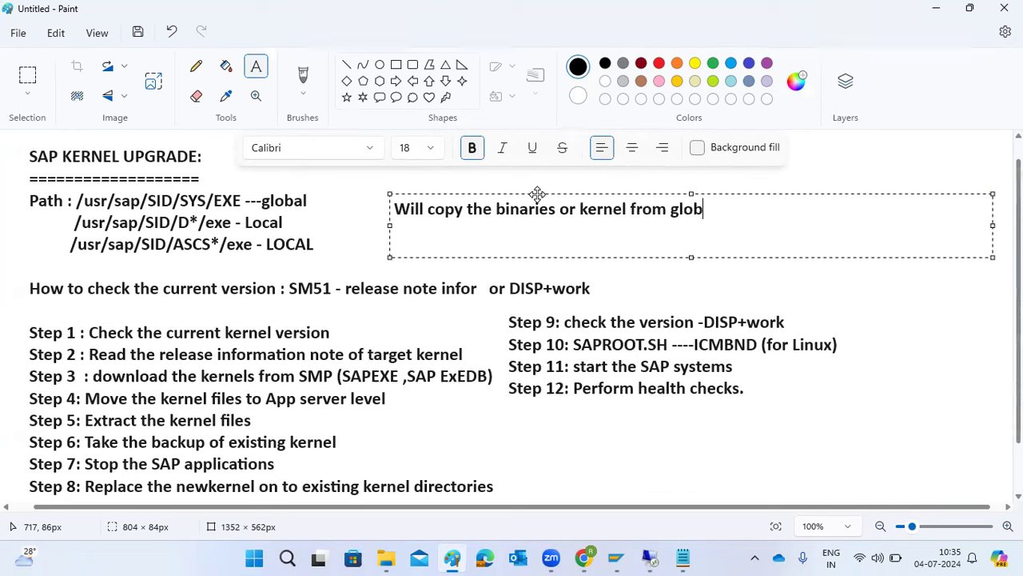
text(al exe to loc)
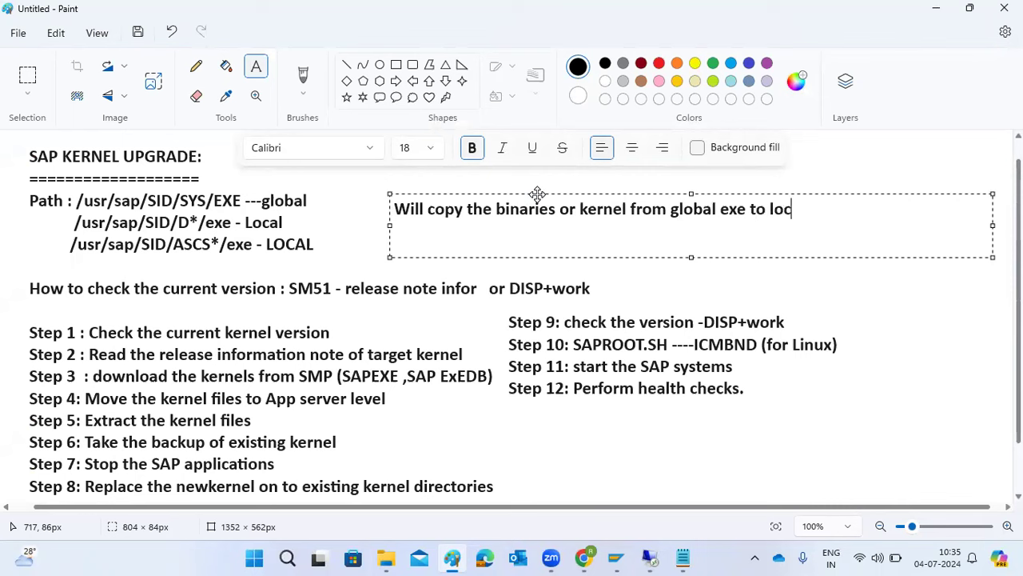
text(al exe direcotries)
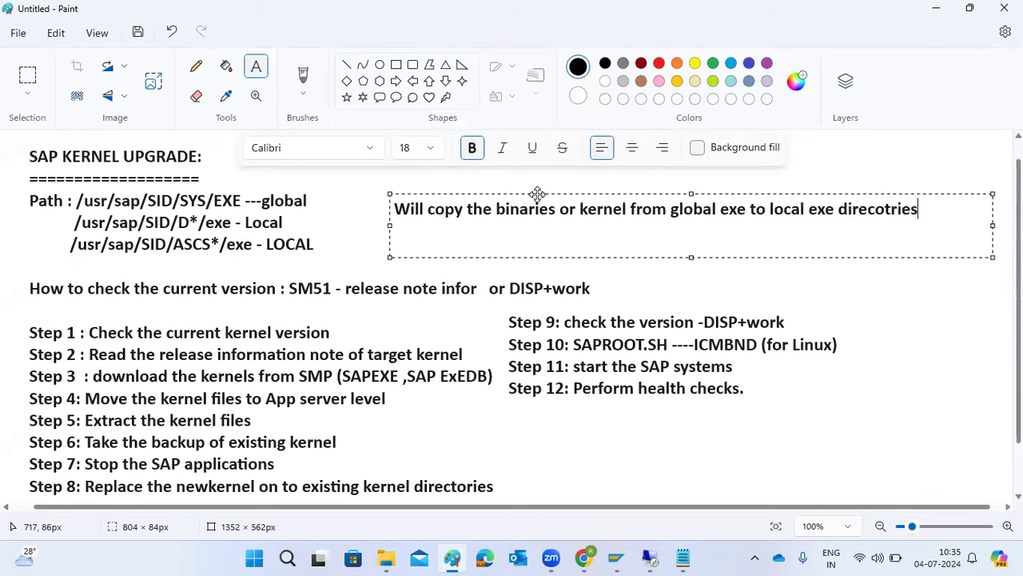
key(BackSpace)
key(BackSpace)
key(BackSpace)
key(BackSpace)
key(BackSpace)
key(BackSpace)
text(tories)
key(Return)
key(Return)
text(SAPCPE)
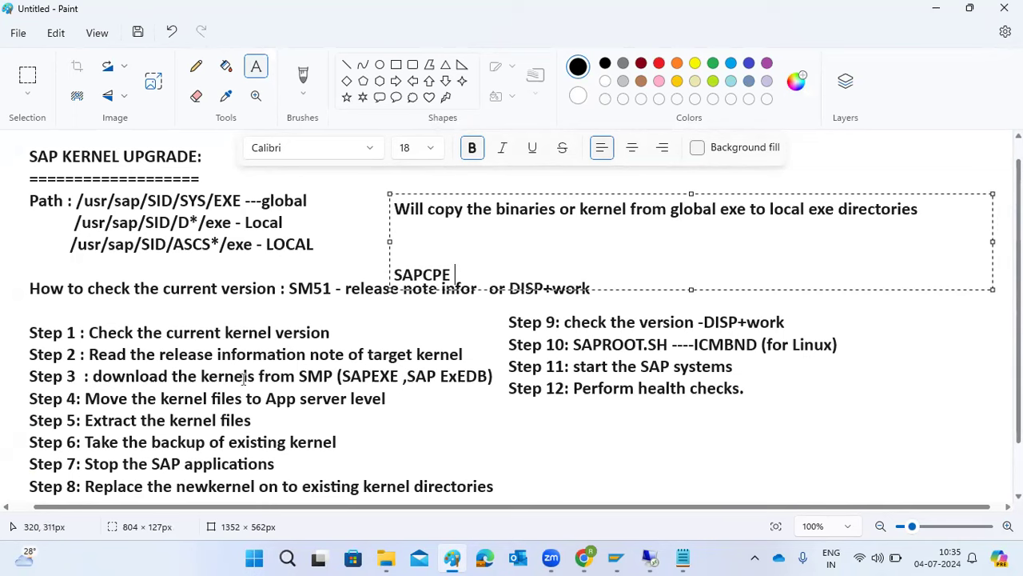
Switch to the kponline remote session and check the kernel release in the developer trace of disp+work.EXE
mouse_move(648, 558)
click(646, 442)
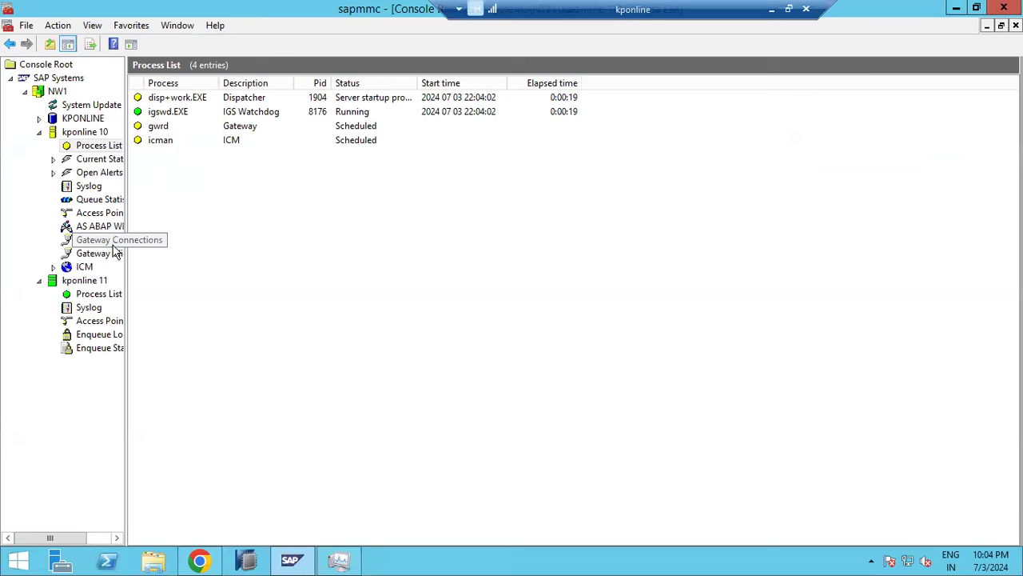
right_click(175, 101)
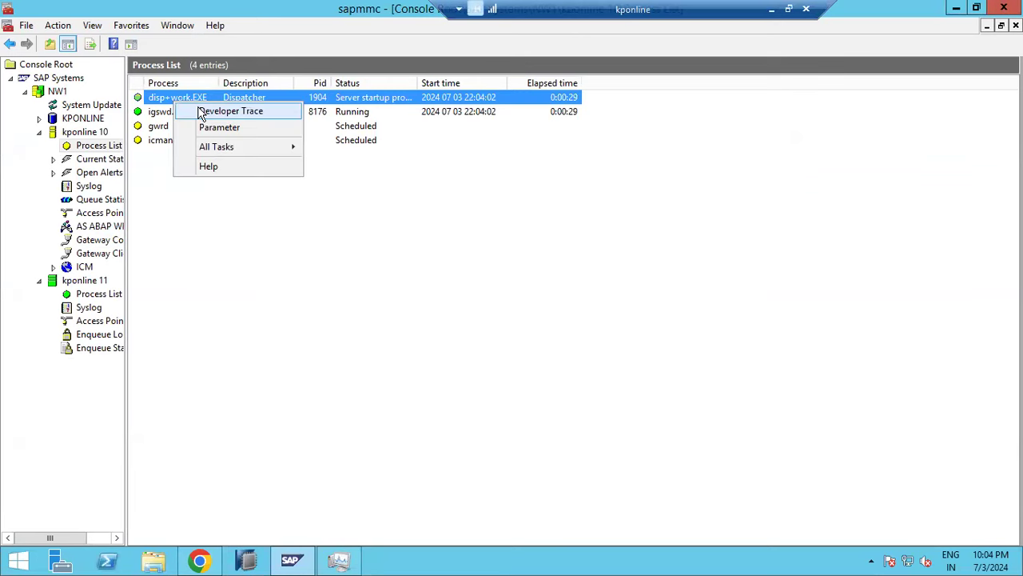
click(204, 113)
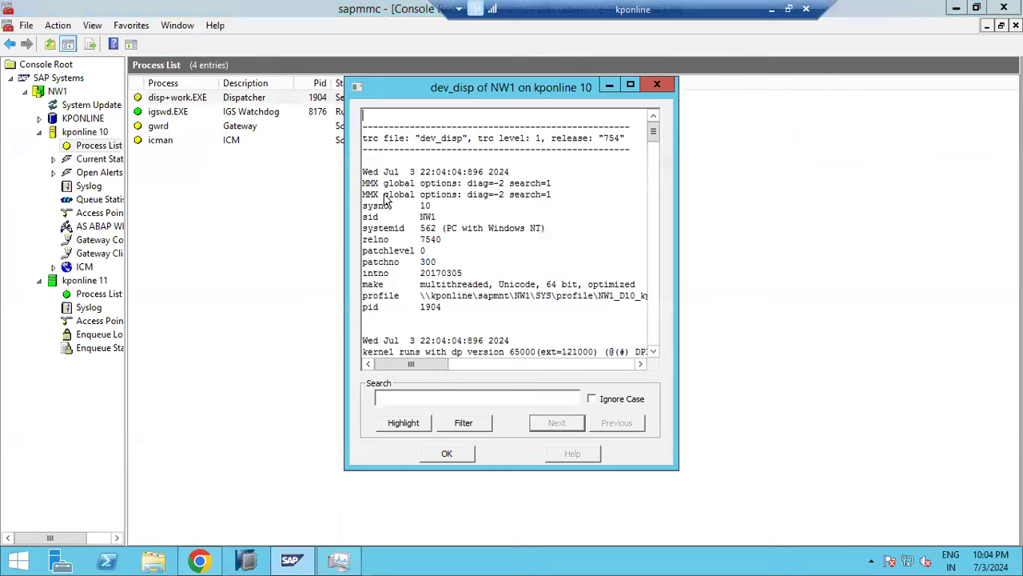
drag(476, 139, 626, 135)
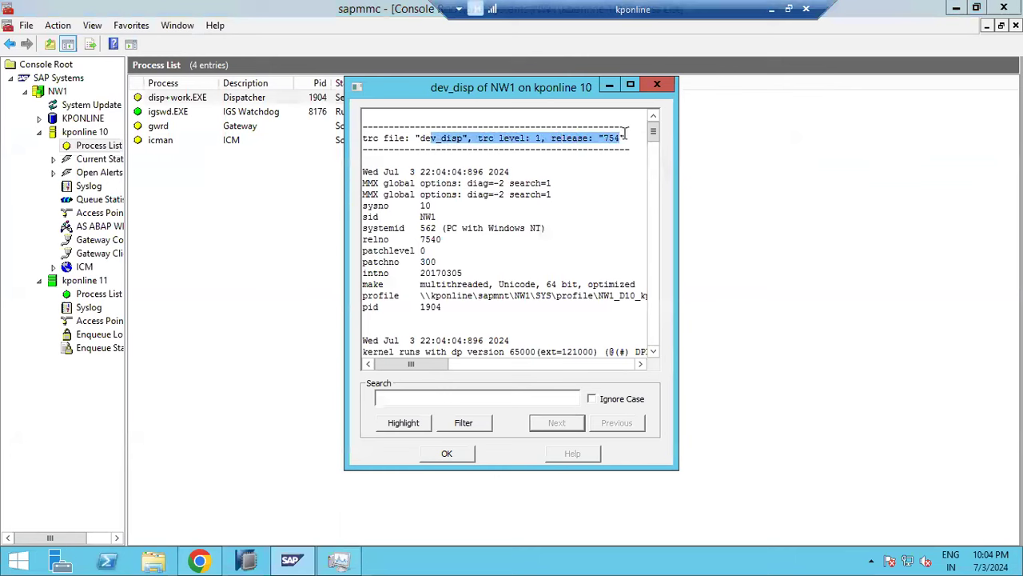
click(602, 137)
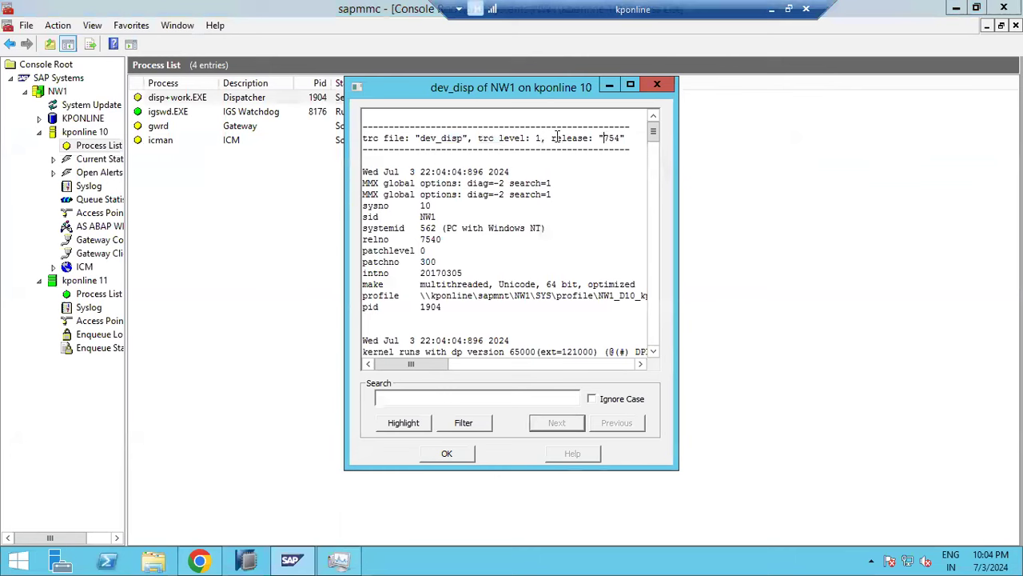
drag(550, 137, 628, 137)
Read through the startup entries of the dev_disp trace and close it
mouse_move(450, 266)
mouse_down()
mouse_move(460, 264)
mouse_move(405, 238)
mouse_move(470, 229)
mouse_up()
scroll(406, 238, down, 1)
scroll(467, 228, down, 8)
scroll(468, 228, down, 20)
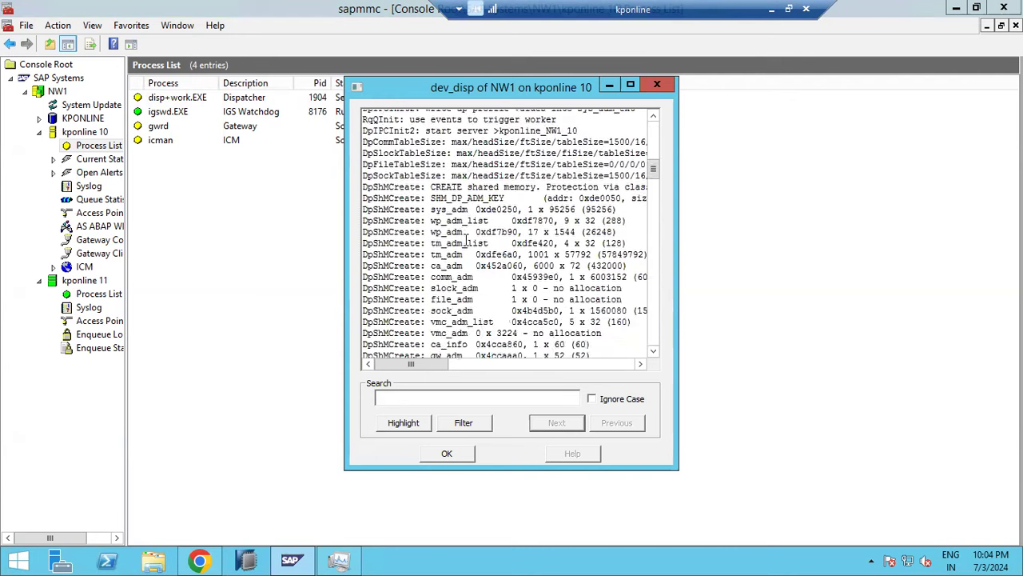
scroll(464, 470, down, 5)
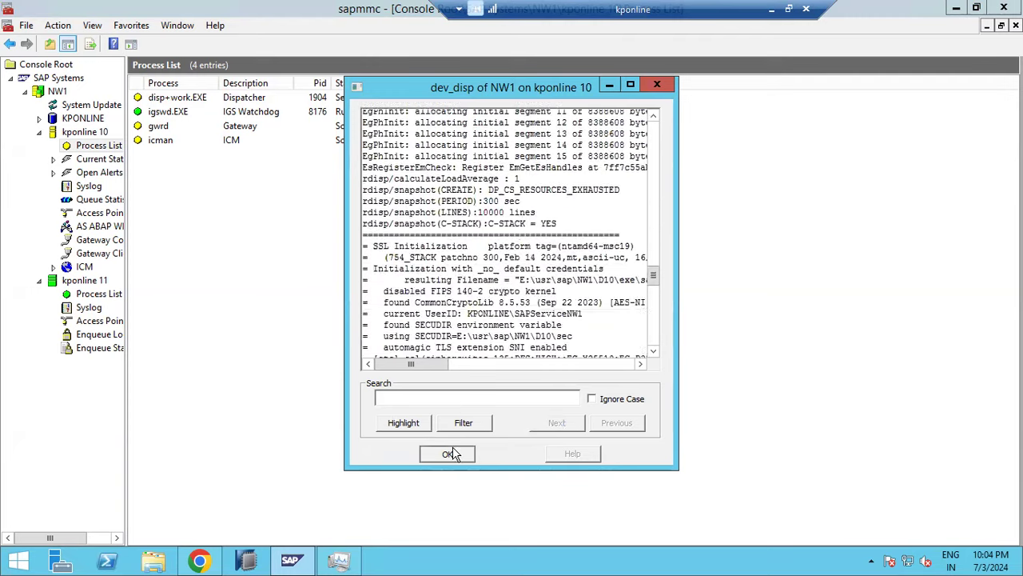
click(448, 454)
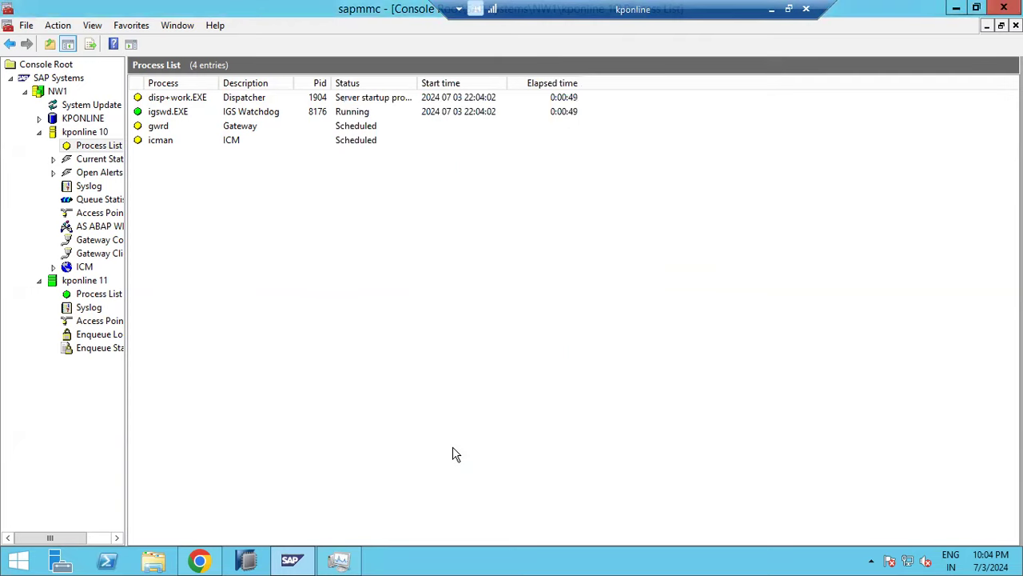
Check the refreshed AS ABAP WP Table of kponline 10 and minimize the remote session
click(101, 227)
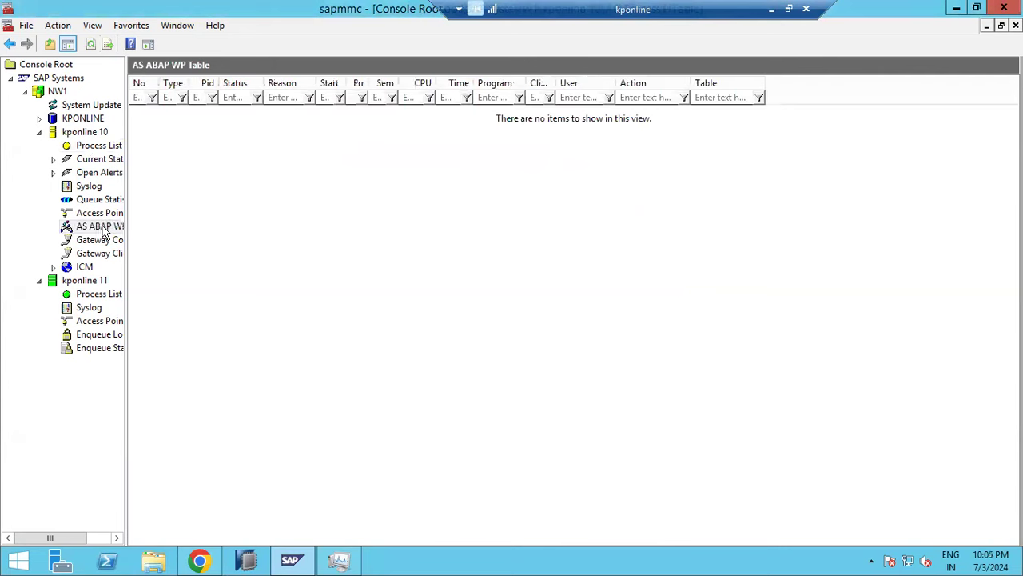
click(90, 44)
click(772, 8)
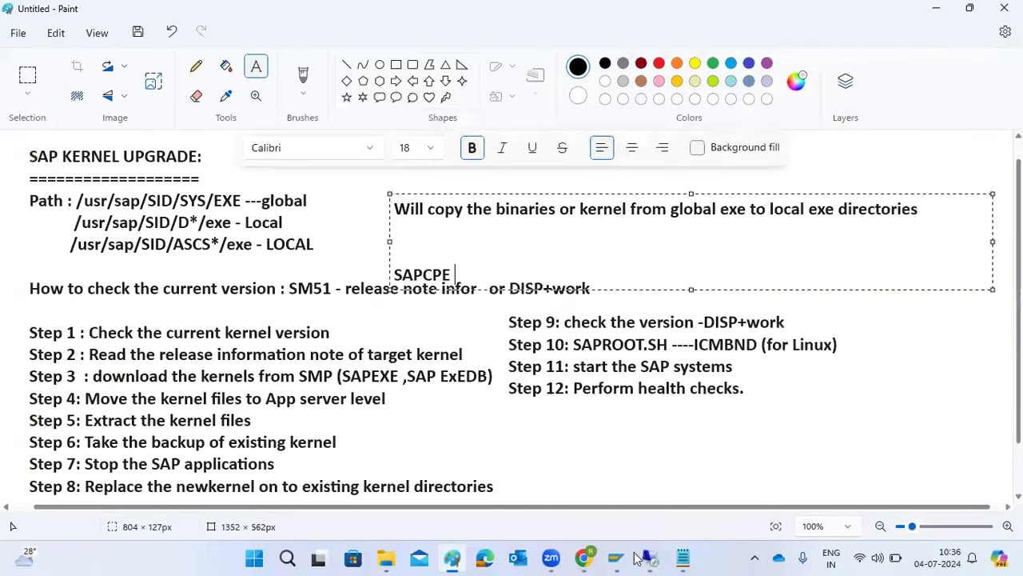
Open the SAP NW1 connection from SAP Logon
click(617, 557)
click(352, 265)
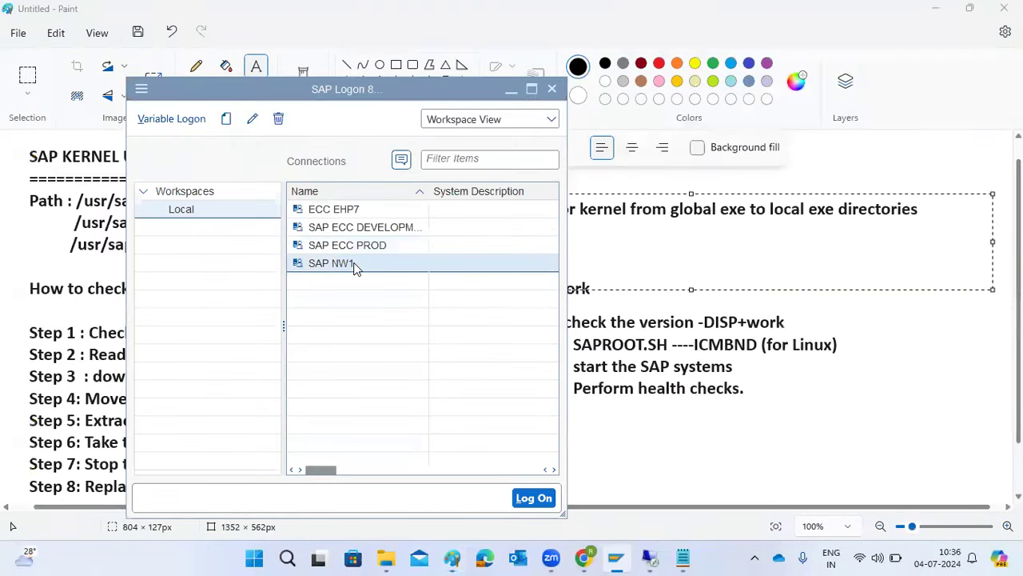
double_click(354, 264)
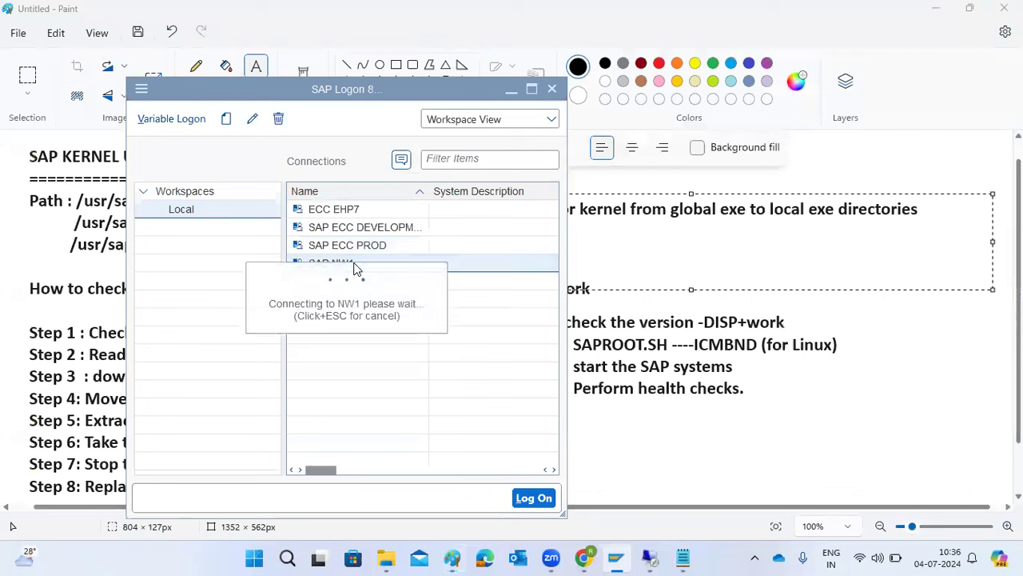
Recheck the process list and refreshed AS ABAP WP Table of kponline 10 in the remote session, and return to SAP Logon
mouse_move(651, 558)
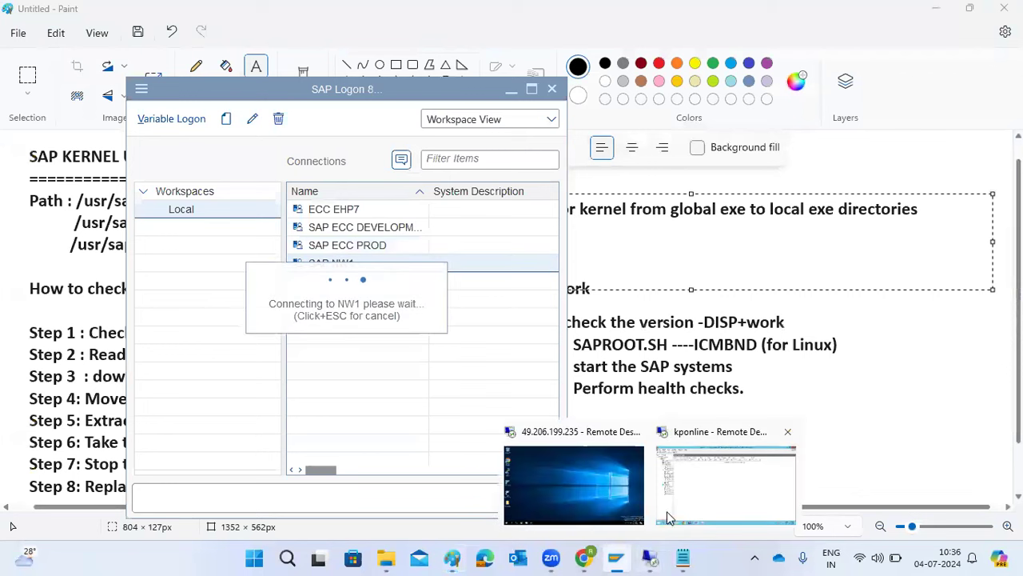
click(689, 484)
click(89, 146)
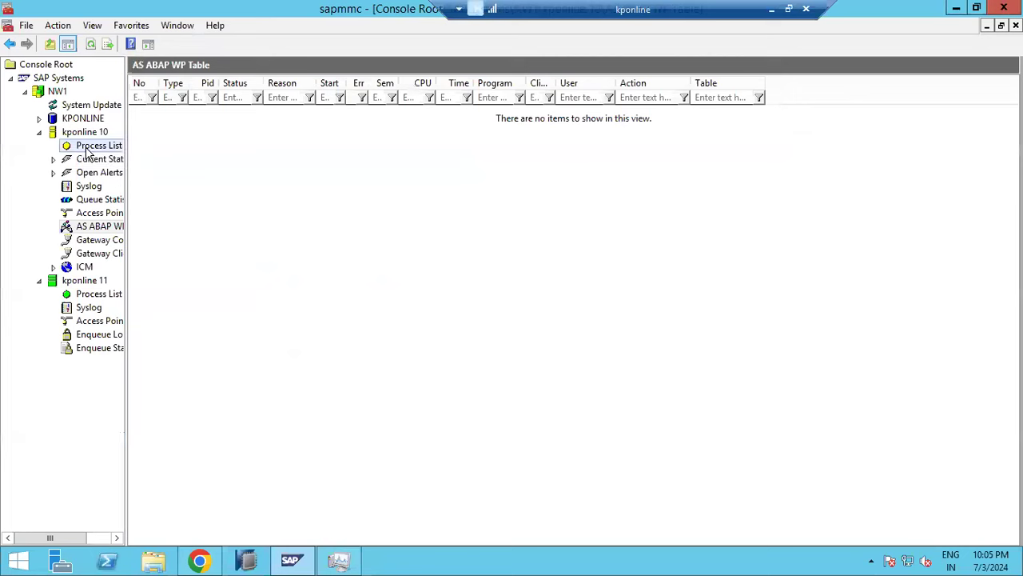
click(106, 226)
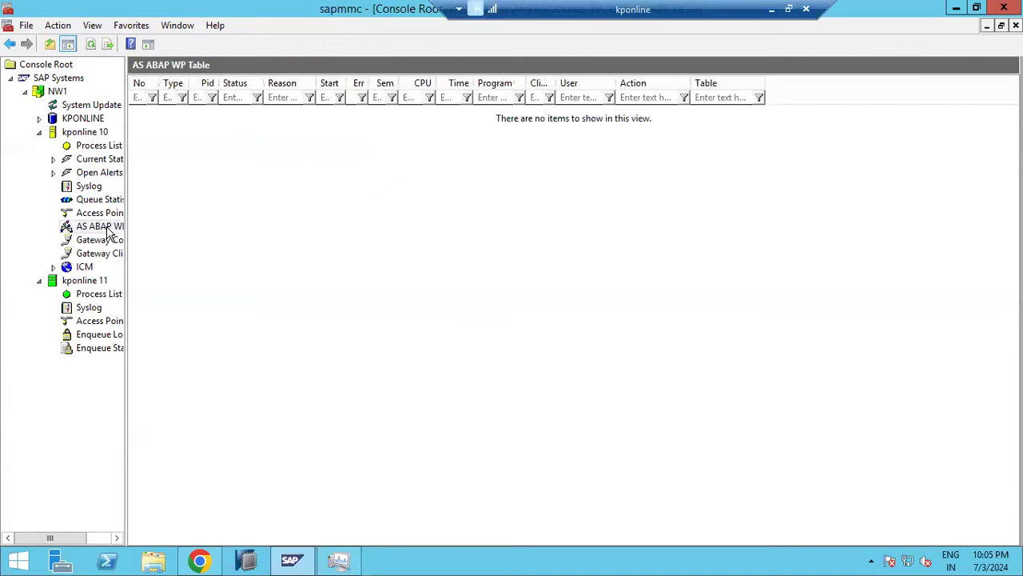
click(90, 43)
click(94, 148)
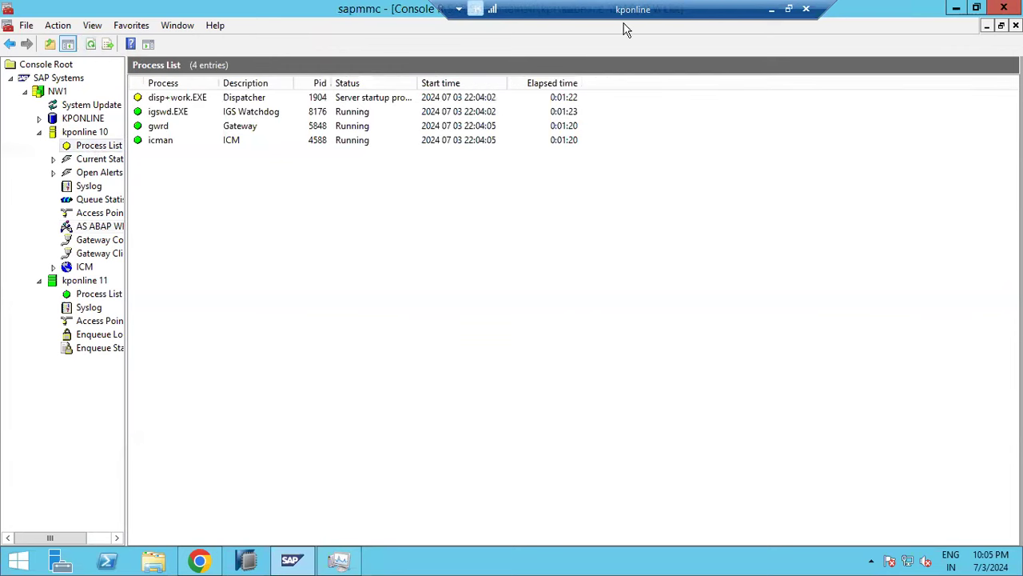
click(772, 9)
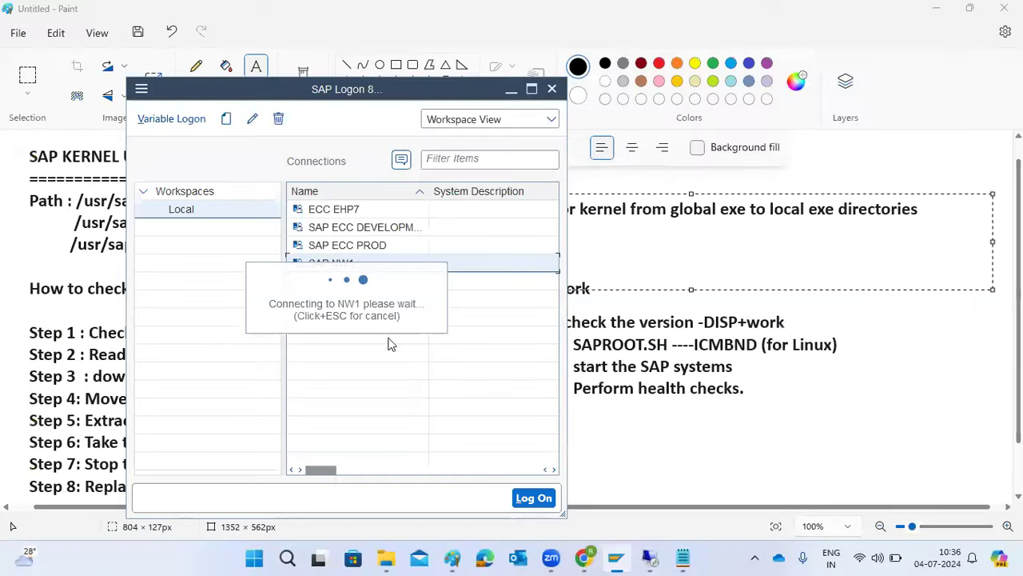
Switch back to the kponline remote session and recheck the disp+work.EXE status in the kponline 10 process list
mouse_move(642, 557)
click(692, 480)
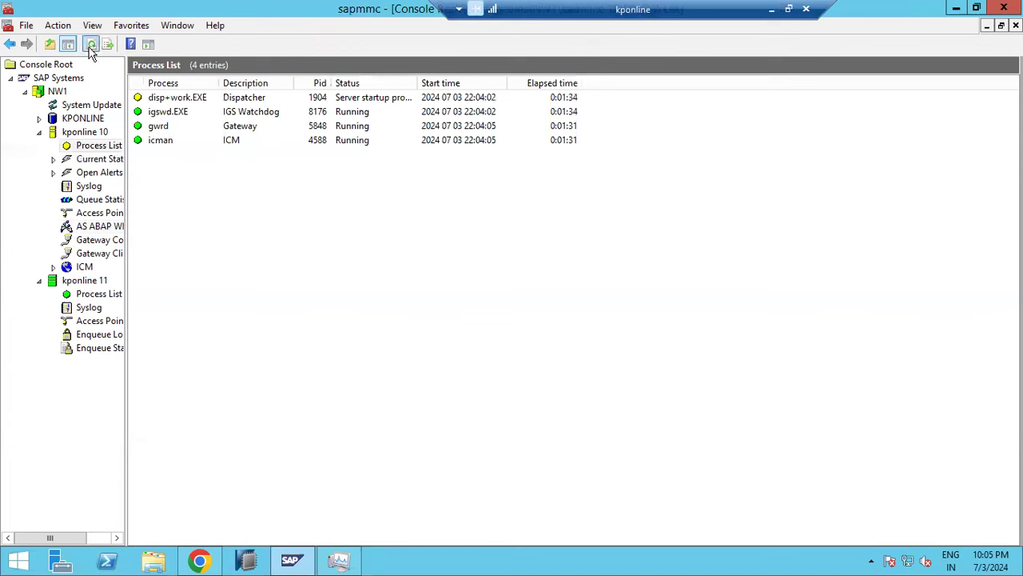
click(155, 97)
right_click(154, 97)
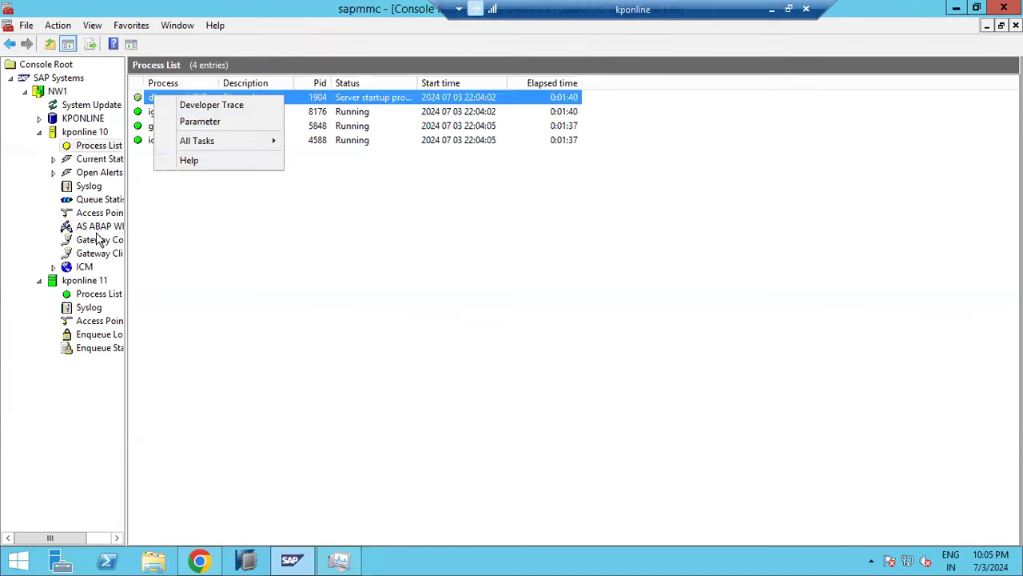
Open File Explorer and browse to the E:\usr\sap\NW1\D10\work folder
click(159, 563)
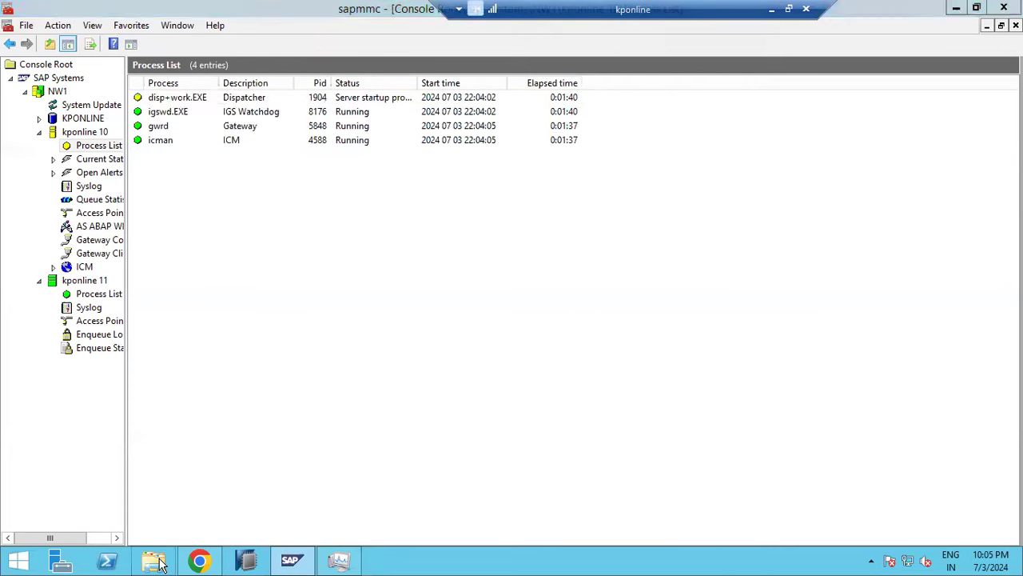
key(super+e)
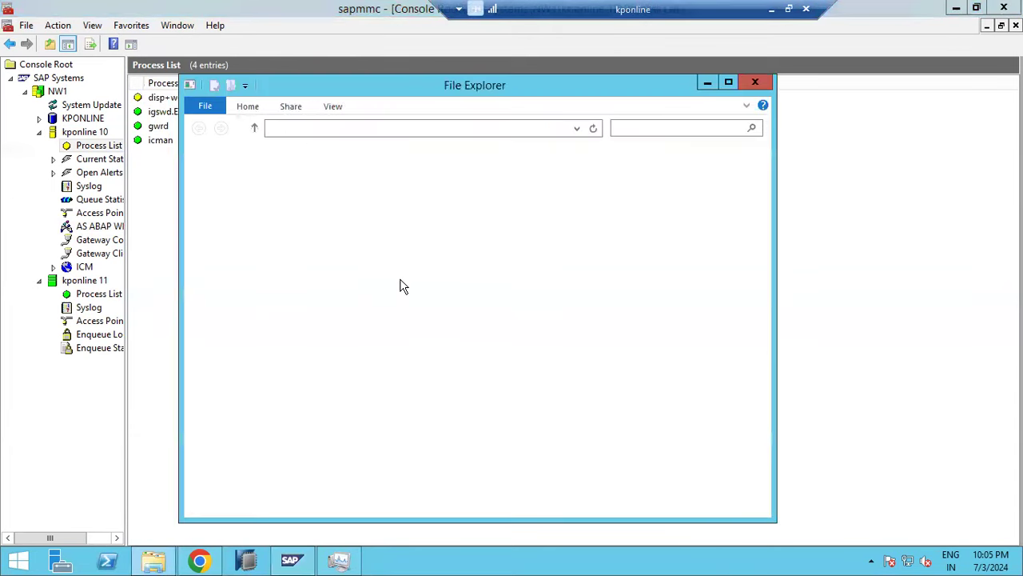
click(725, 85)
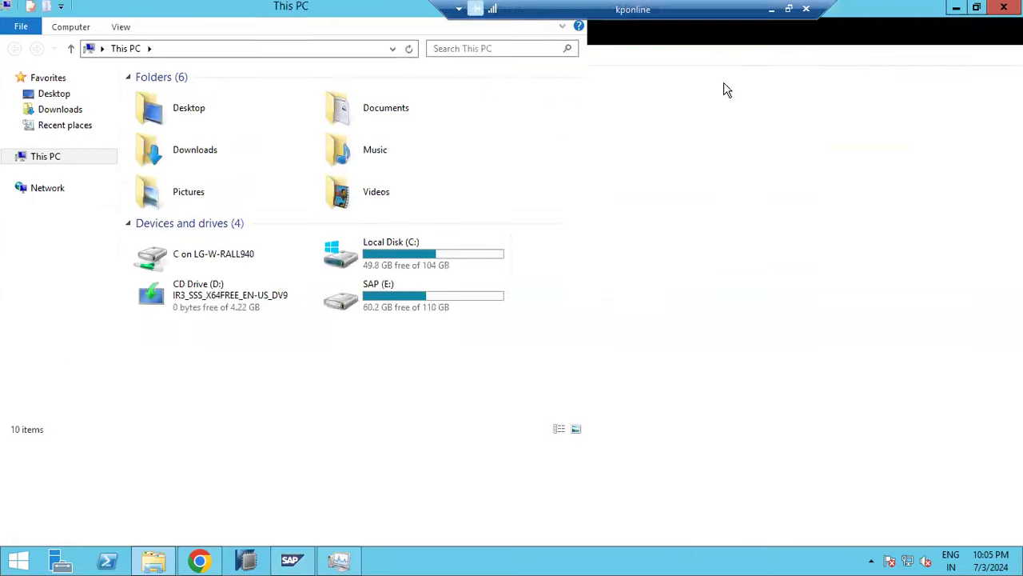
click(736, 210)
double_click(736, 209)
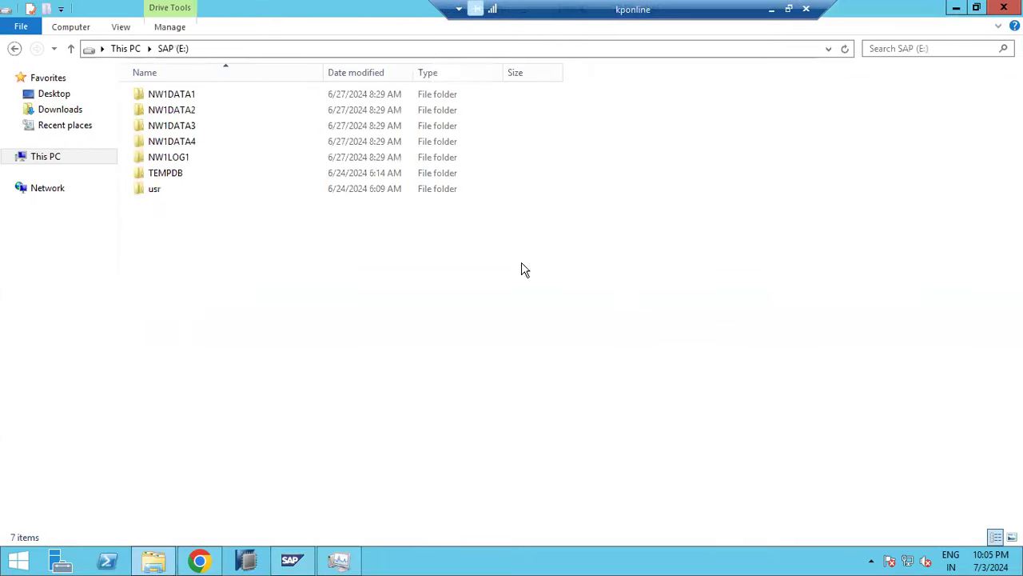
double_click(166, 192)
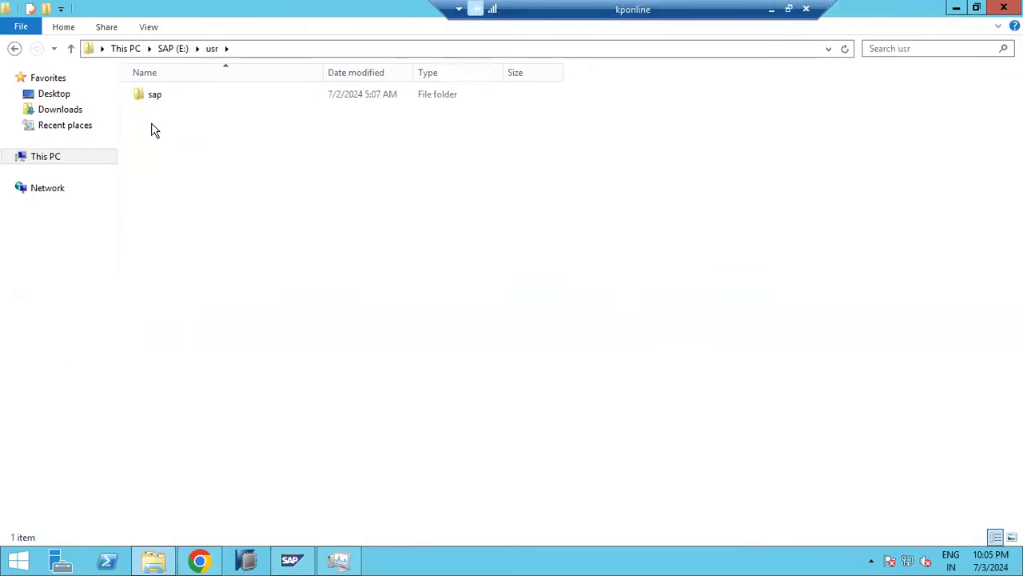
double_click(154, 98)
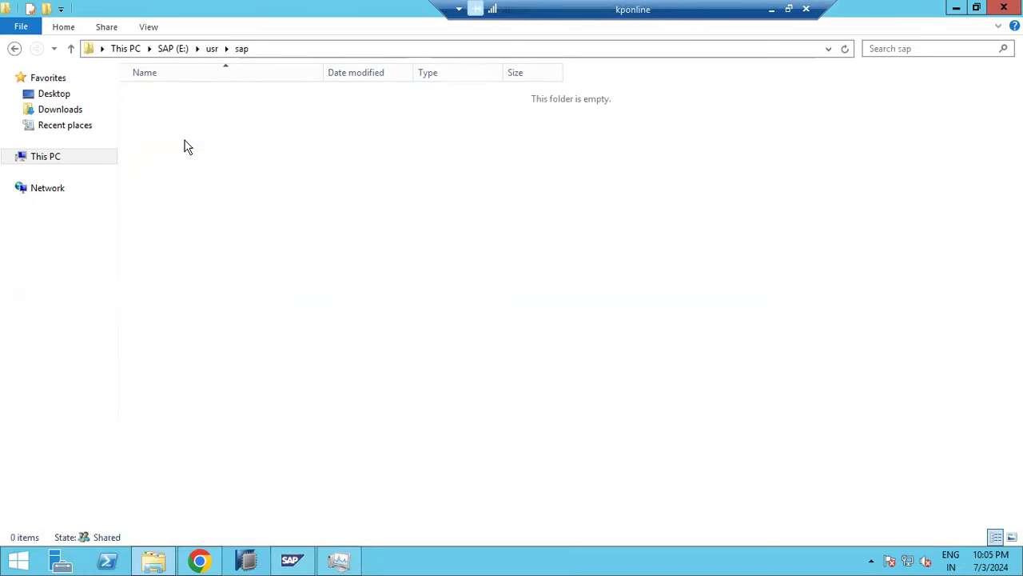
click(164, 113)
double_click(165, 114)
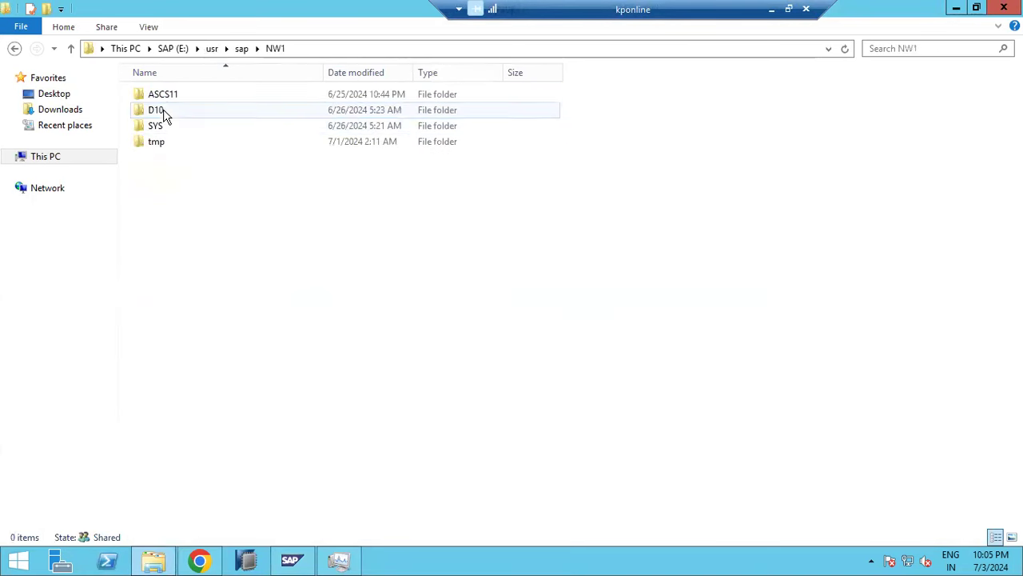
double_click(164, 110)
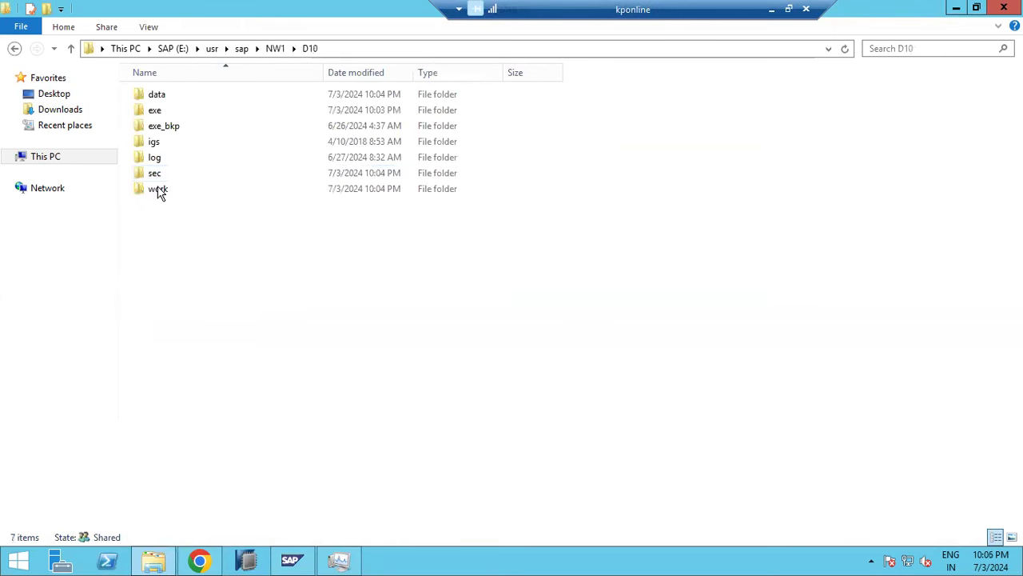
double_click(162, 192)
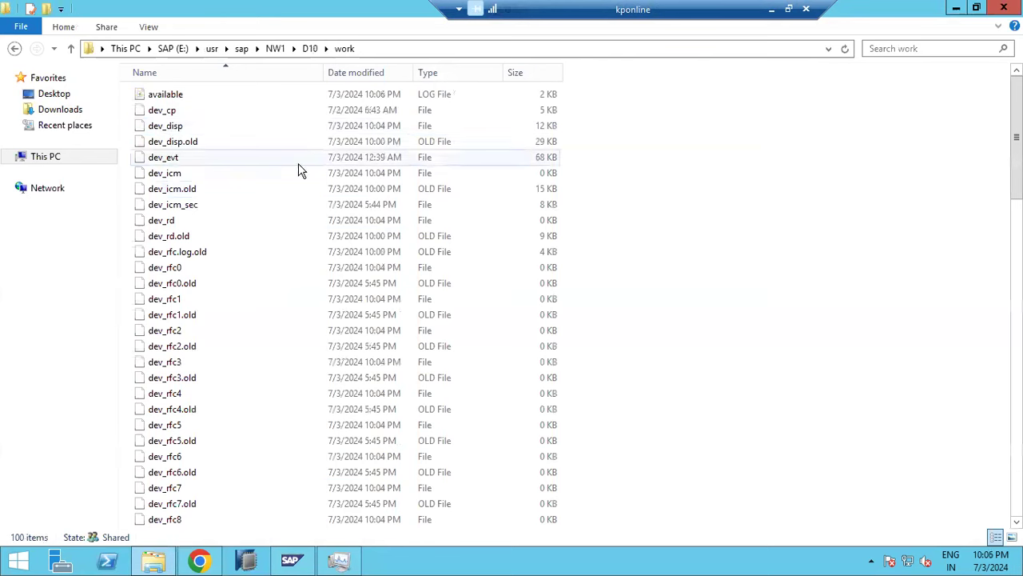
Sort the work folder by modification date and open the dev_w0 trace file in Notepad
click(365, 73)
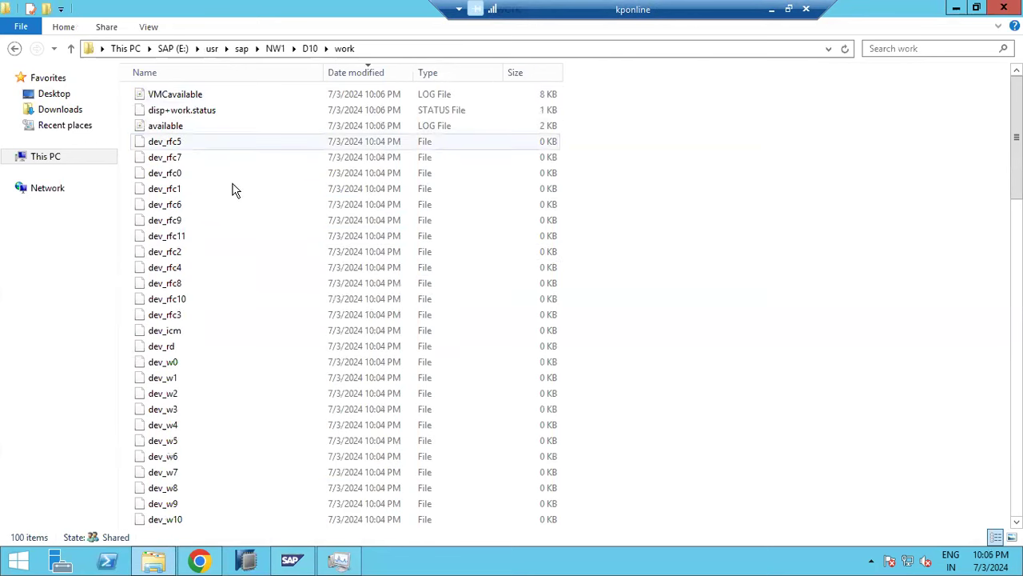
click(176, 364)
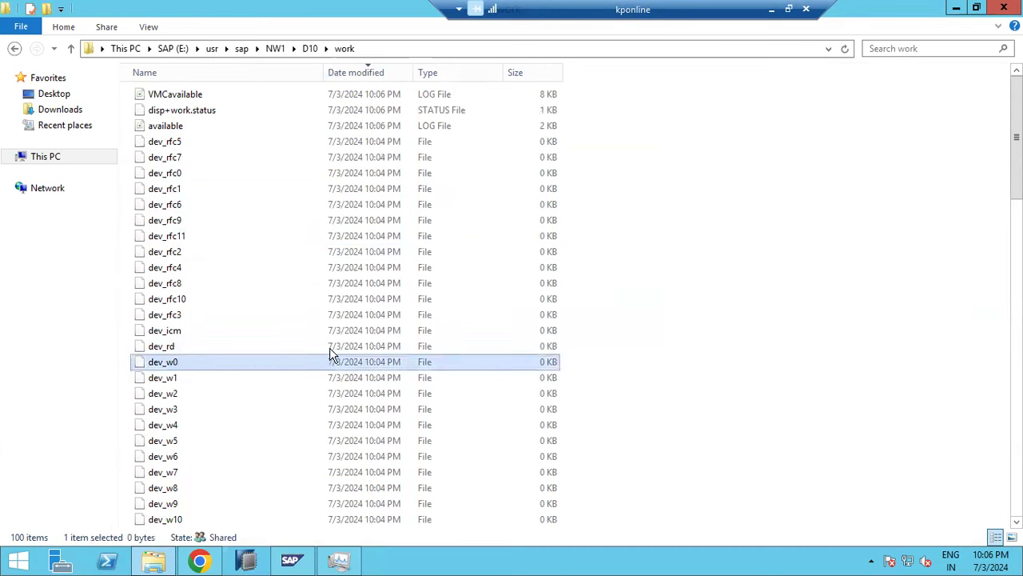
click(447, 395)
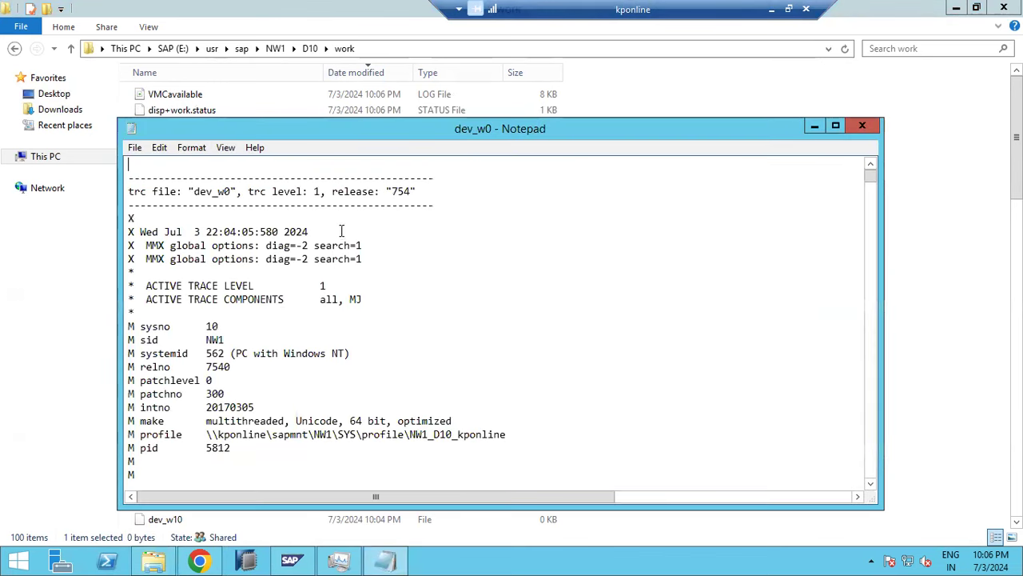
Examine the dev_w0 trace from the release header to its last entries, close it, and recheck the AS ABAP WP Table of kponline 10
mouse_move(355, 193)
mouse_down()
mouse_move(409, 195)
mouse_move(399, 279)
mouse_up()
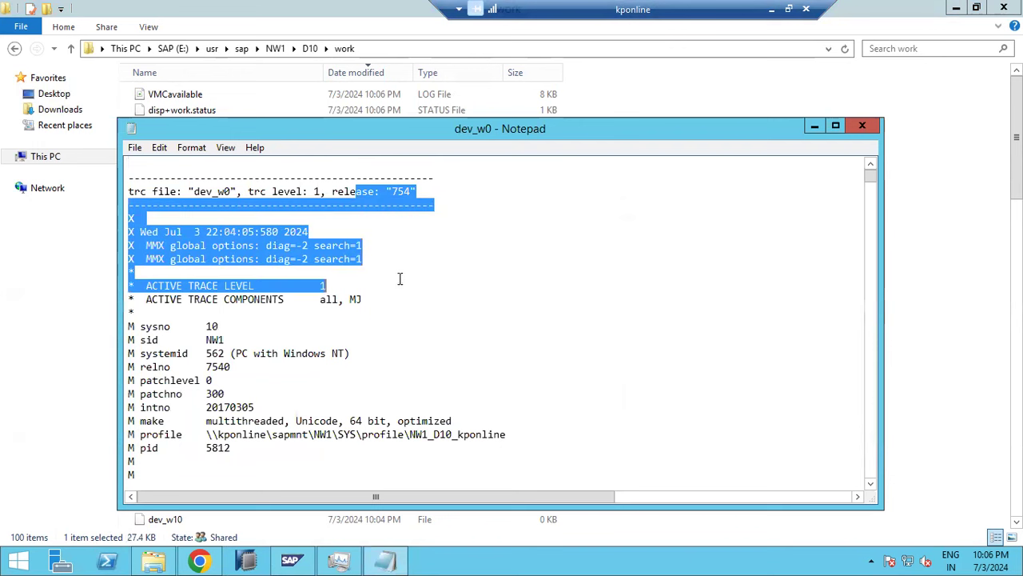
scroll(371, 296, down, 2)
scroll(338, 320, down, 1)
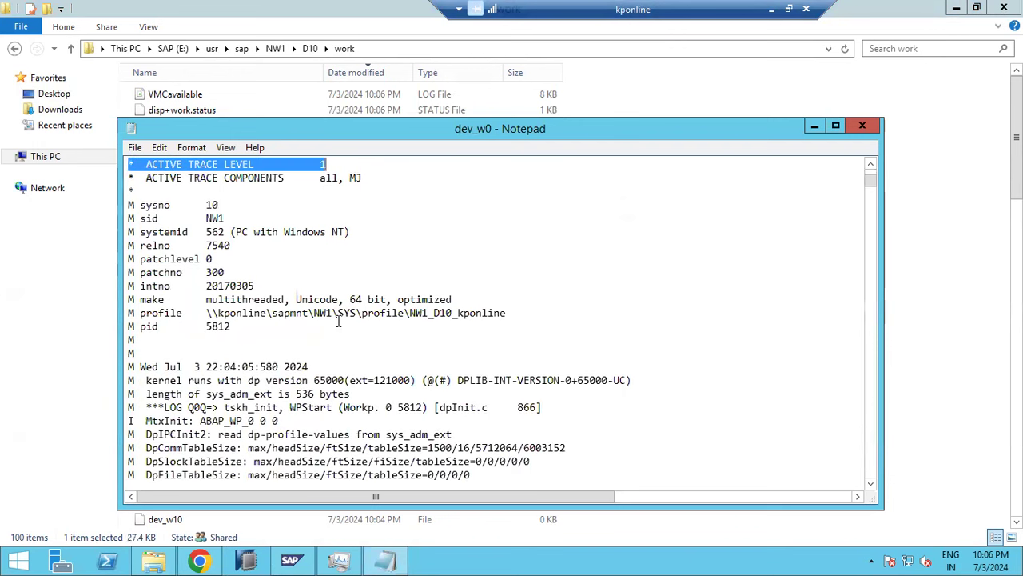
scroll(338, 321, down, 5)
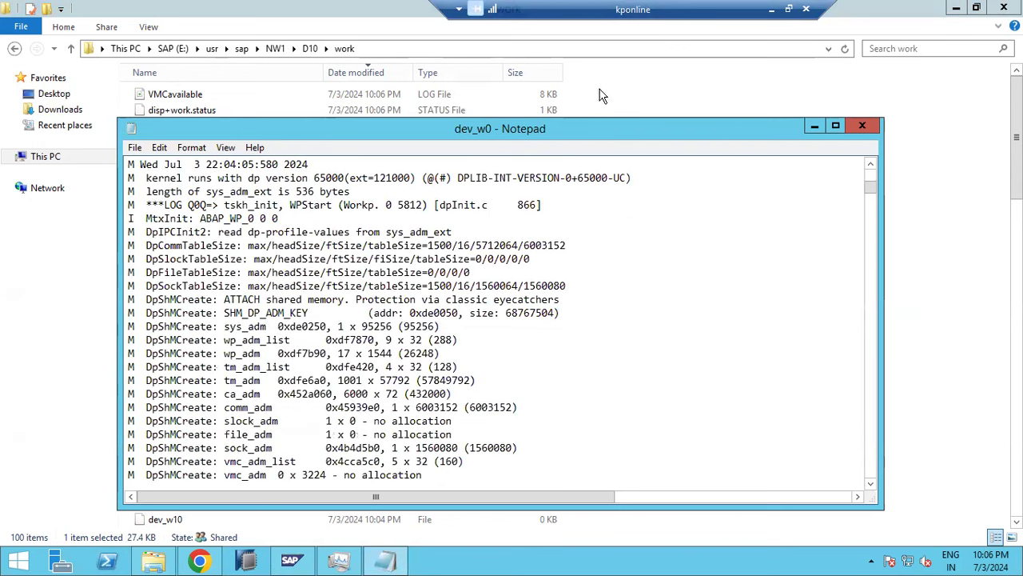
drag(870, 195, 860, 450)
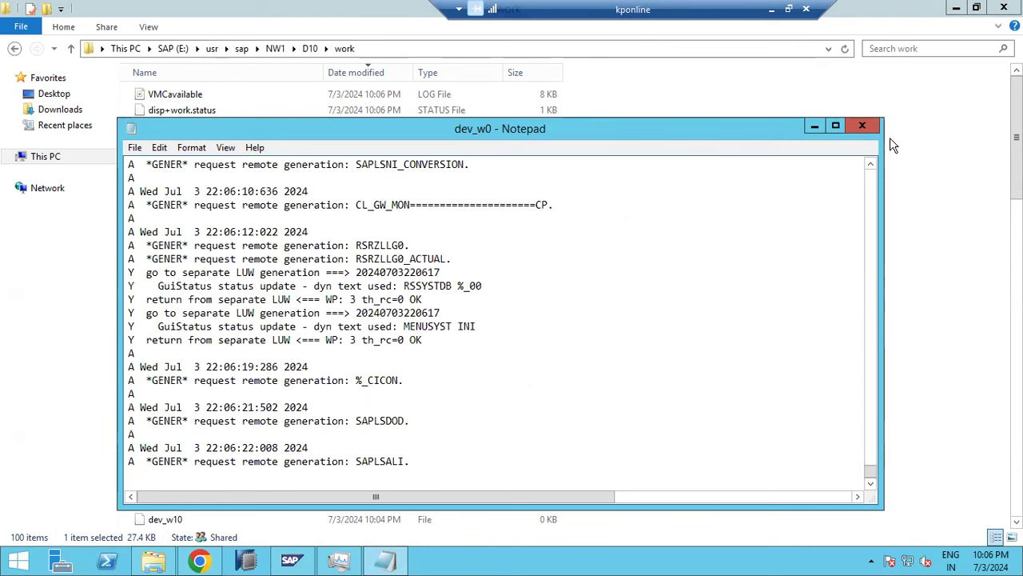
click(870, 130)
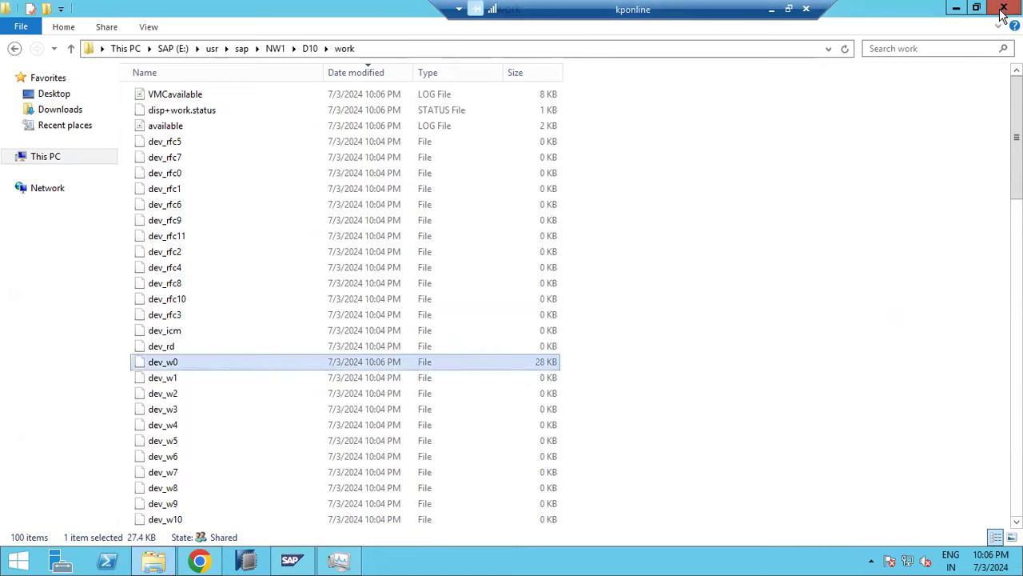
click(1002, 9)
click(83, 228)
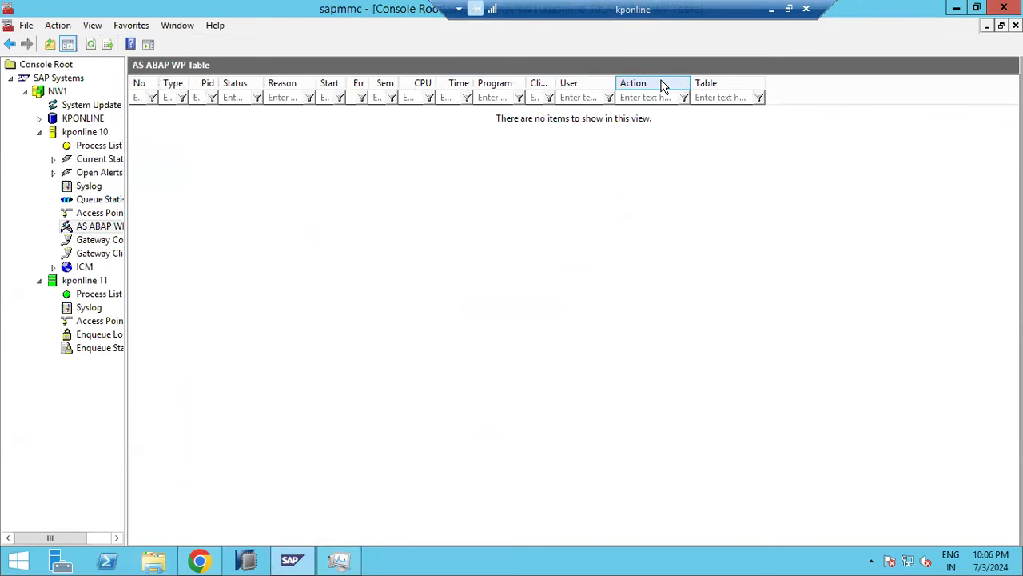
Return to the local NW1 logon screen, log on to client 001 as basis with the account password, and start transaction SM51
click(772, 9)
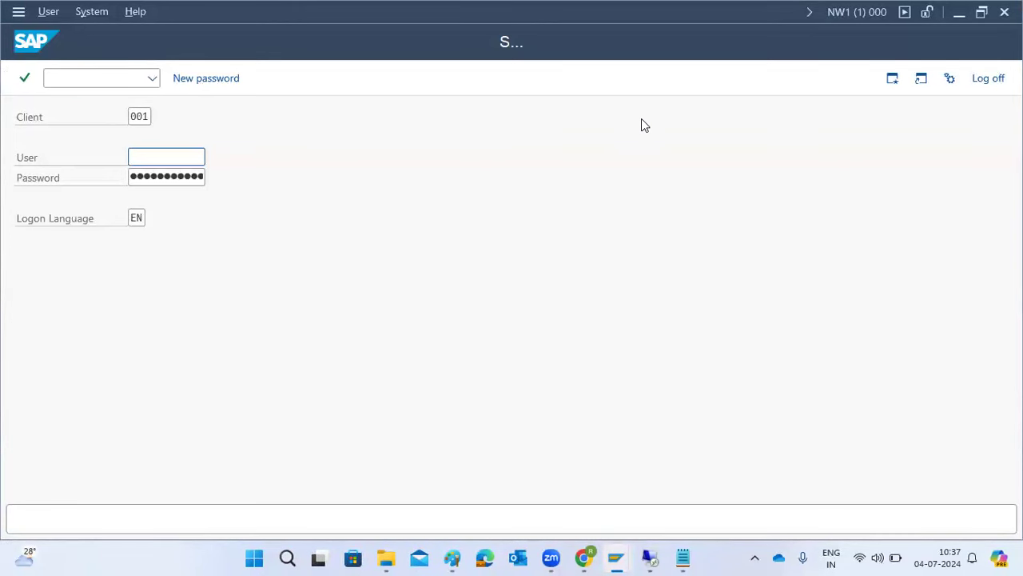
text(basis)
key(Tab)
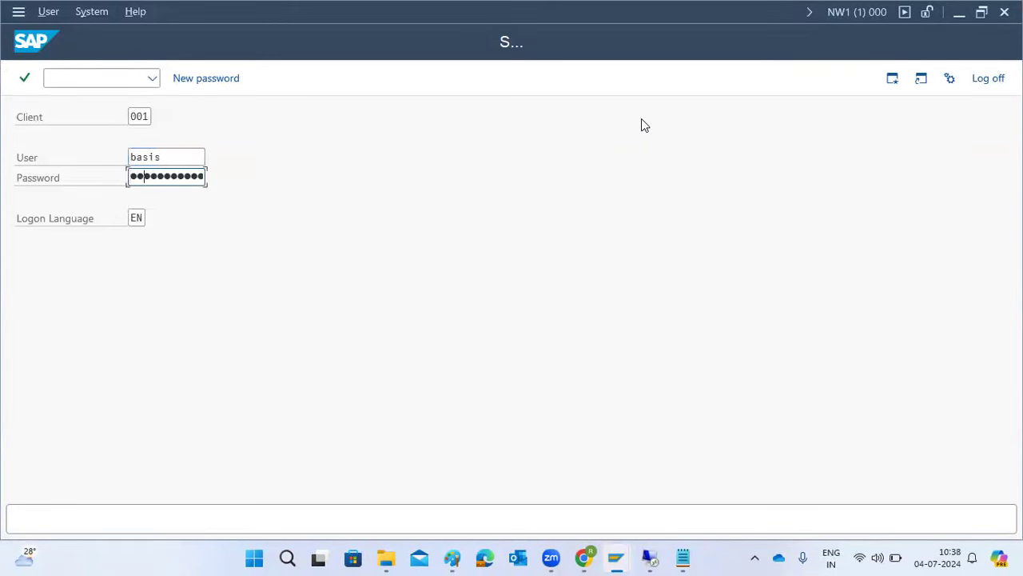
key(Return)
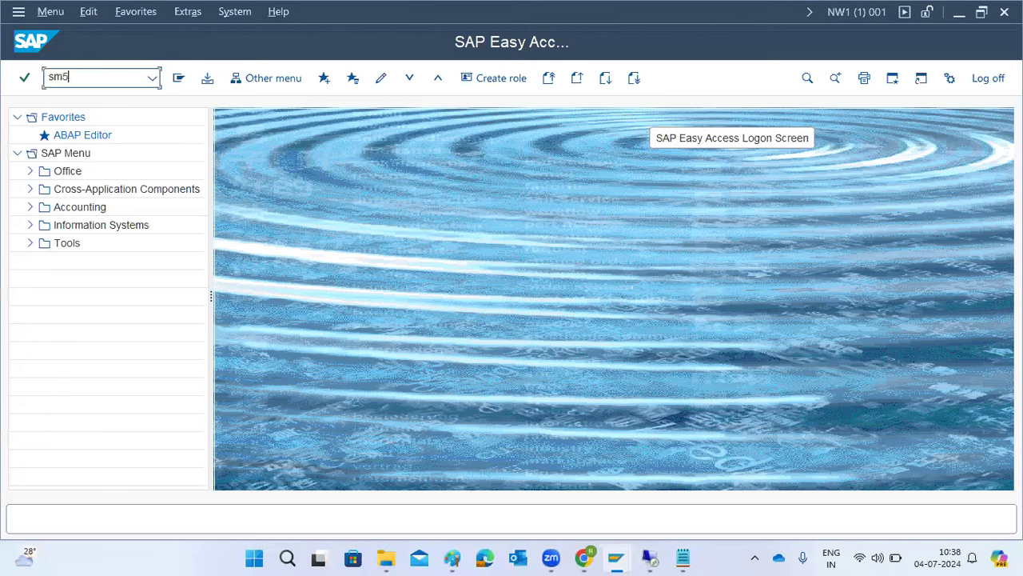
text(0)
key(Return)
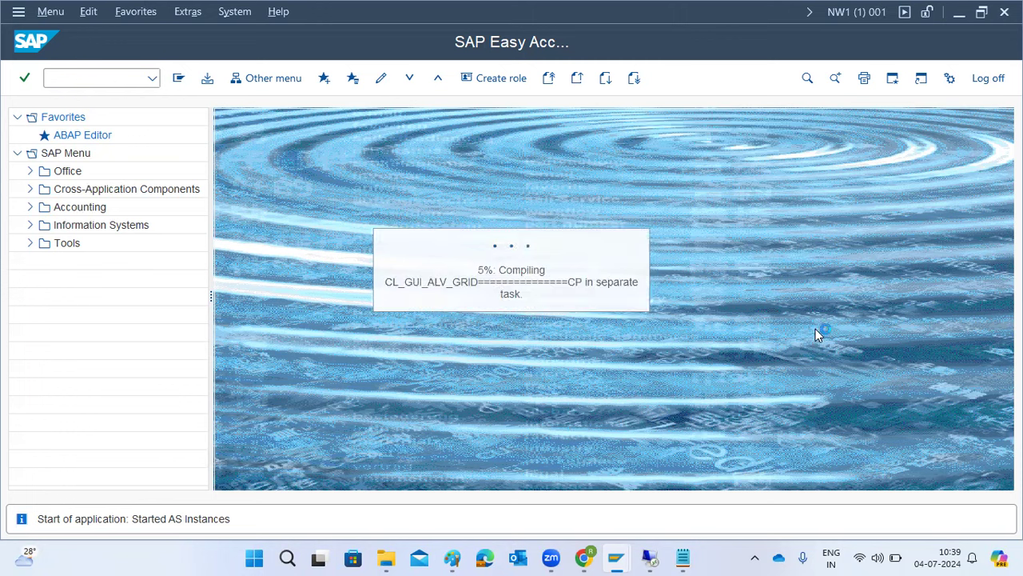
Switch to the 49.206.199.235 remote session, open the SAP NW1 connection, and log on to client 001 as basis with the account password
mouse_move(649, 561)
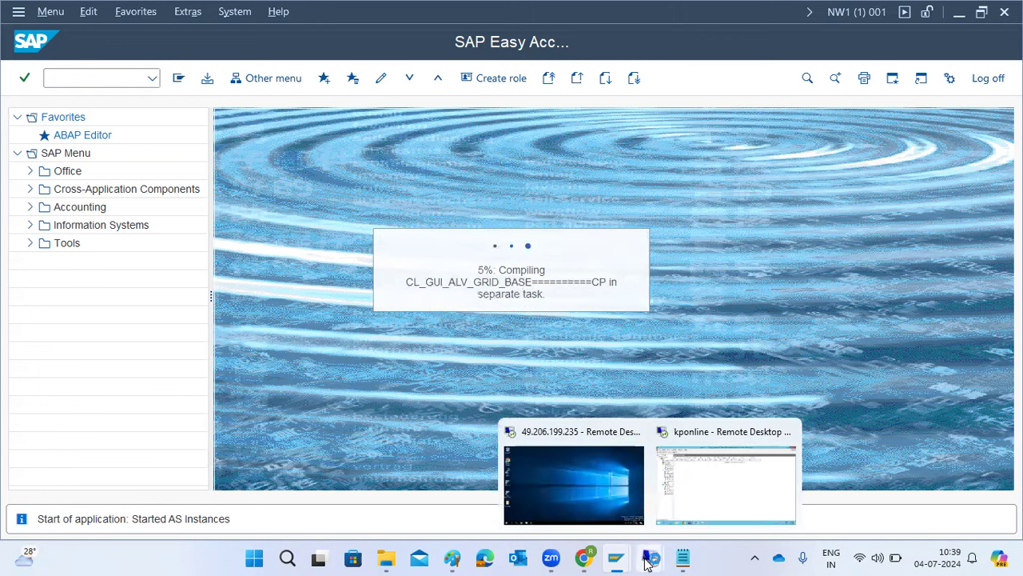
click(596, 475)
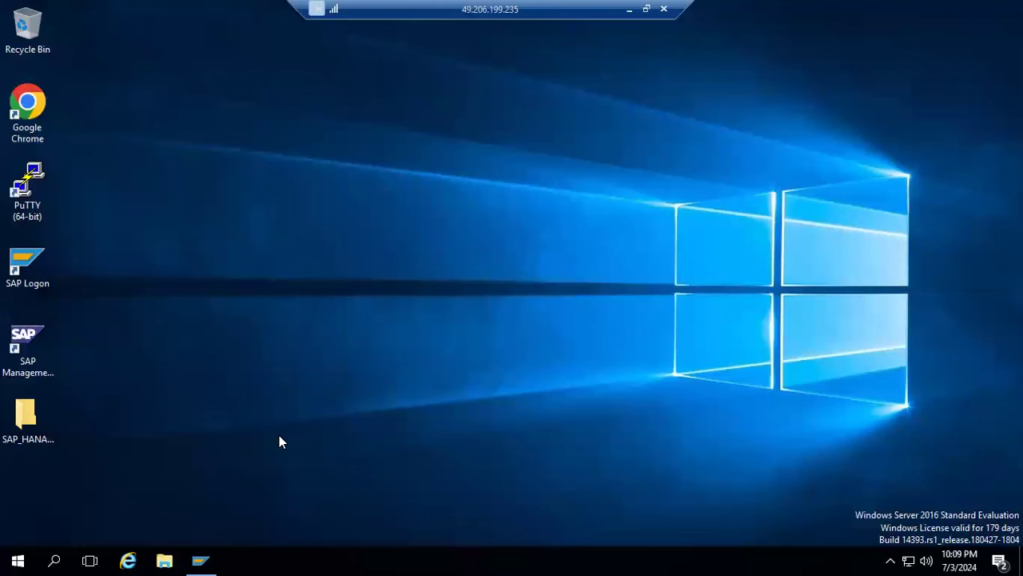
click(199, 559)
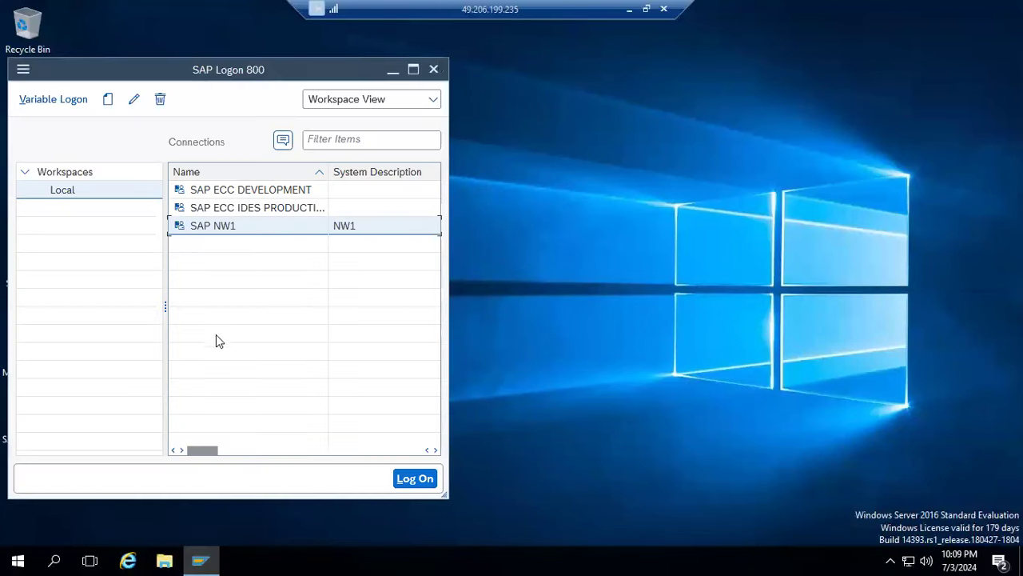
double_click(221, 227)
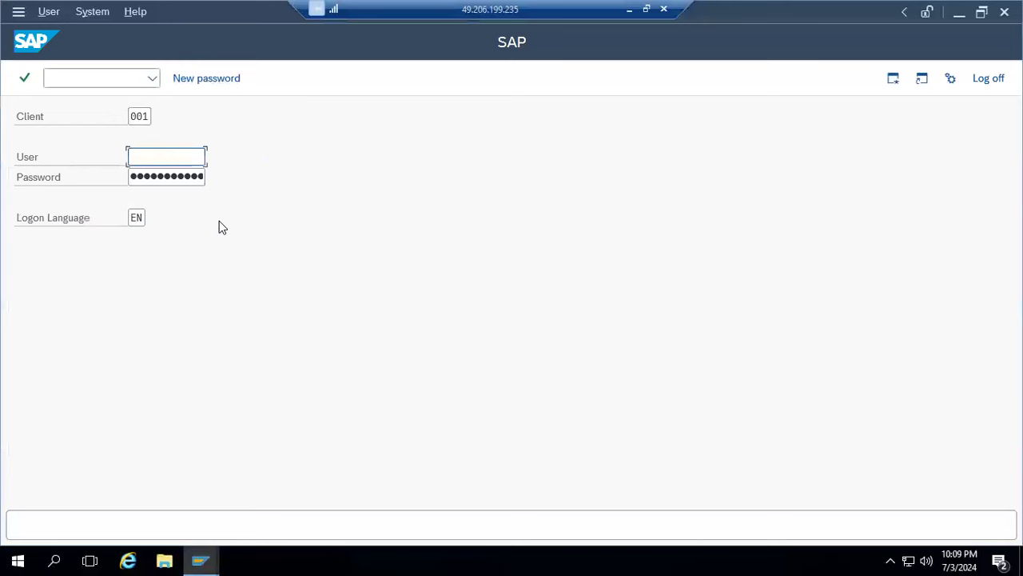
text(basis)
key(Tab)
text(●●●●●●●●●●)
key(Return)
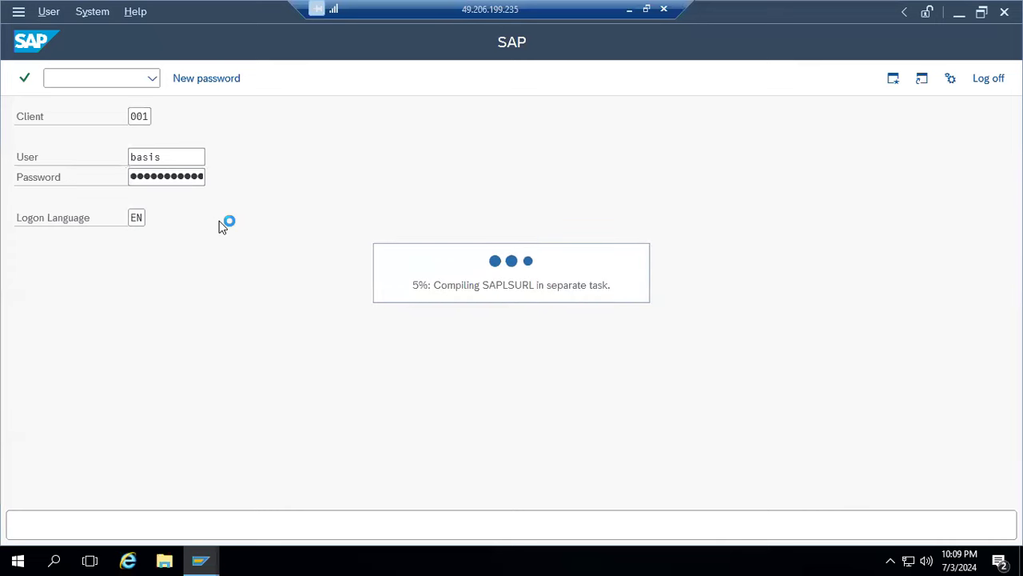
Run transaction SM51 in the newly logged-on NW1 session
text(s)
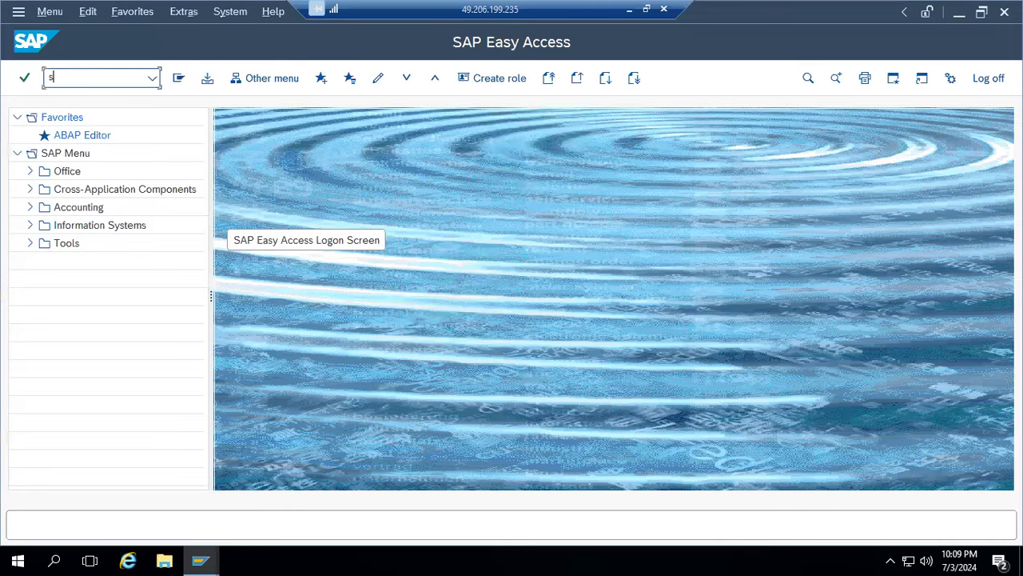
text(m51)
key(Return)
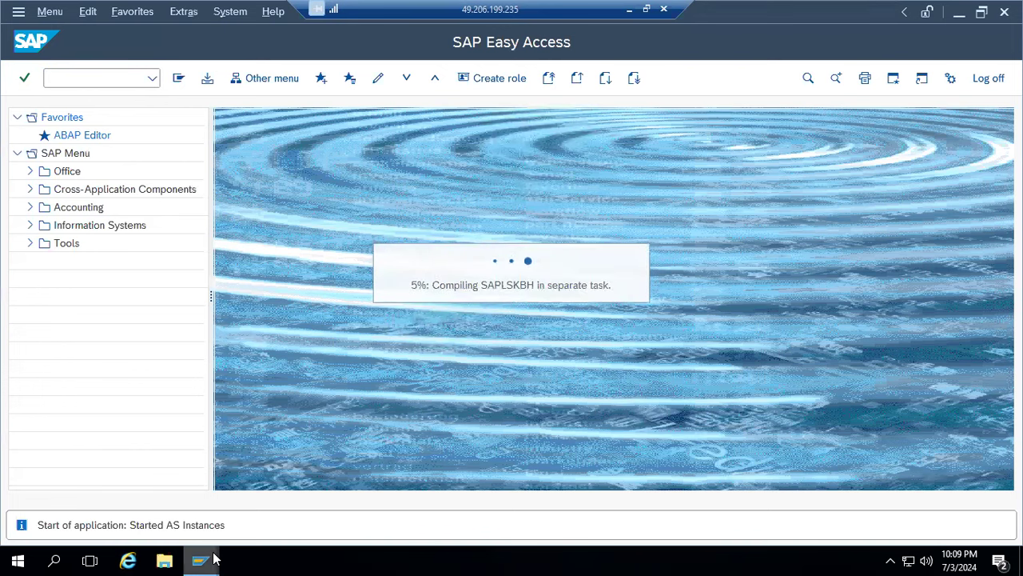
Check the NW1 instance status in the kponline remote session and return to the local SAP Easy Access window
mouse_move(214, 560)
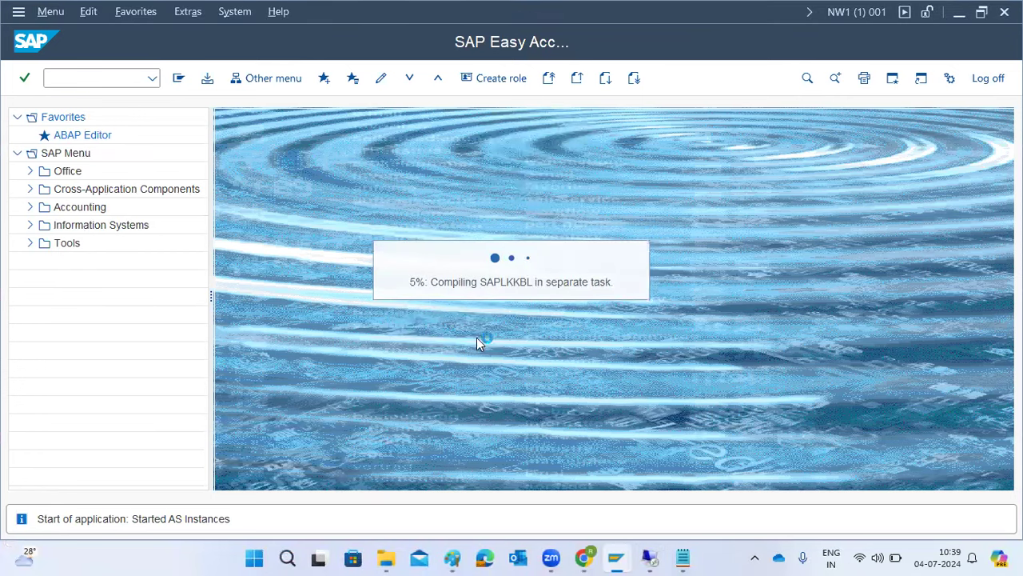
mouse_move(649, 558)
click(704, 467)
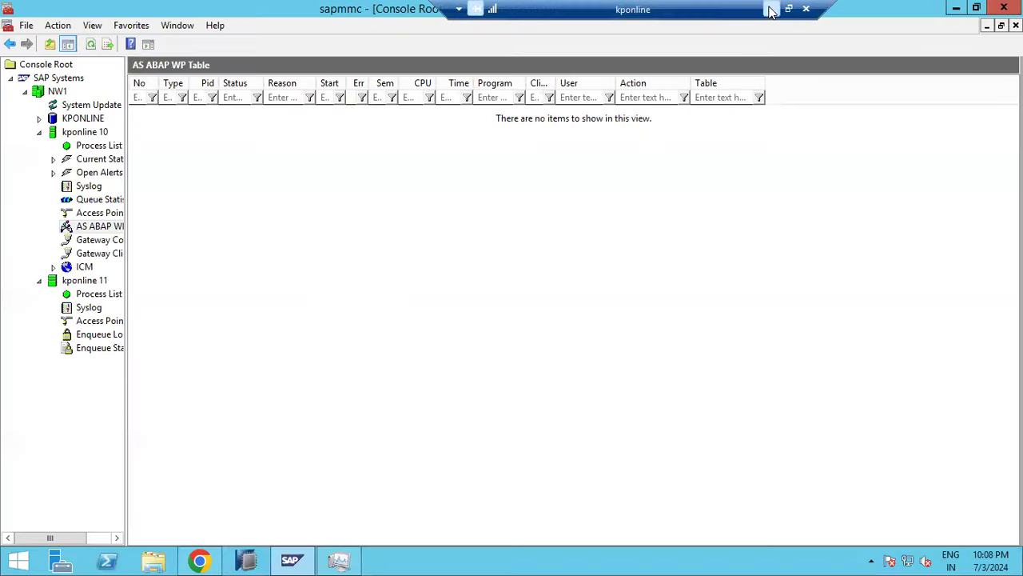
click(770, 9)
Return to the 49.206.199.235 session, display the SAP release information of instance kponline_NW1_10, and check its kernel release and patch number
mouse_move(613, 558)
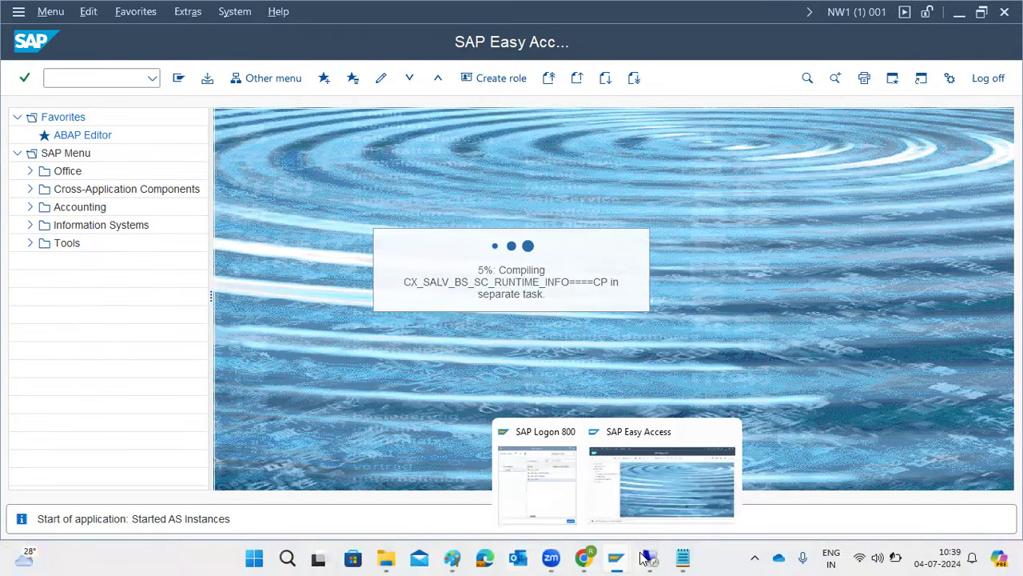
mouse_move(649, 558)
click(576, 464)
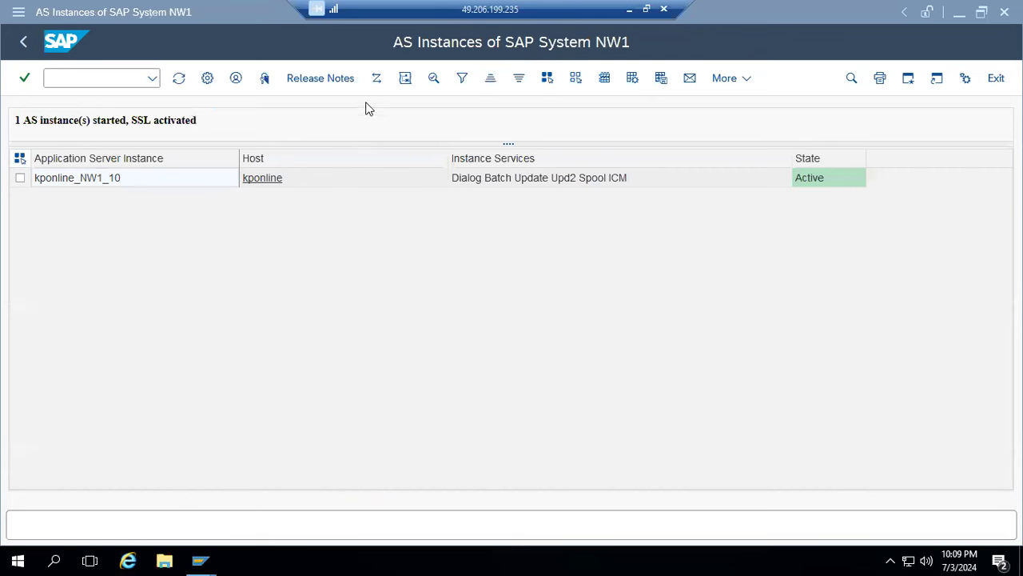
click(330, 80)
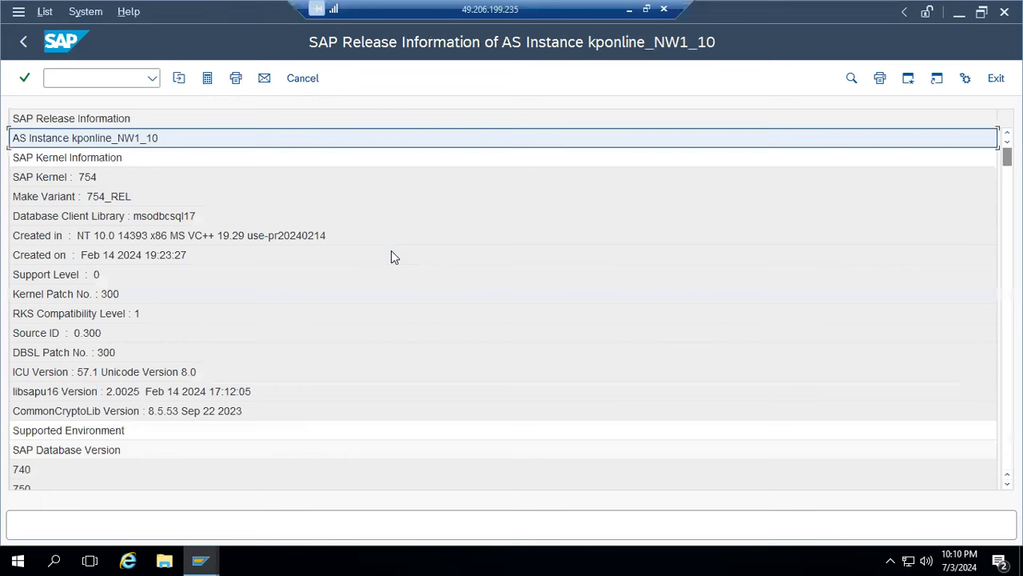
click(131, 302)
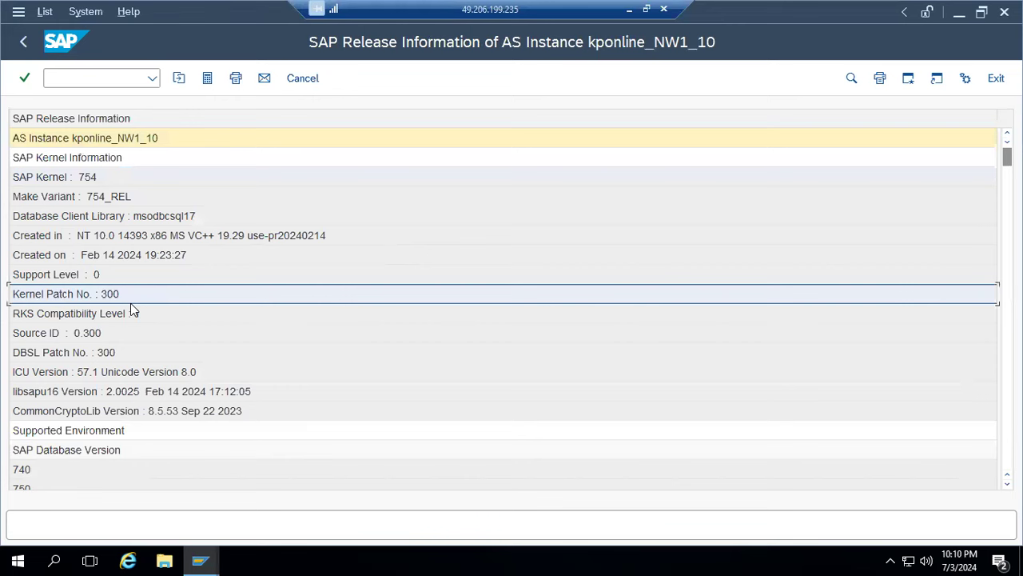
Check the SAP Kernel and Kernel Patch No. entries of kponline_NW1_10 and return to the AS instance list
click(94, 181)
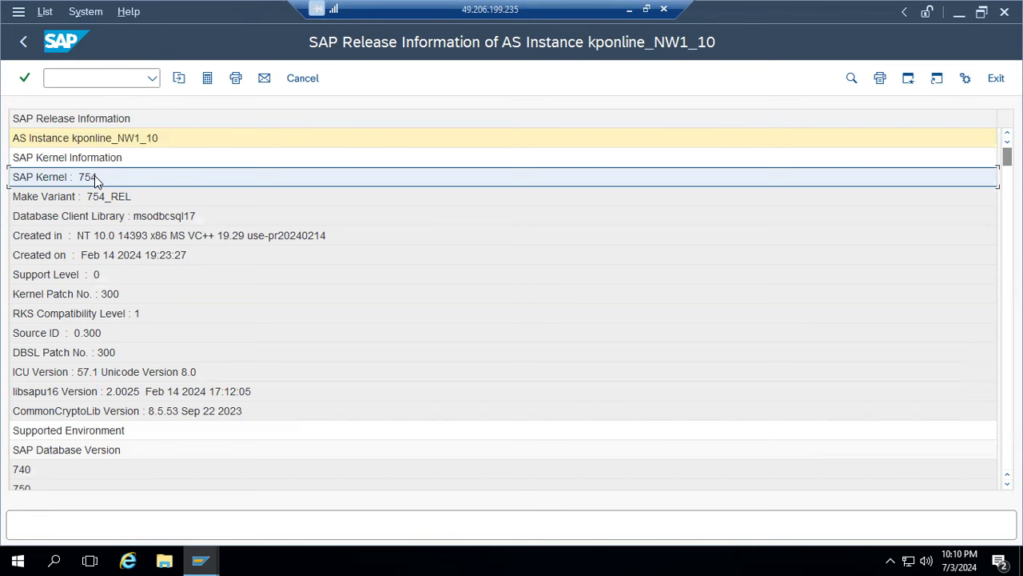
click(135, 300)
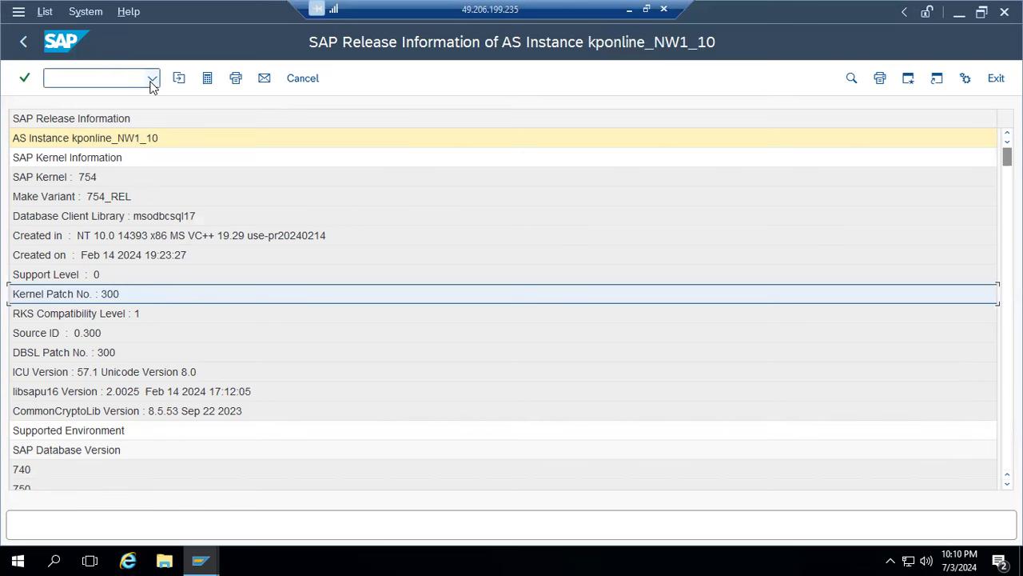
click(24, 44)
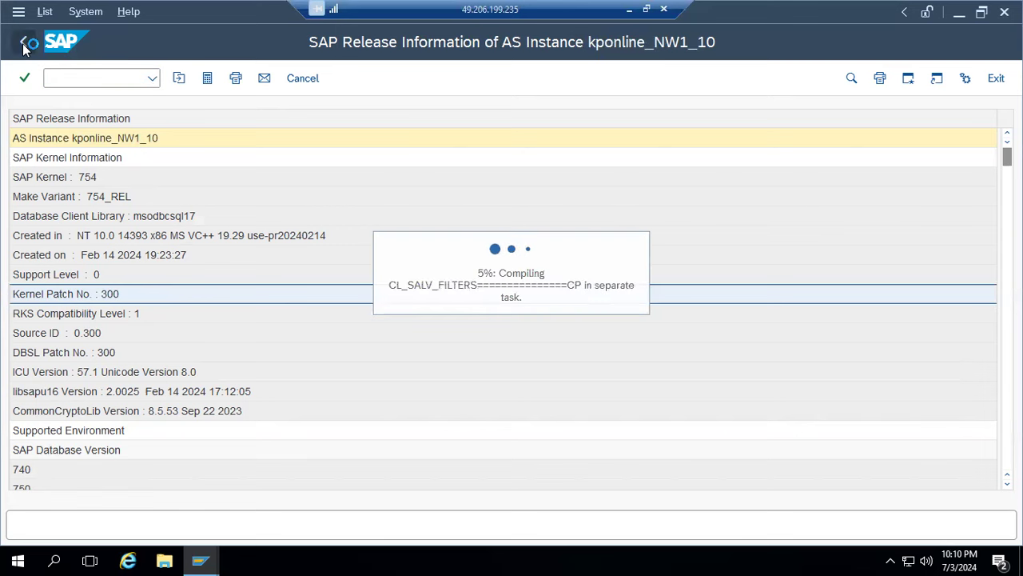
Run transaction ST22, list yesterday's ABAP runtime errors, and return to the runtime error selection
click(56, 76)
text(/nst22)
key(Return)
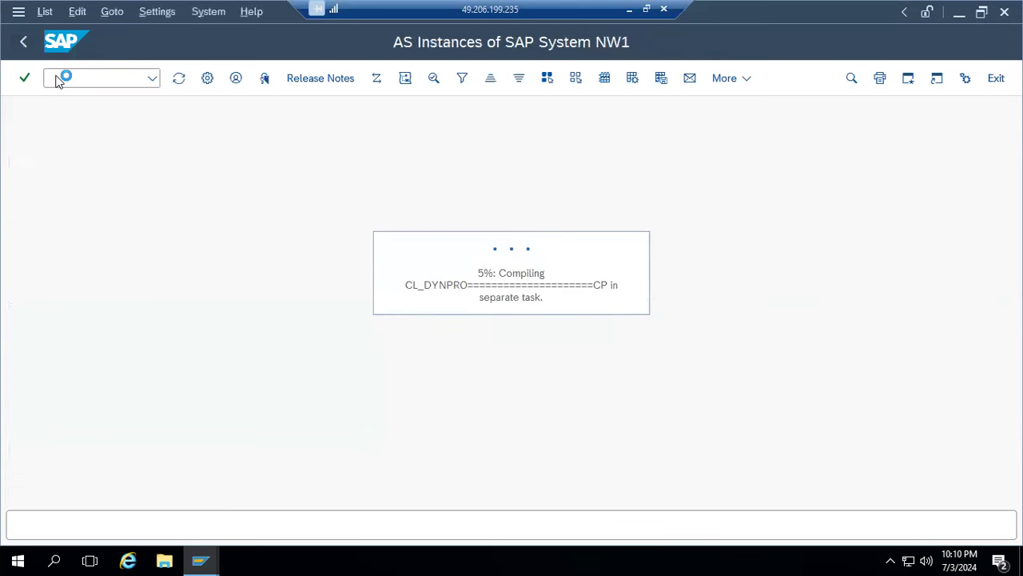
click(199, 201)
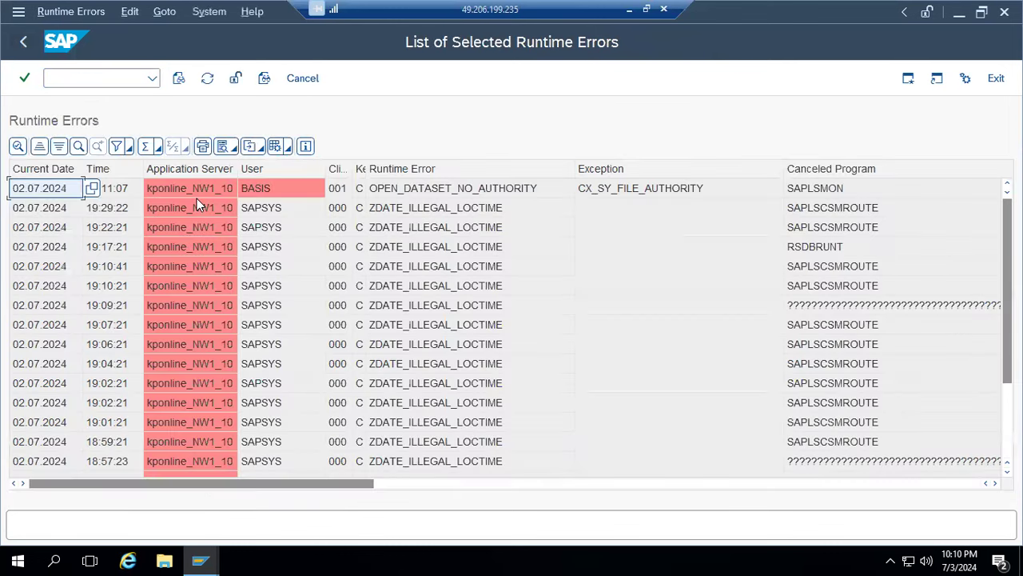
key(F3)
Run transaction SM21 and display the syslog messages of instance kponline_NW1_10 from 03.07.2024 20:00:00
click(62, 74)
text(/nst22)
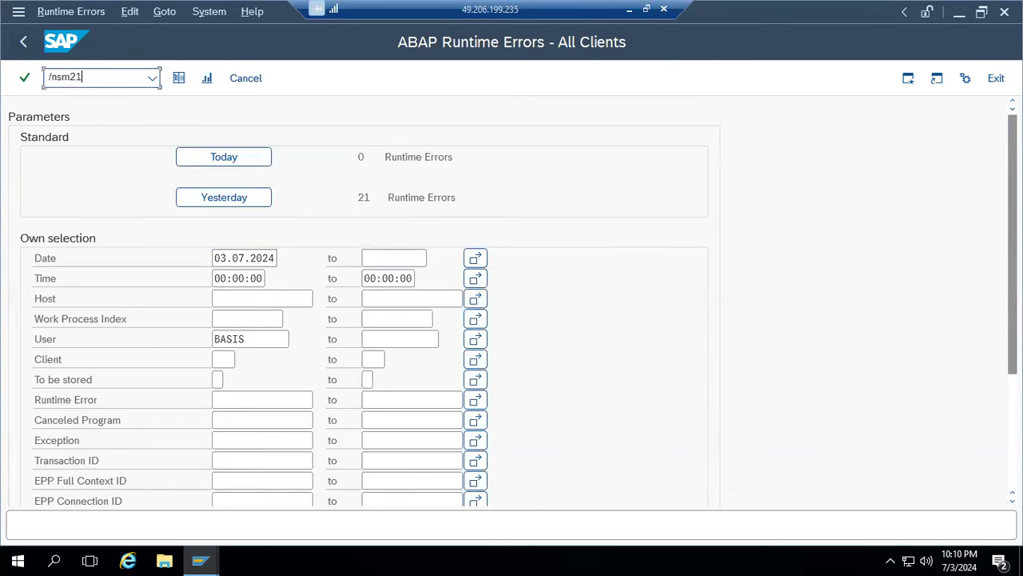
key(Return)
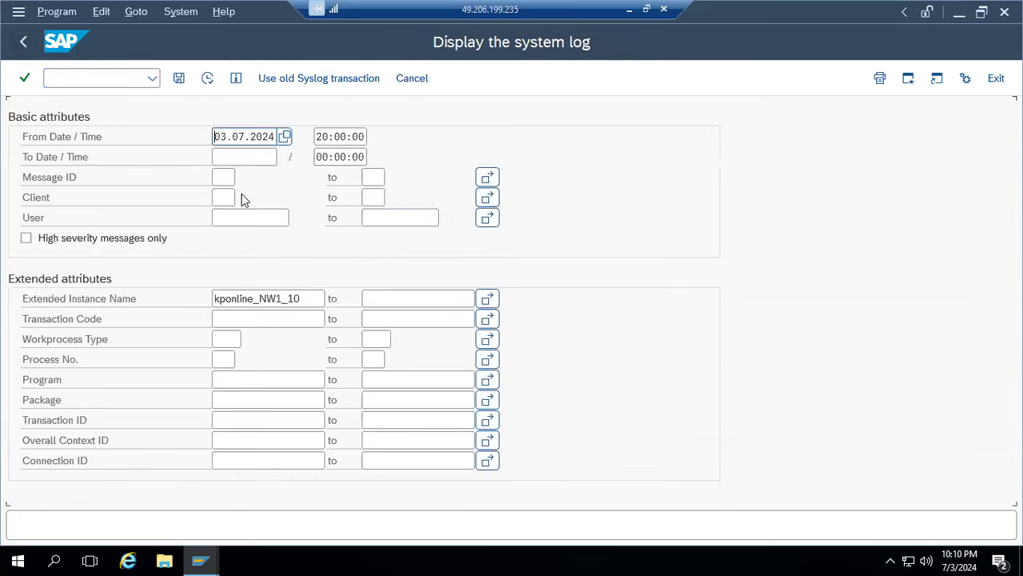
click(203, 82)
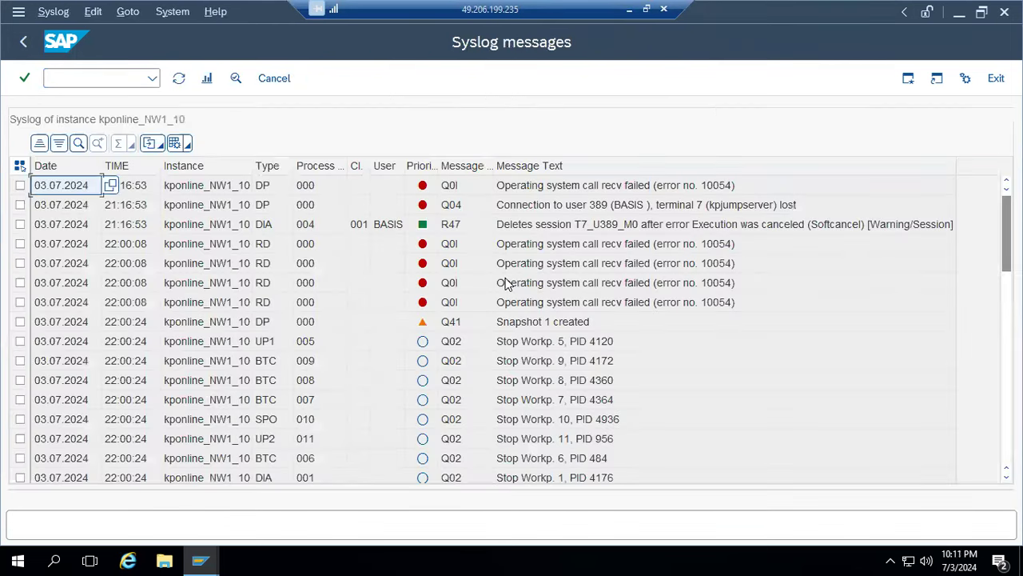
Review the syslog messages down to the latest startup entries and return to SAP Easy Access
scroll(21, 166, down, 5)
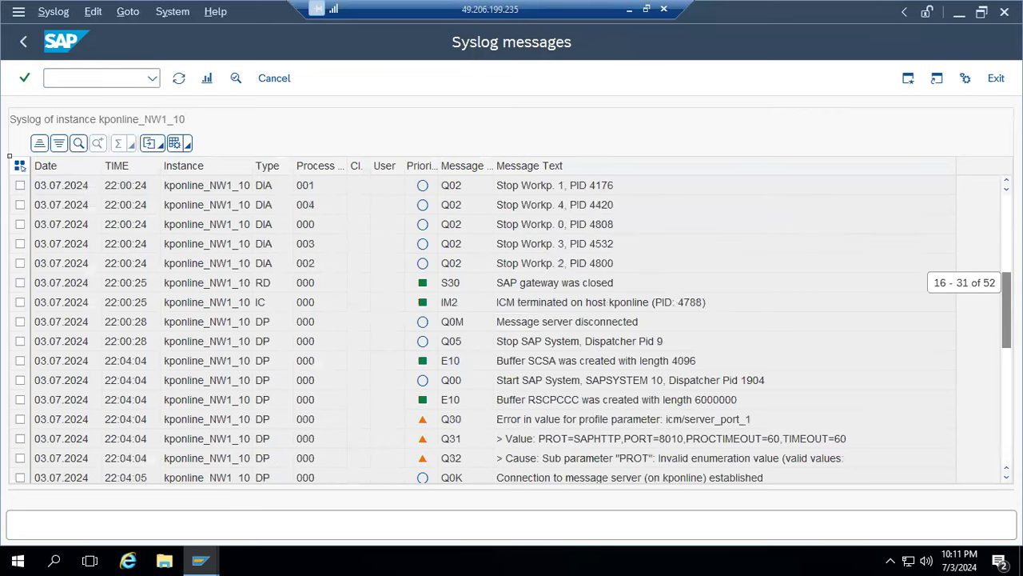
scroll(21, 167, down, 5)
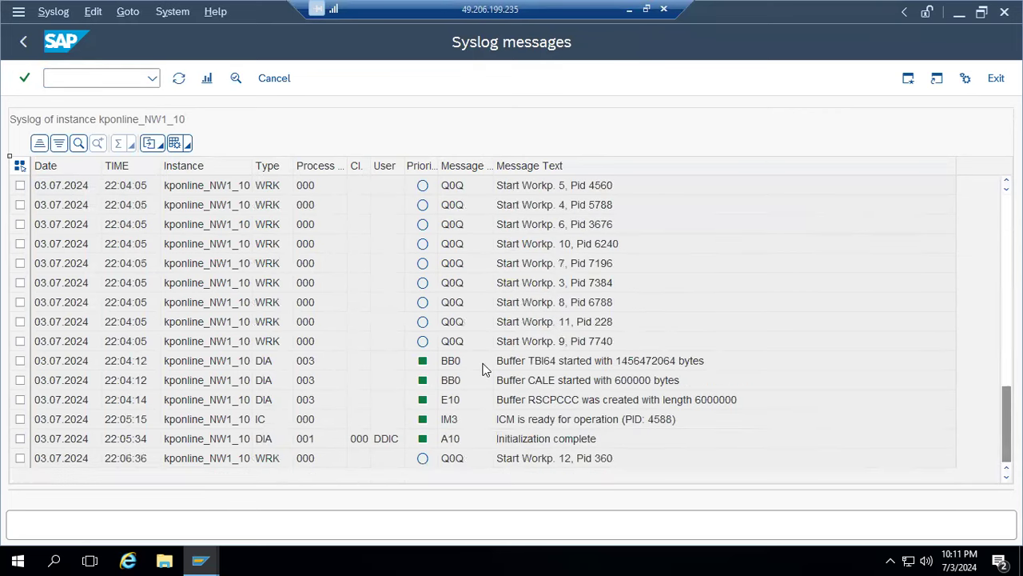
click(99, 71)
click(23, 42)
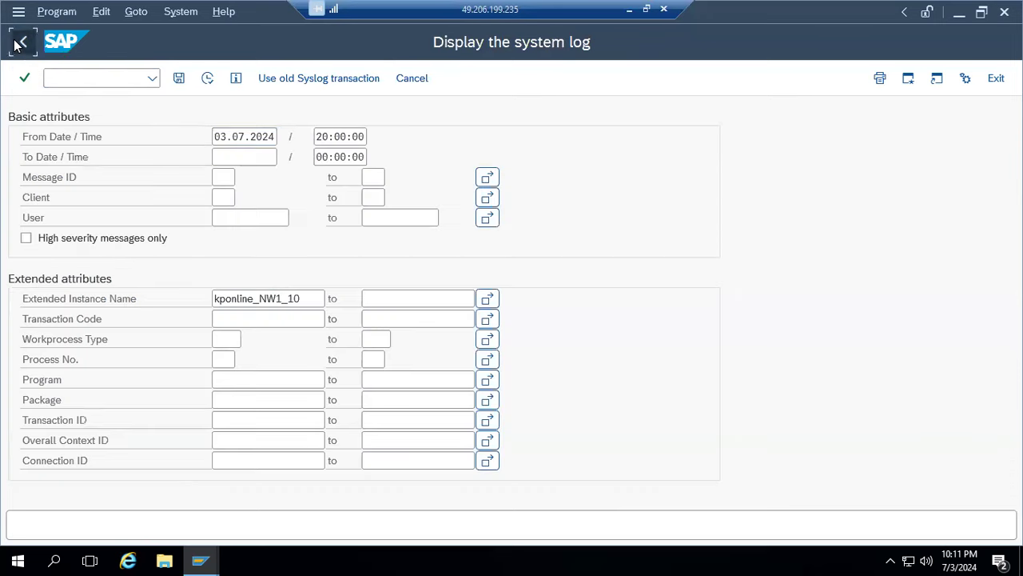
click(24, 42)
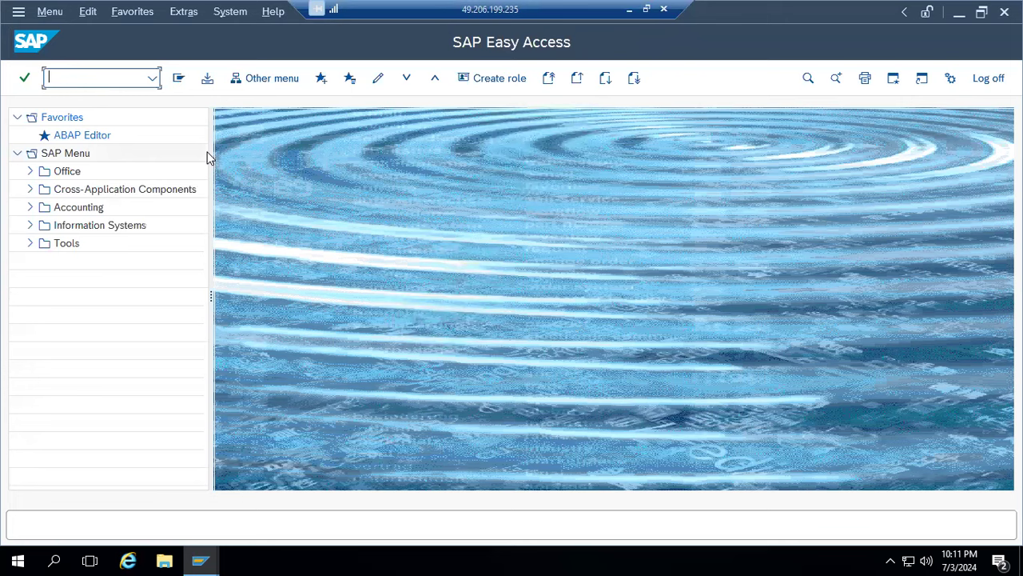
Refresh the AS ABAP WP Table in the kponline remote session's sapmmc console and close the console without saving its settings
click(630, 9)
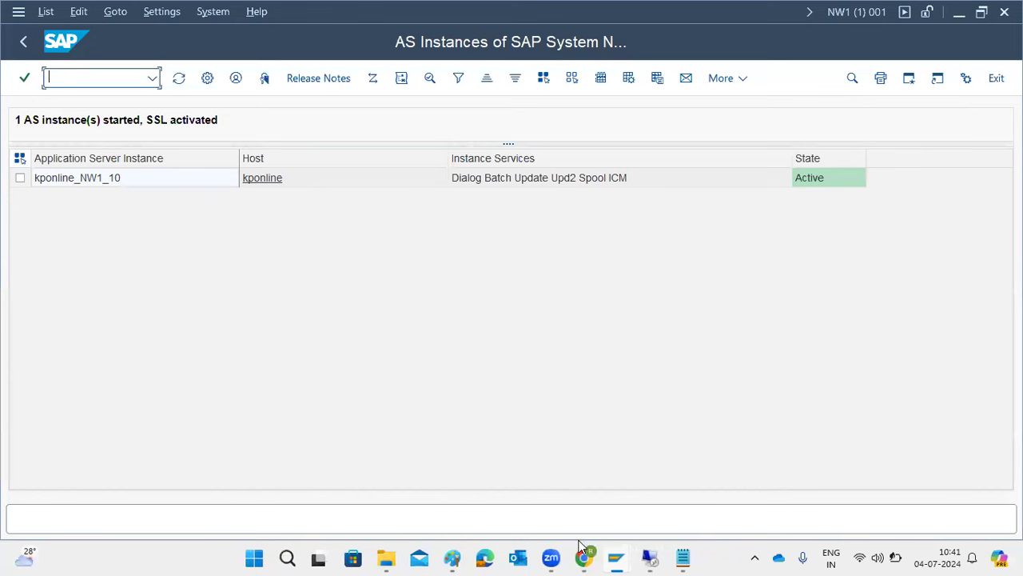
mouse_move(650, 559)
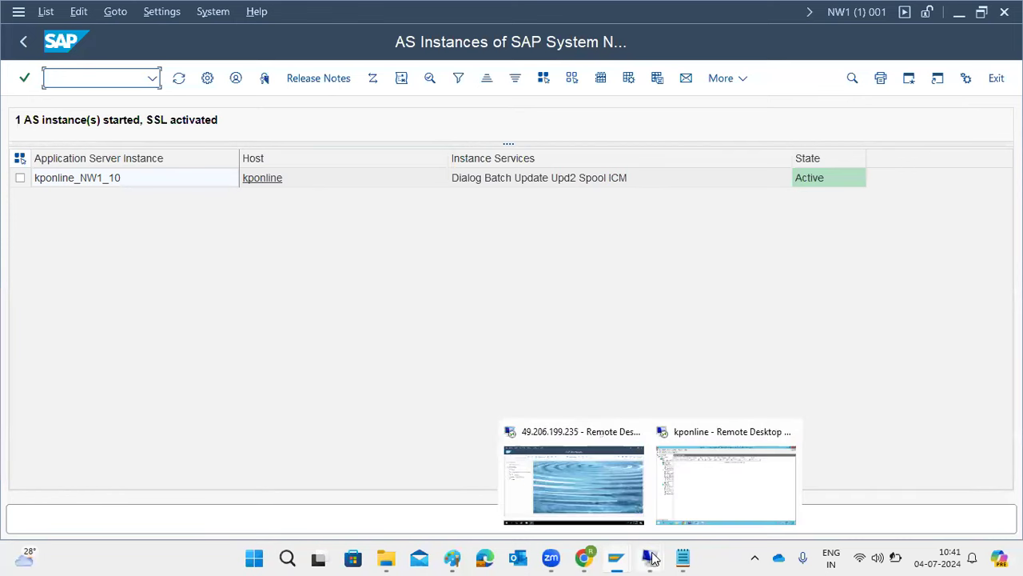
click(694, 468)
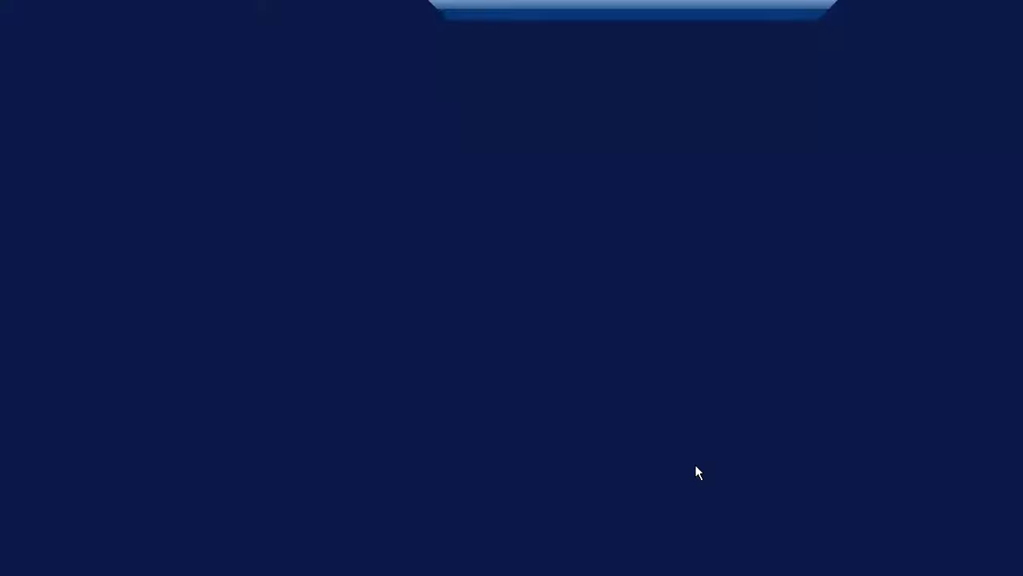
click(89, 44)
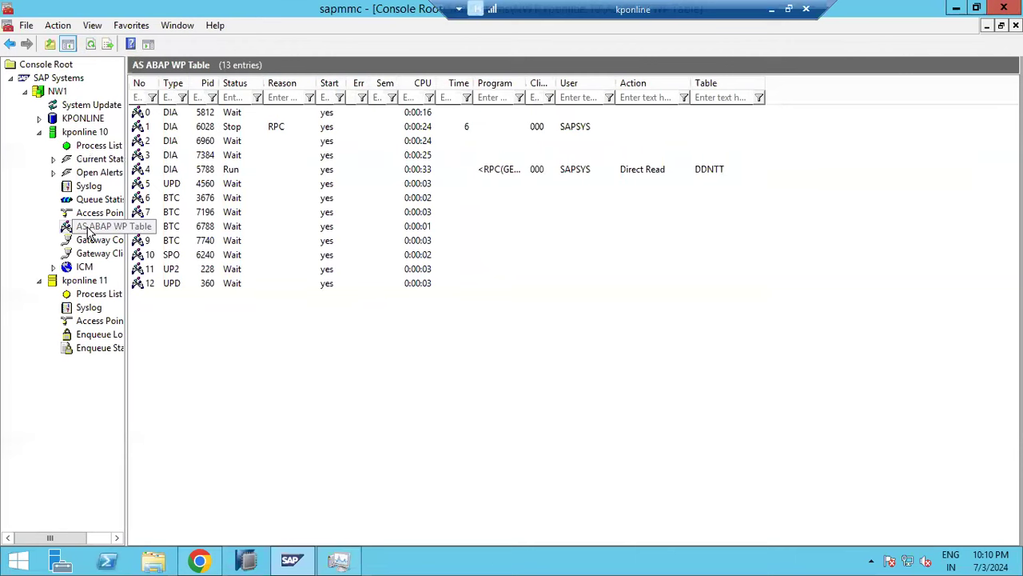
click(91, 45)
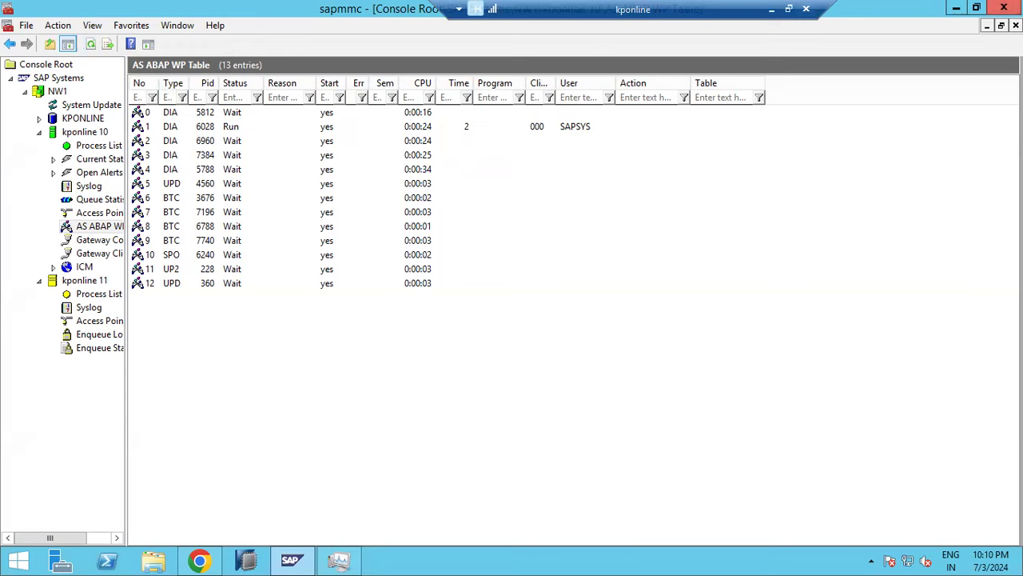
click(1004, 7)
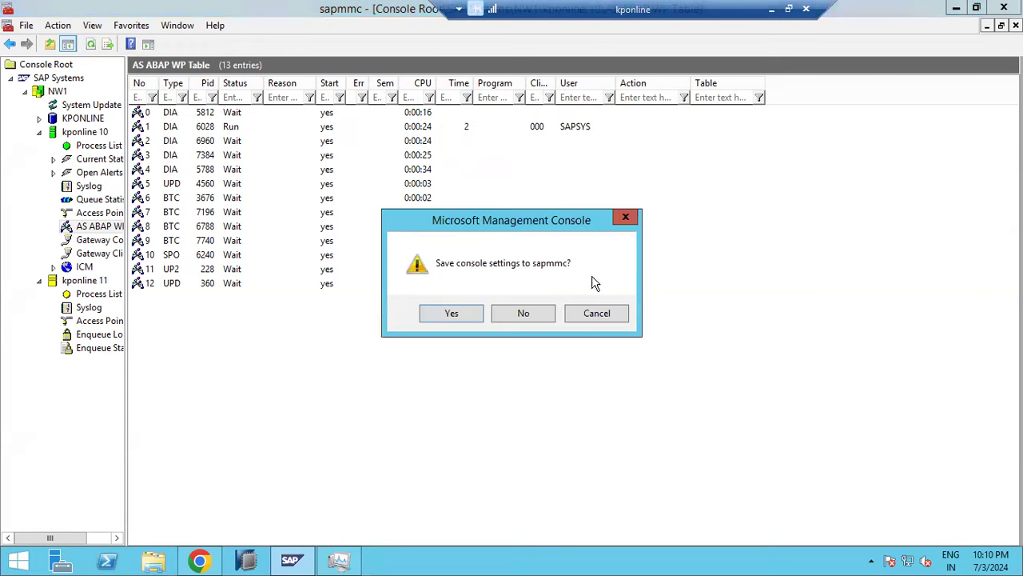
click(498, 317)
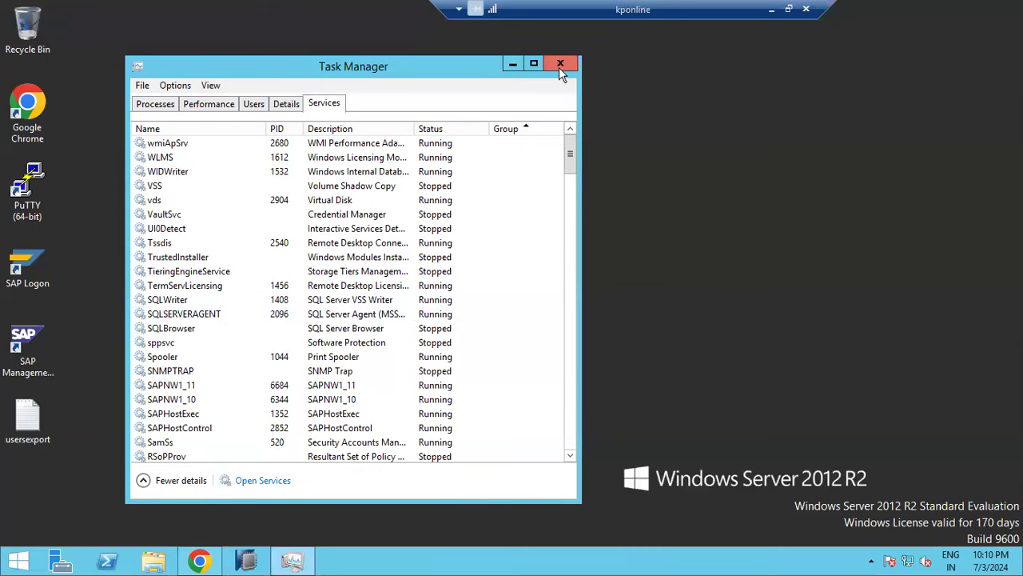
Close Task Manager on the server and disconnect the kponline remote session
click(253, 104)
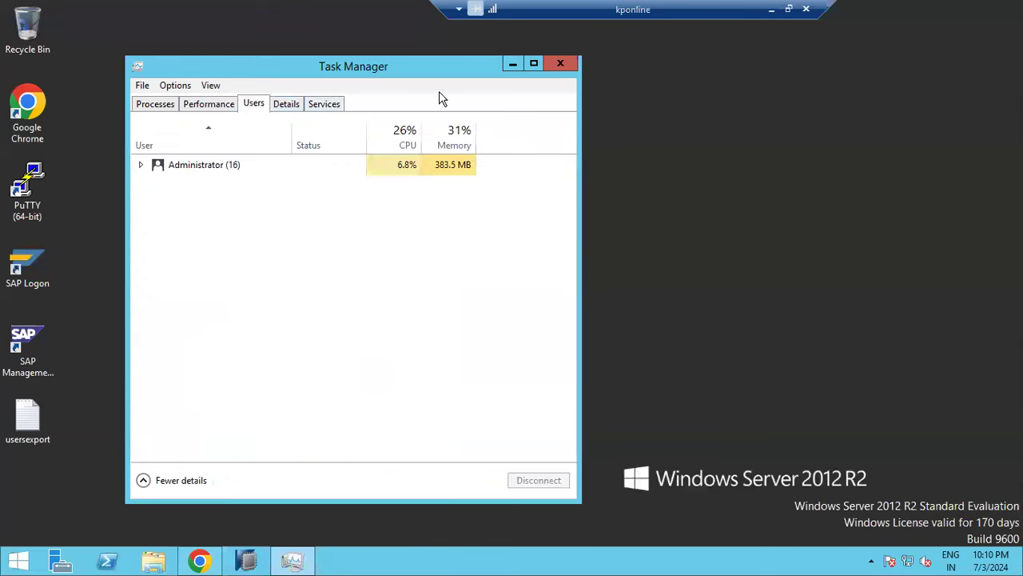
click(559, 64)
click(806, 9)
click(559, 313)
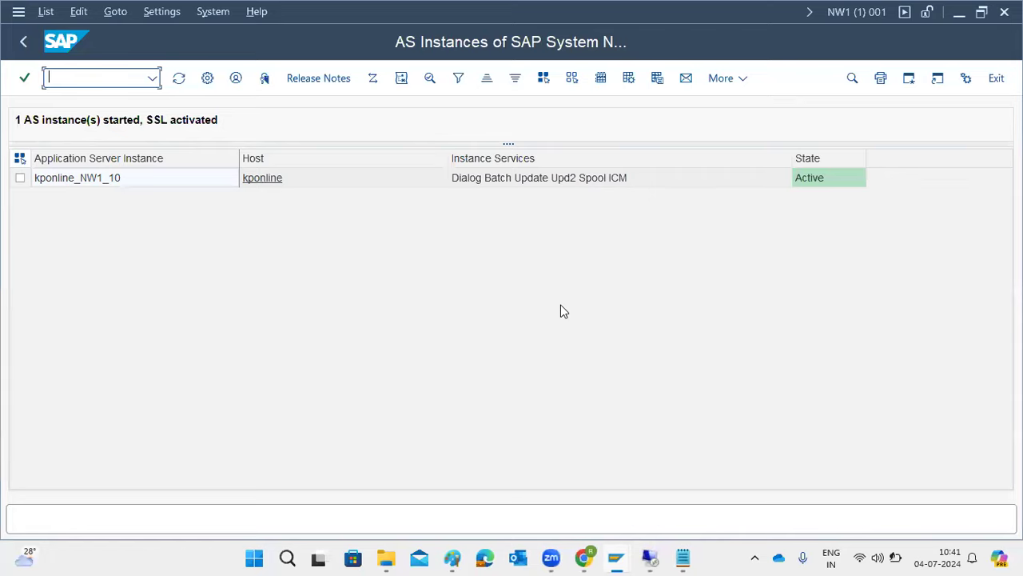